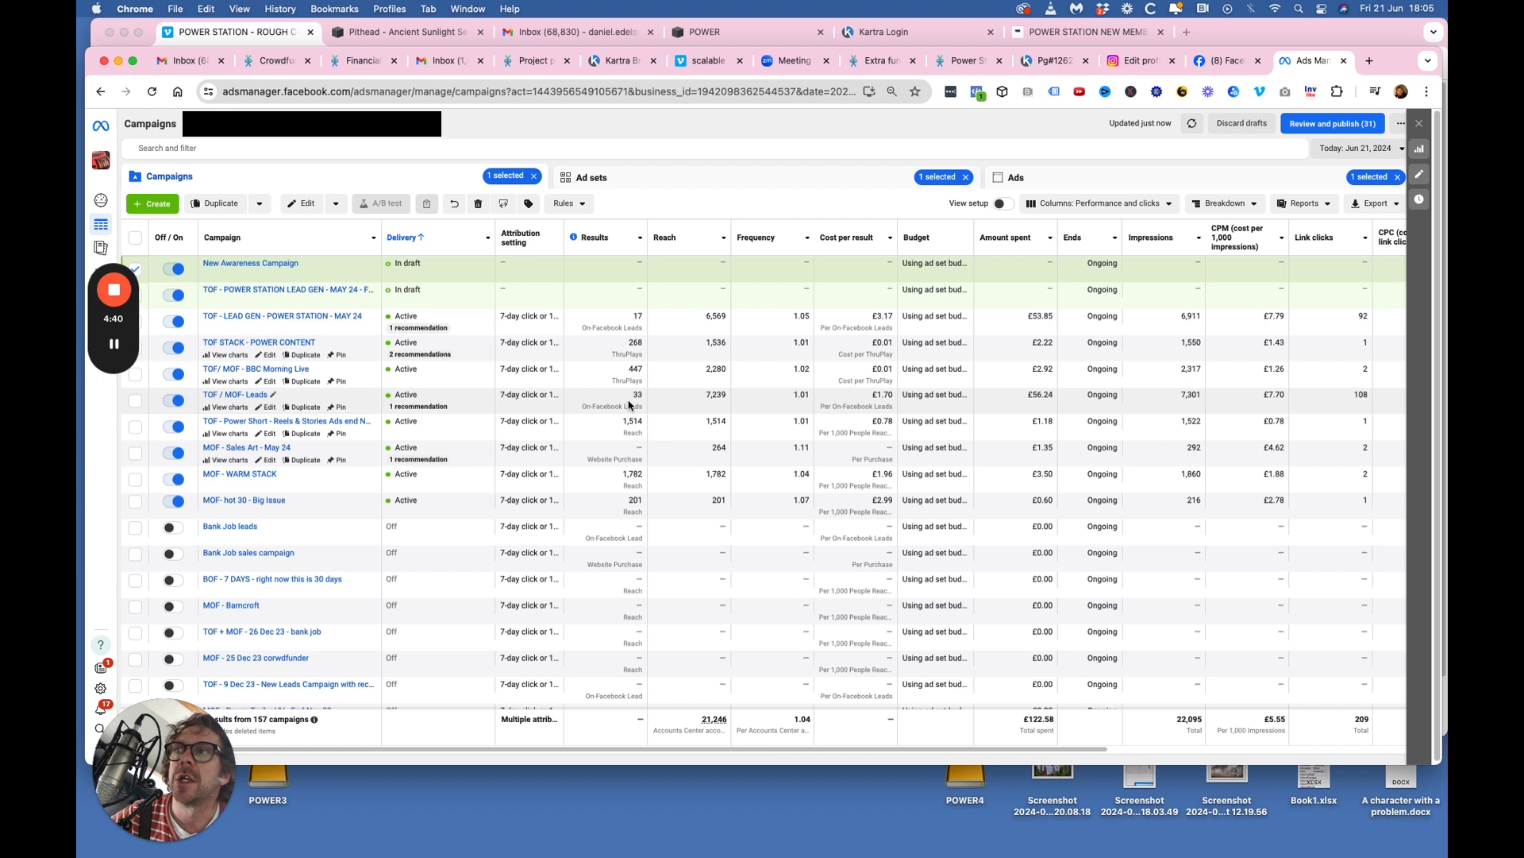
Show the campaign table with the Video Views column preset and a date range of the last 7 days.
left_click(1098, 203)
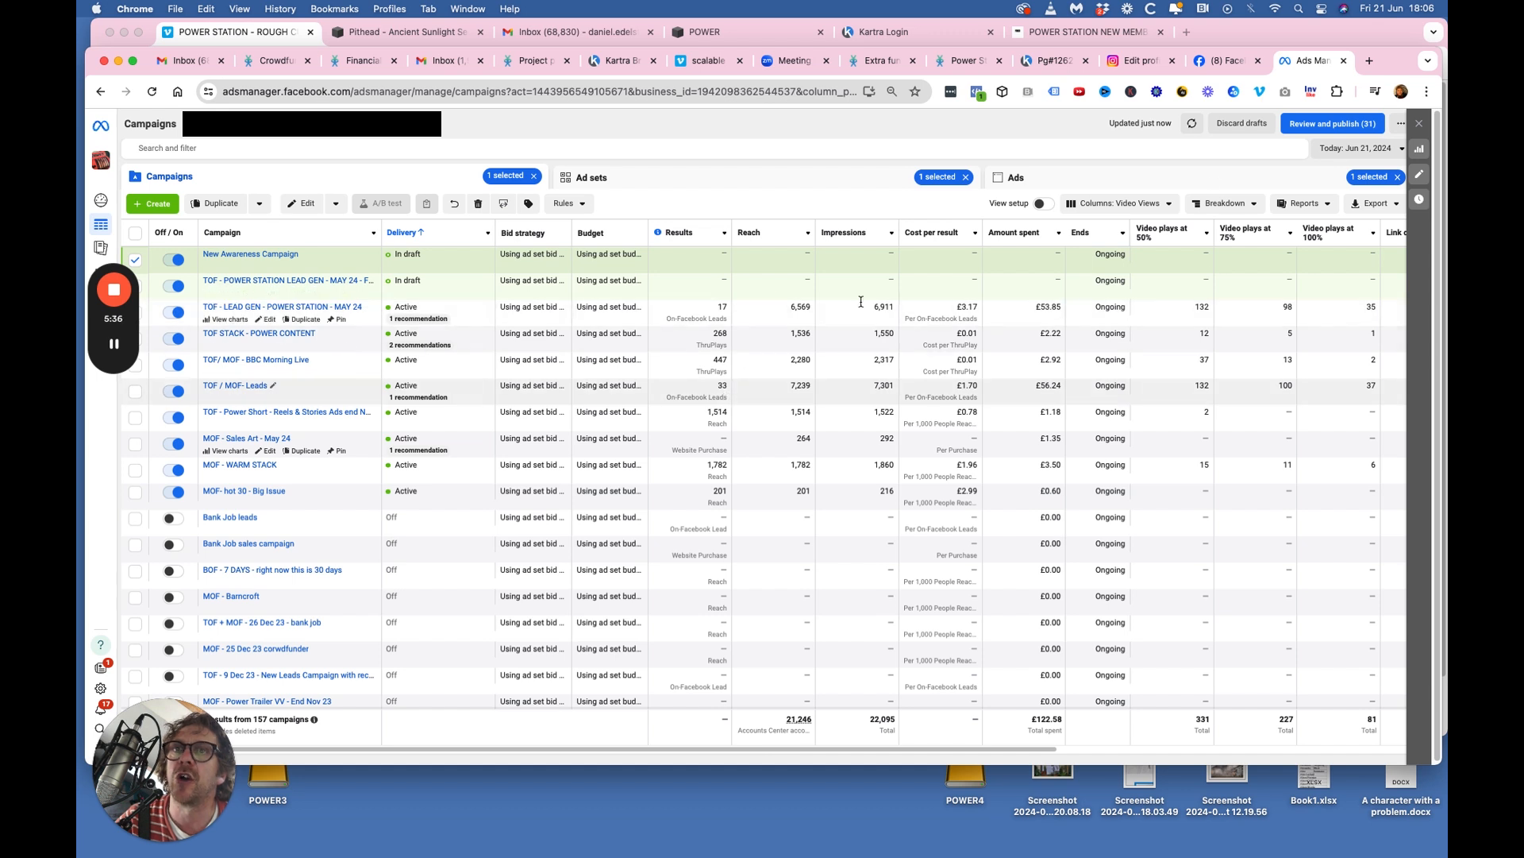
left_click(1360, 147)
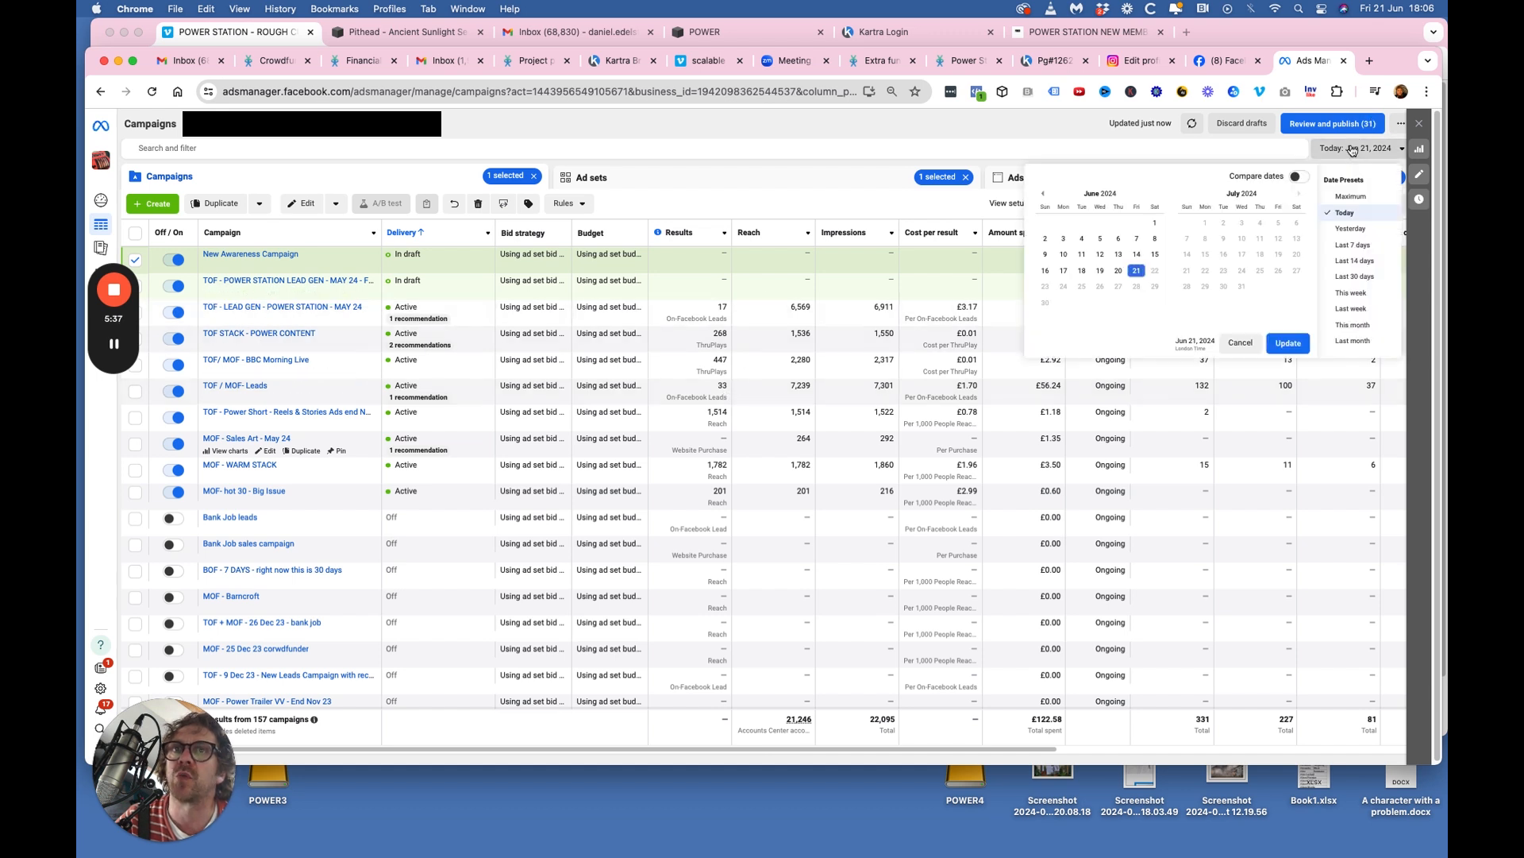
left_click(1356, 245)
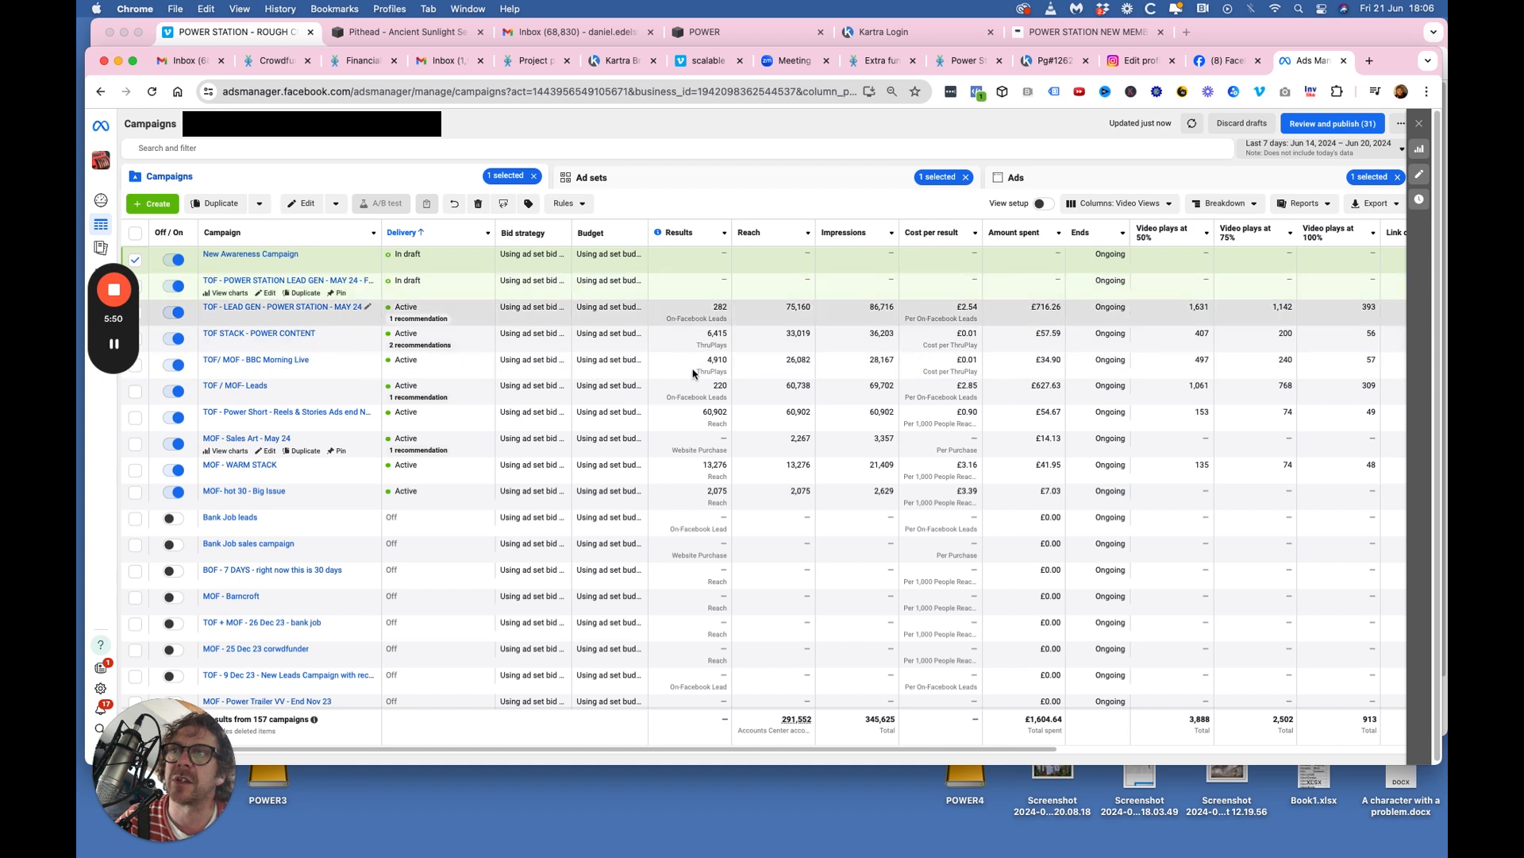
Compare the campaign results for today with those for the last 7 days, ending on the last 7 days range.
left_click(1302, 152)
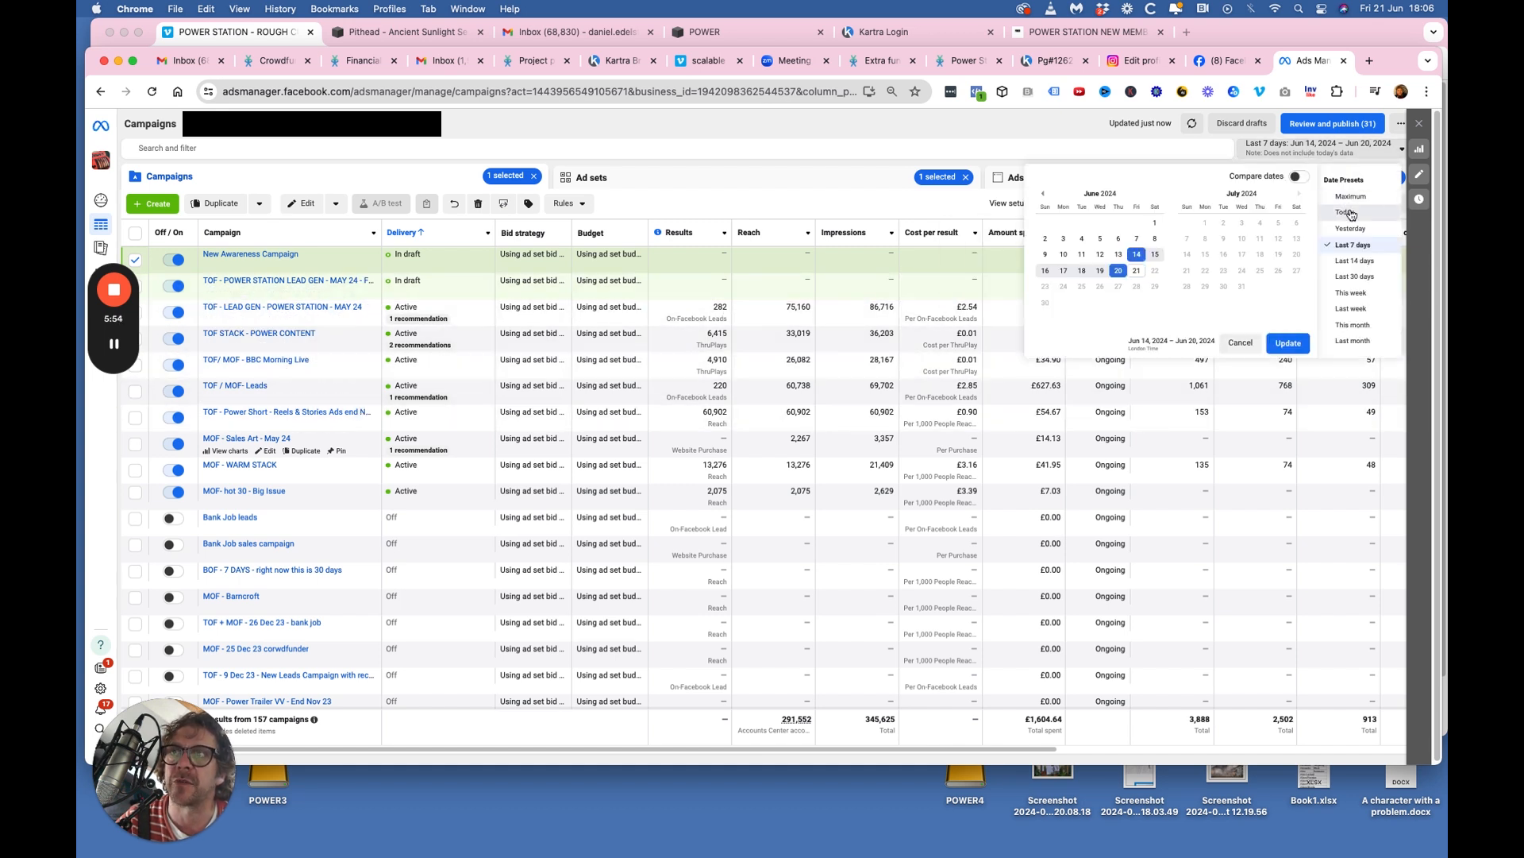
left_click(1350, 213)
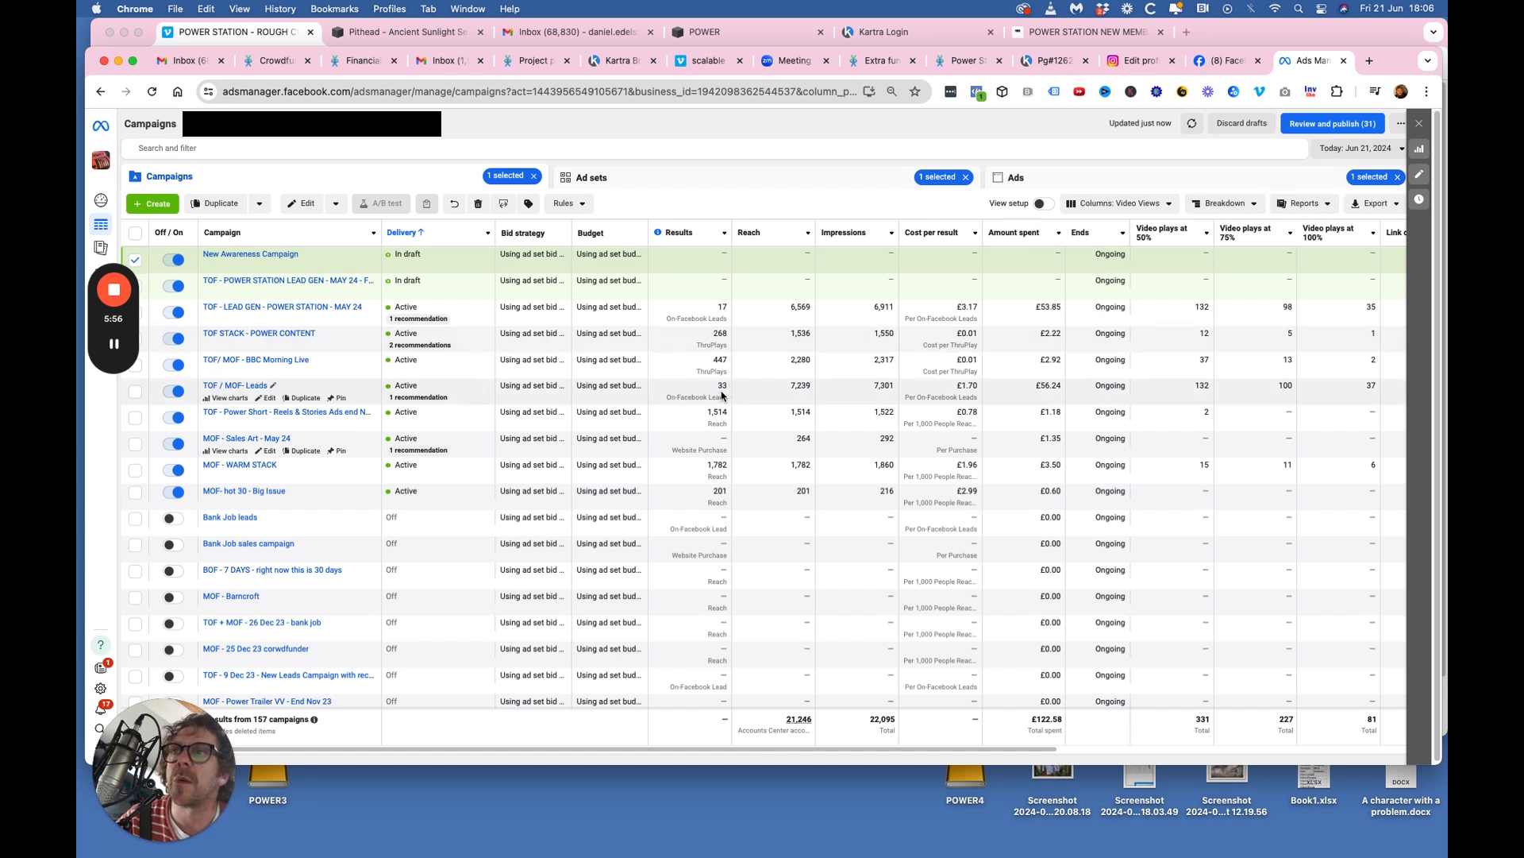
left_click(1152, 205)
left_click(1137, 204)
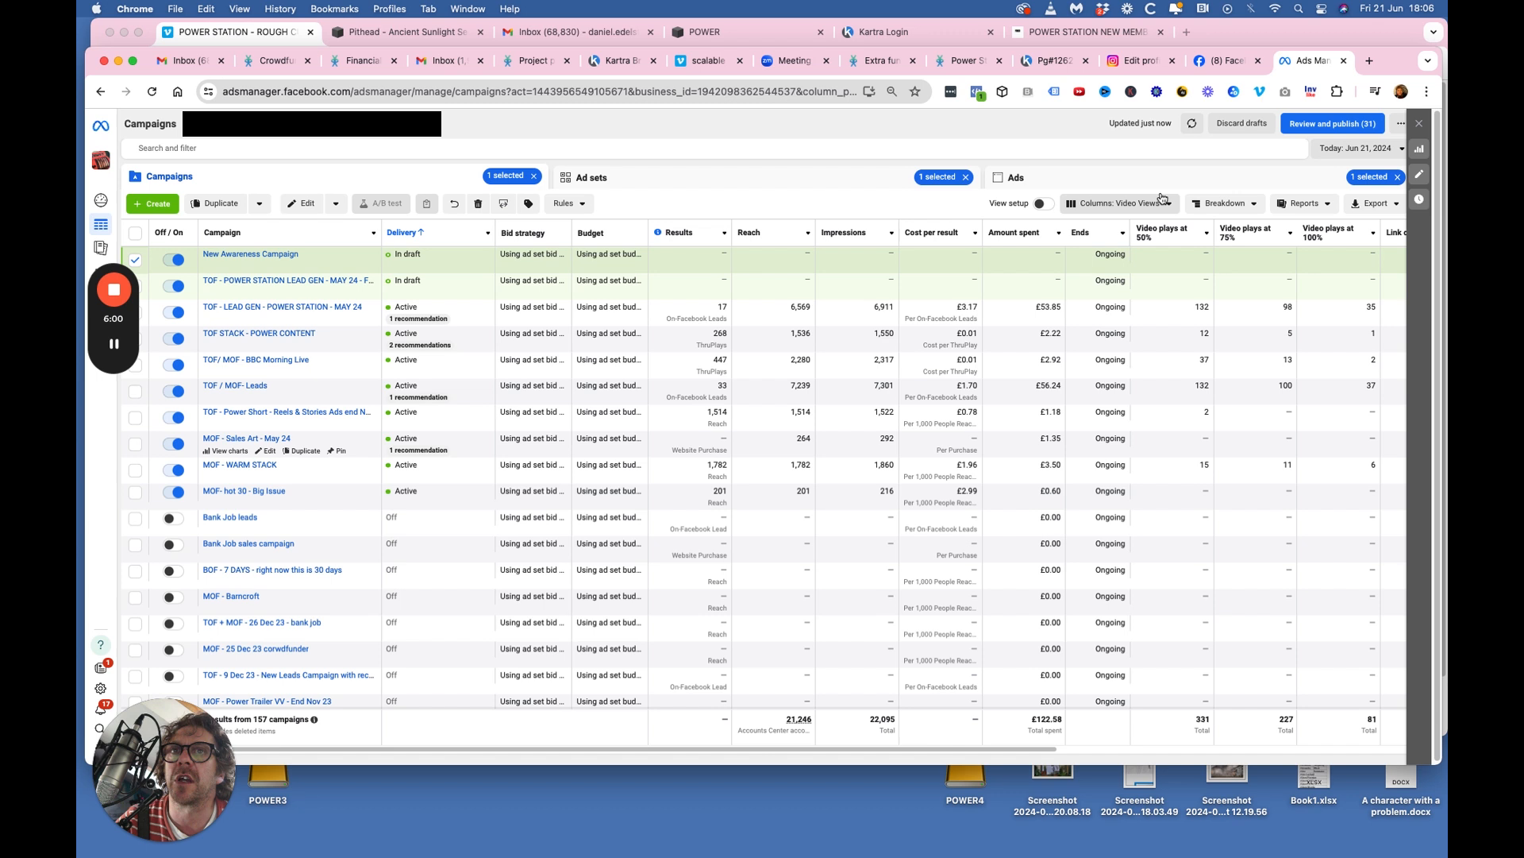
left_click(1358, 148)
left_click(1353, 245)
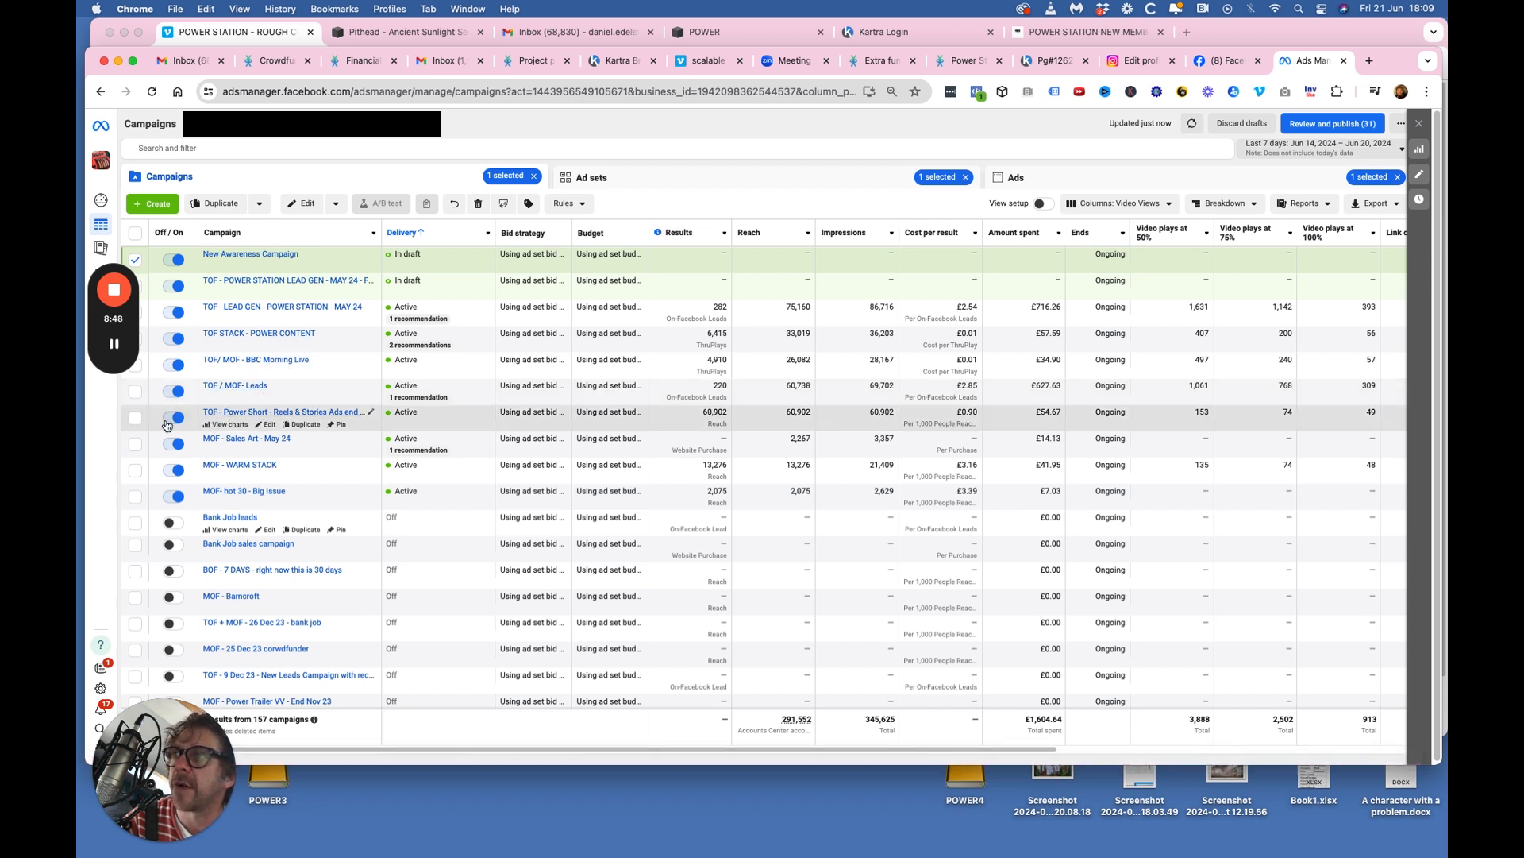
Select only the MOF - WARM STACK campaign and open its list of ad sets.
left_click(134, 446)
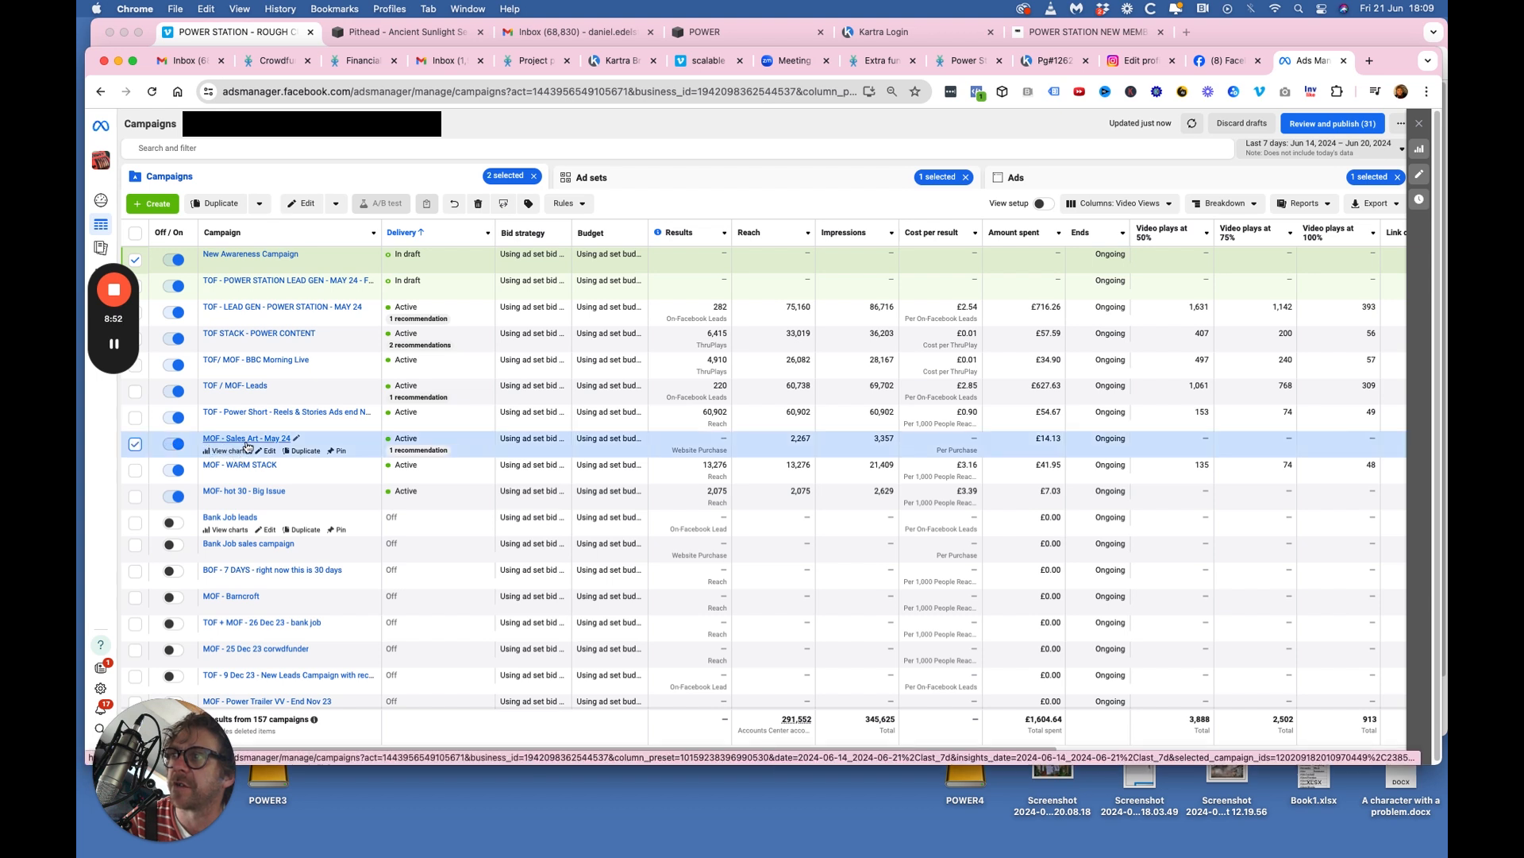
left_click(134, 445)
left_click(135, 470)
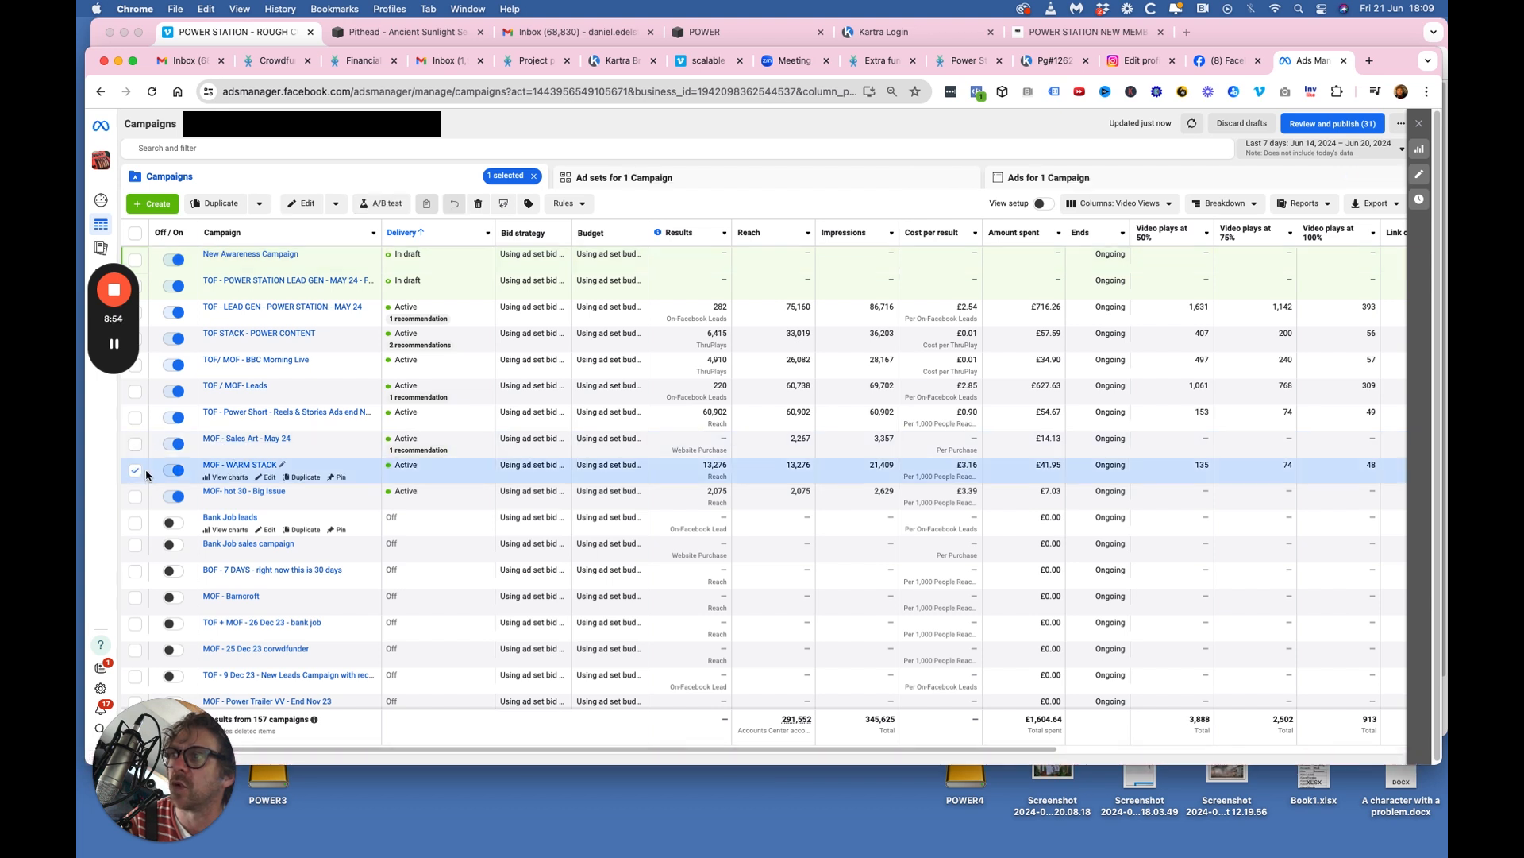
left_click(269, 480)
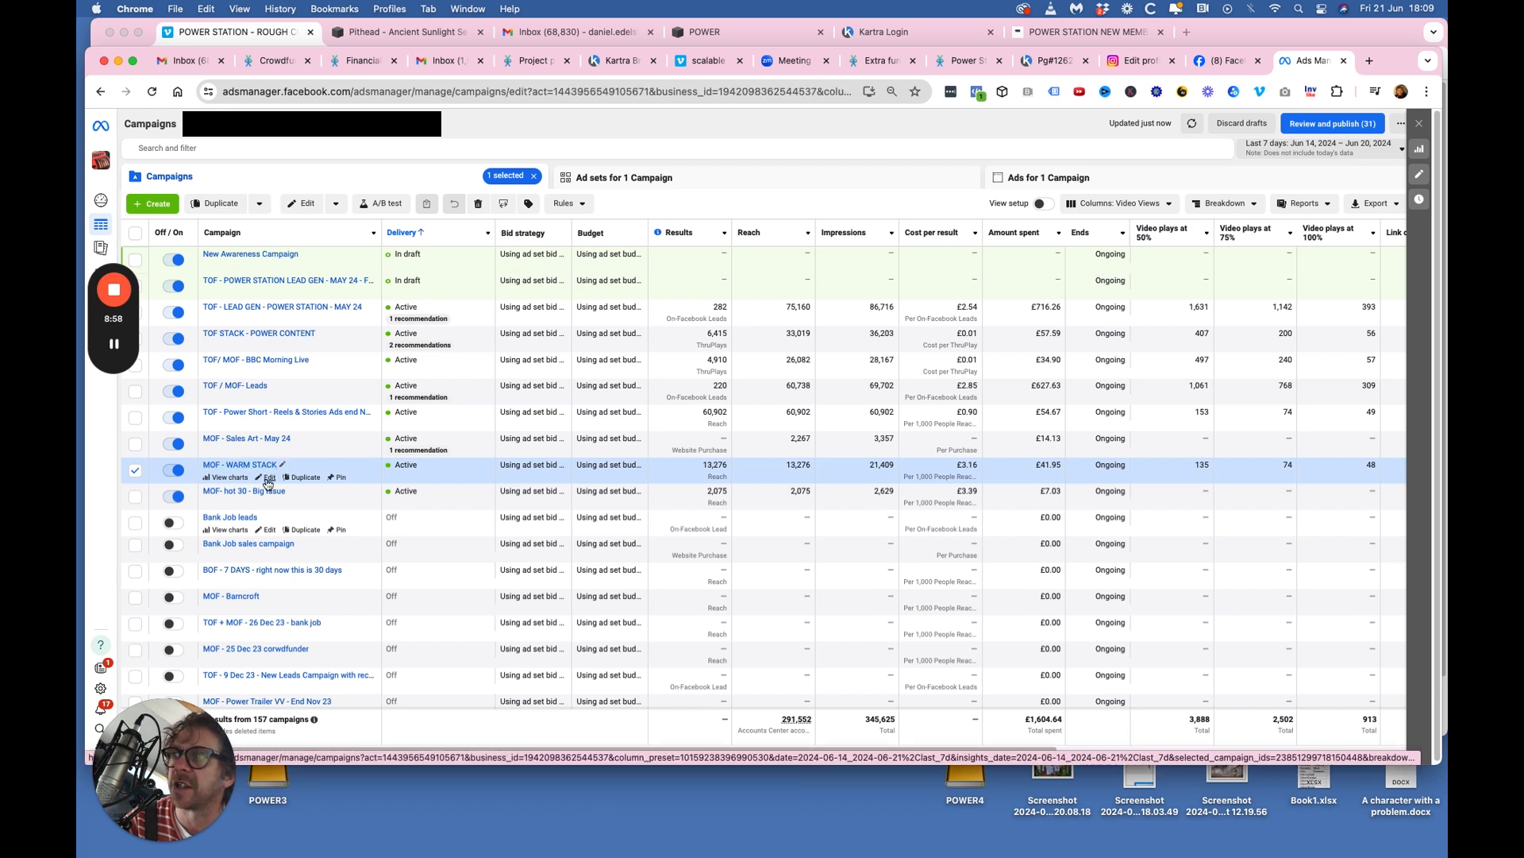
left_click(648, 125)
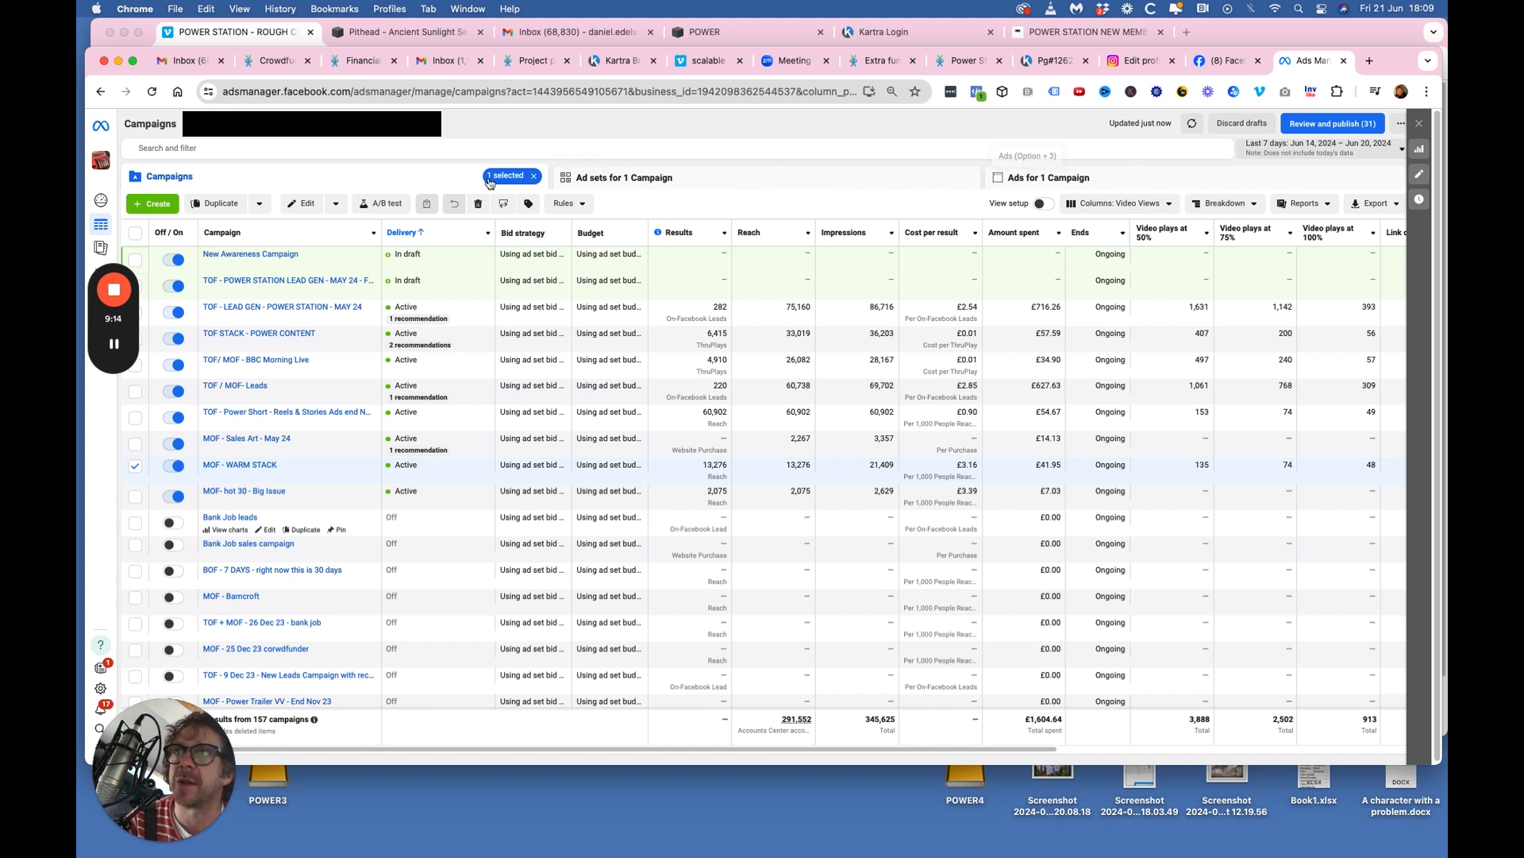
left_click(228, 468)
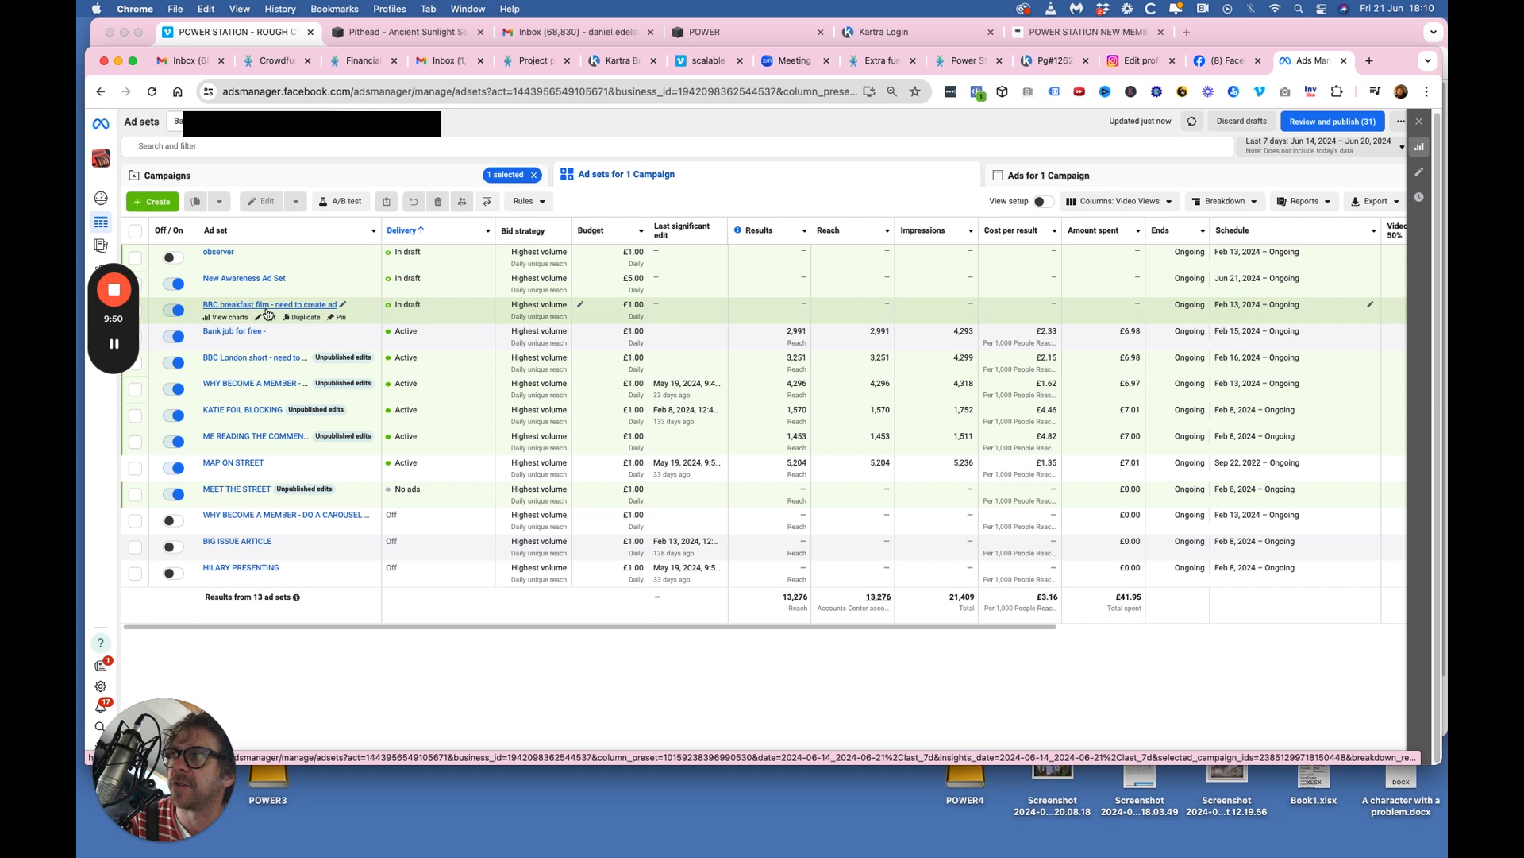
Open the BBC breakfast film ad set for editing and review its schedule, custom audiences, locations, age, gender and placements.
left_click(271, 317)
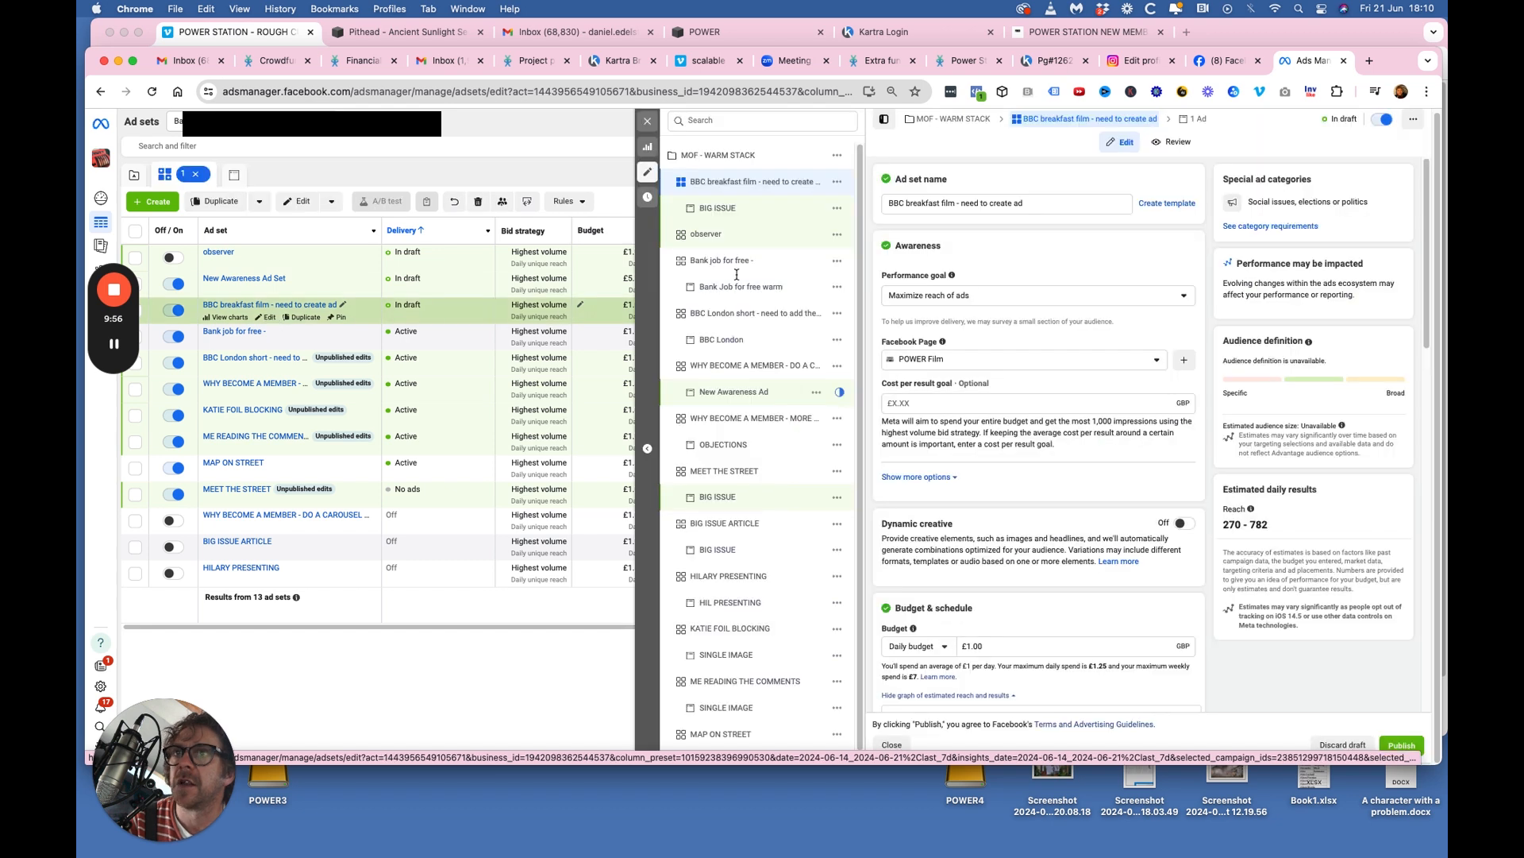
scroll(1024, 476, "down", 10)
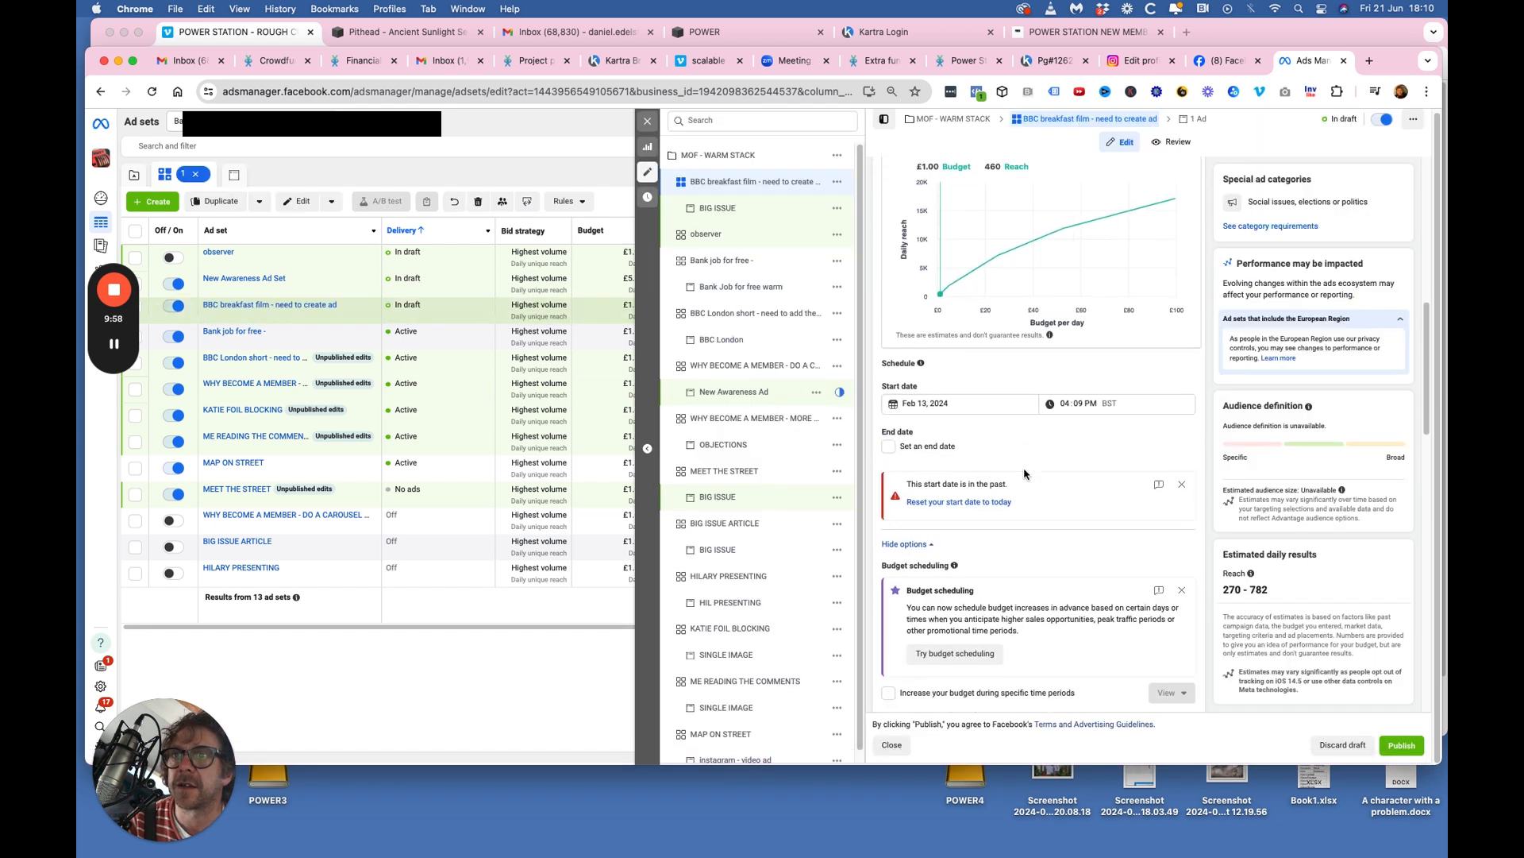
scroll(1024, 470, "down", 10)
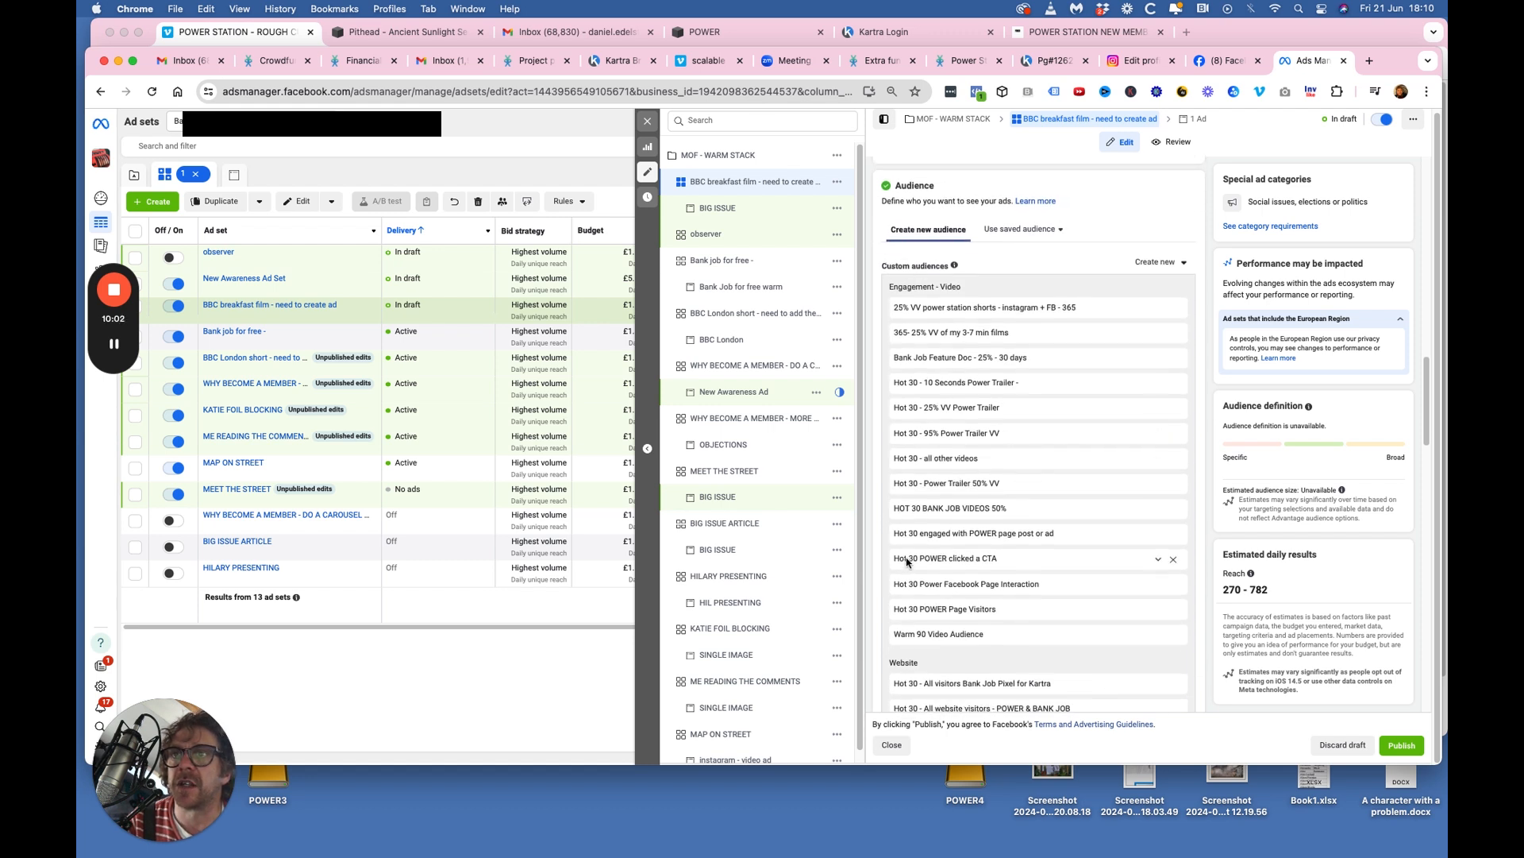
scroll(905, 556, "down", 1)
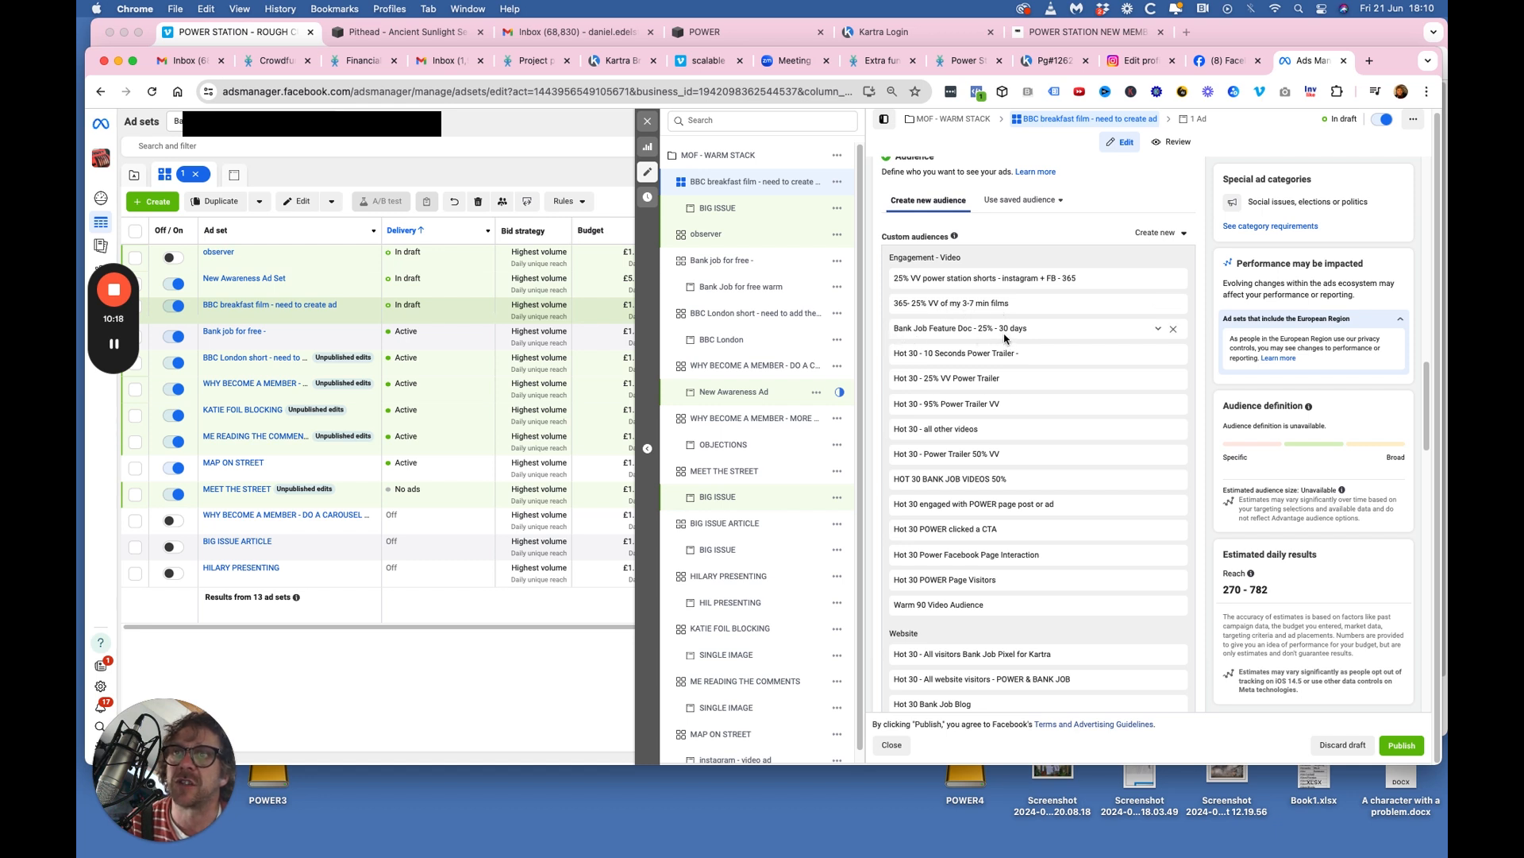
left_click(898, 362)
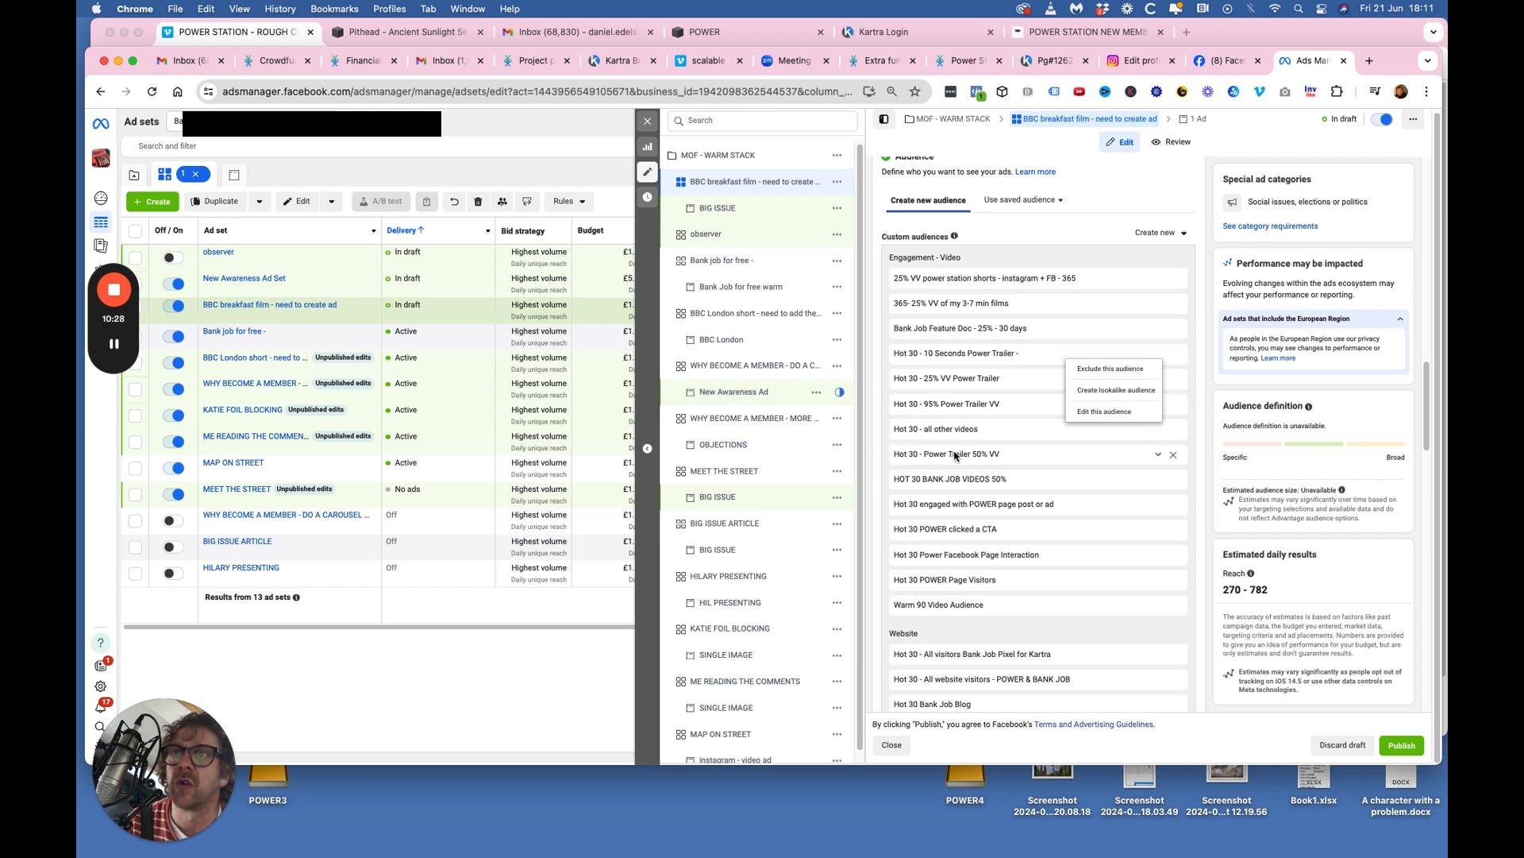
scroll(925, 556, "down", 5)
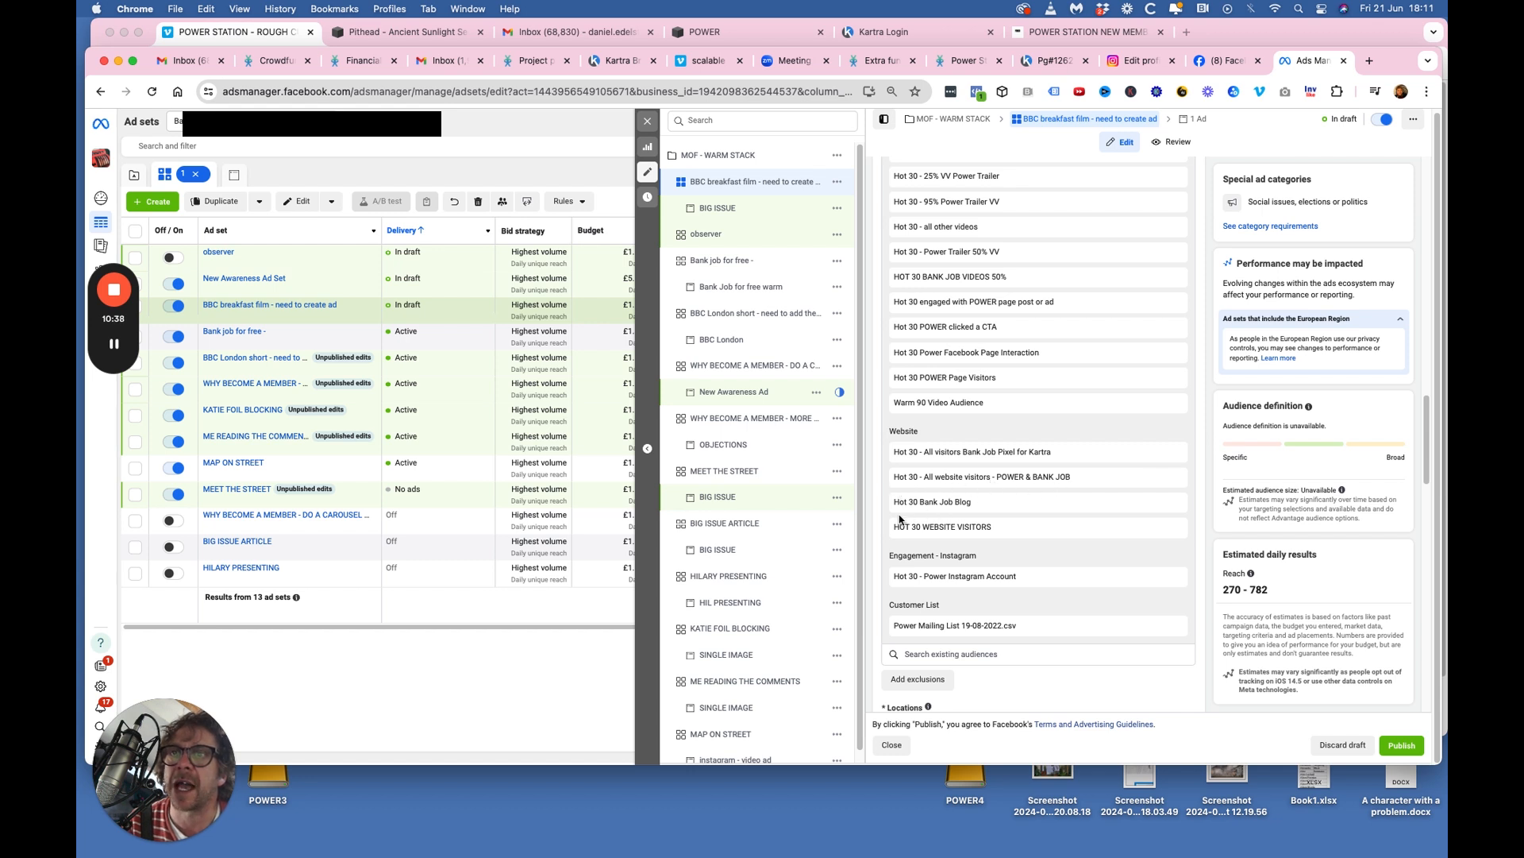
scroll(934, 532, "down", 2)
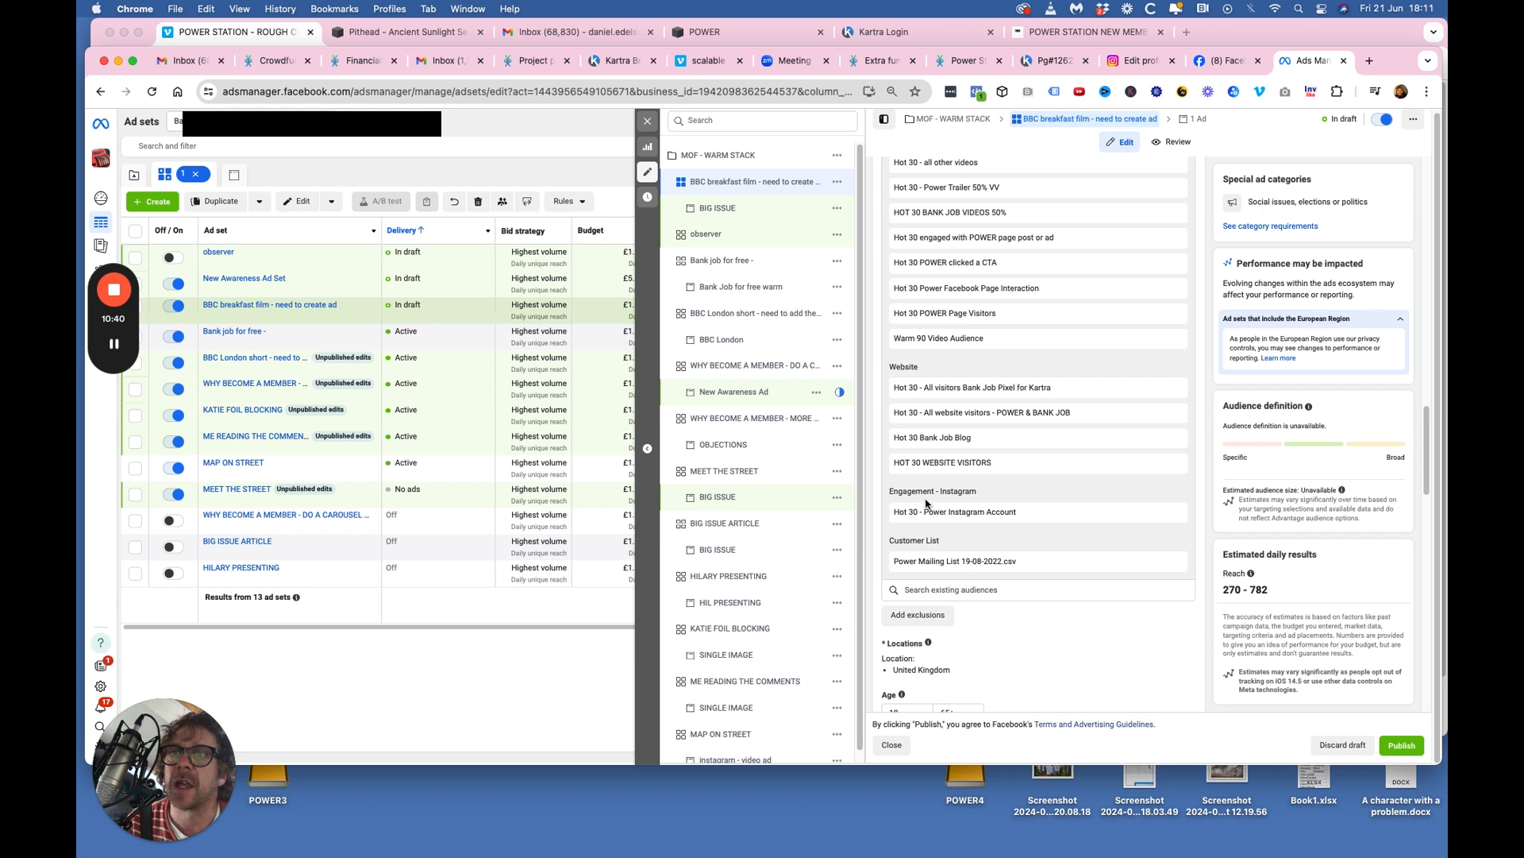
scroll(896, 305, "up", 1)
scroll(896, 305, "up", 5)
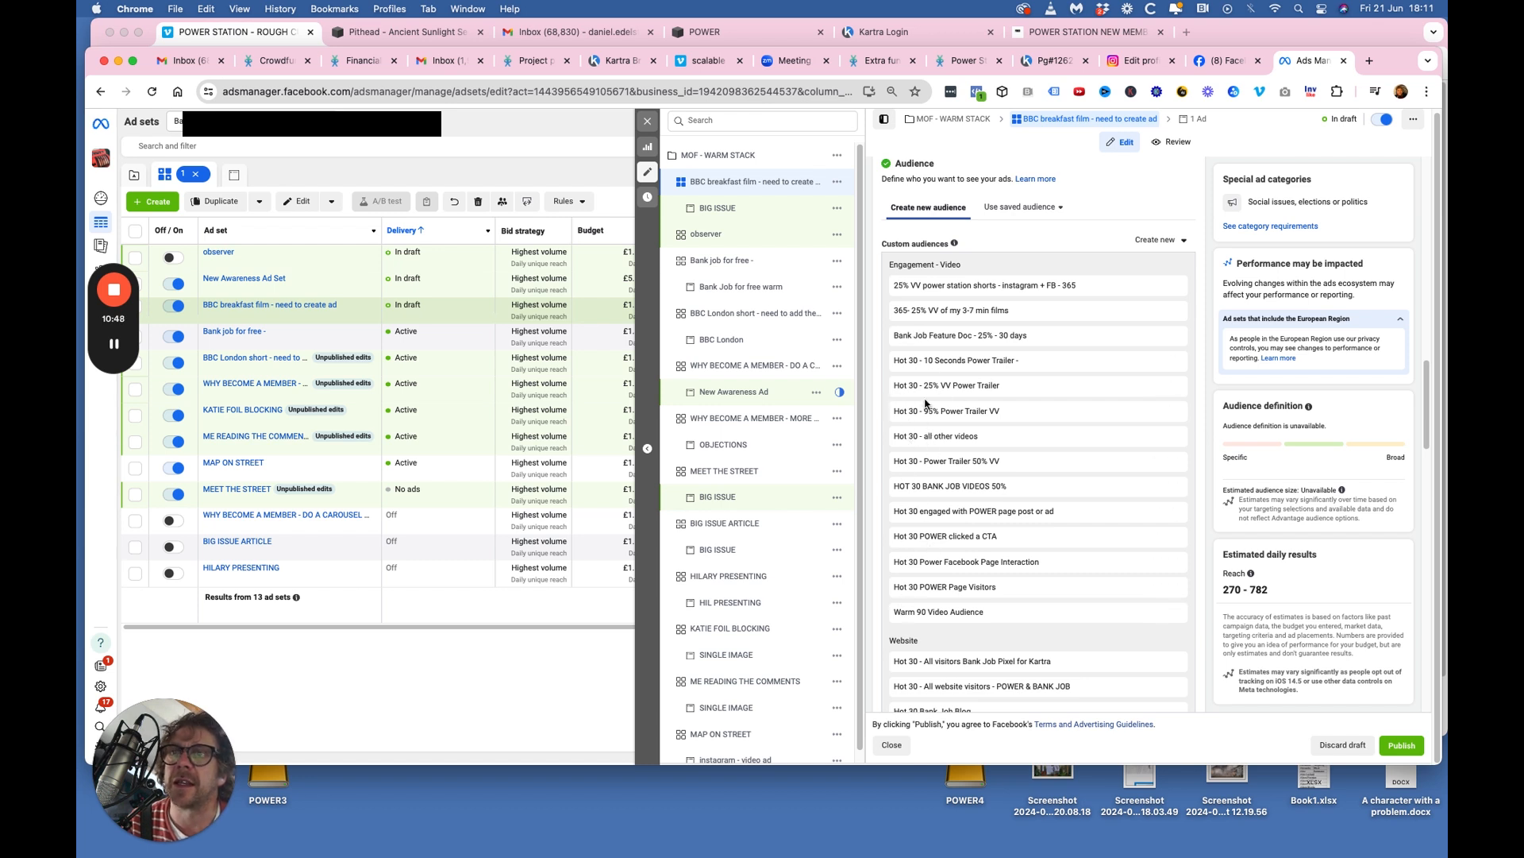
scroll(929, 621, "down", 5)
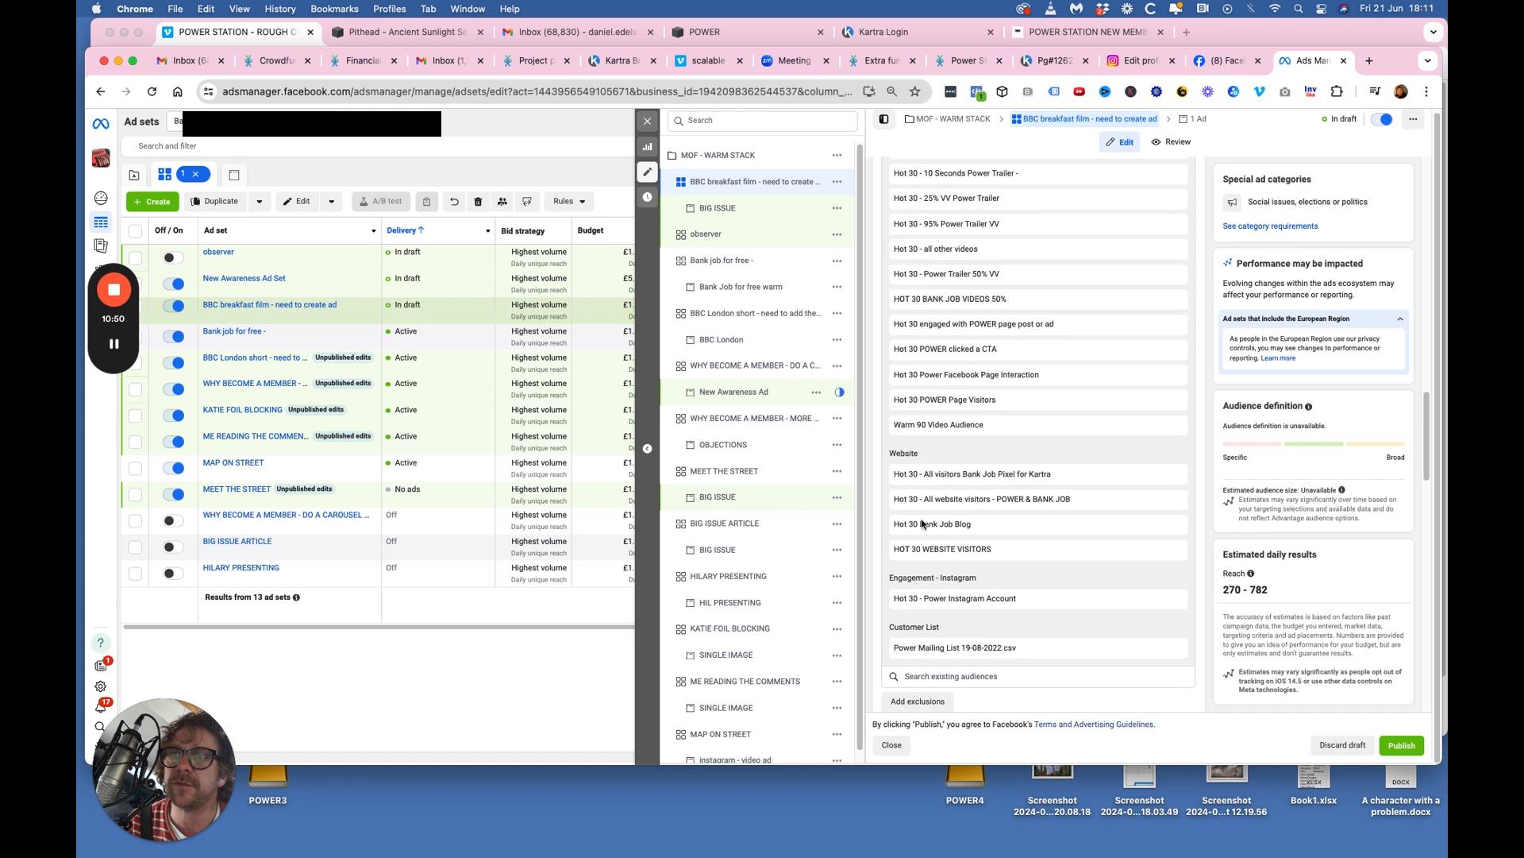
scroll(927, 557, "down", 8)
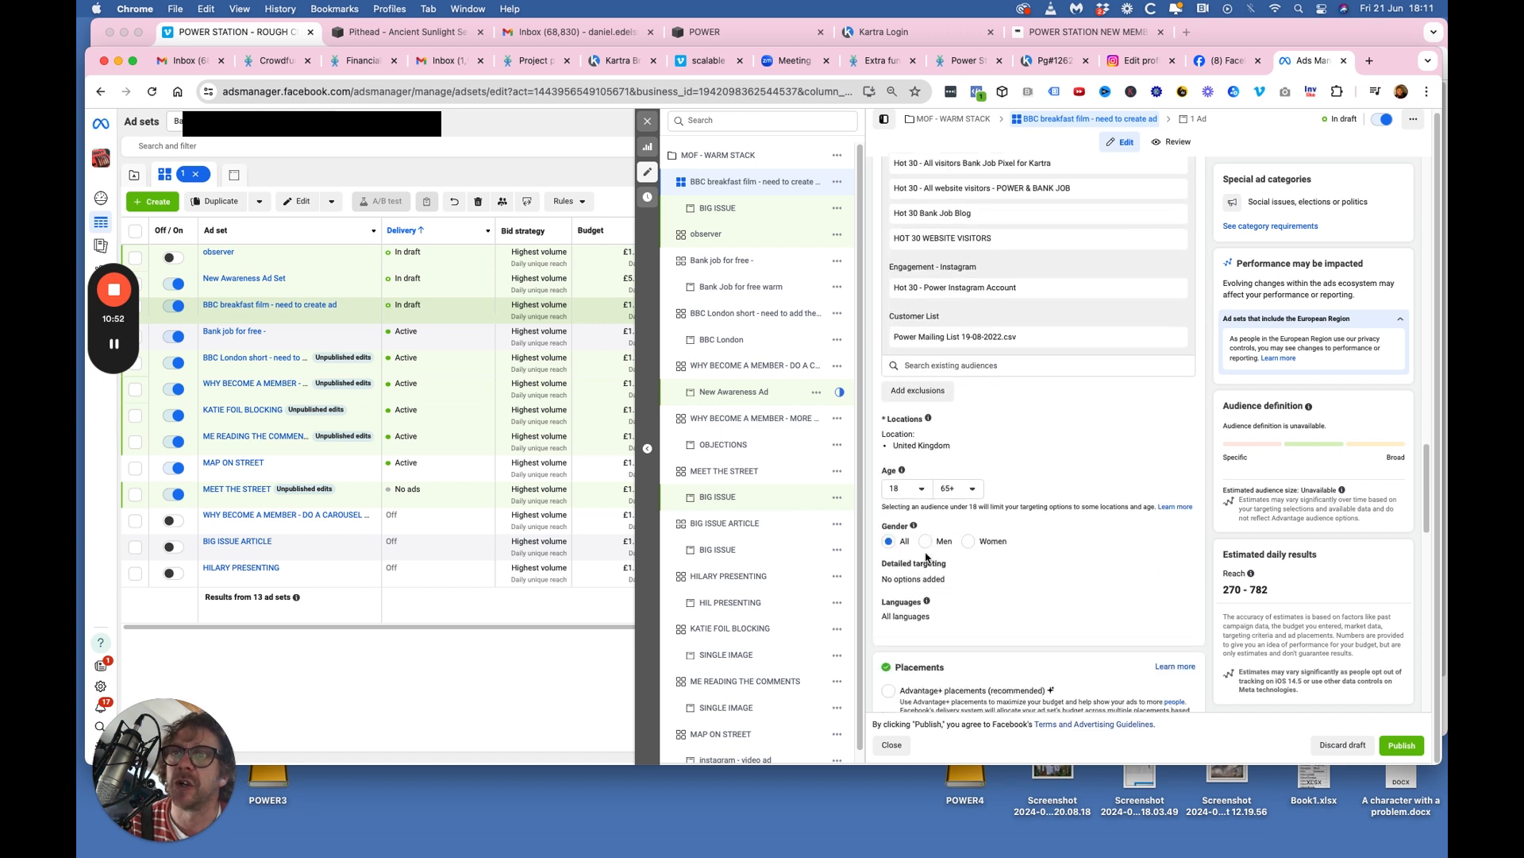
scroll(926, 558, "down", 3)
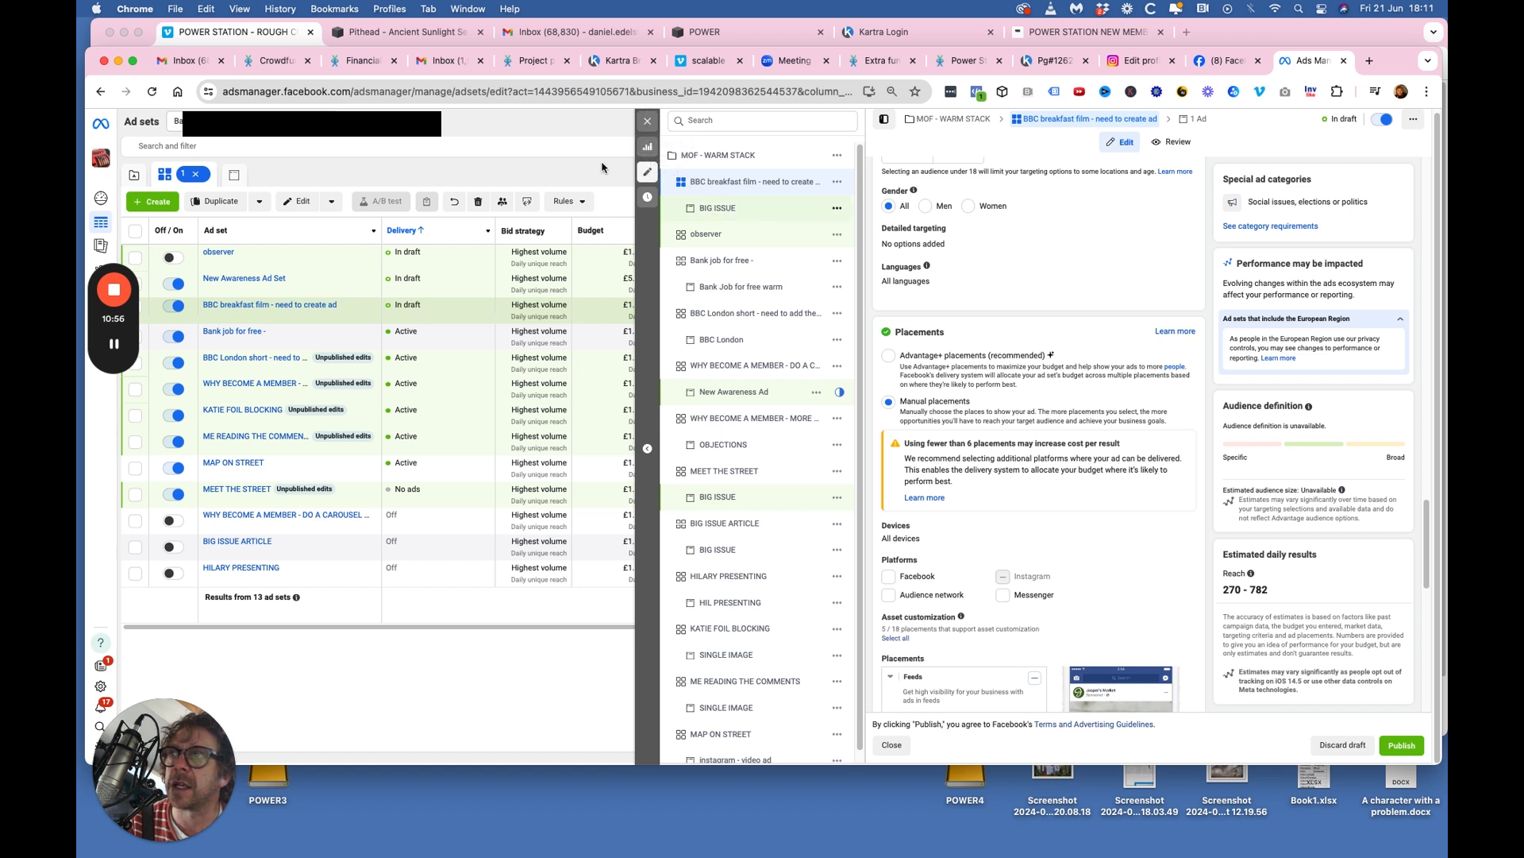
Review the identity, existing post and primary text of the BIG ISSUE ad in the BBC breakfast film ad set, and close the editor.
left_click(716, 210)
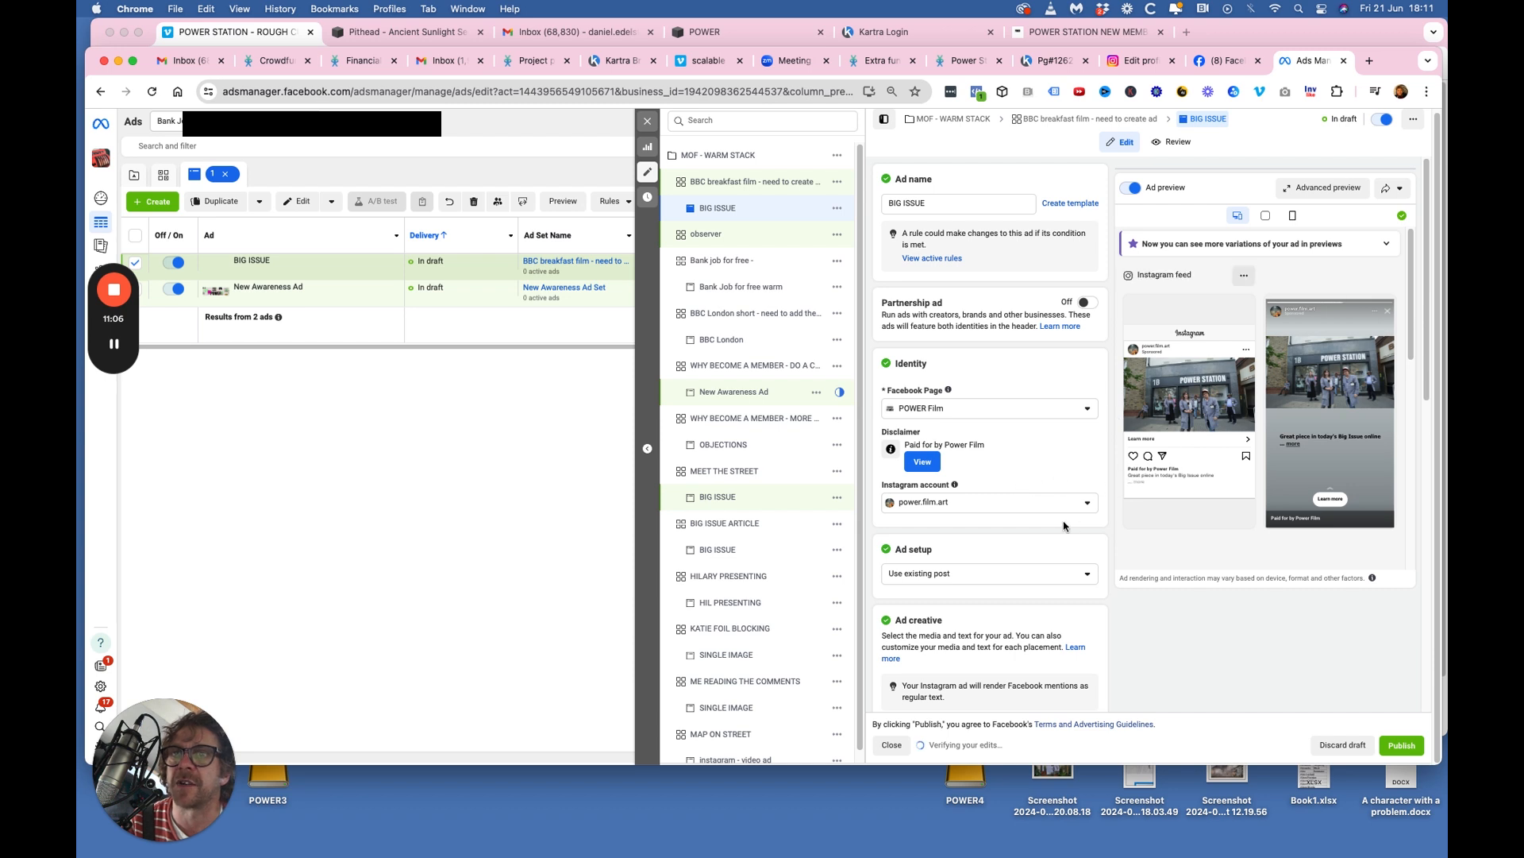
scroll(1062, 526, "down", 5)
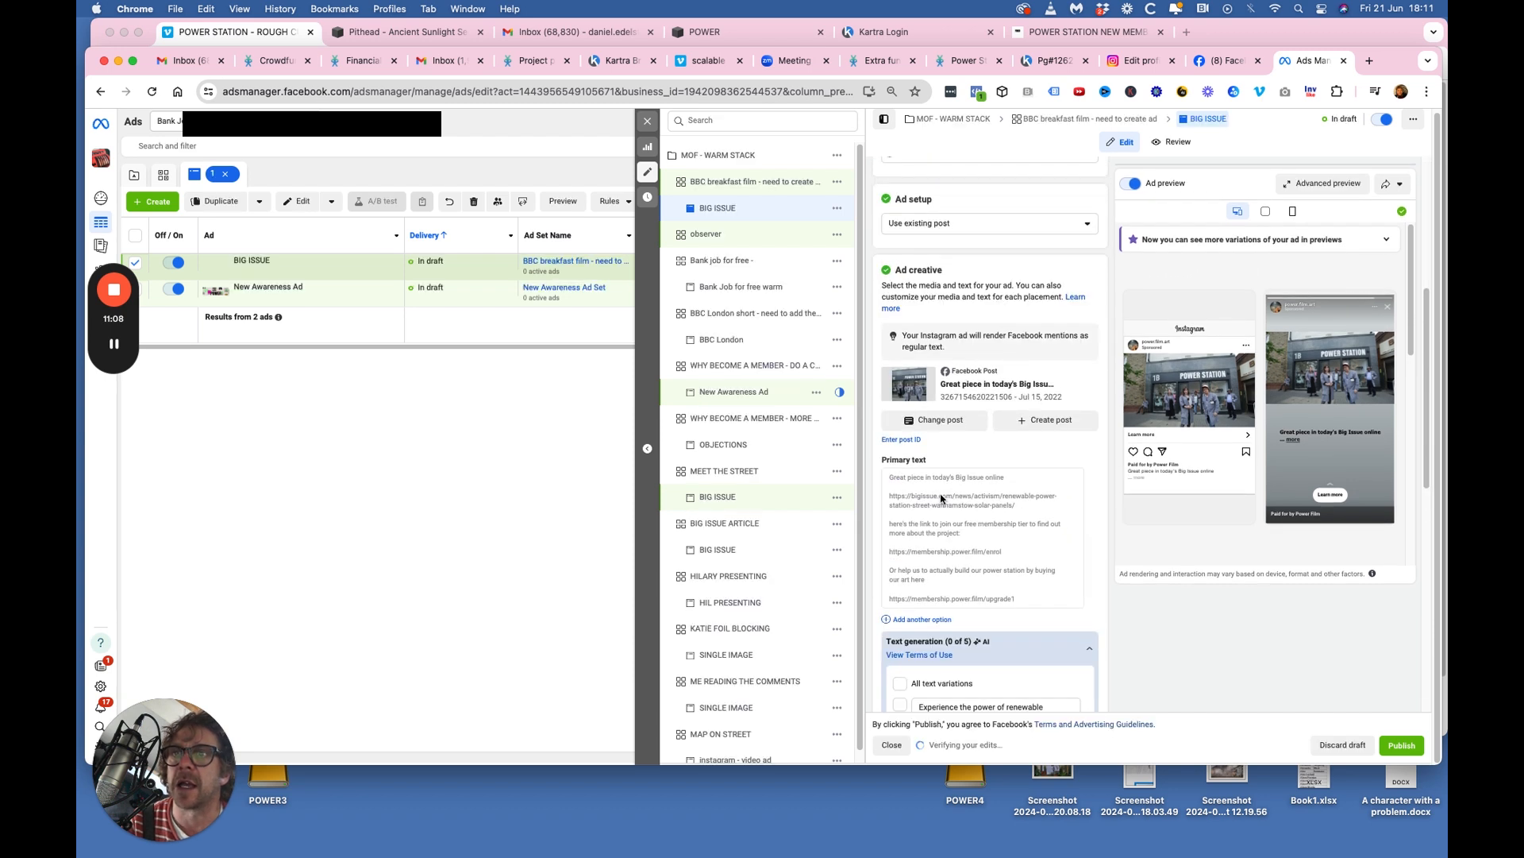
scroll(930, 516, "down", 2)
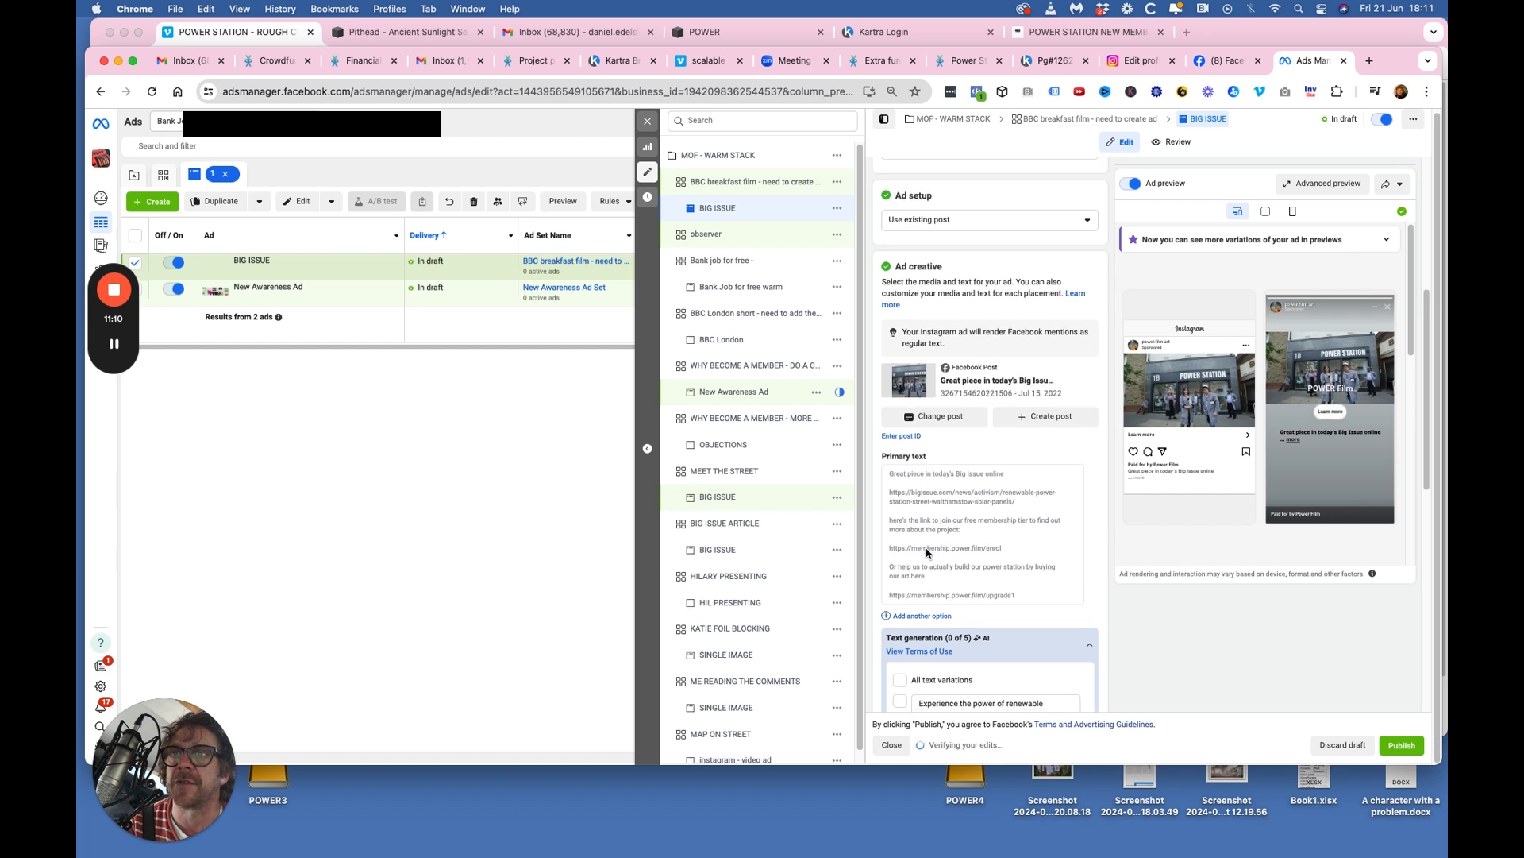
scroll(927, 553, "up", 3)
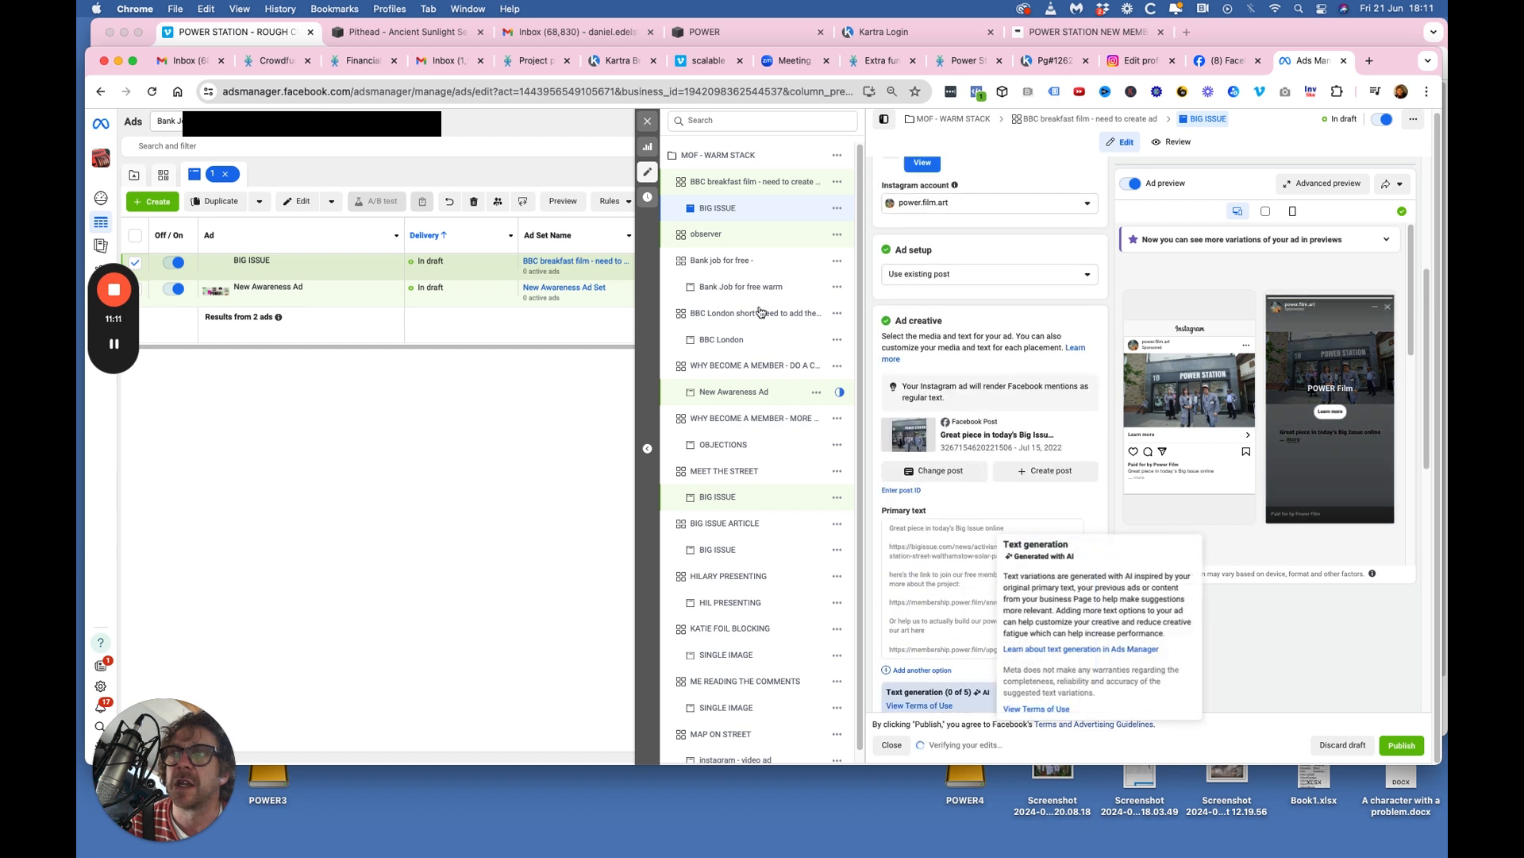
left_click(643, 119)
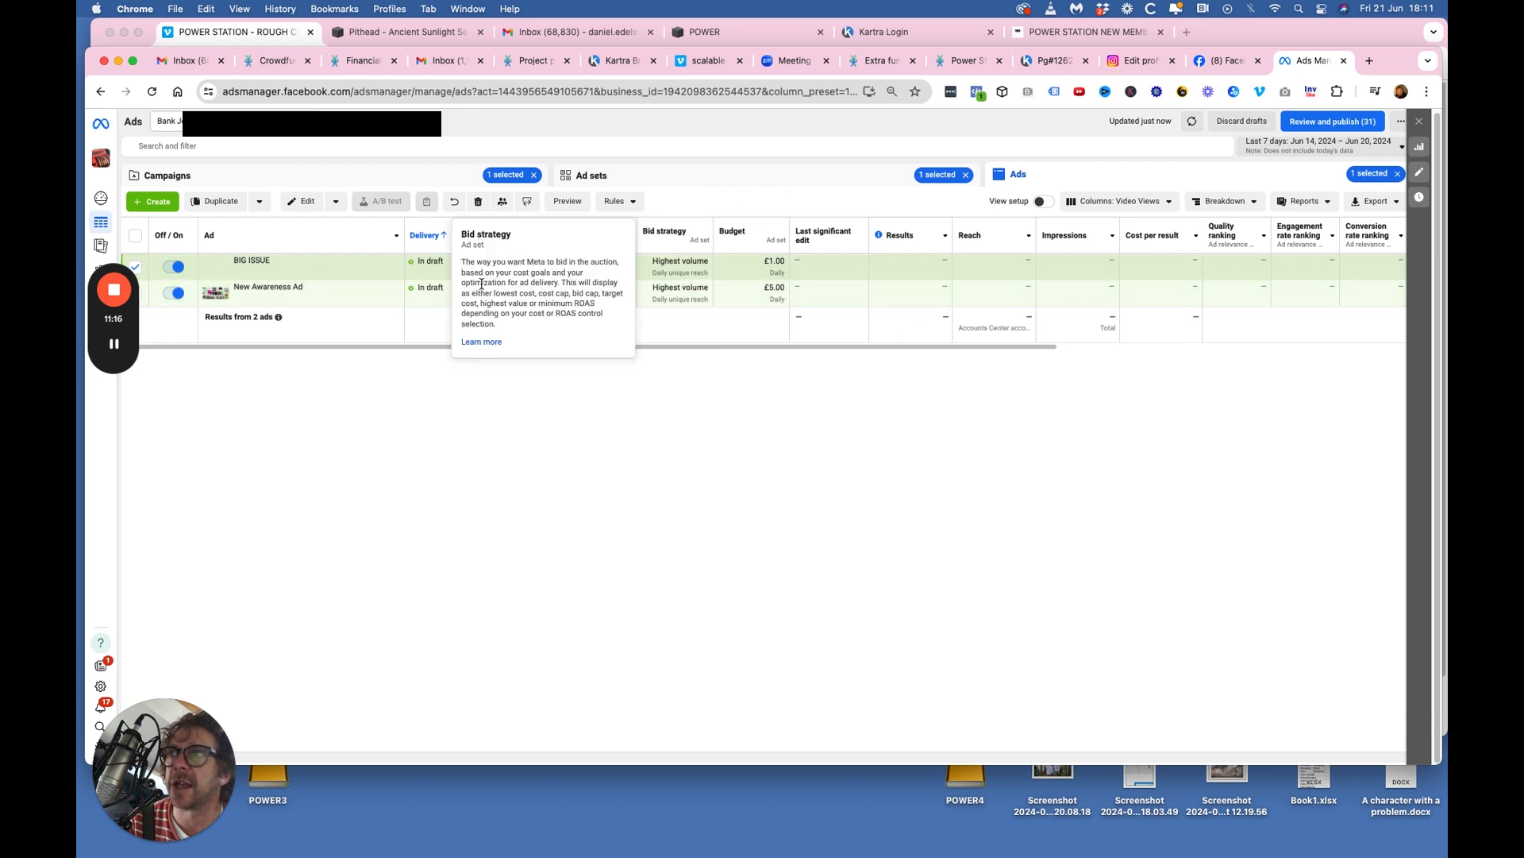
Return to the MOF - WARM STACK ad sets and deselect the BBC breakfast film ad set.
left_click(743, 175)
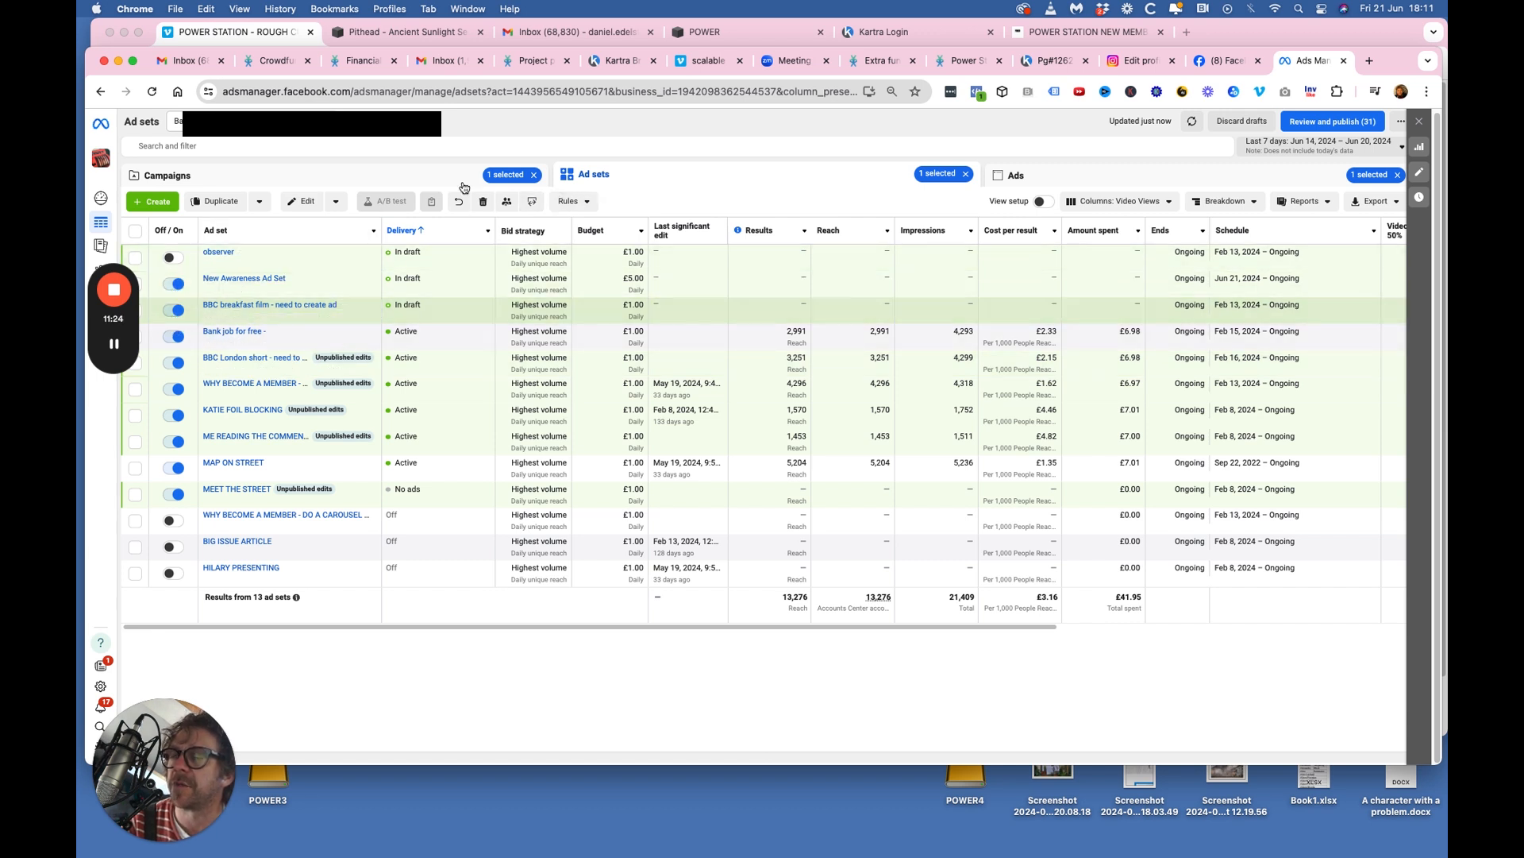
left_click_drag(1395, 63, 1401, 62)
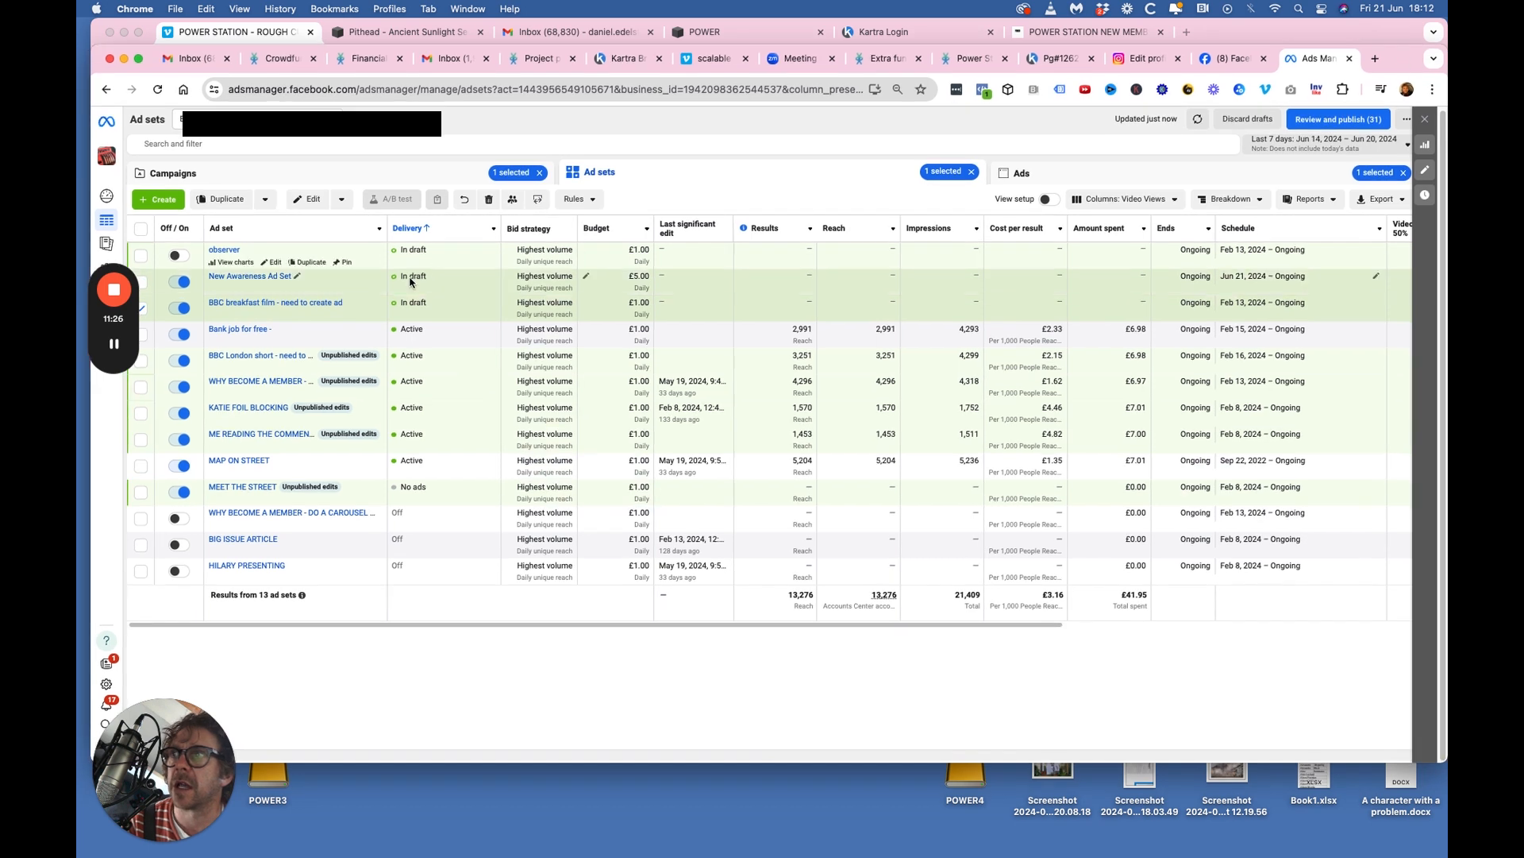
left_click(141, 308)
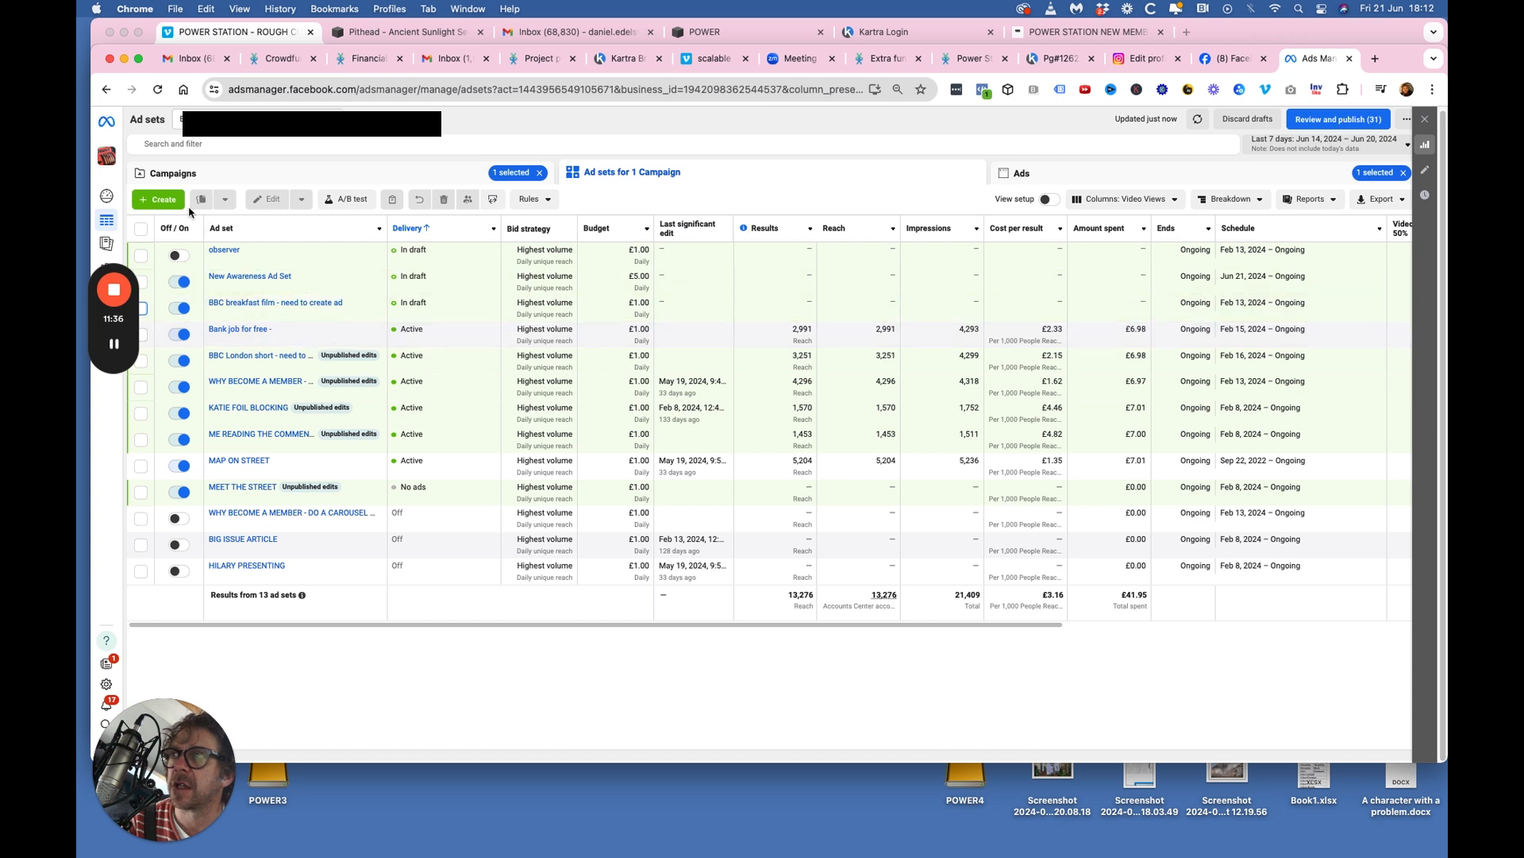
Create a new ad set named MOF - June 24, together with a new ad, in the MOF - WARM STACK campaign.
left_click(164, 200)
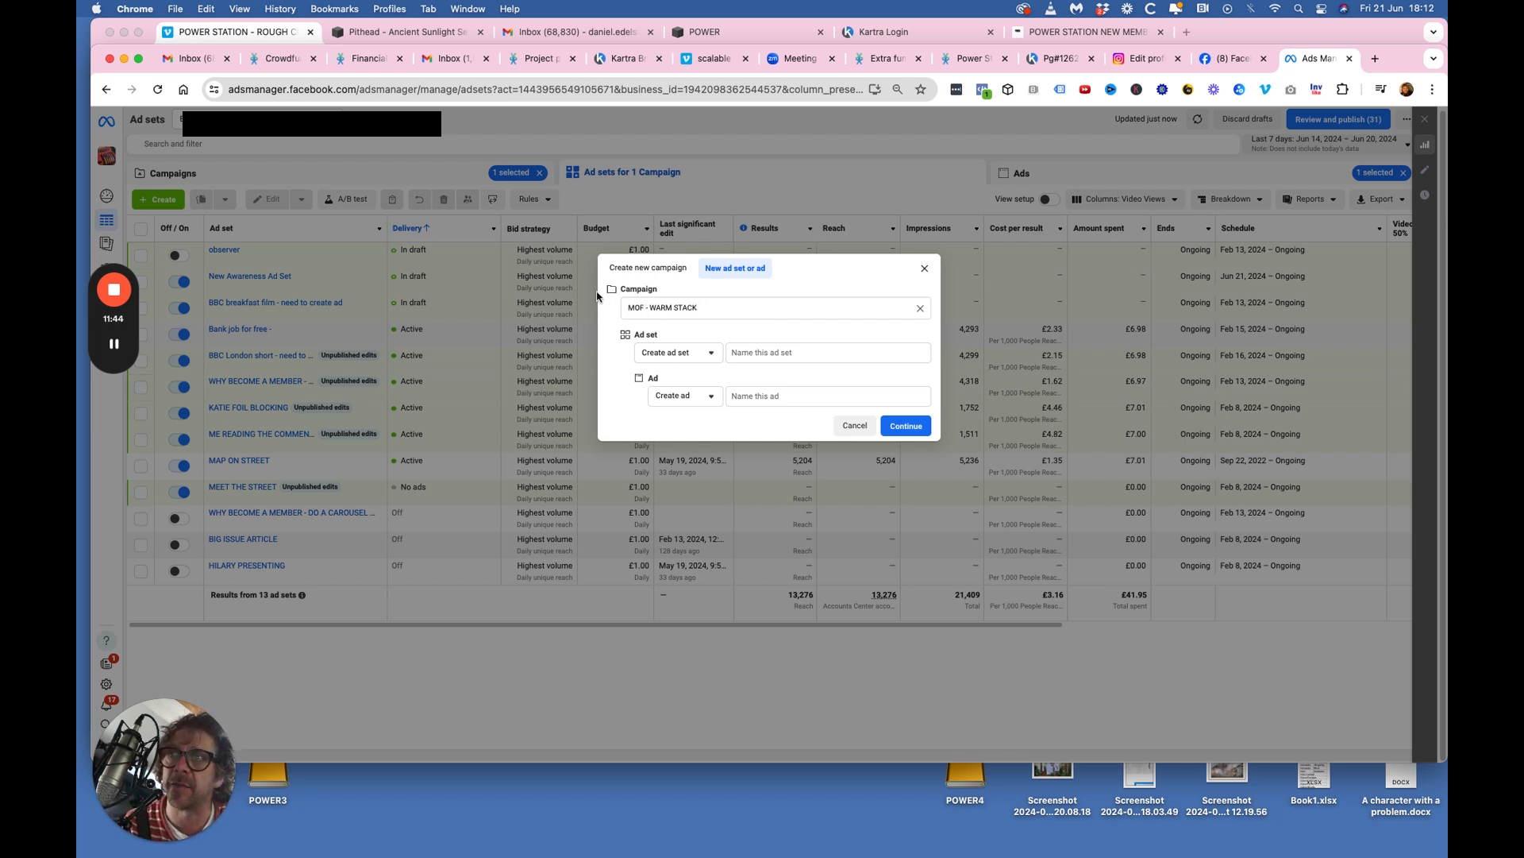
left_click(688, 355)
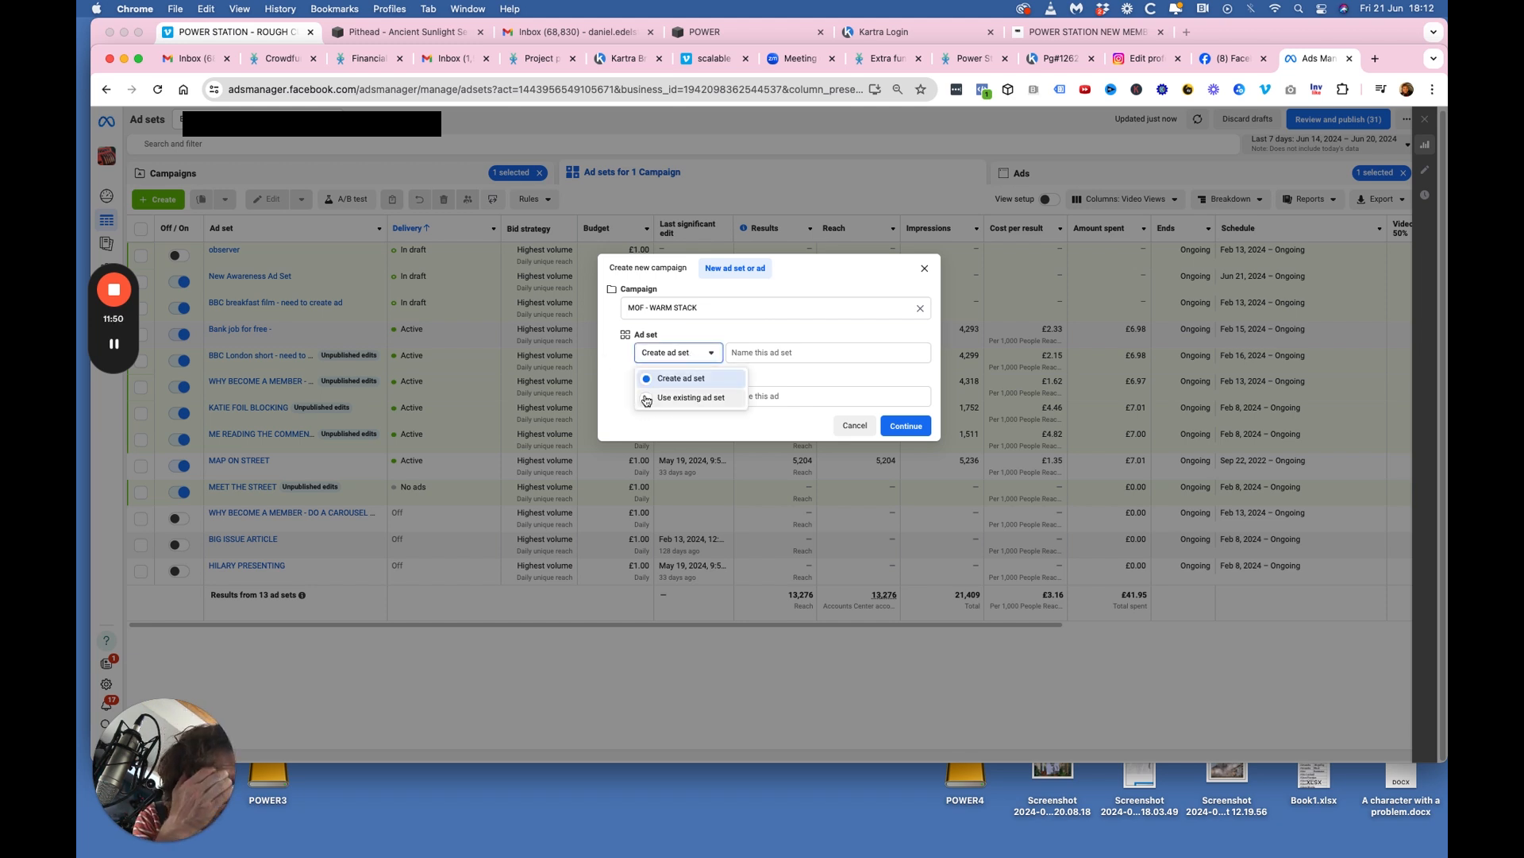
left_click(758, 356)
left_click(779, 351)
type("MOF")
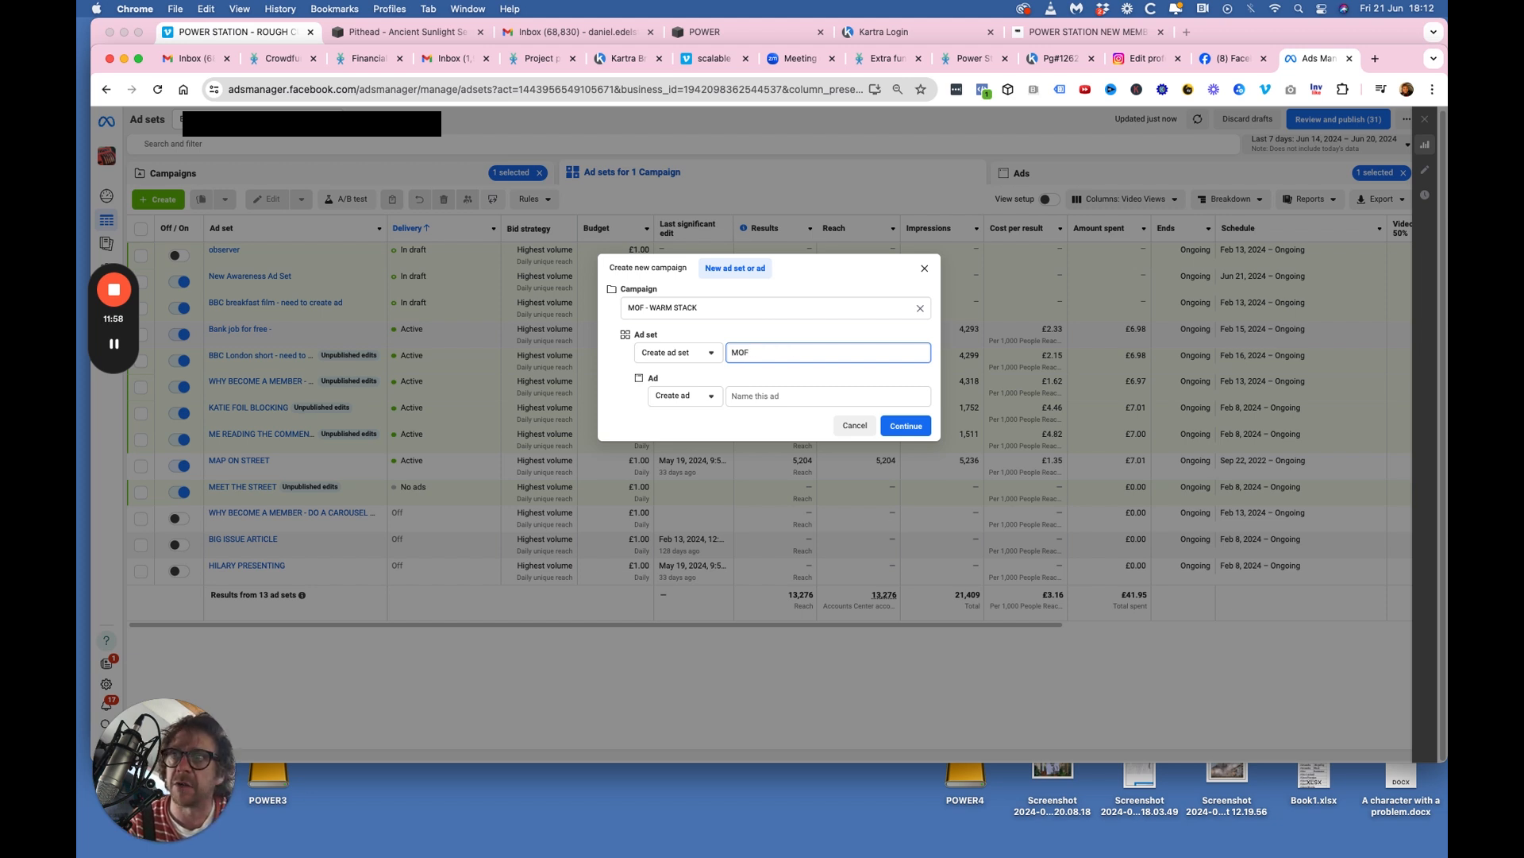
type(" - June 24")
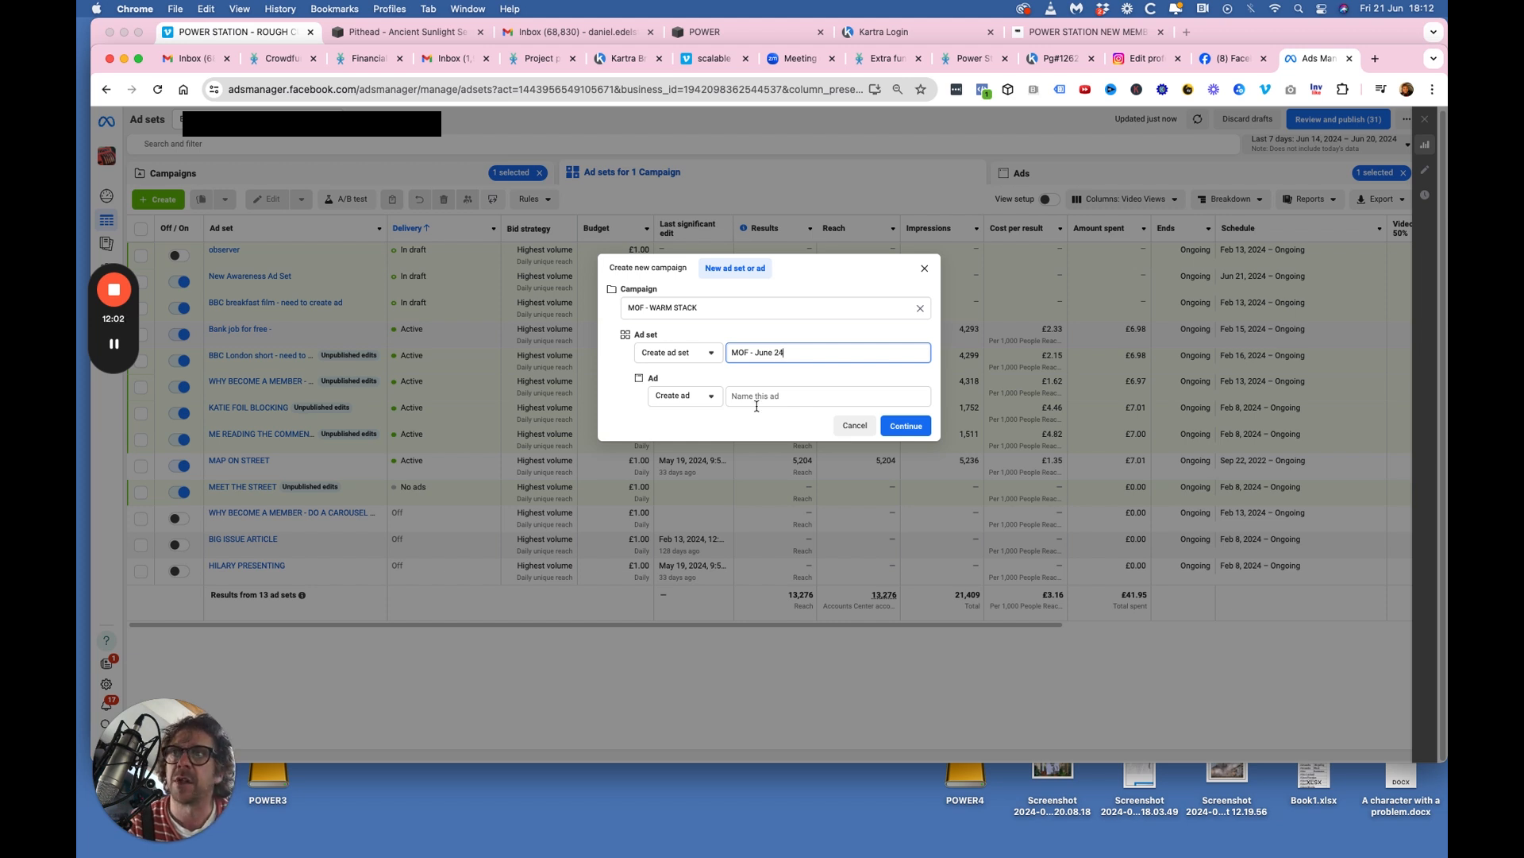
left_click(906, 426)
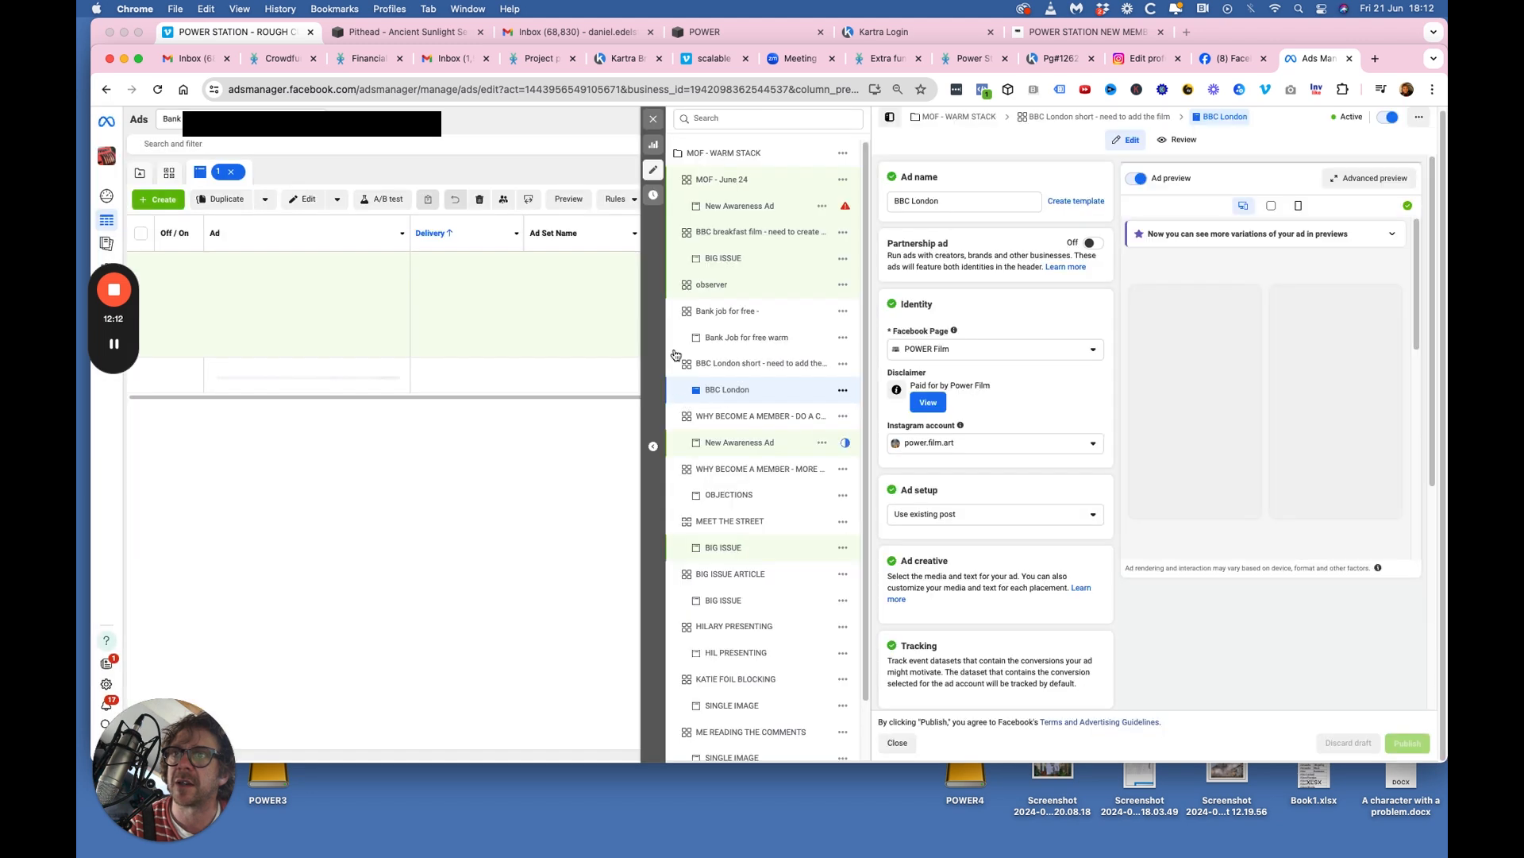
Close the BBC London ad editor, return to the ad sets list and open the MOF - June 24 ad set for editing.
left_click(653, 118)
left_click(595, 183)
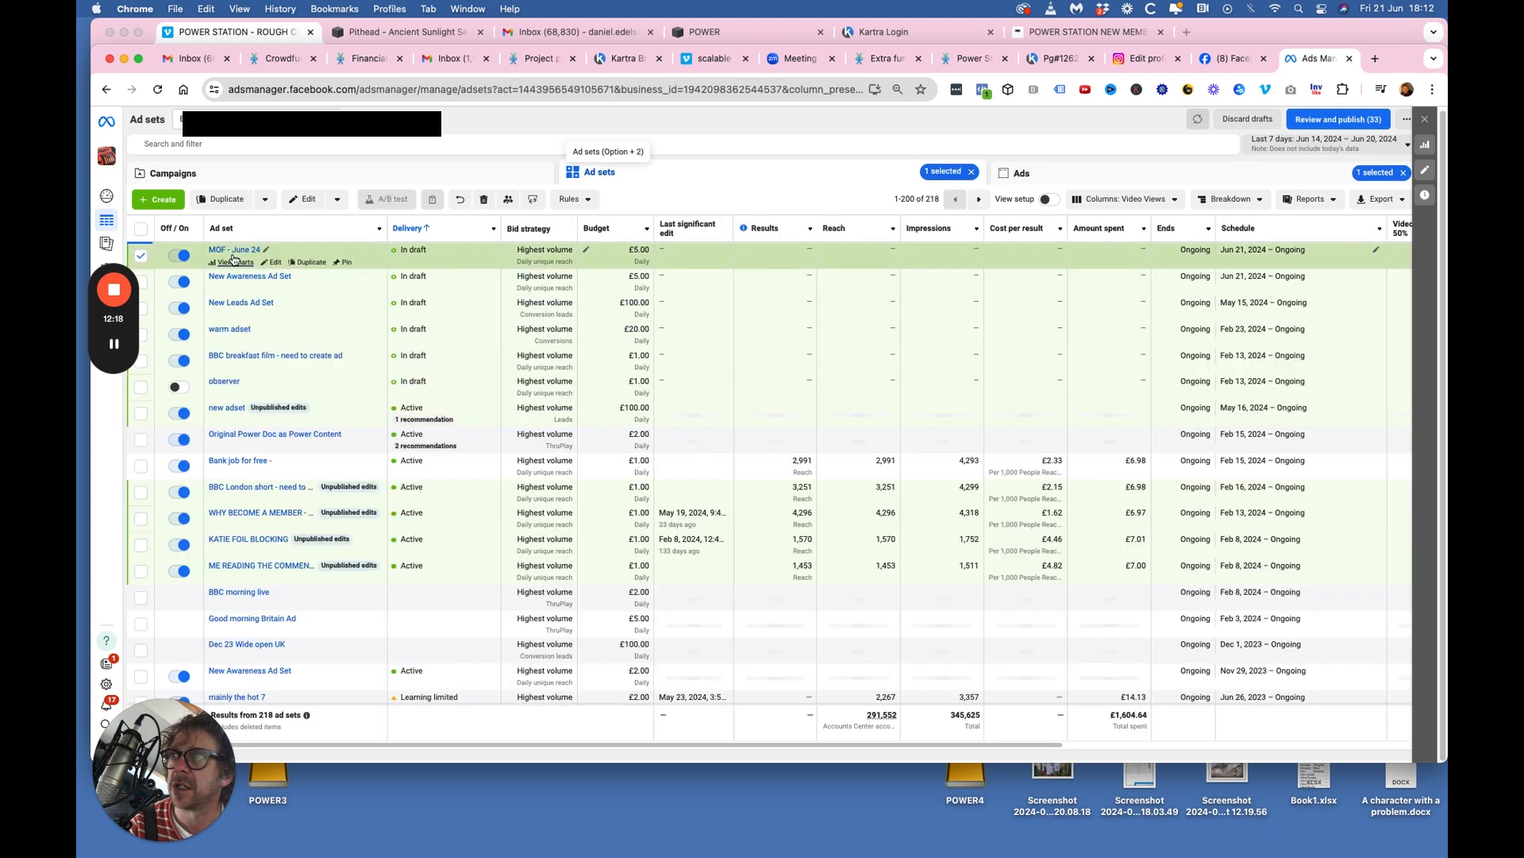
left_click(275, 263)
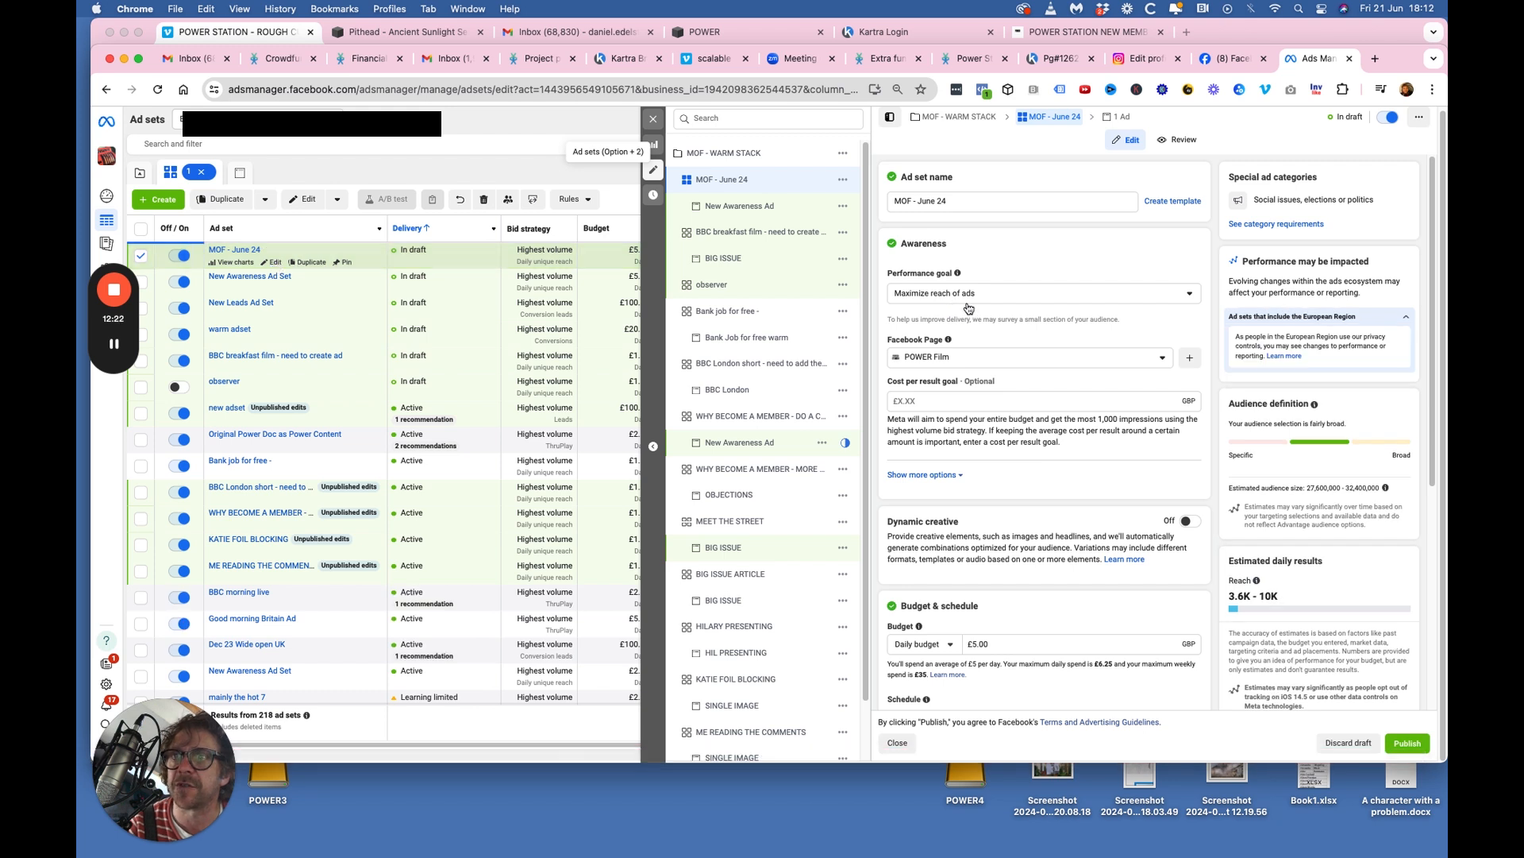
Set the daily budget of the MOF - June 24 ad set to £2.
scroll(973, 647, "down", 5)
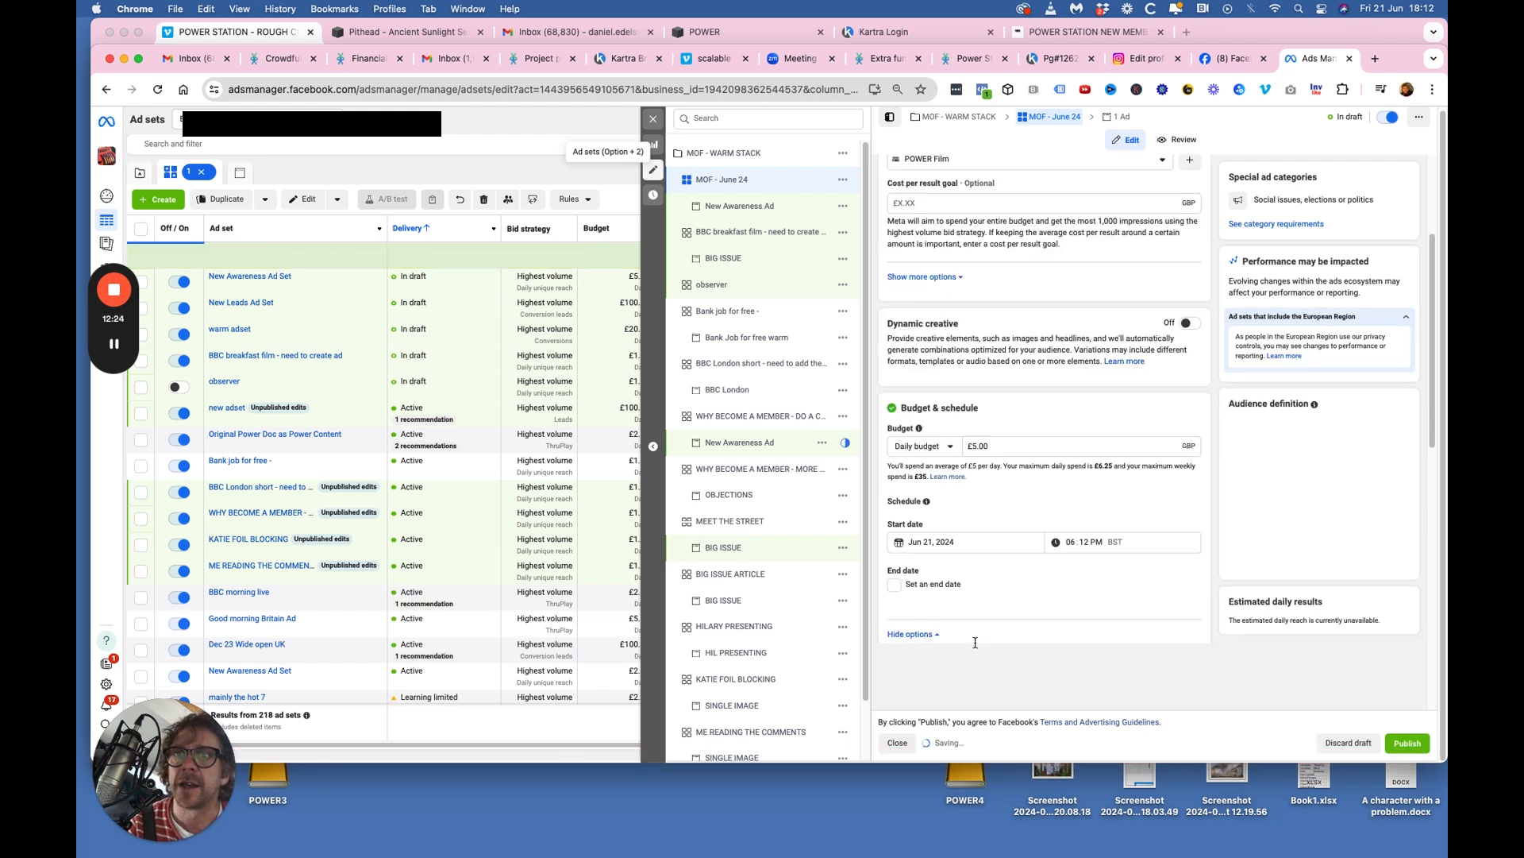
left_click(972, 447)
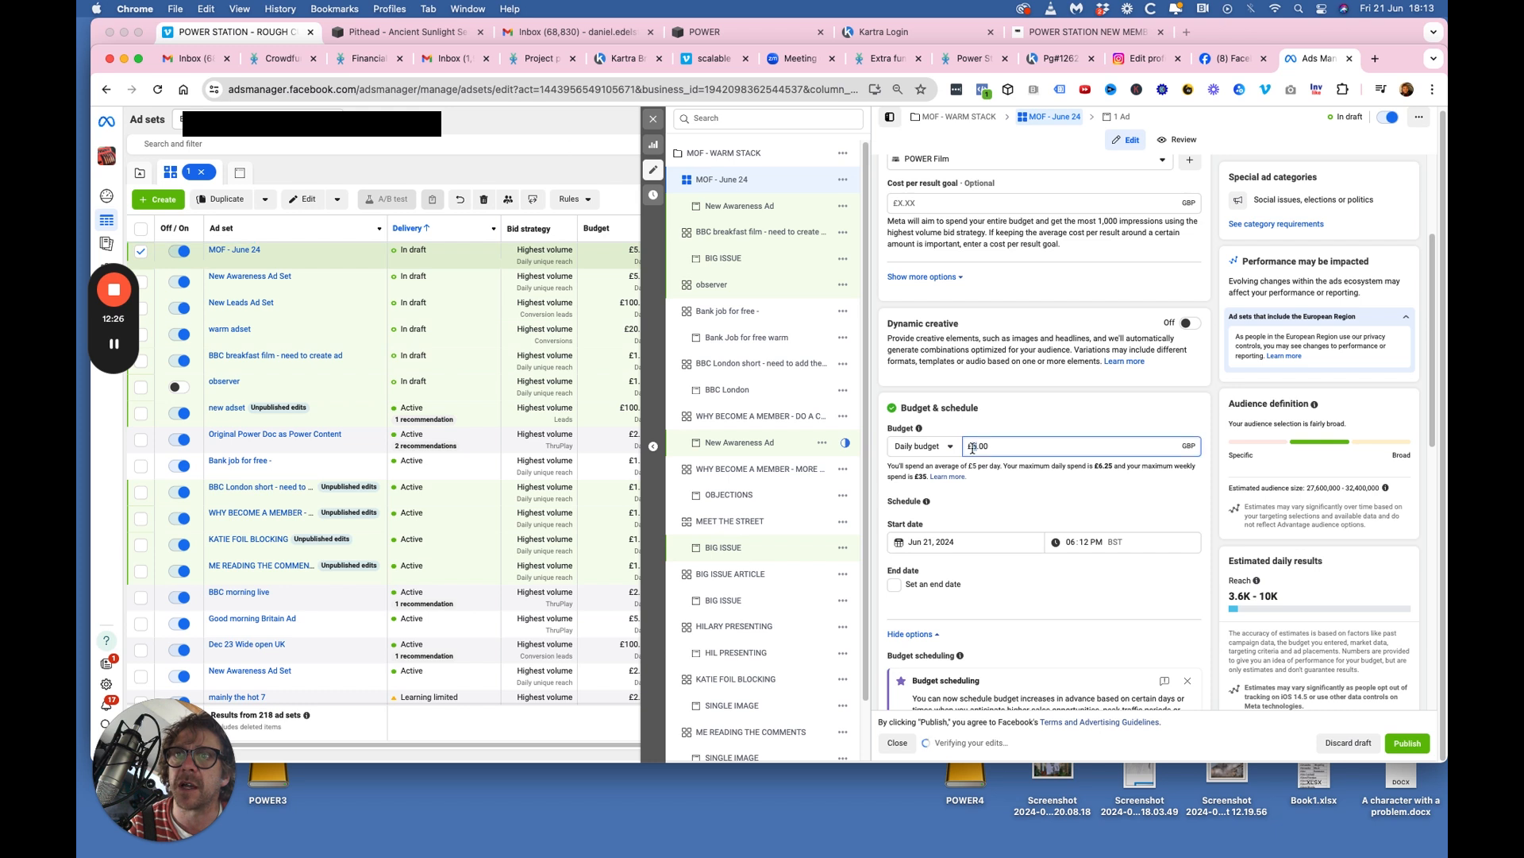
left_click(1058, 410)
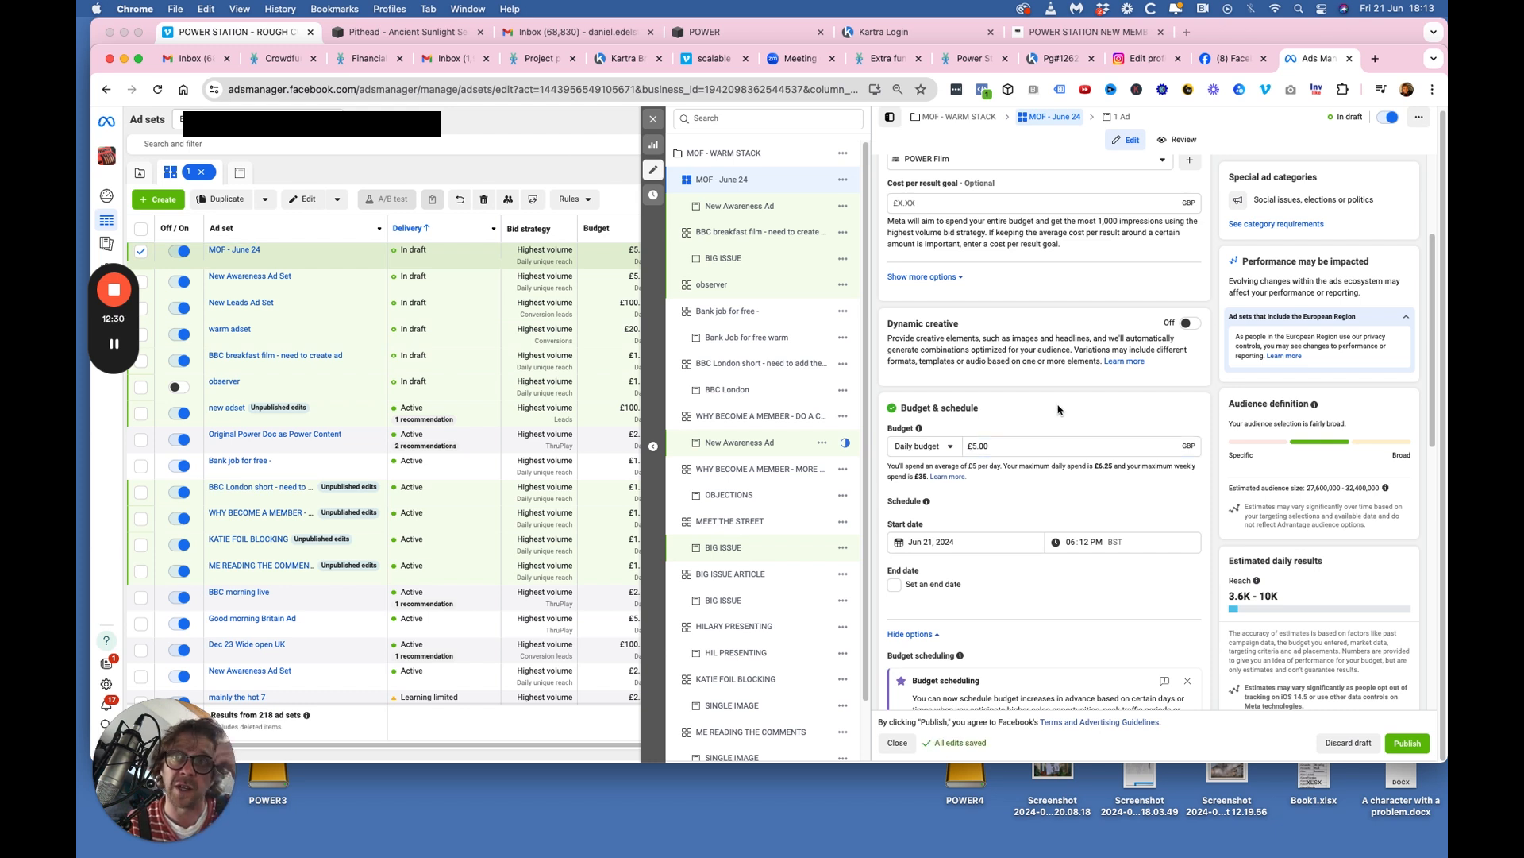
scroll(994, 481, "down", 5)
scroll(993, 480, "down", 3)
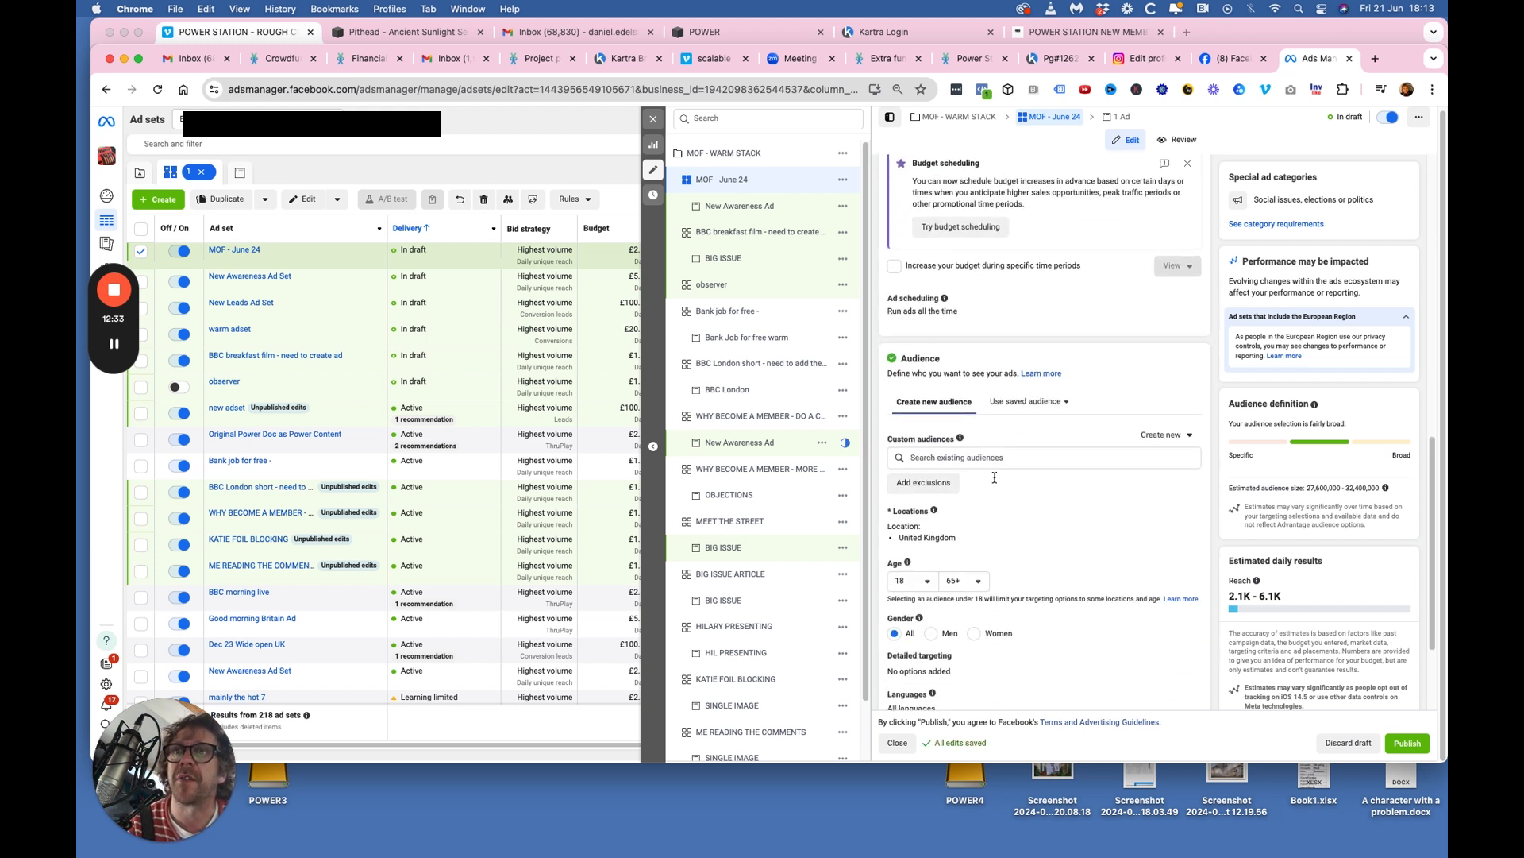
Leave the custom audience list and set the MOF - June 24 ad set's daily budget to £1.00.
left_click(937, 453)
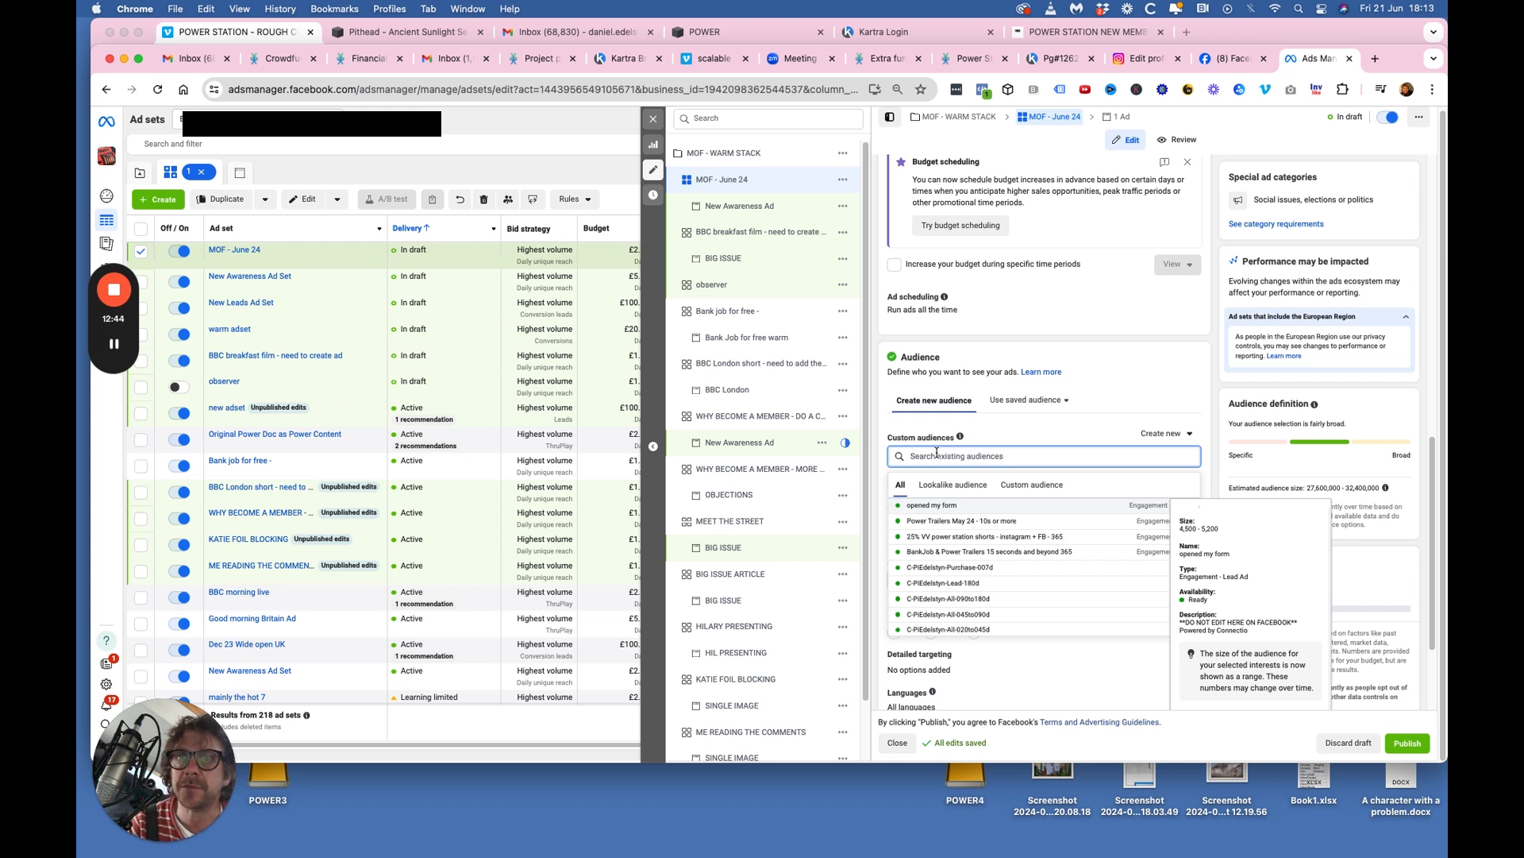
scroll(981, 412, "up", 5)
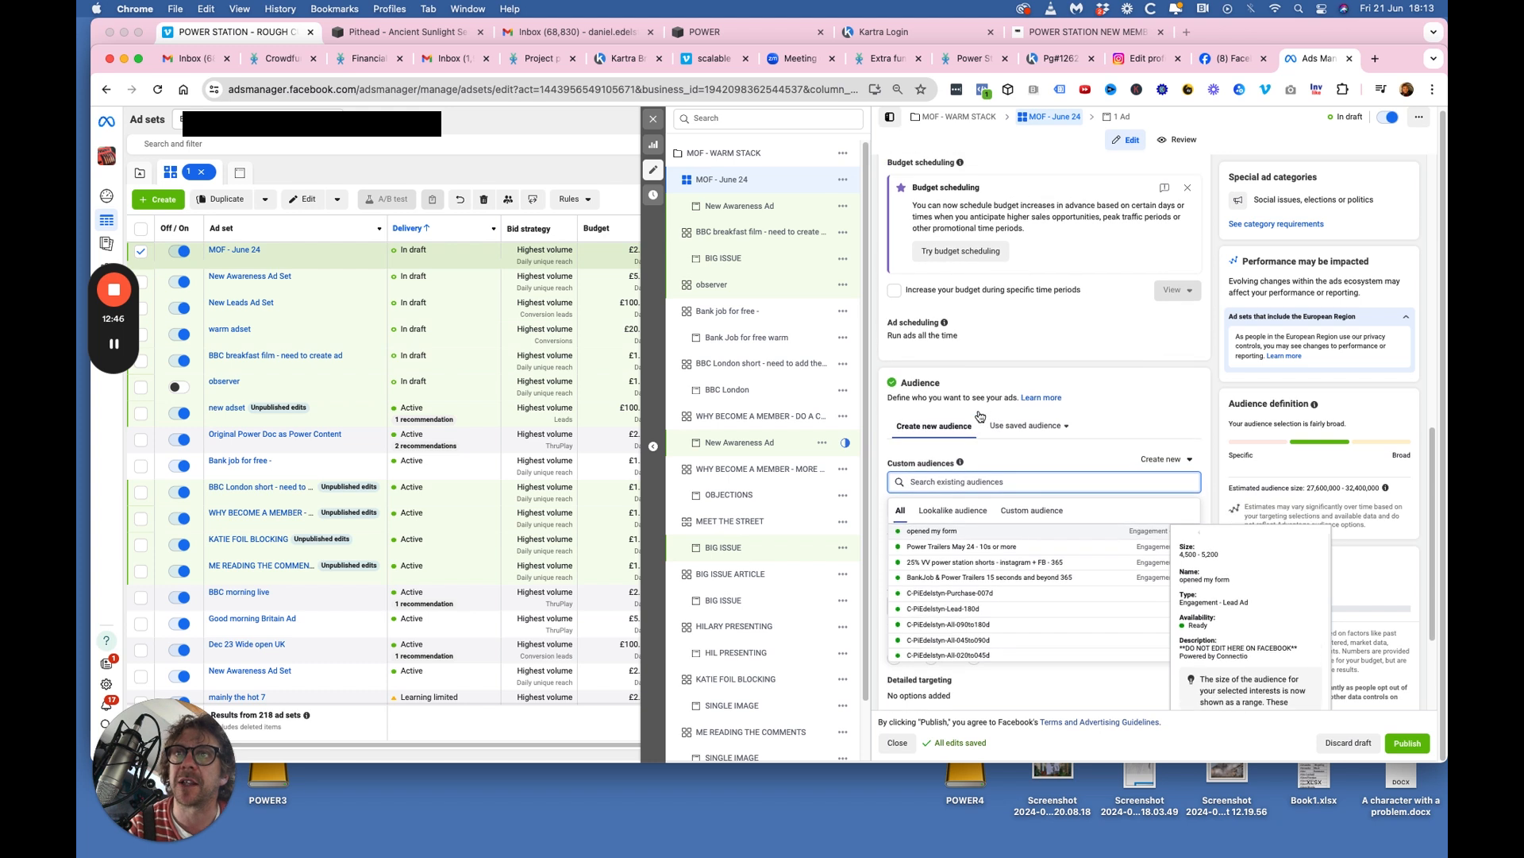
left_click(976, 334)
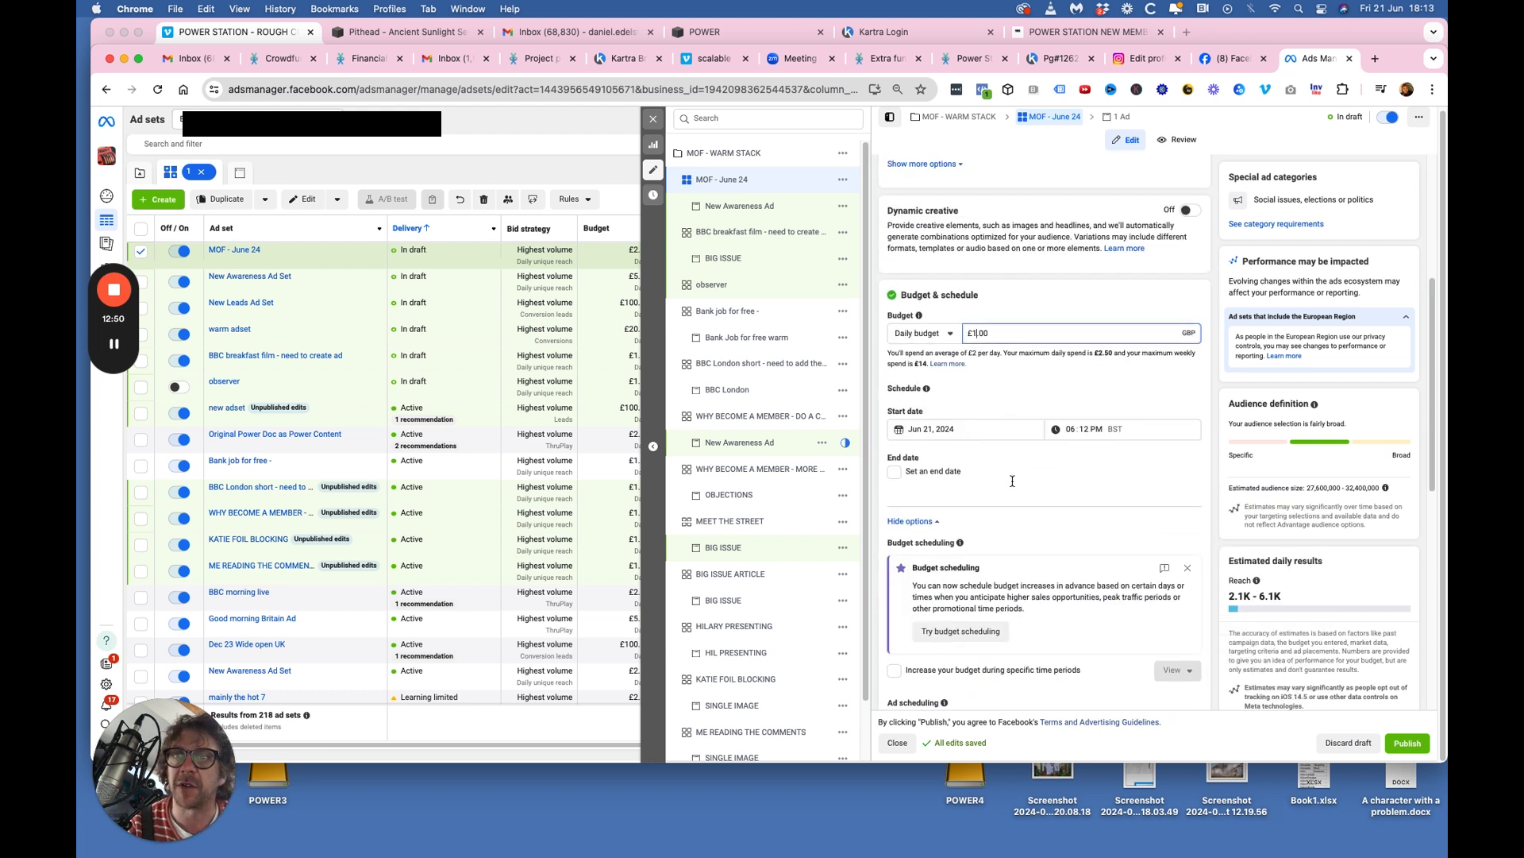
Browse the existing custom audiences and add Hot 7 POWER - Page Engagement to the ad set's audience.
scroll(1015, 485, "down", 6)
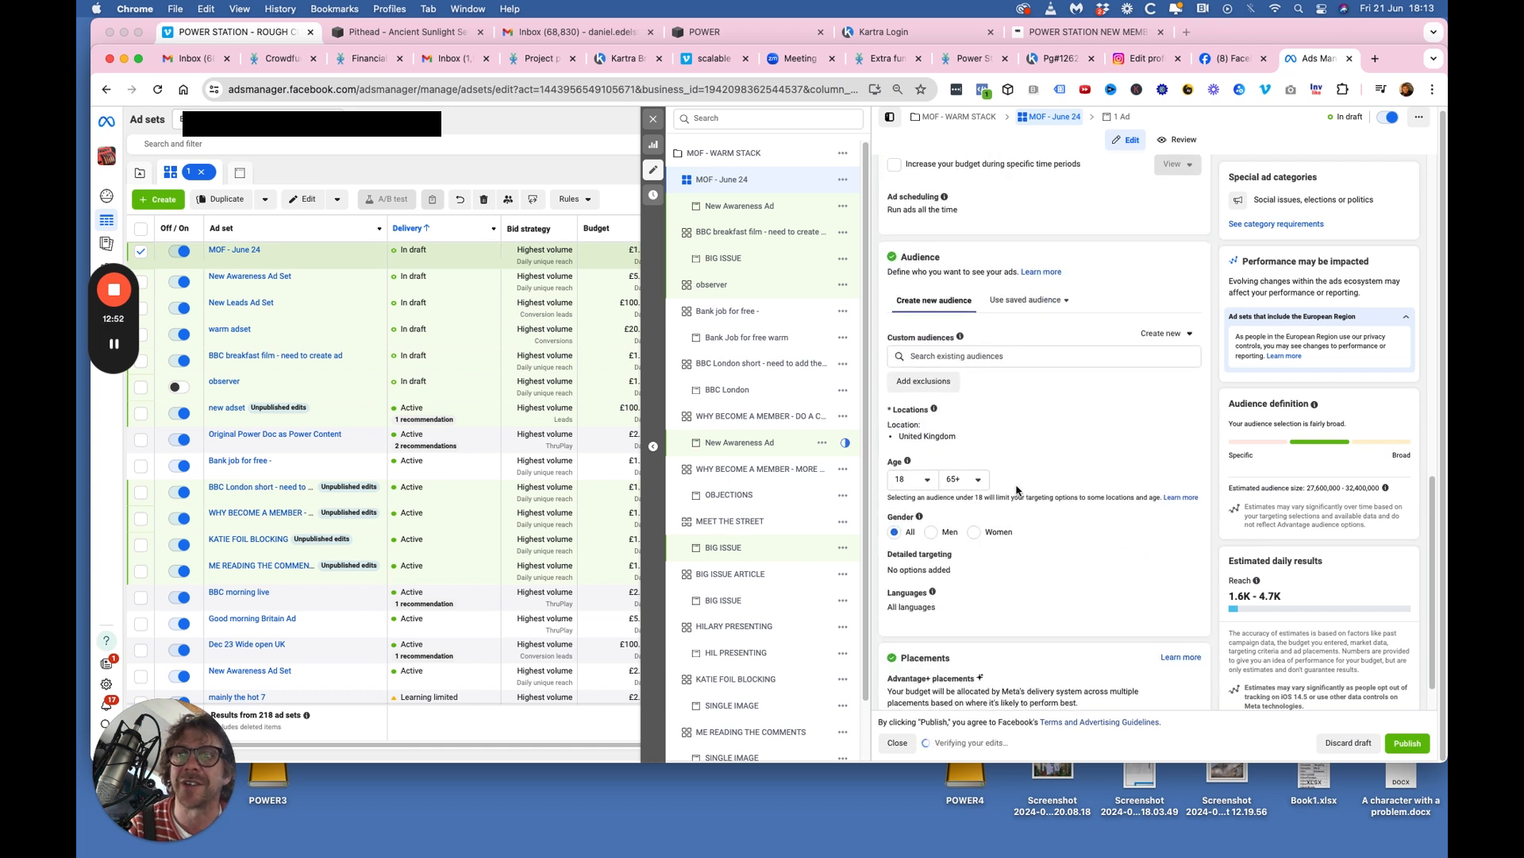
scroll(1018, 481, "up", 3)
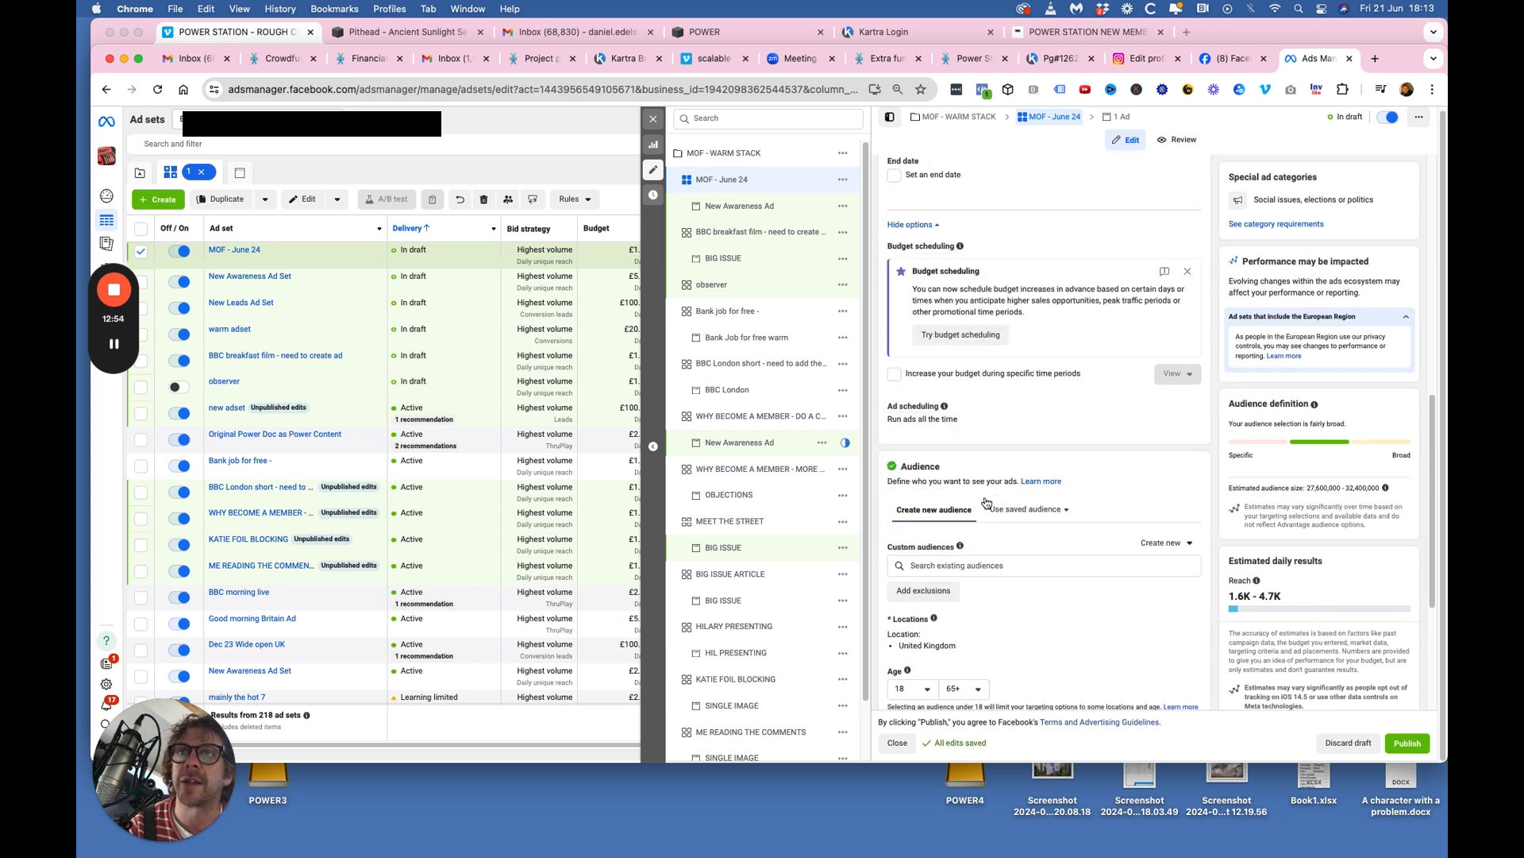
left_click(951, 567)
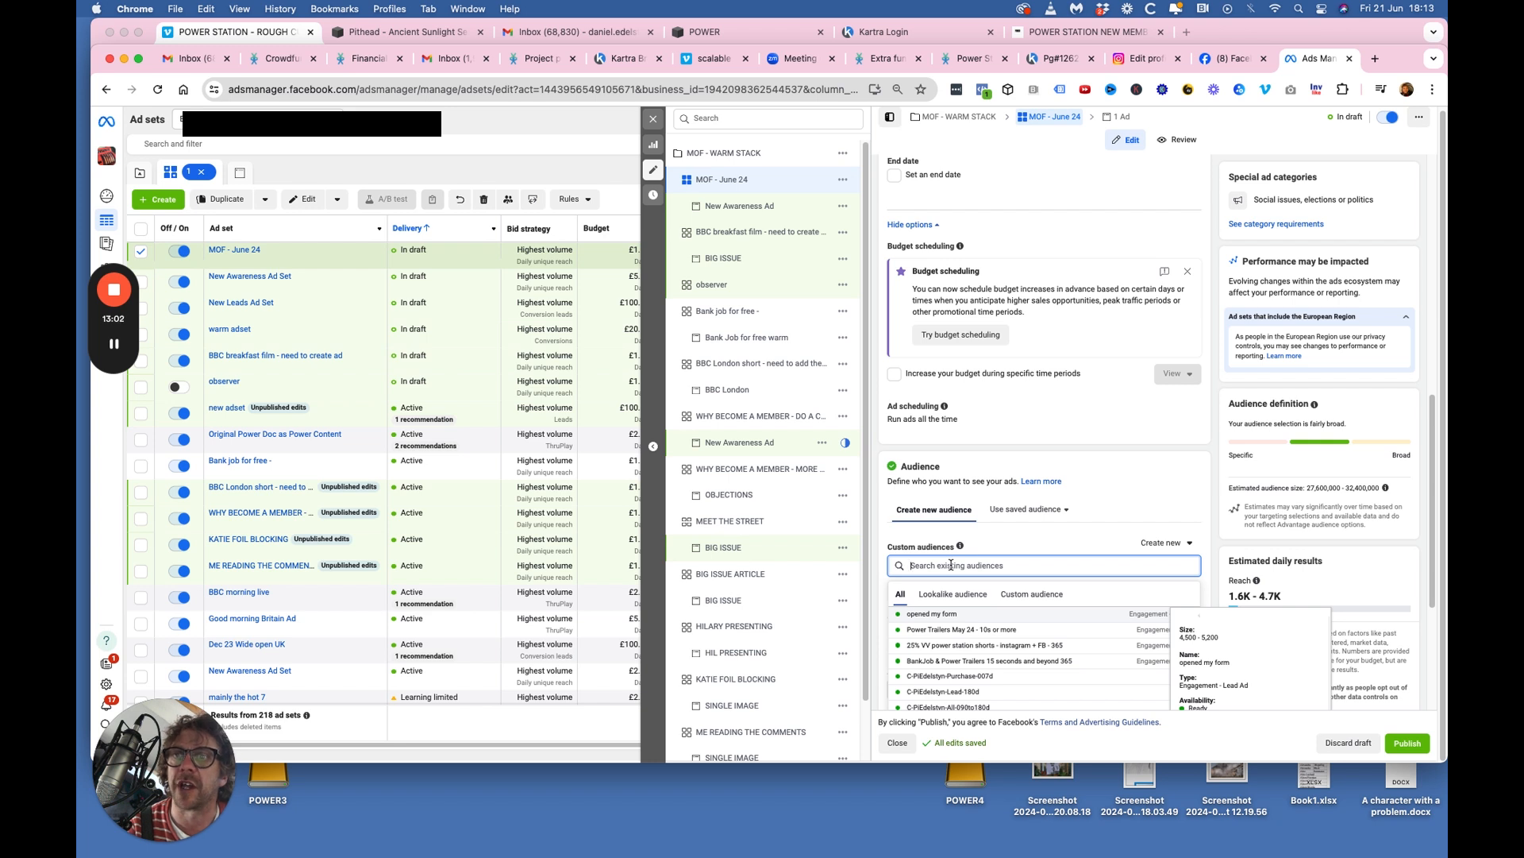
scroll(952, 564, "down", 3)
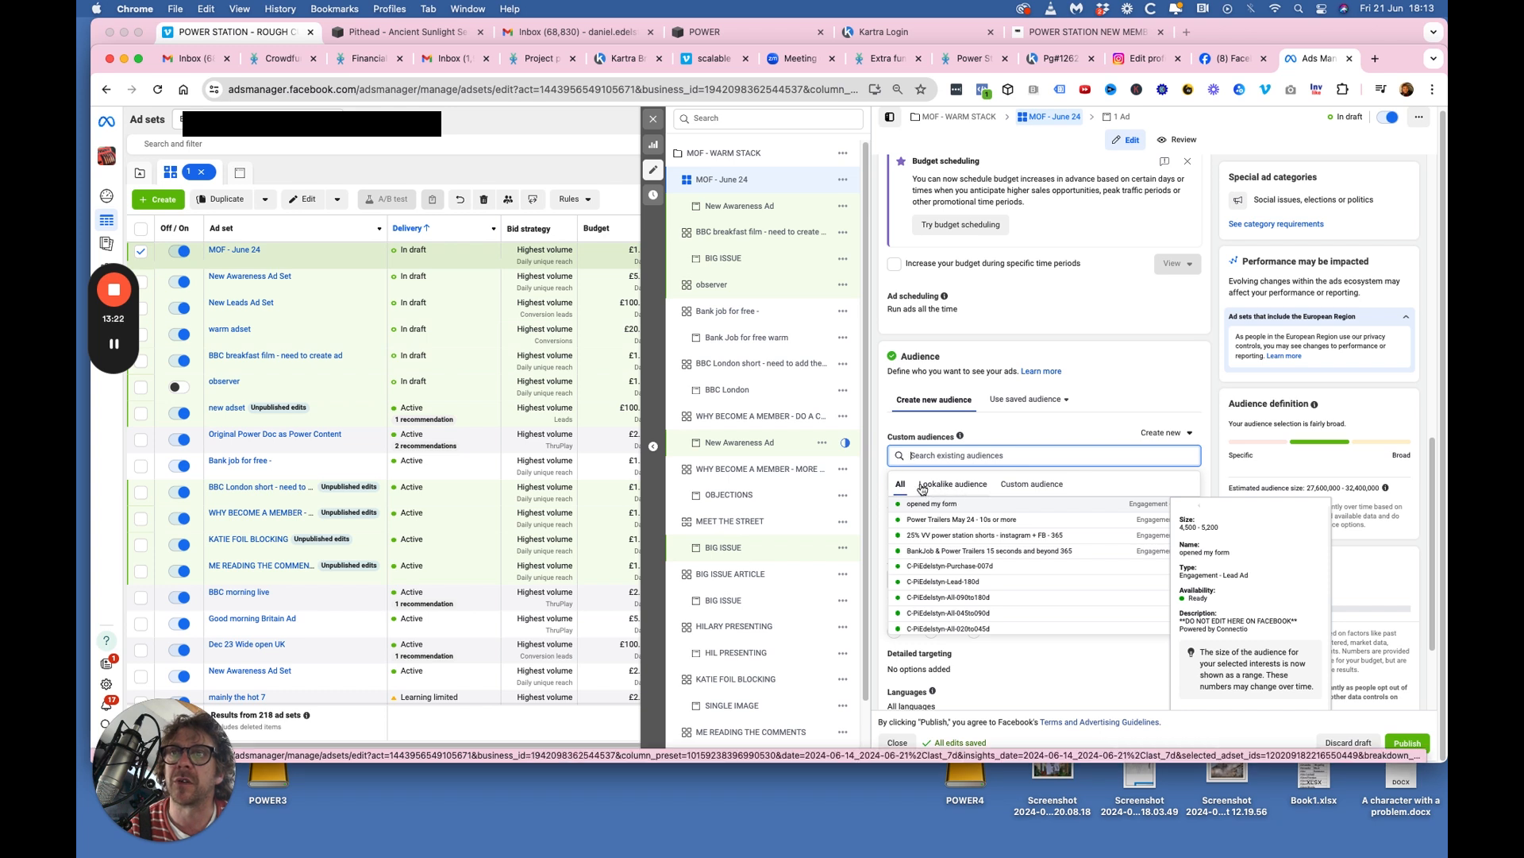
left_click(1031, 484)
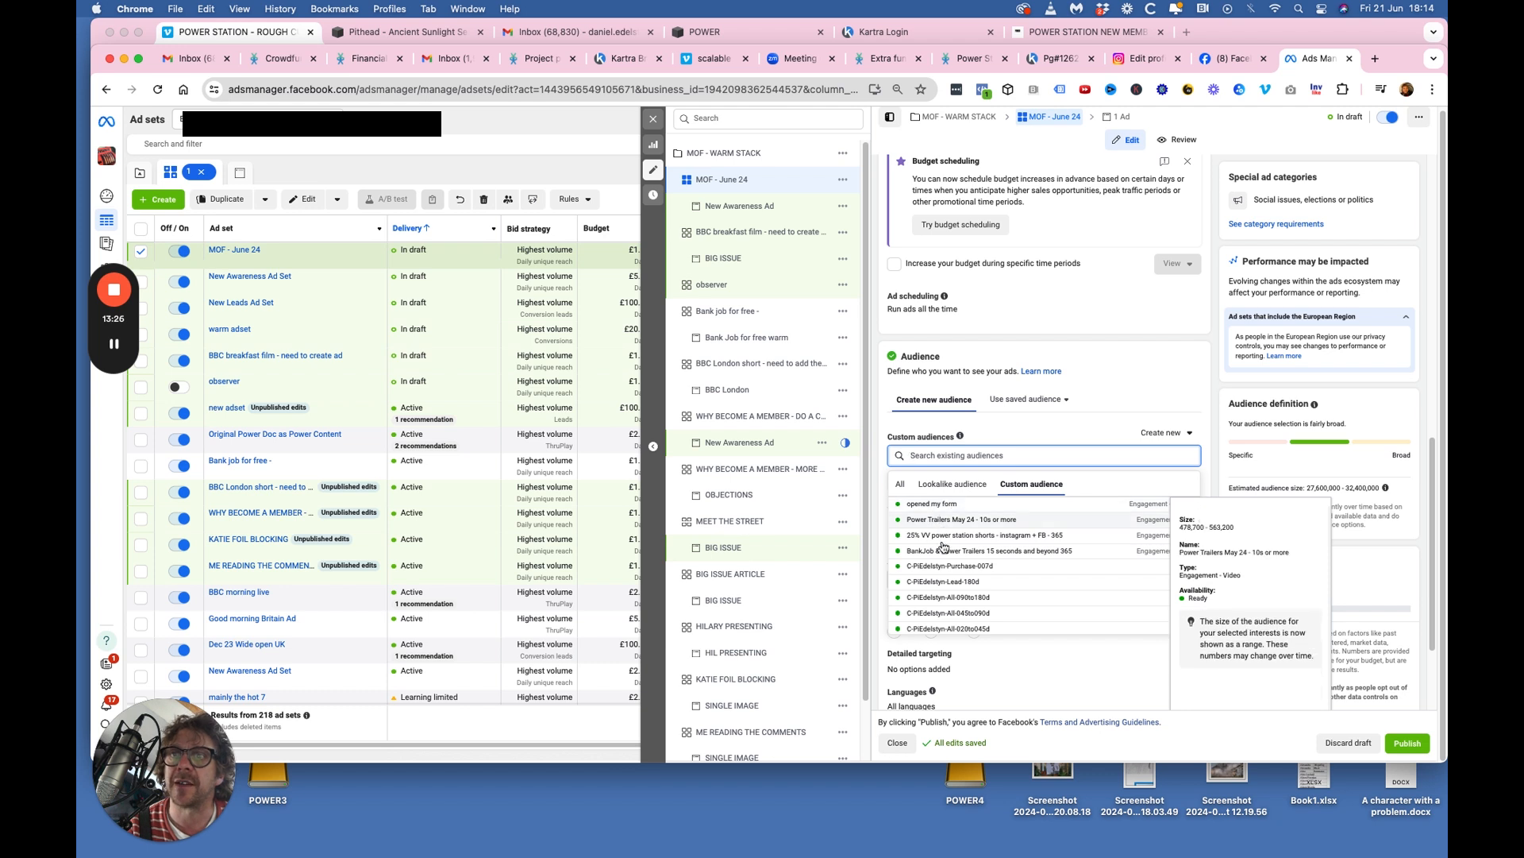
scroll(943, 602, "down", 5)
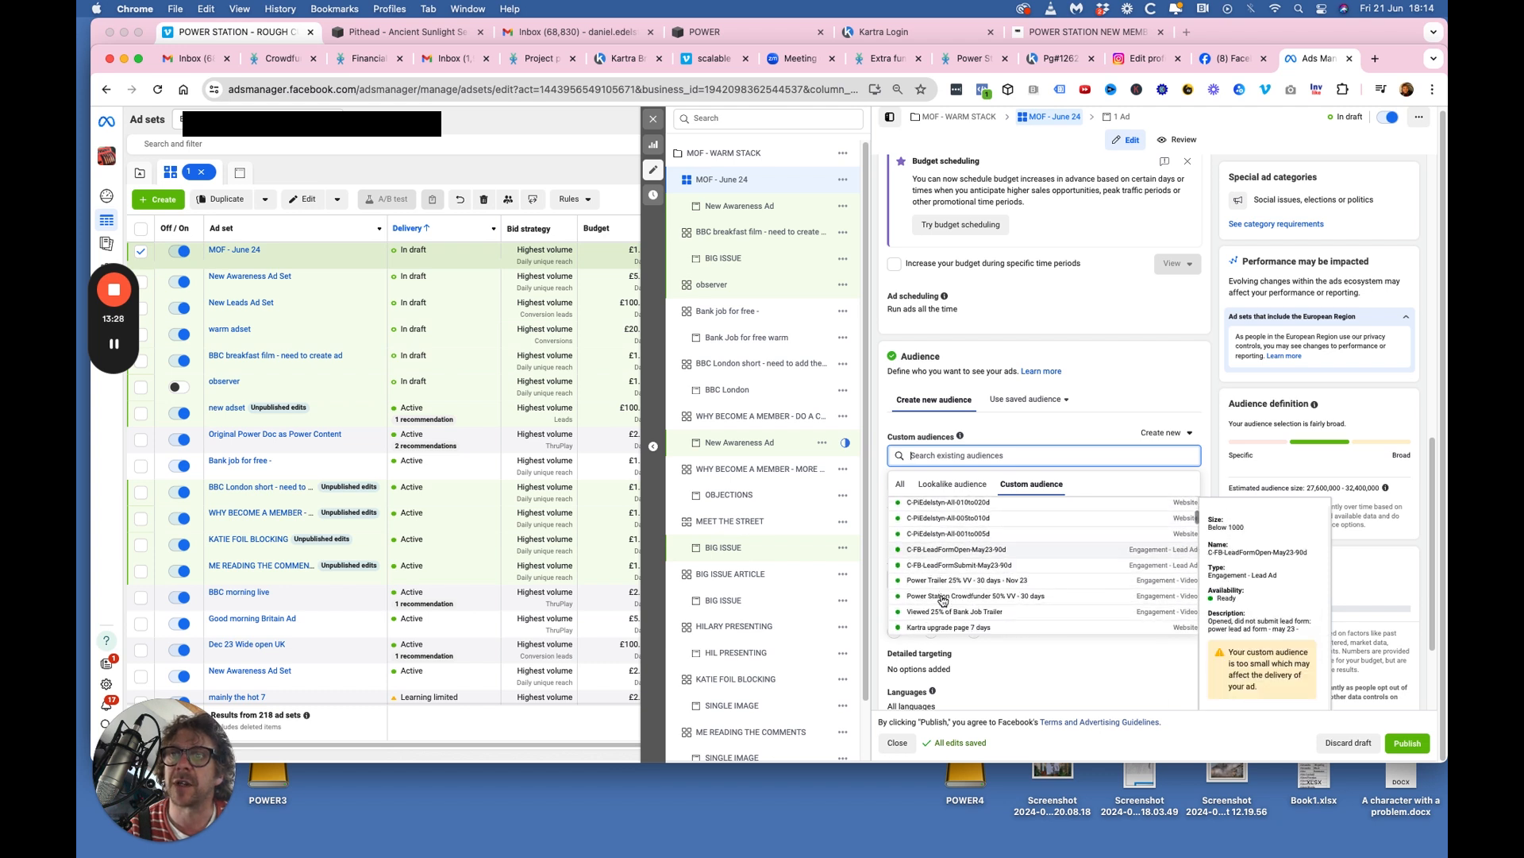
scroll(944, 601, "down", 4)
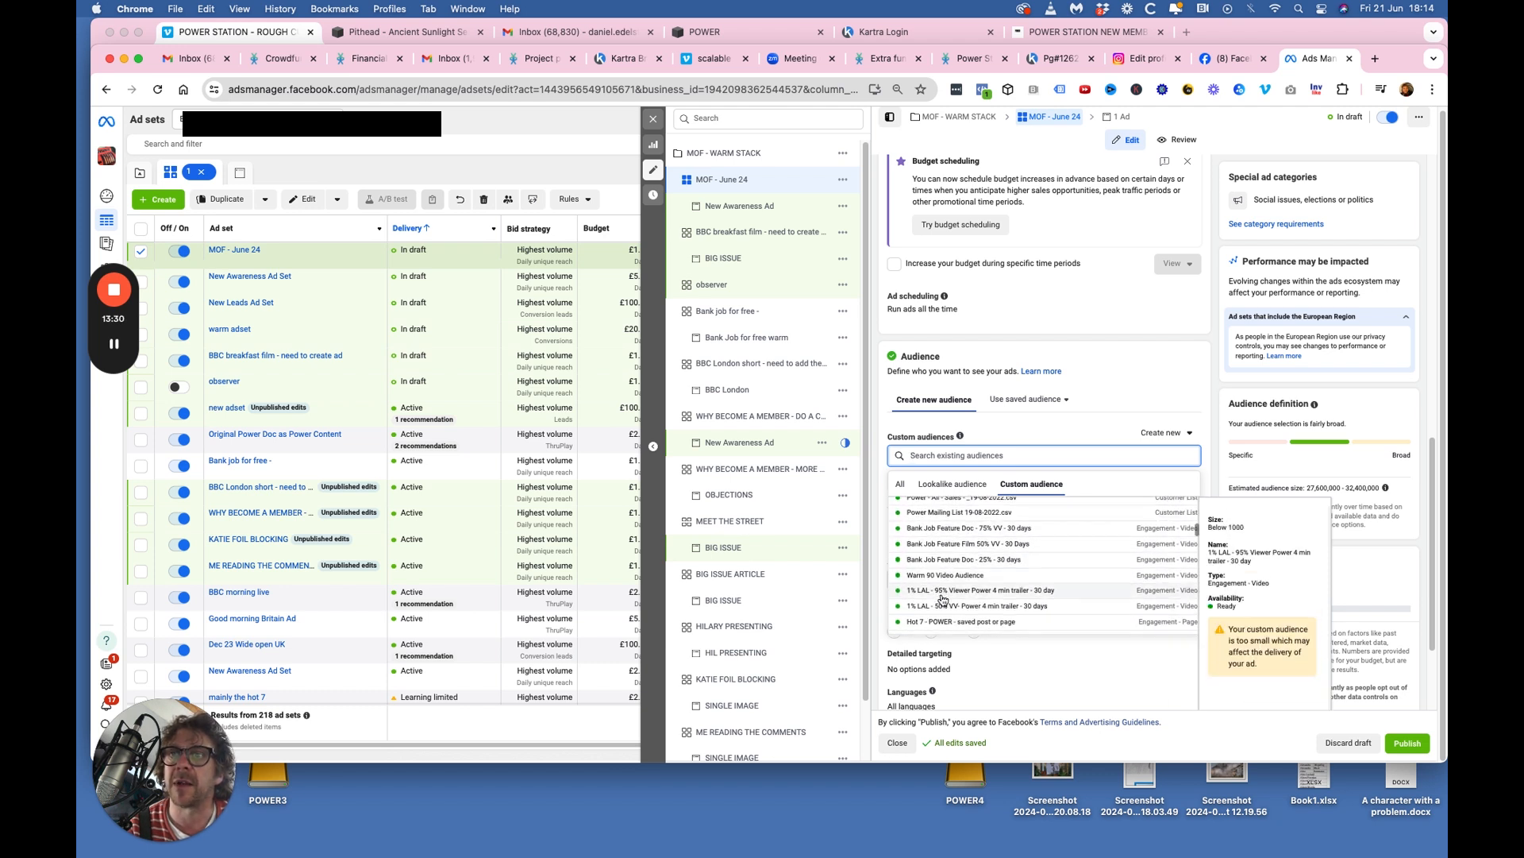
scroll(943, 598, "down", 4)
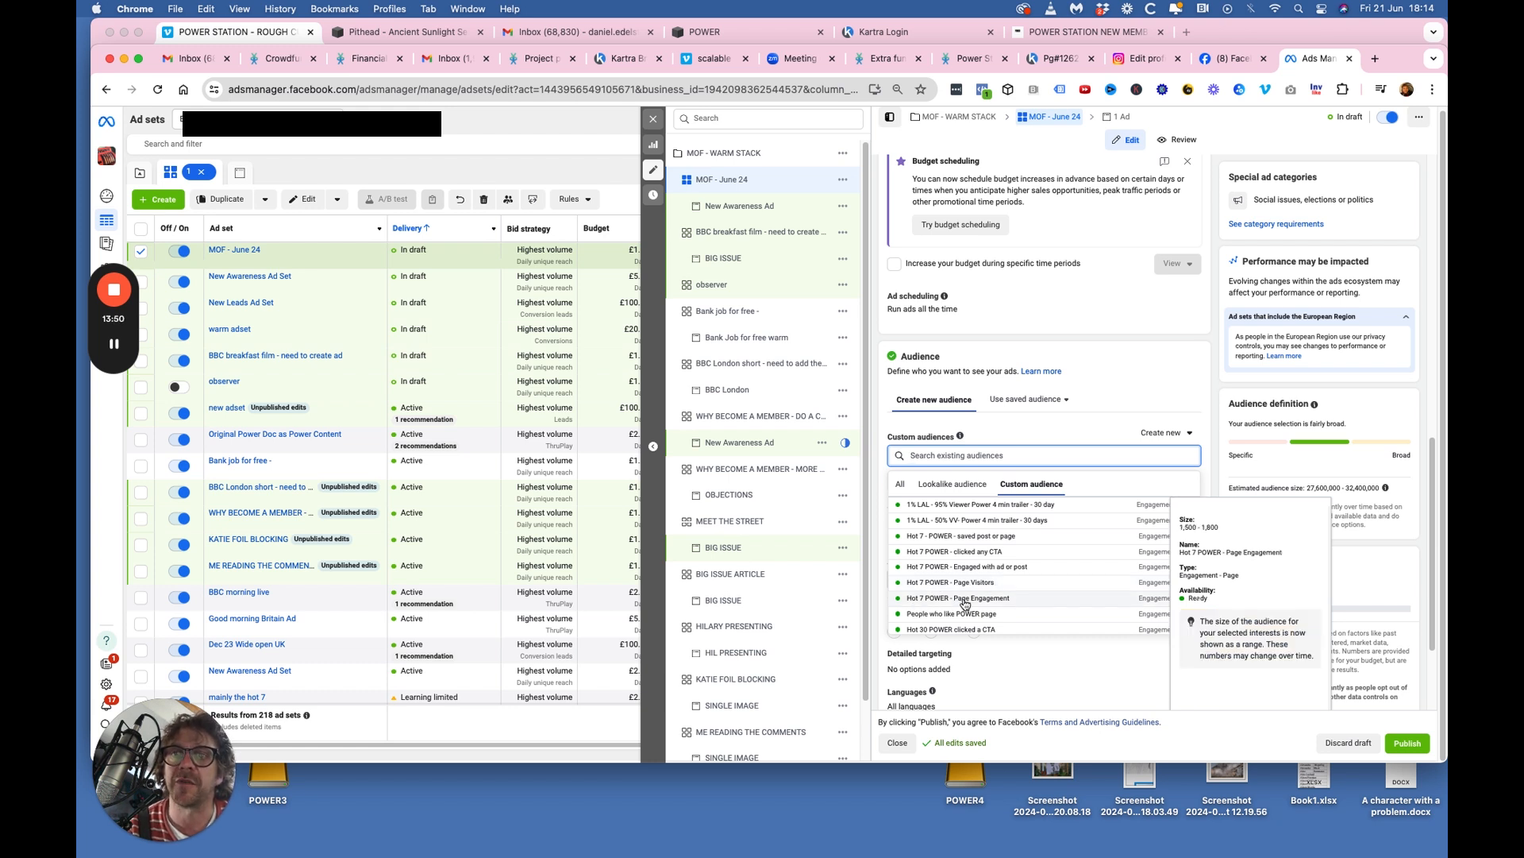
scroll(989, 599, "down", 1)
scroll(989, 600, "down", 1)
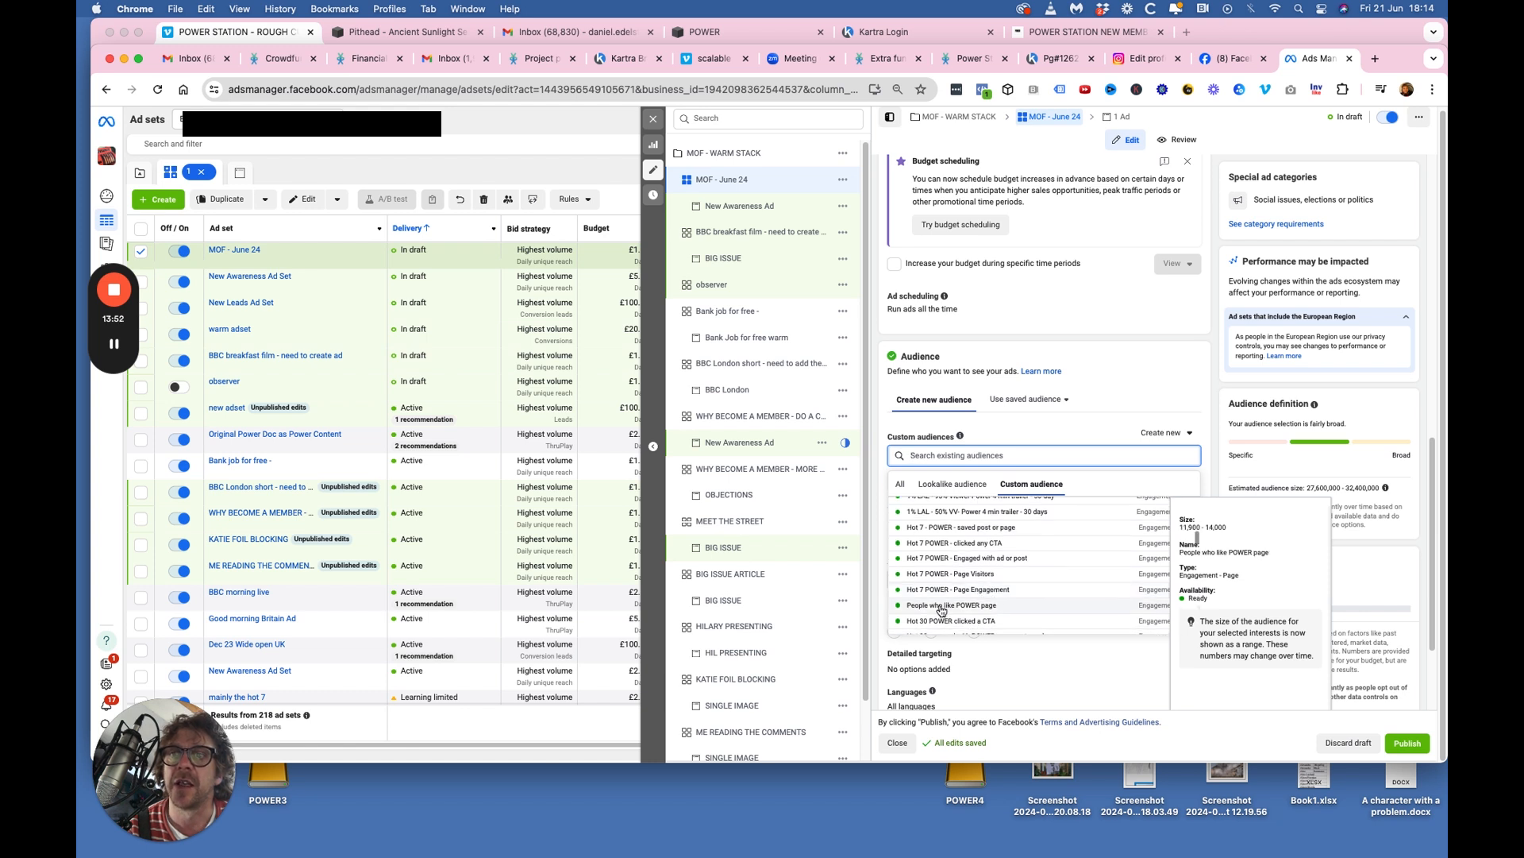
left_click(987, 589)
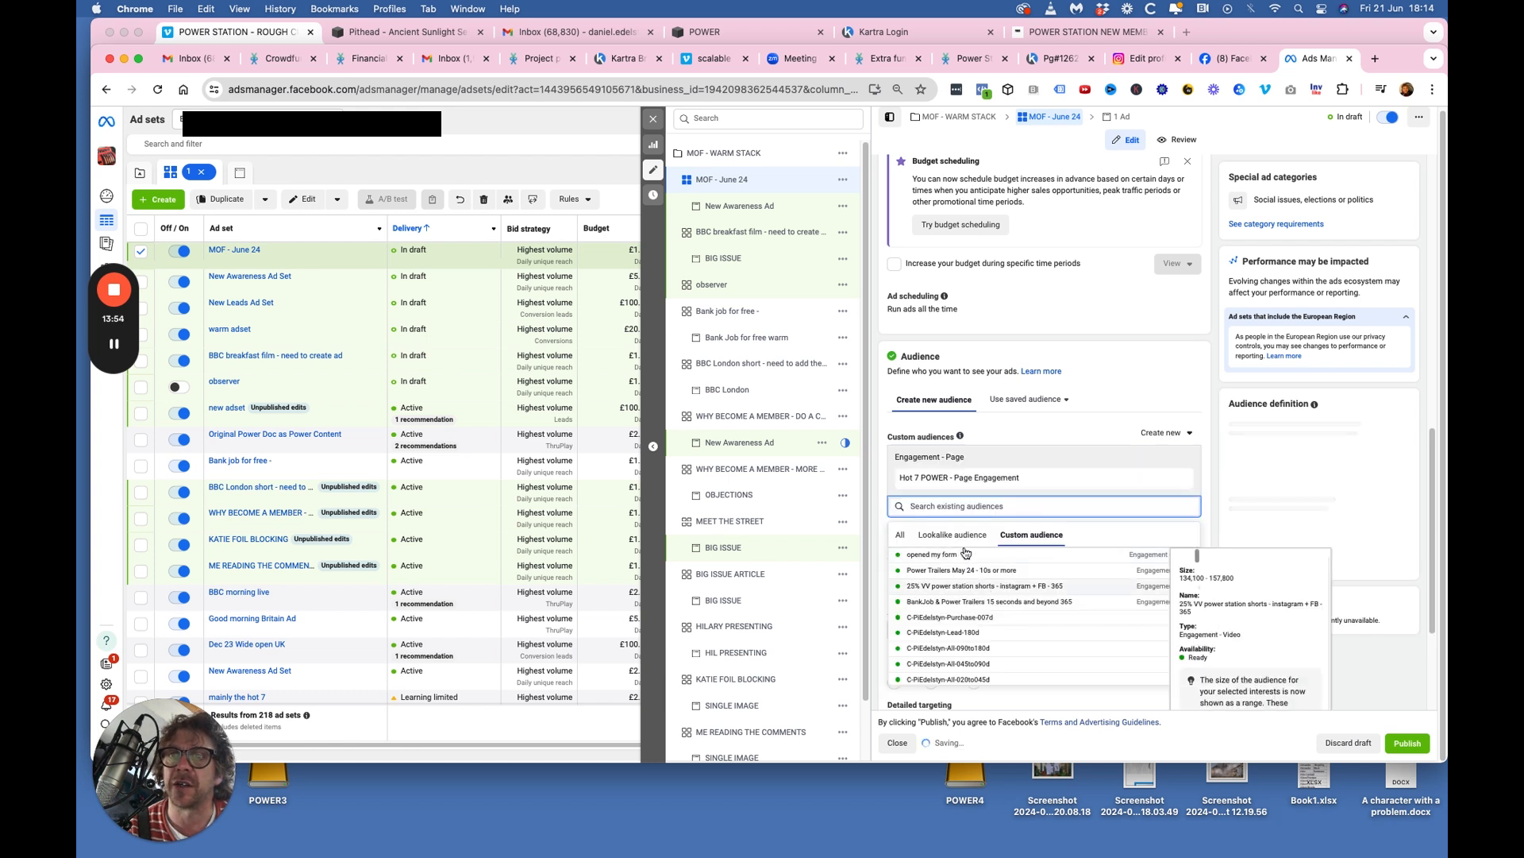
Add the Hot 7 POWER - Engaged with ad or post custom audience to the ad set.
scroll(959, 604, "down", 5)
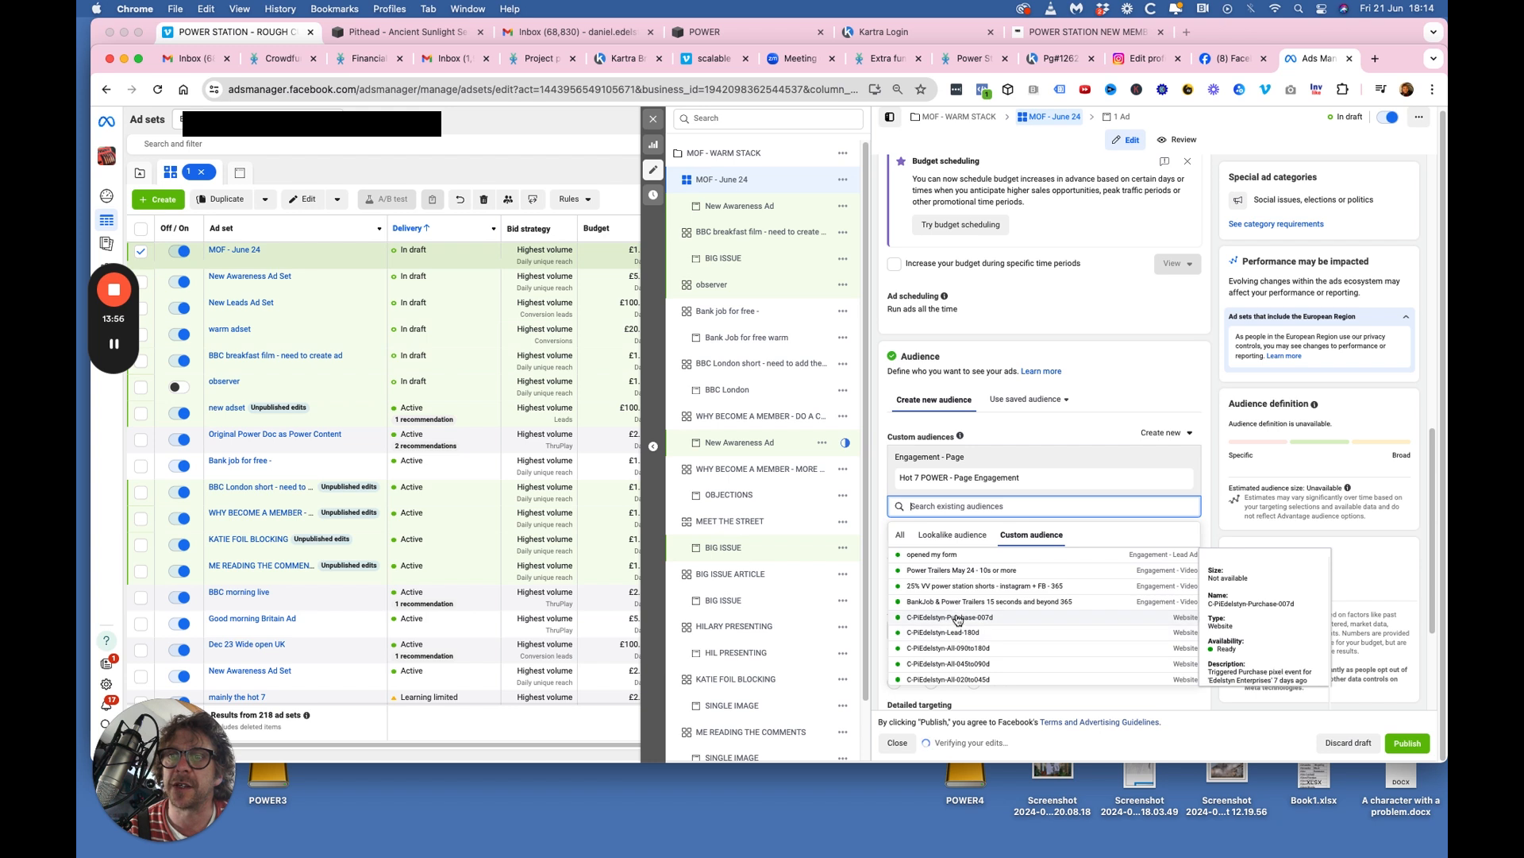
scroll(958, 619, "up", 2)
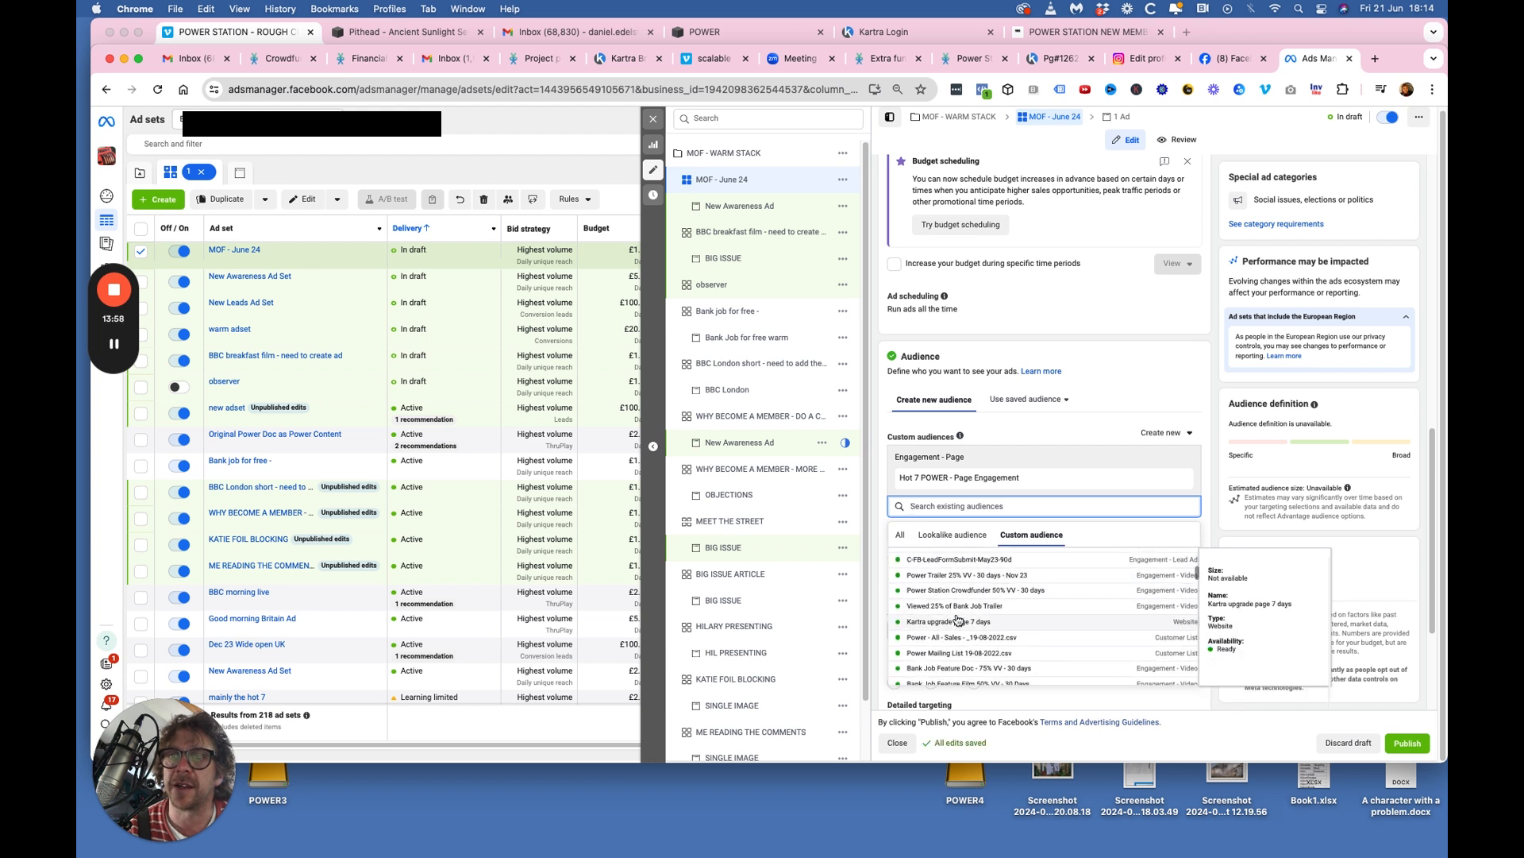
scroll(959, 619, "up", 4)
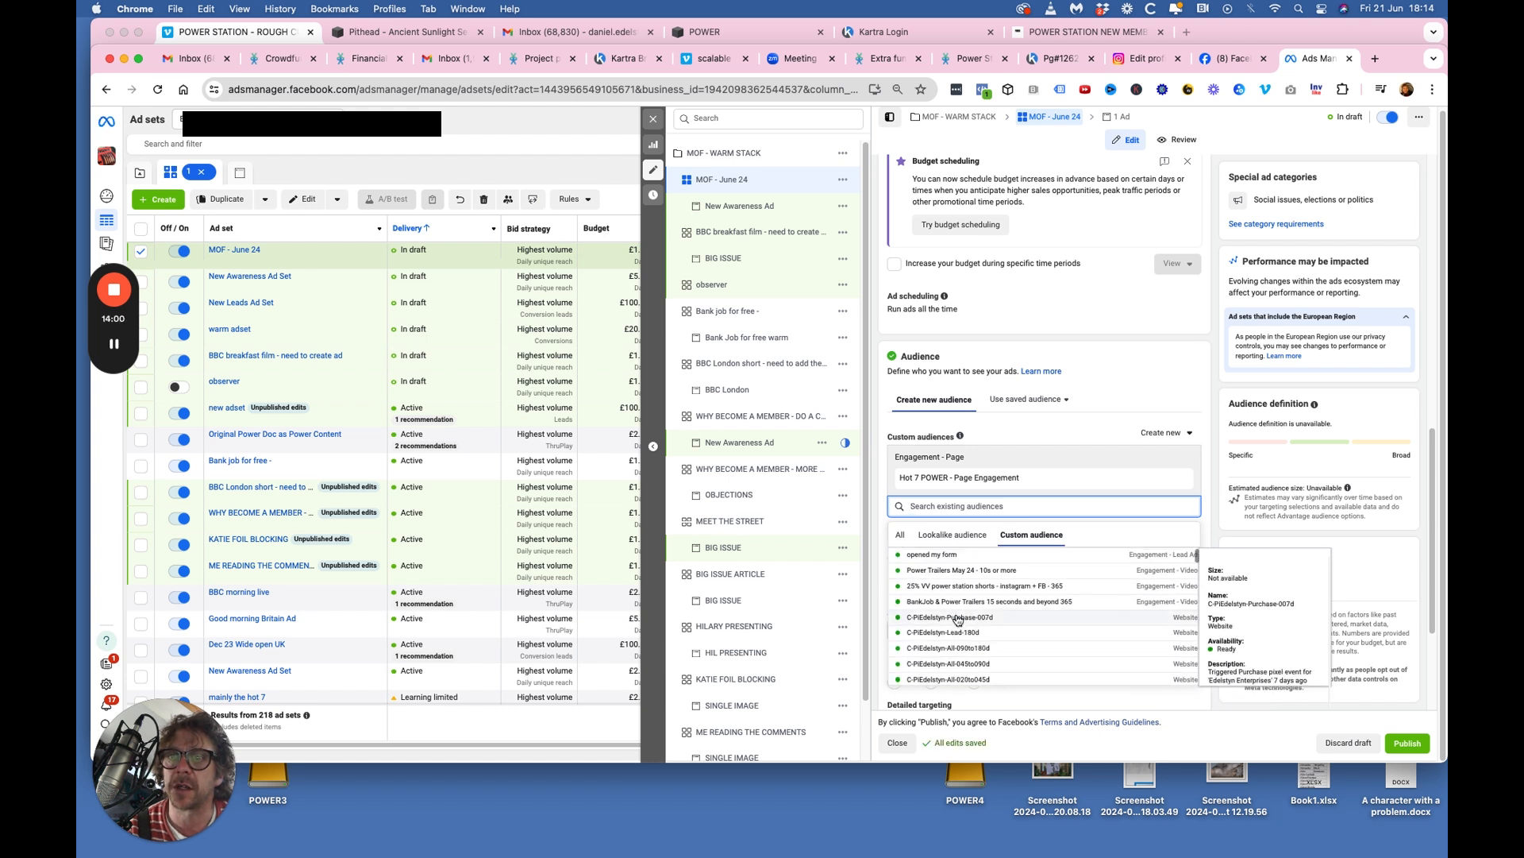
scroll(959, 619, "down", 5)
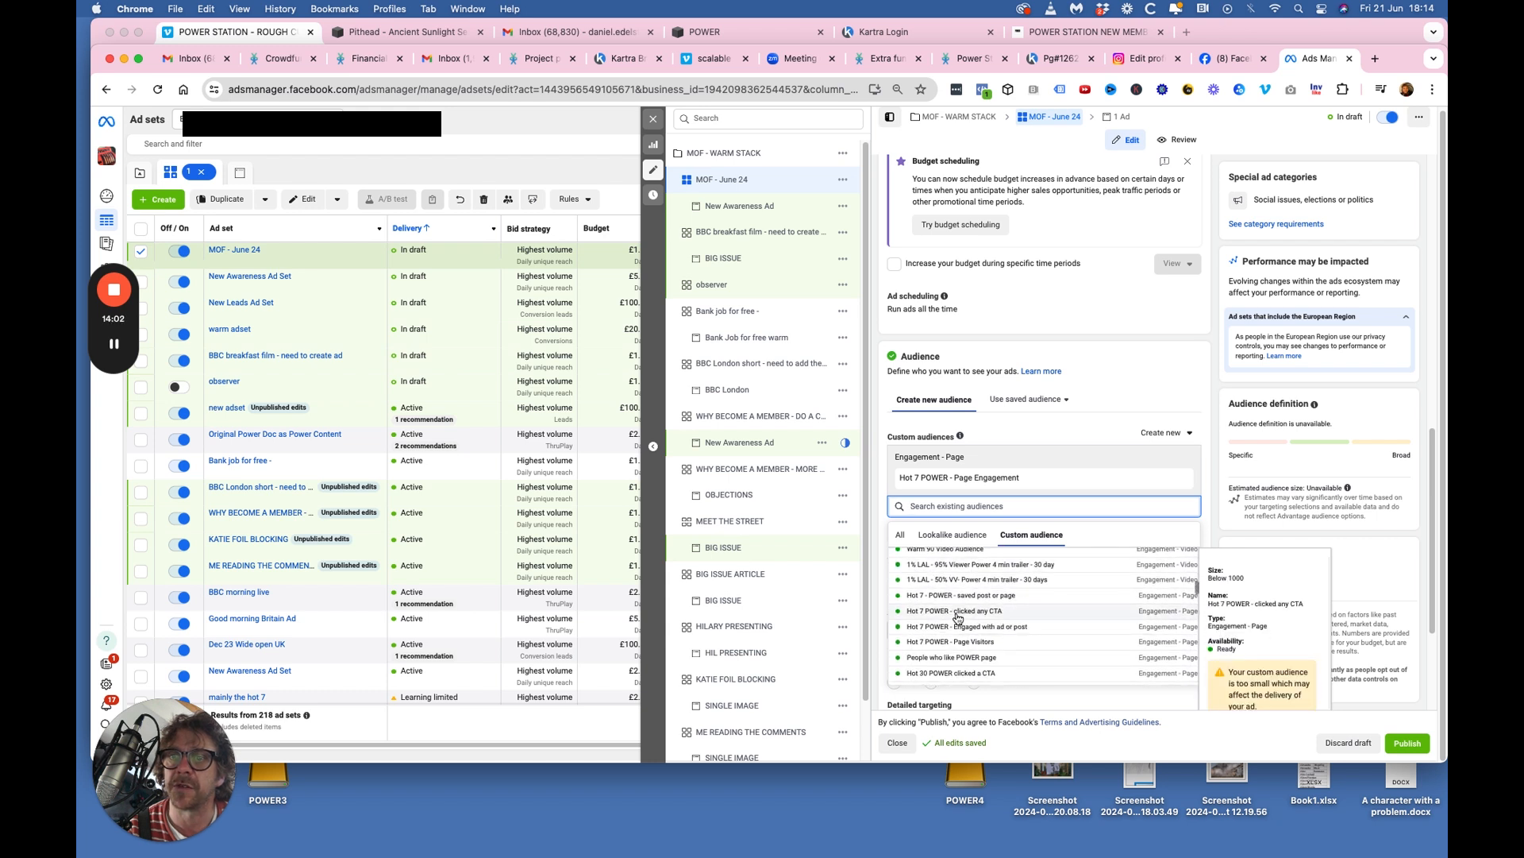
left_click(947, 627)
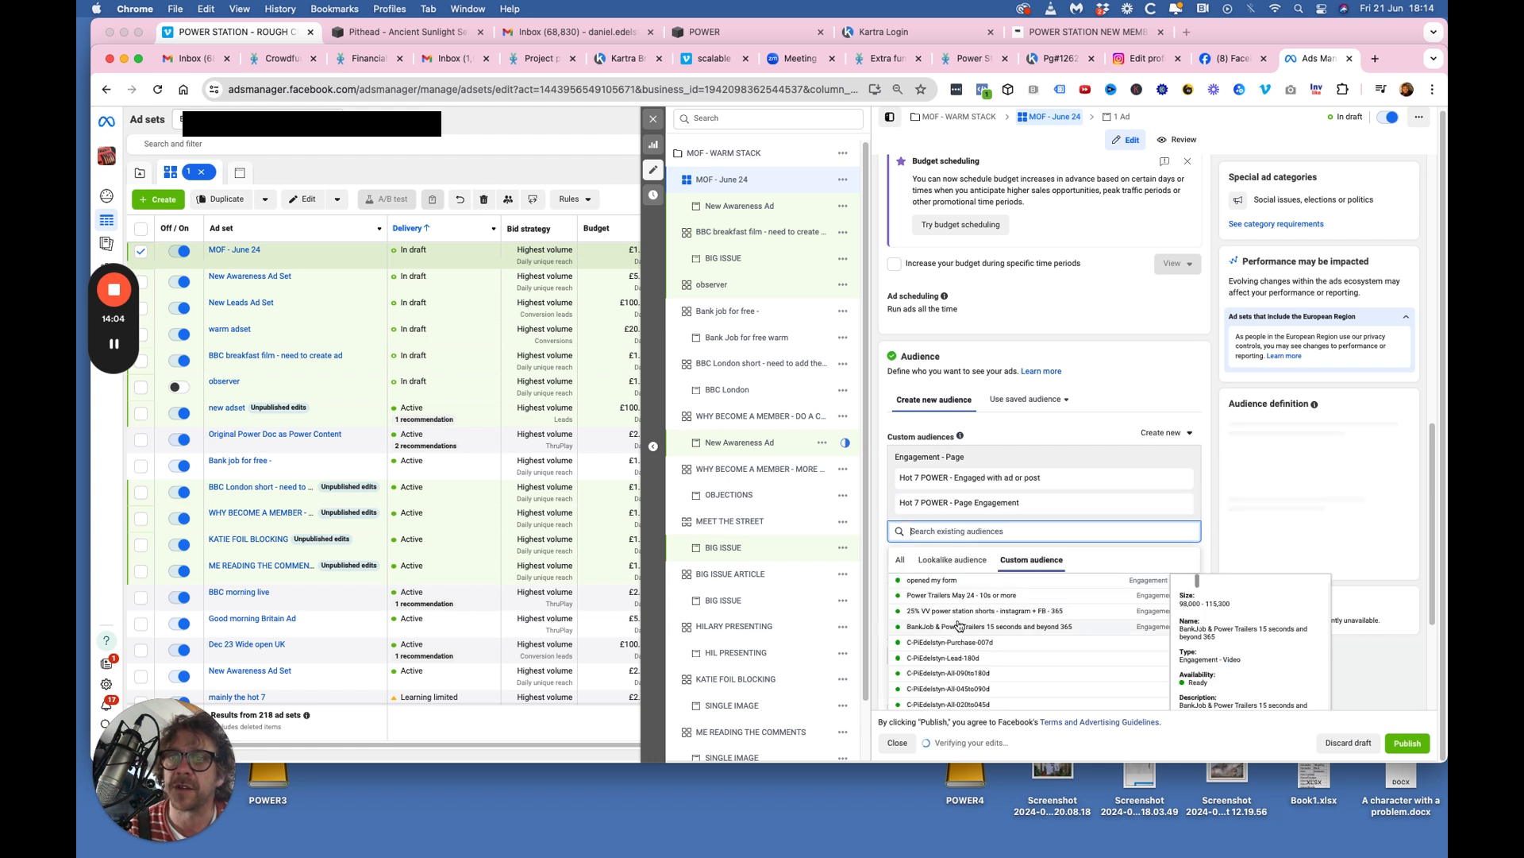
Add the custom audiences Hot 7 - POWER - saved post or page and Hot 7 - Edelstyn Pixel to the ad set.
scroll(958, 651, "down", 3)
scroll(958, 653, "down", 3)
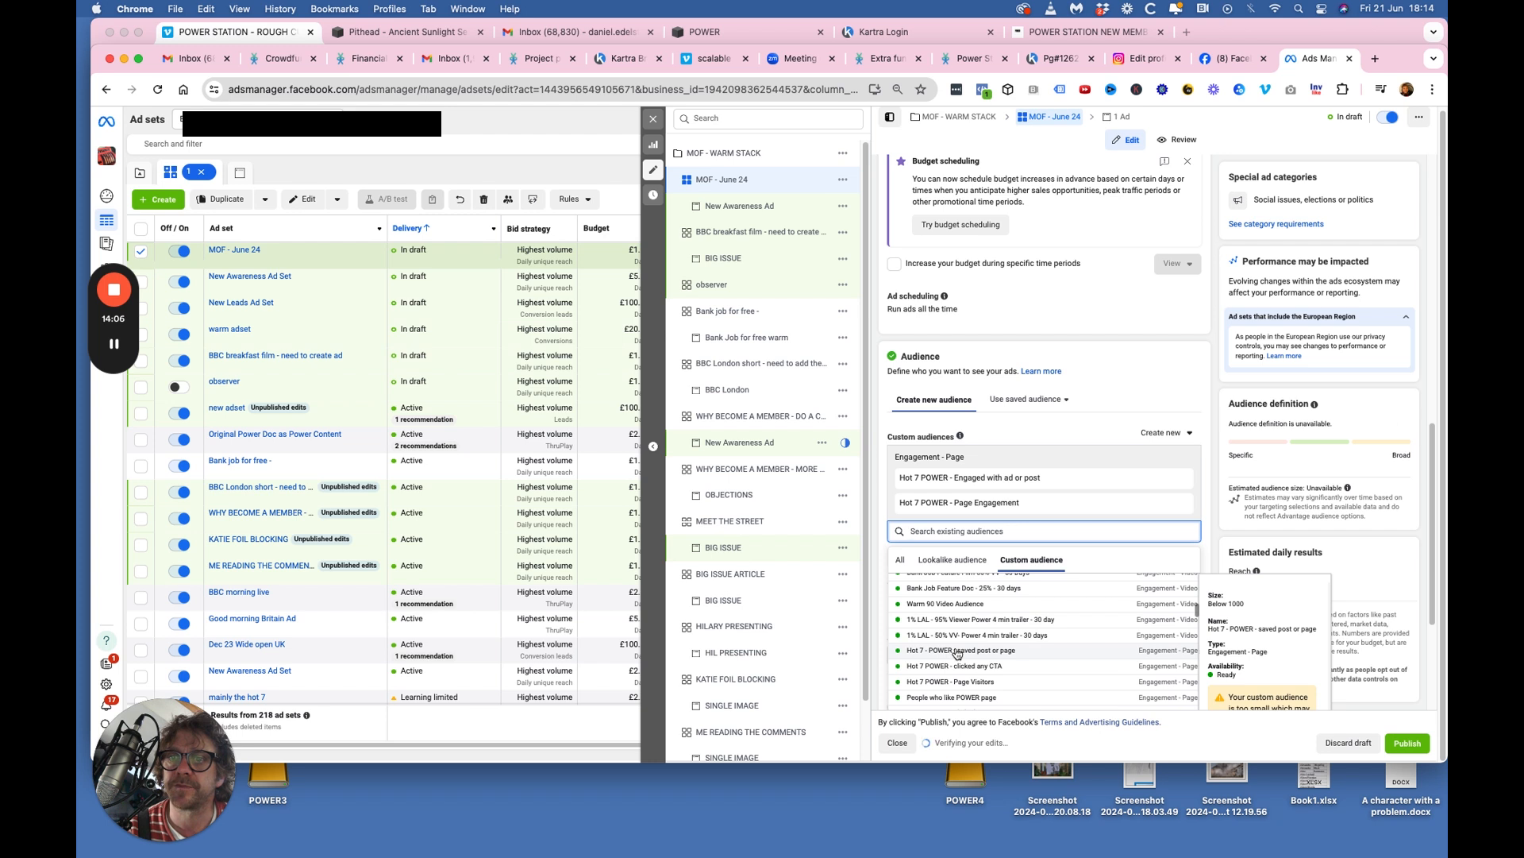
left_click(958, 651)
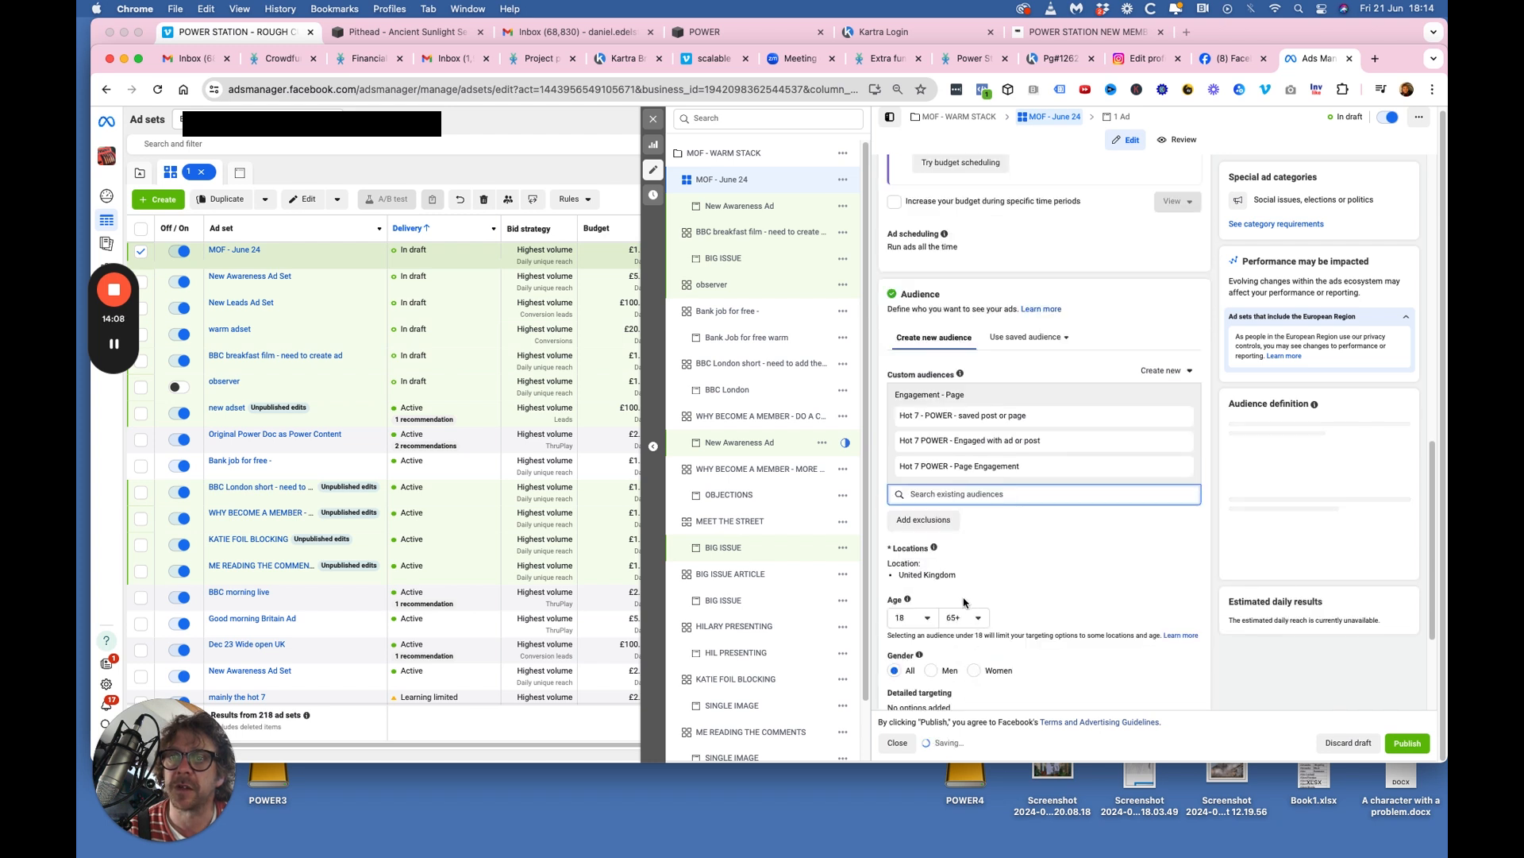
scroll(942, 625, "down", 10)
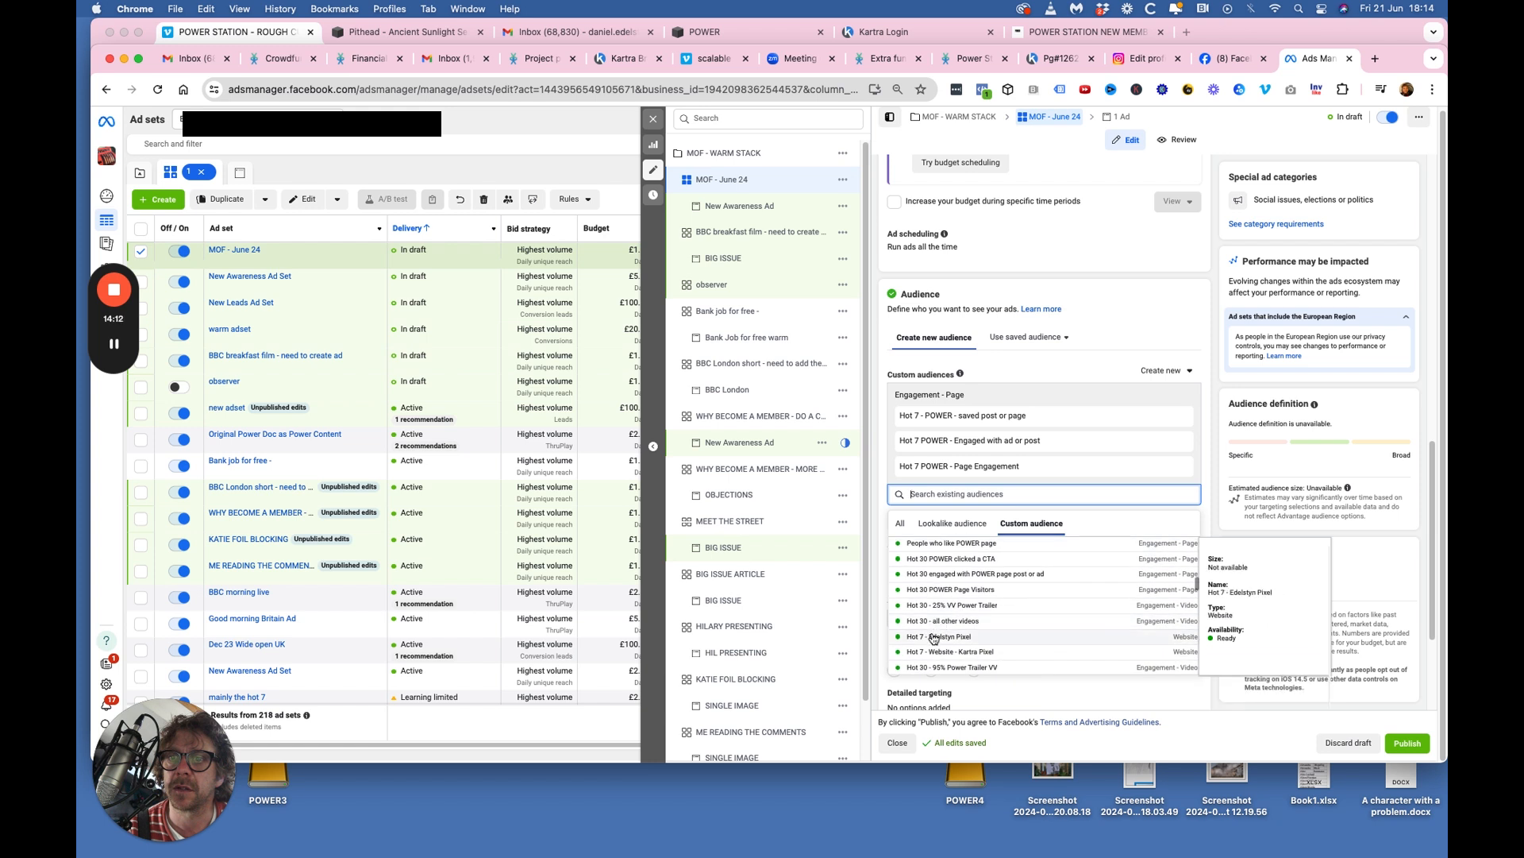
left_click(935, 638)
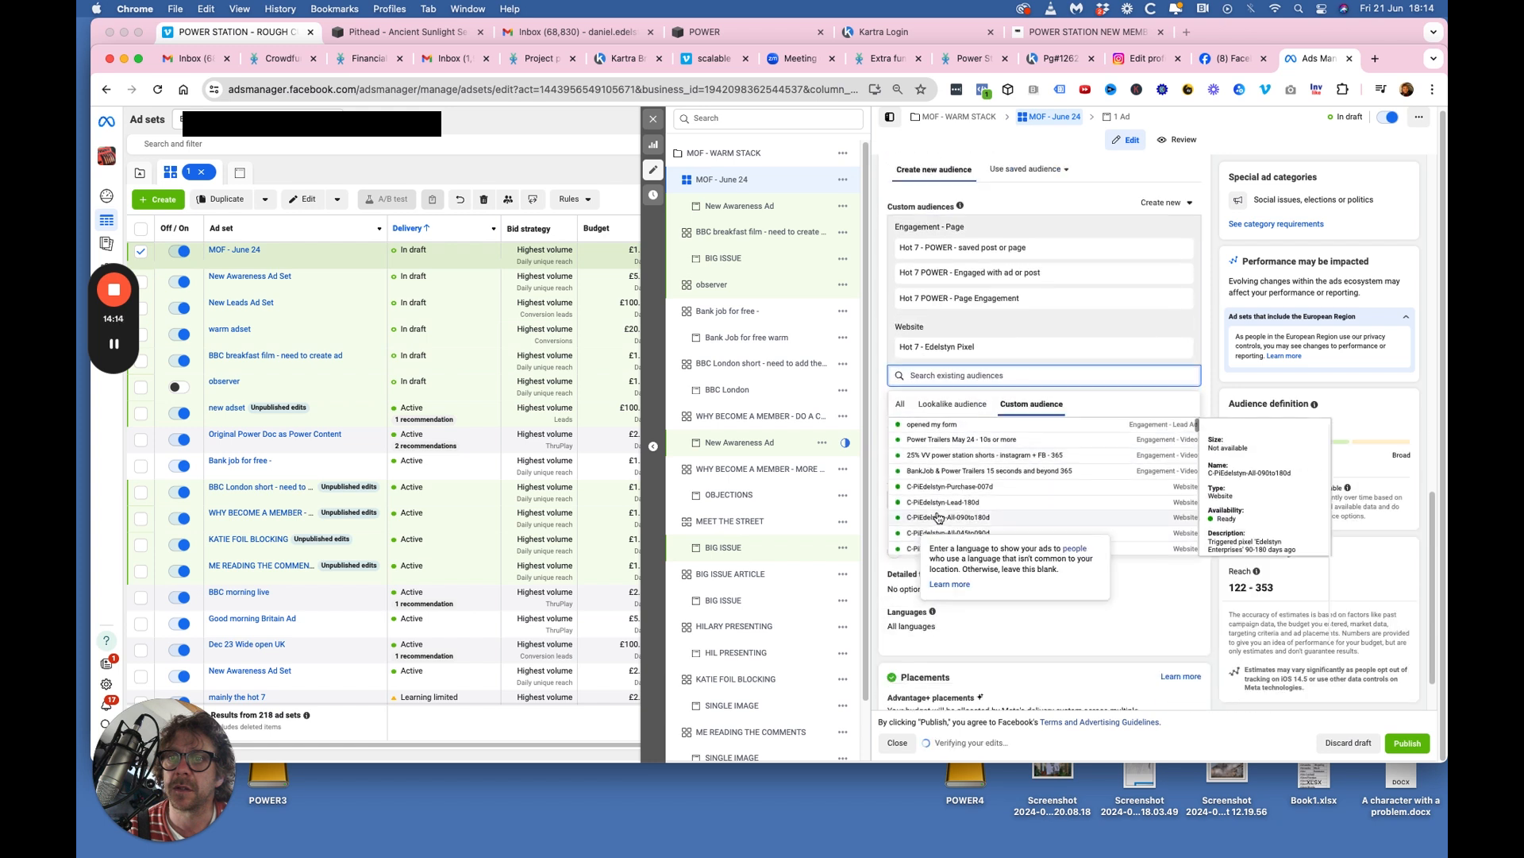
Add the custom audiences Hot 7 POWER - Page Visitors and Hot 7 POWER - clicked any CTA to the ad set.
scroll(937, 505, "down", 5)
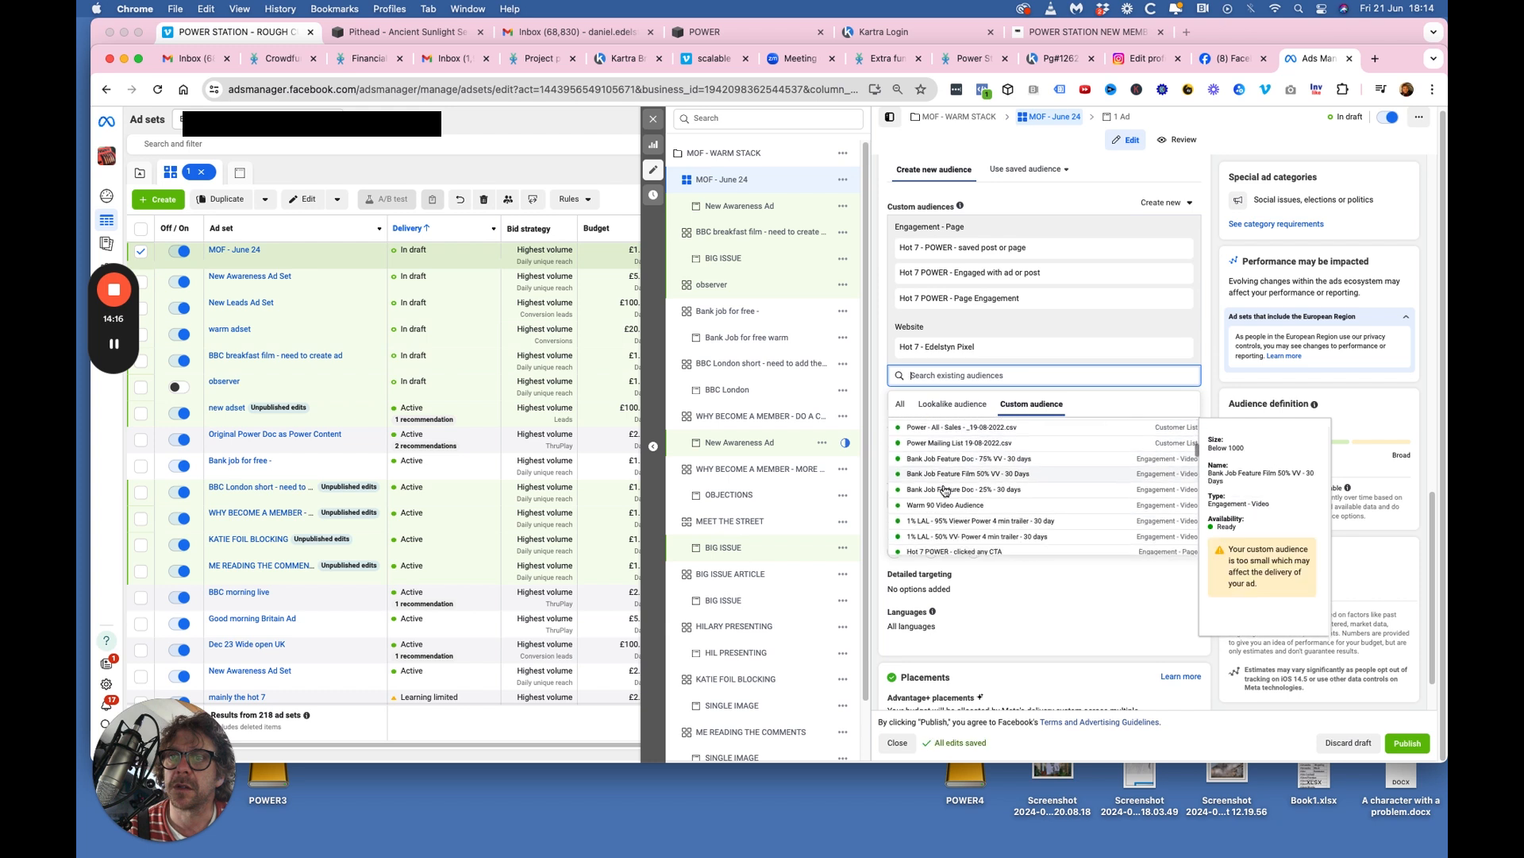
scroll(944, 493, "down", 1)
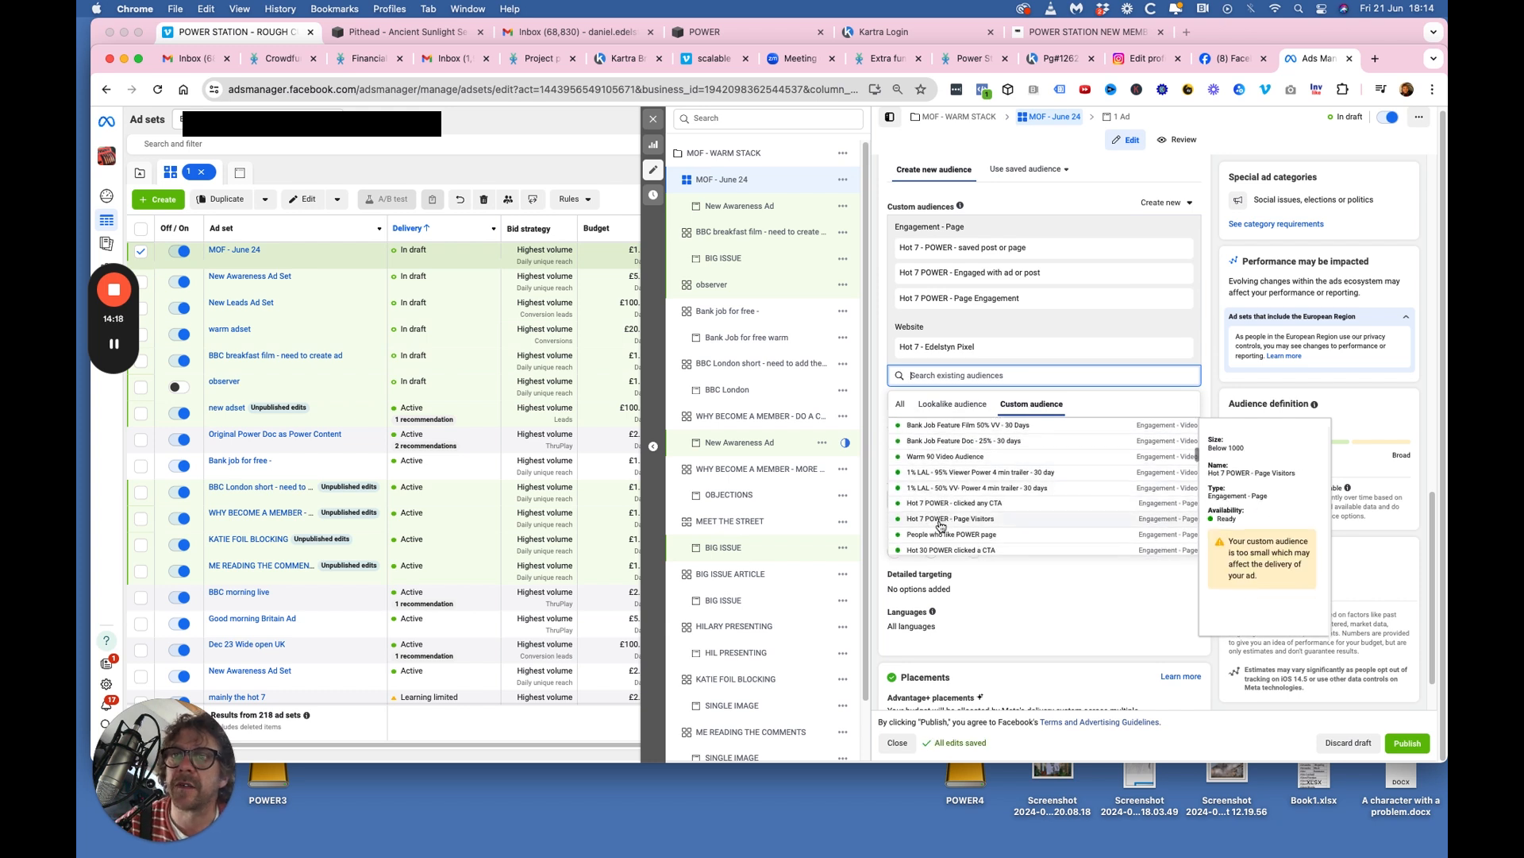
left_click(940, 524)
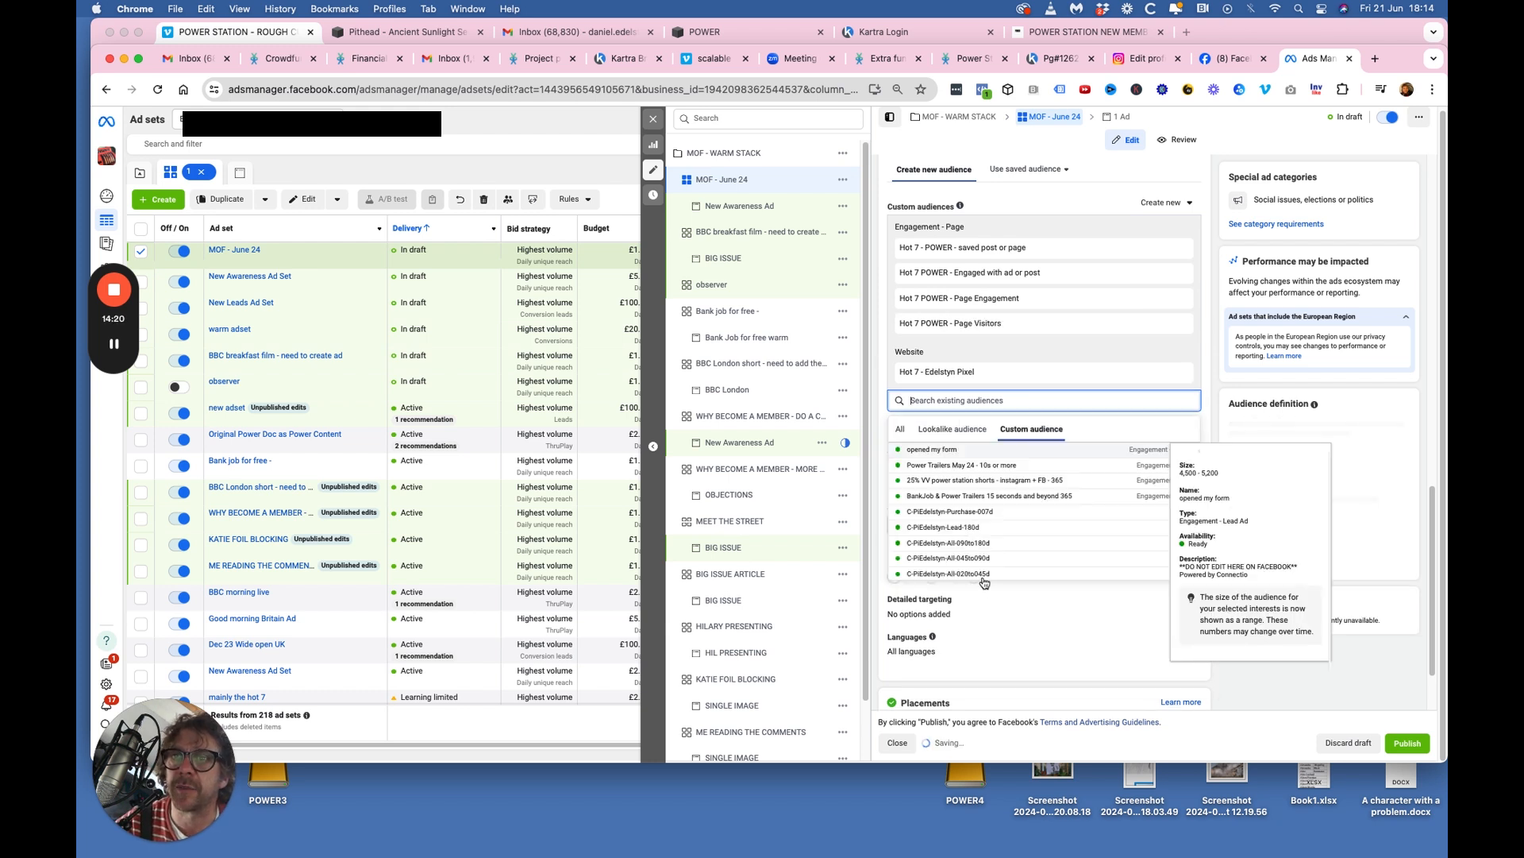
scroll(962, 529, "down", 5)
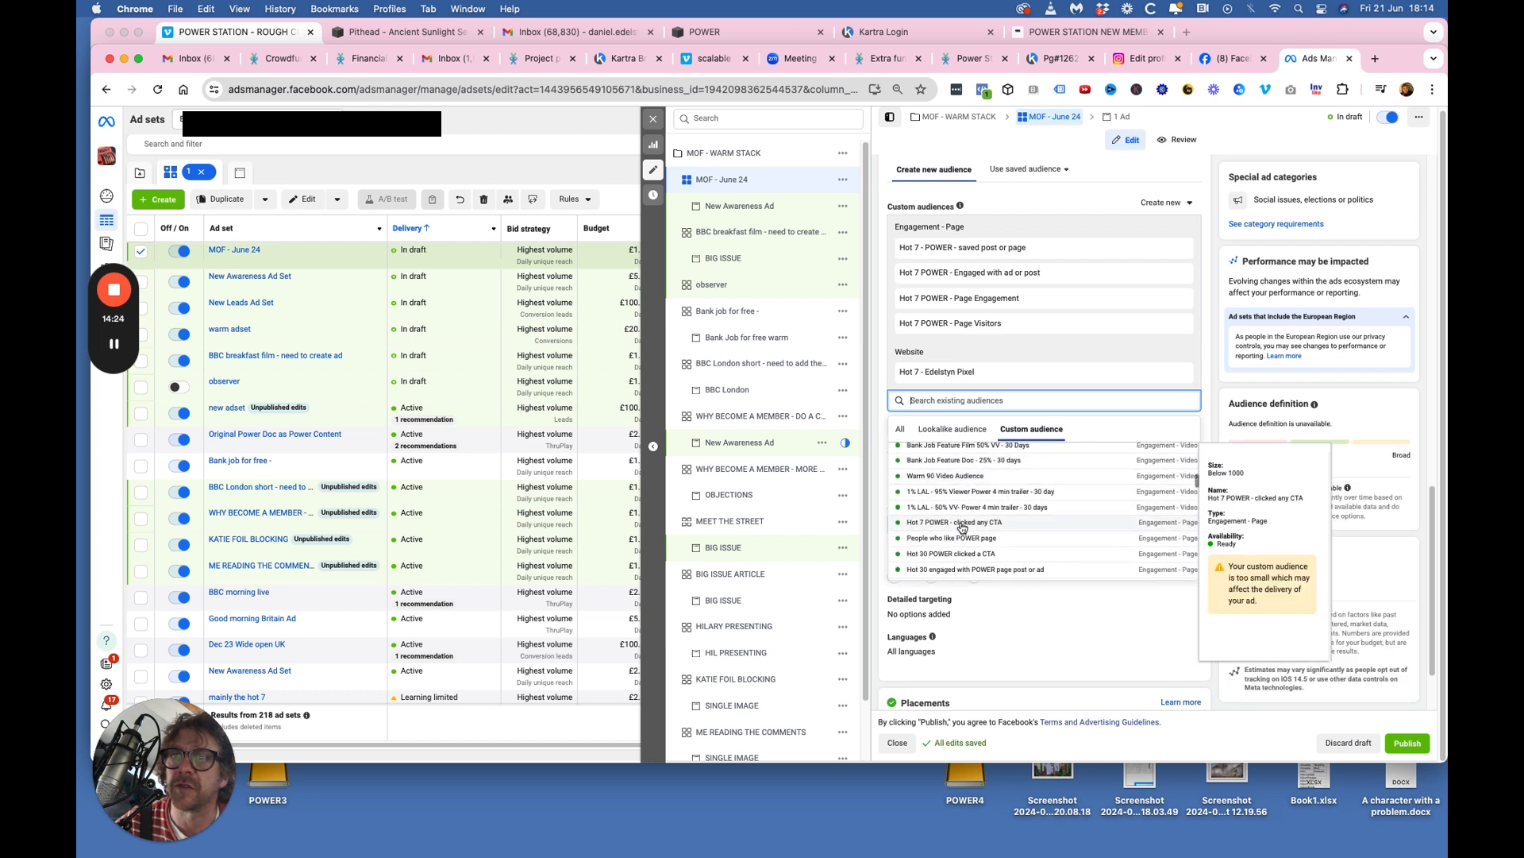
left_click(962, 524)
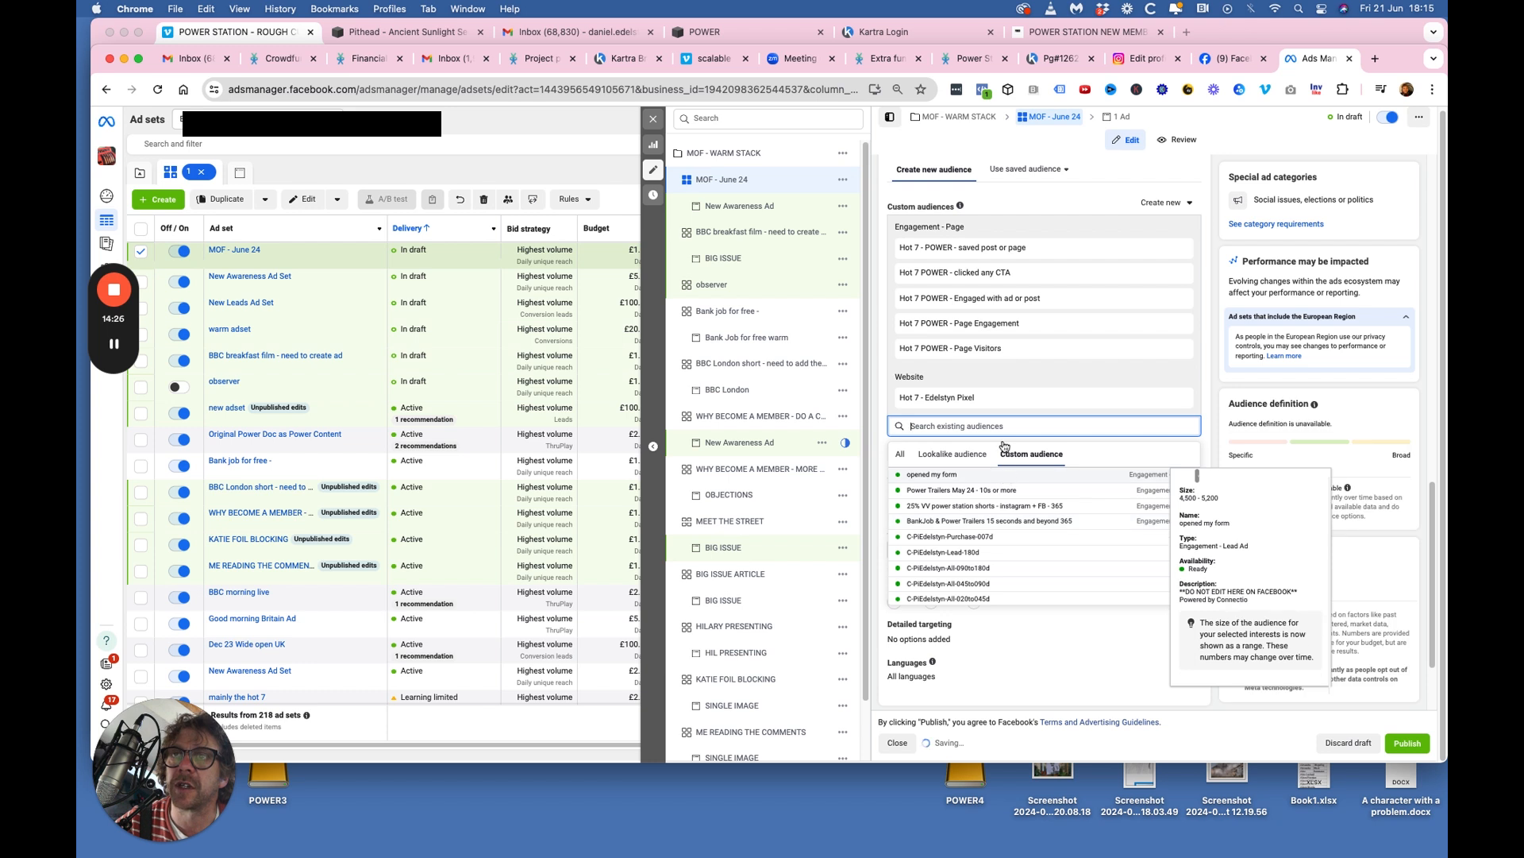
Add the Hot 7 - Website - Kartra Pixel custom audience to the ad set and leave the audience list.
scroll(974, 550, "down", 5)
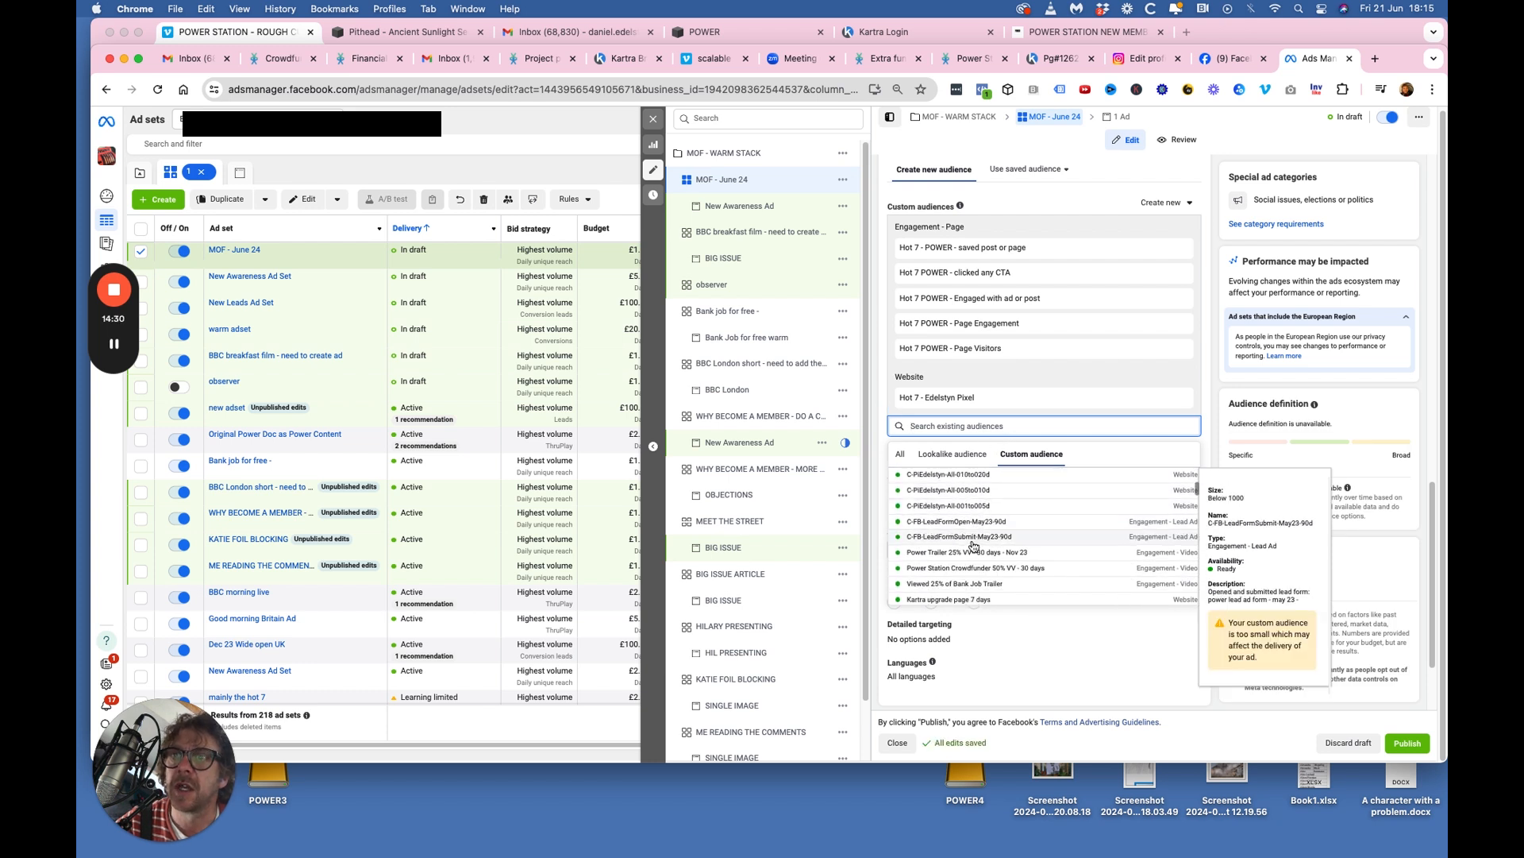
scroll(973, 544, "down", 3)
scroll(973, 545, "down", 1)
scroll(973, 544, "down", 2)
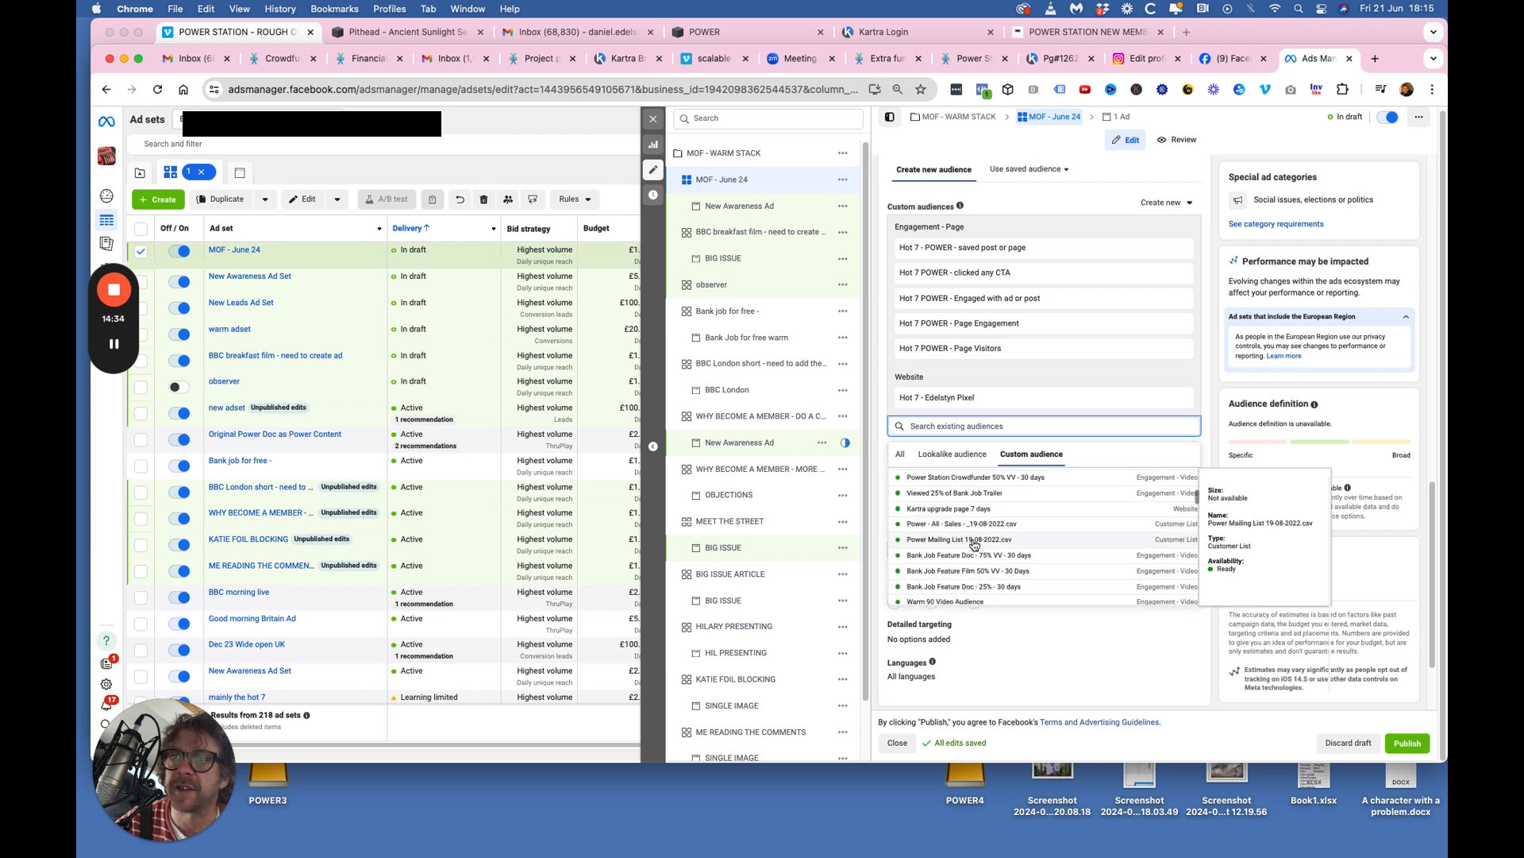
scroll(973, 545, "down", 3)
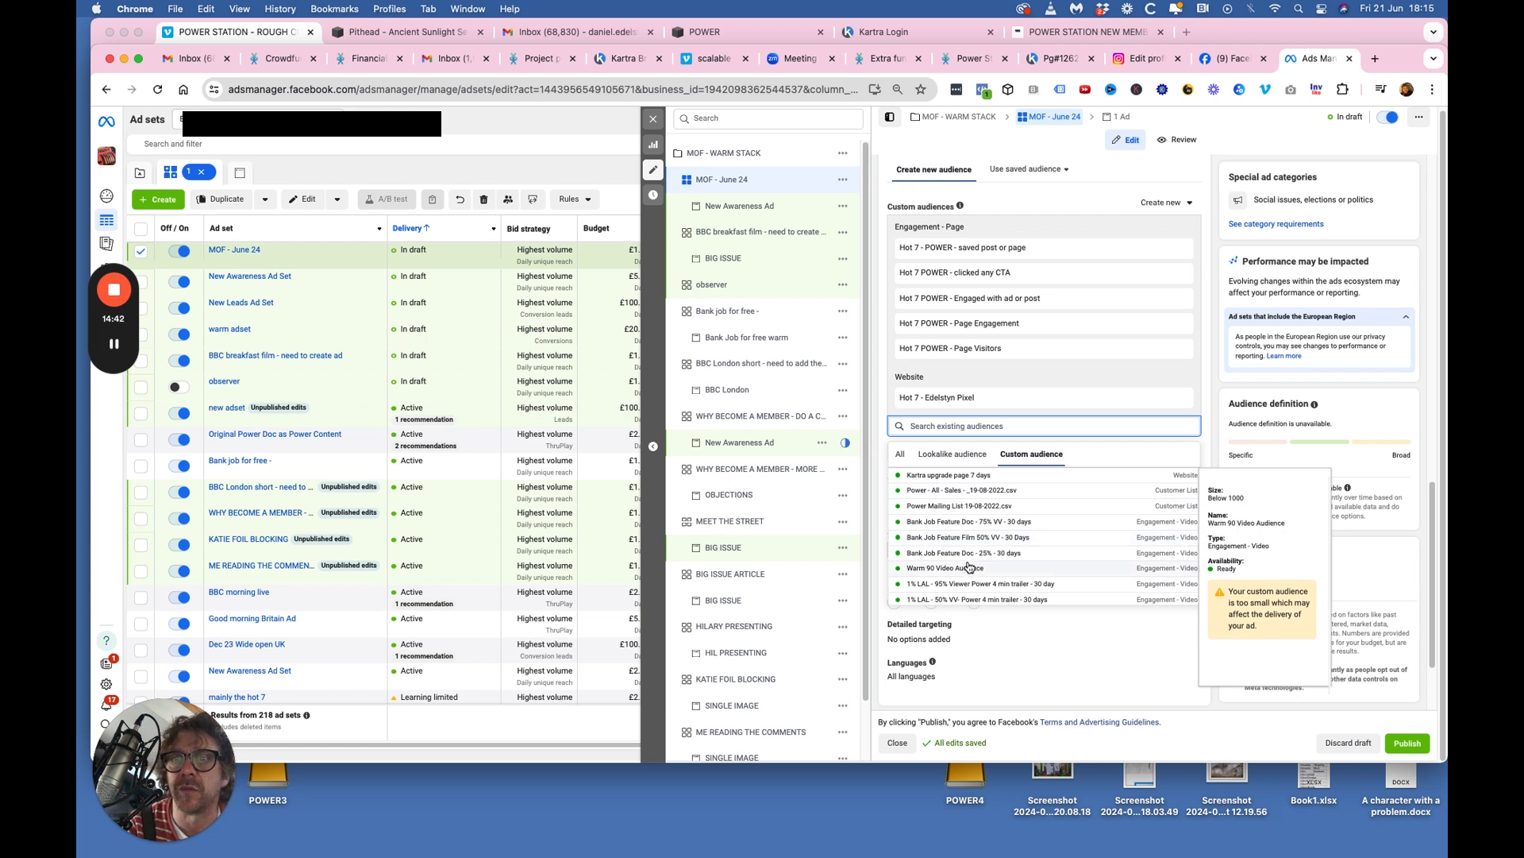
scroll(967, 568, "down", 3)
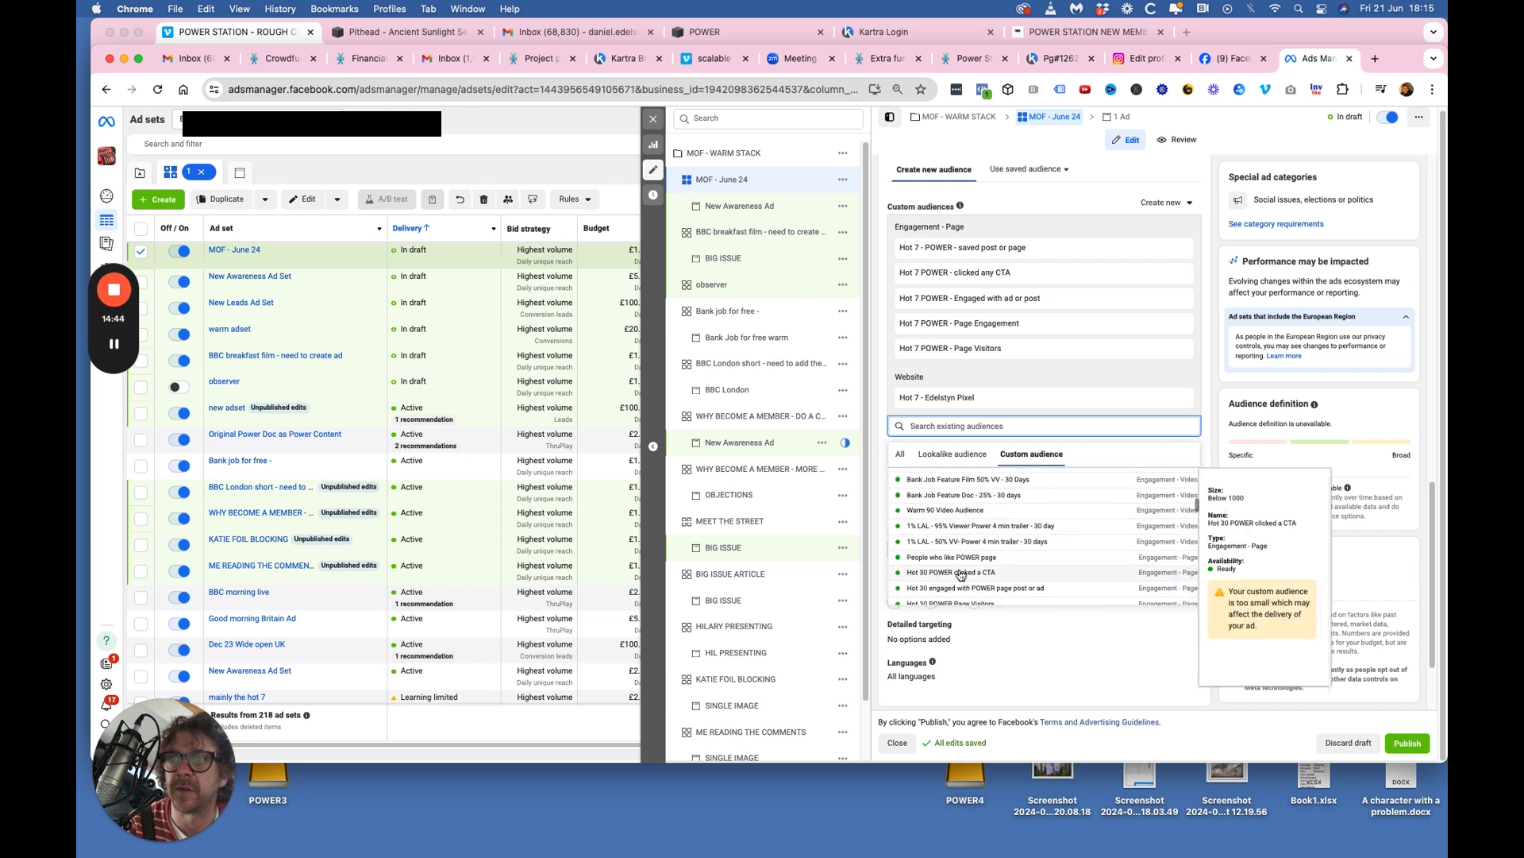
scroll(961, 573, "down", 3)
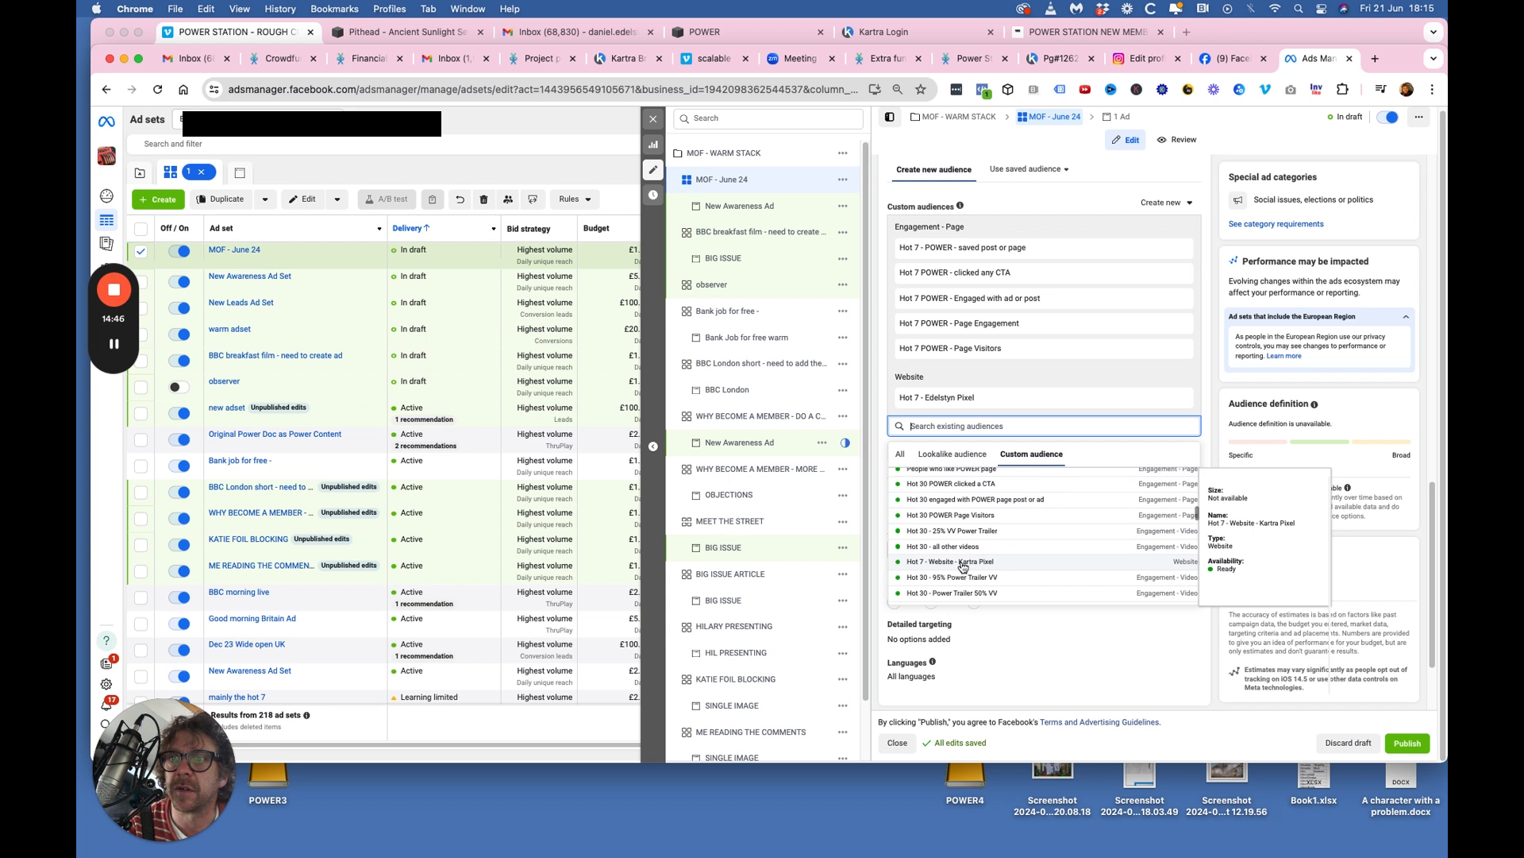
left_click(963, 562)
scroll(987, 477, "down", 2)
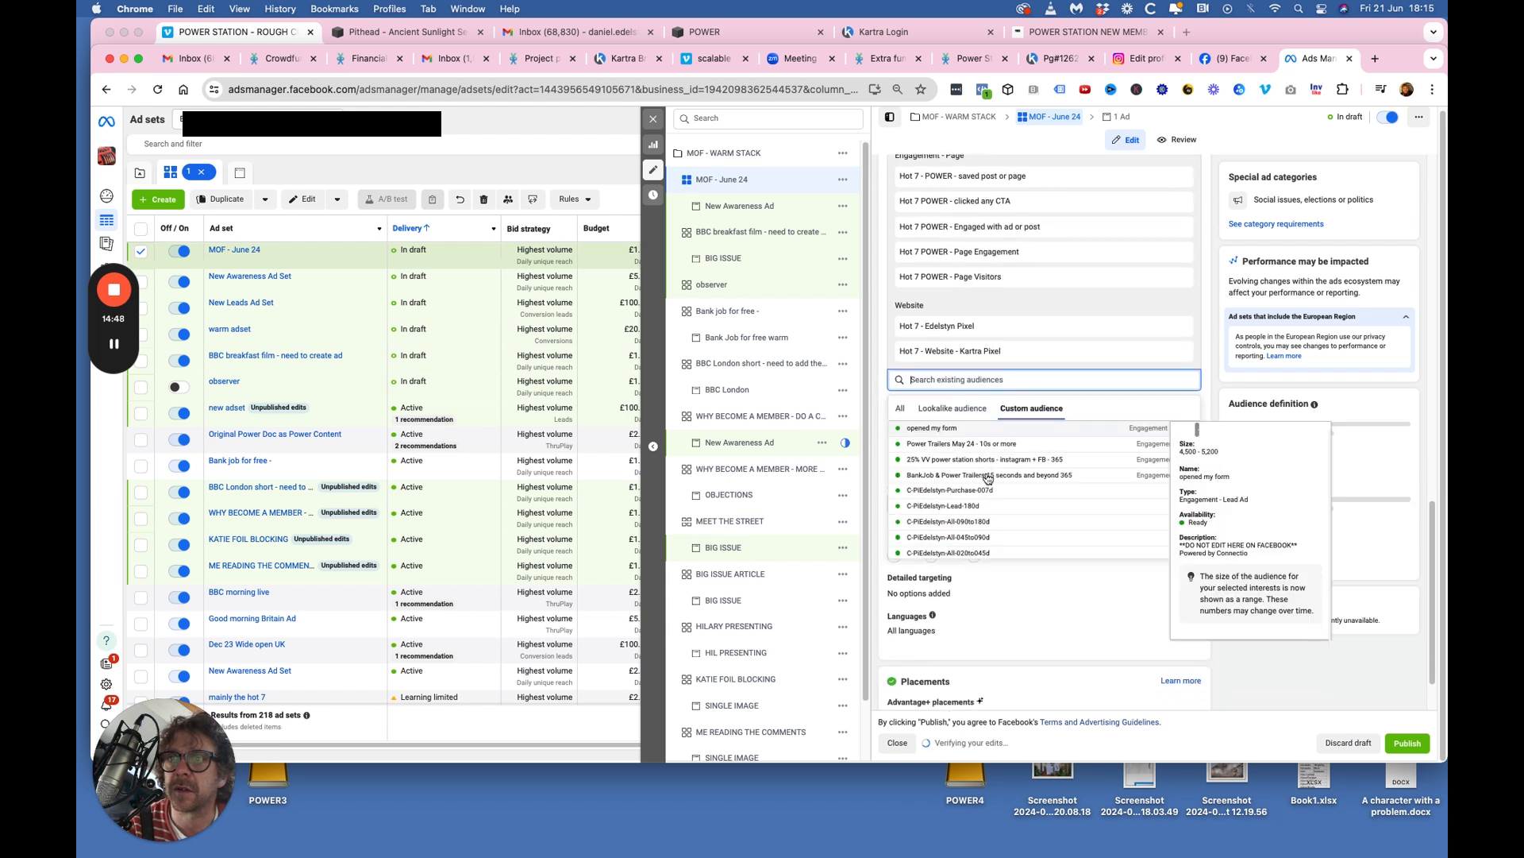
left_click(882, 500)
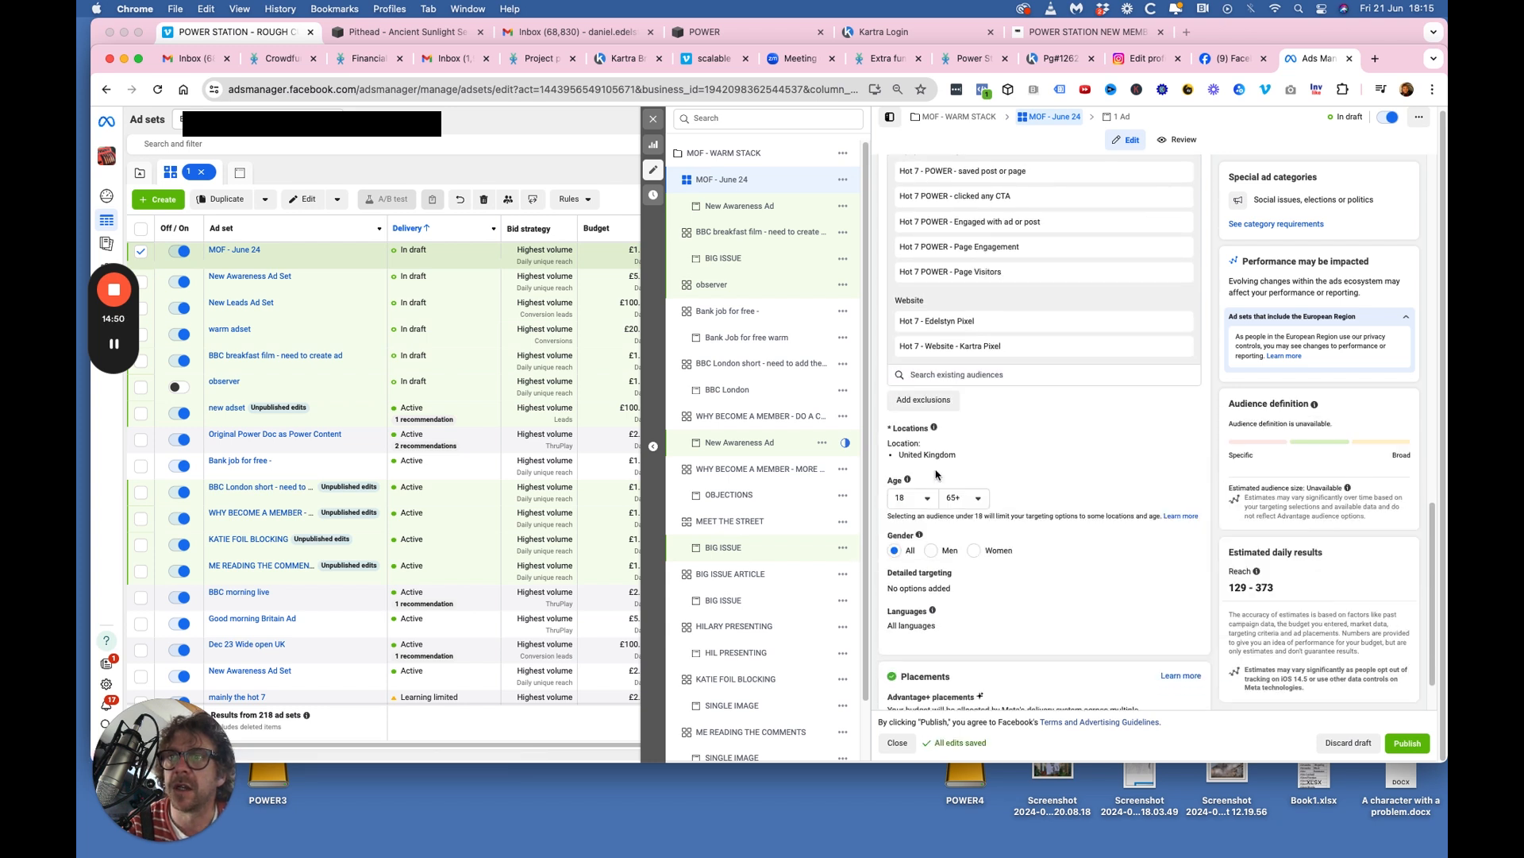
Keep Advantage+ placements, publish the MOF - June 24 ad set with its ad, and close the editor.
scroll(989, 476, "down", 2)
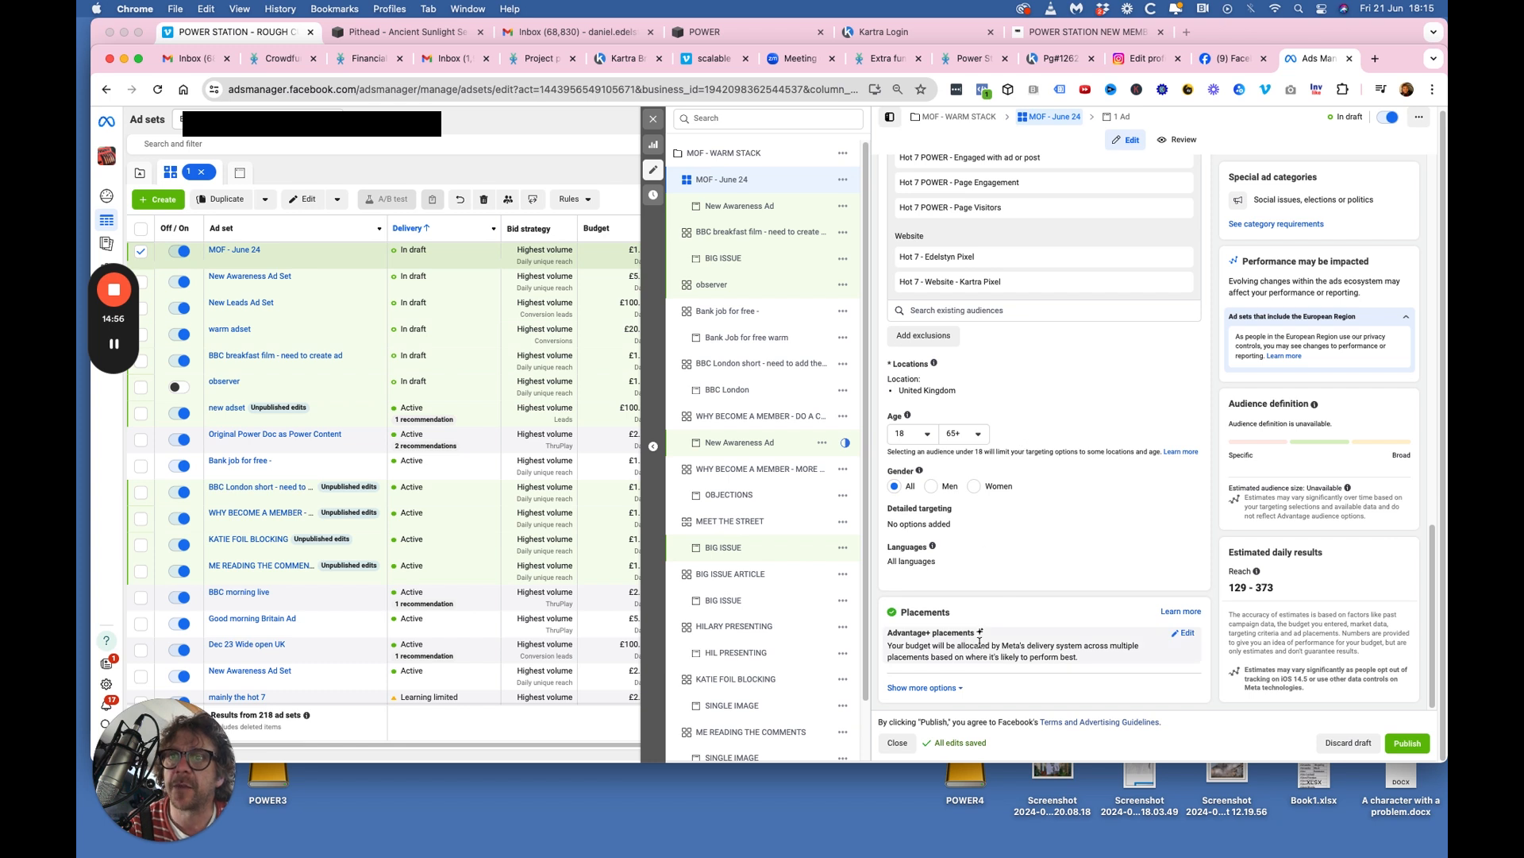
left_click(1187, 640)
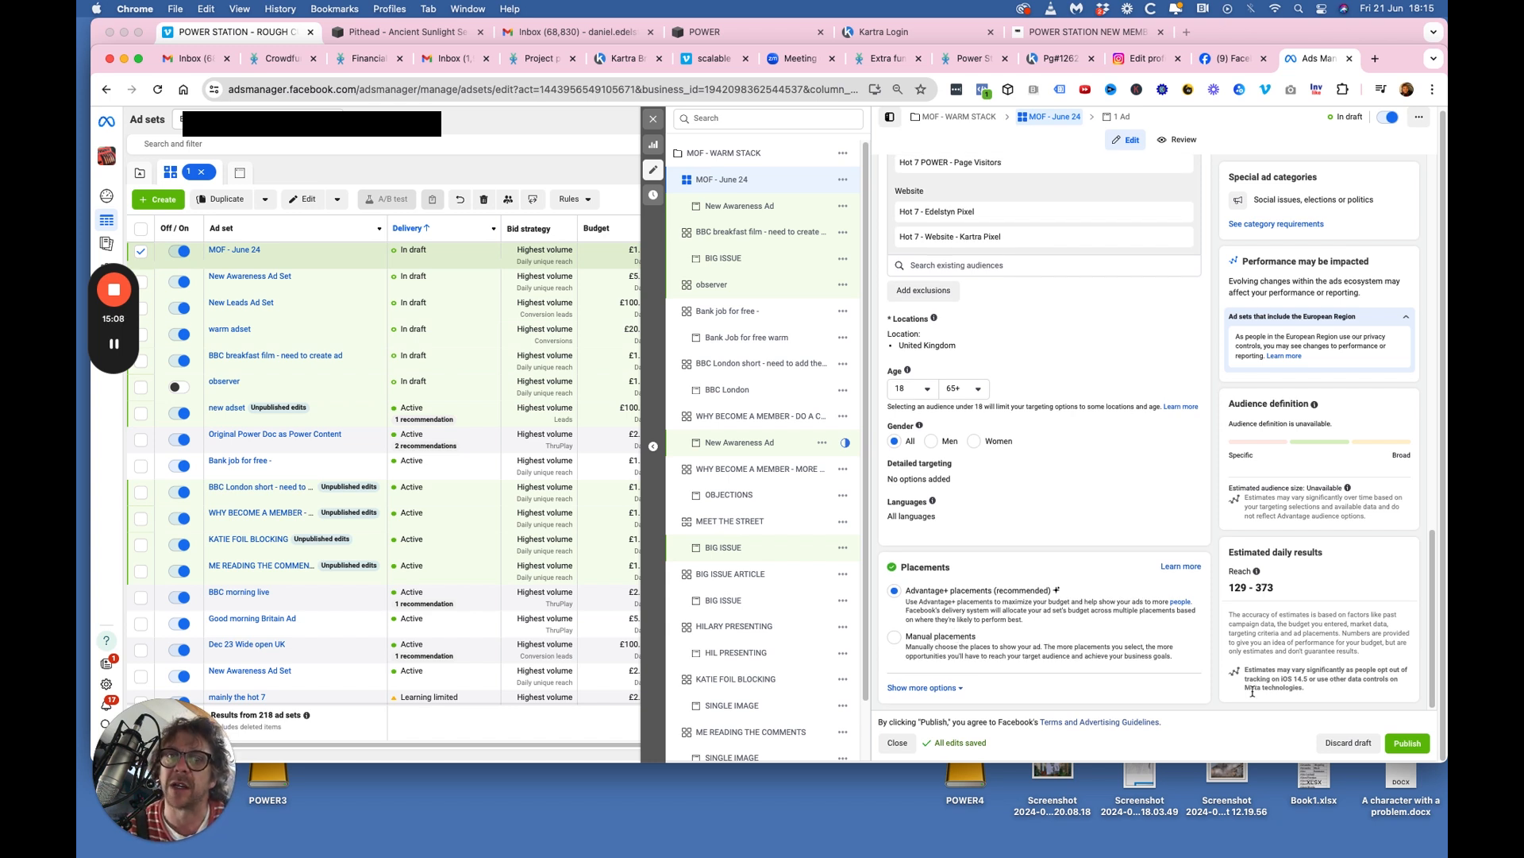
left_click(1408, 747)
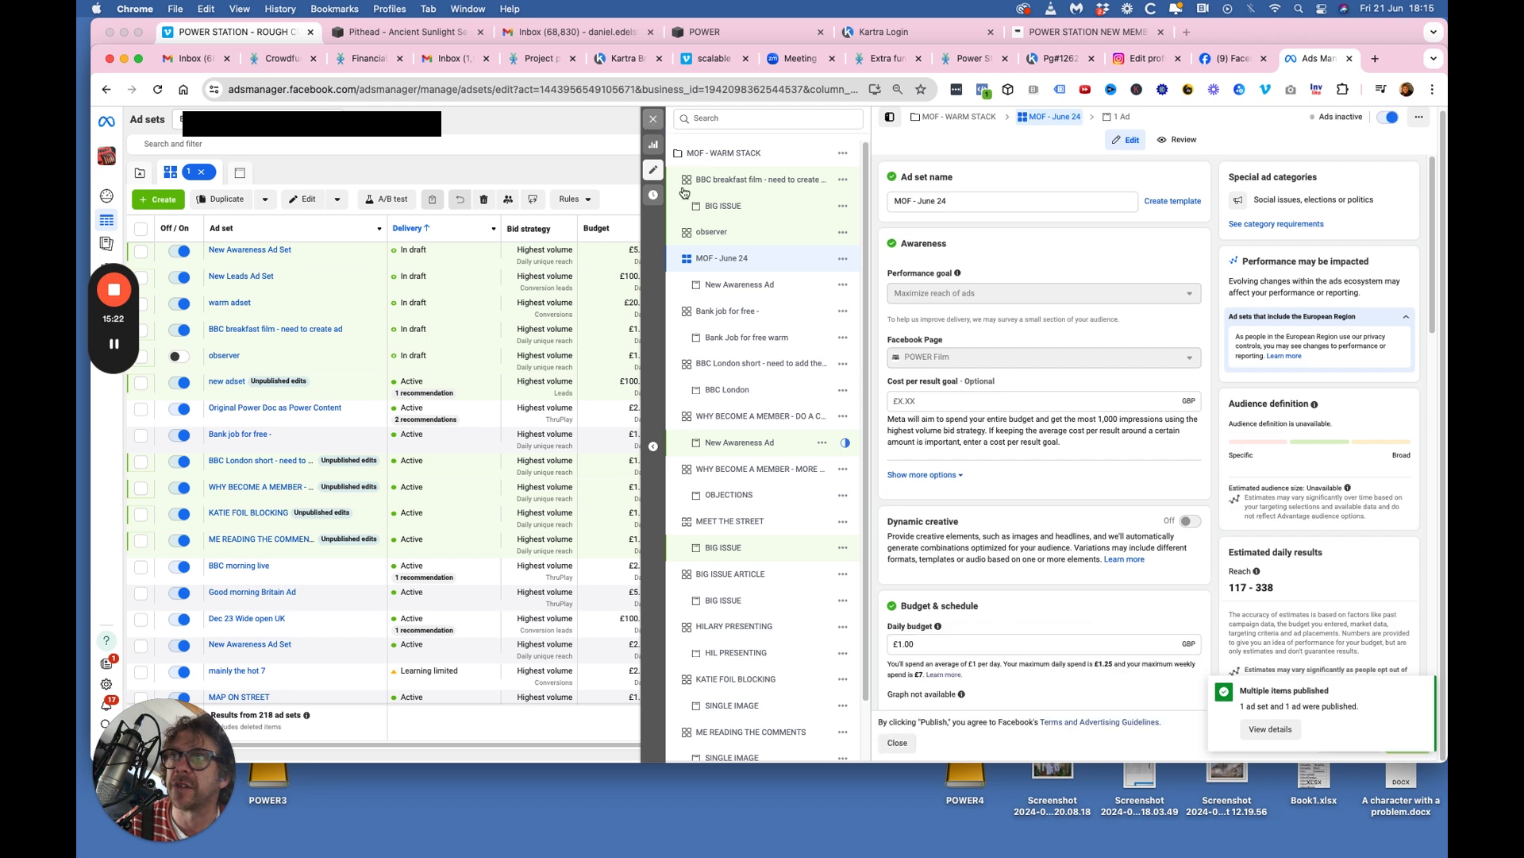
left_click(655, 121)
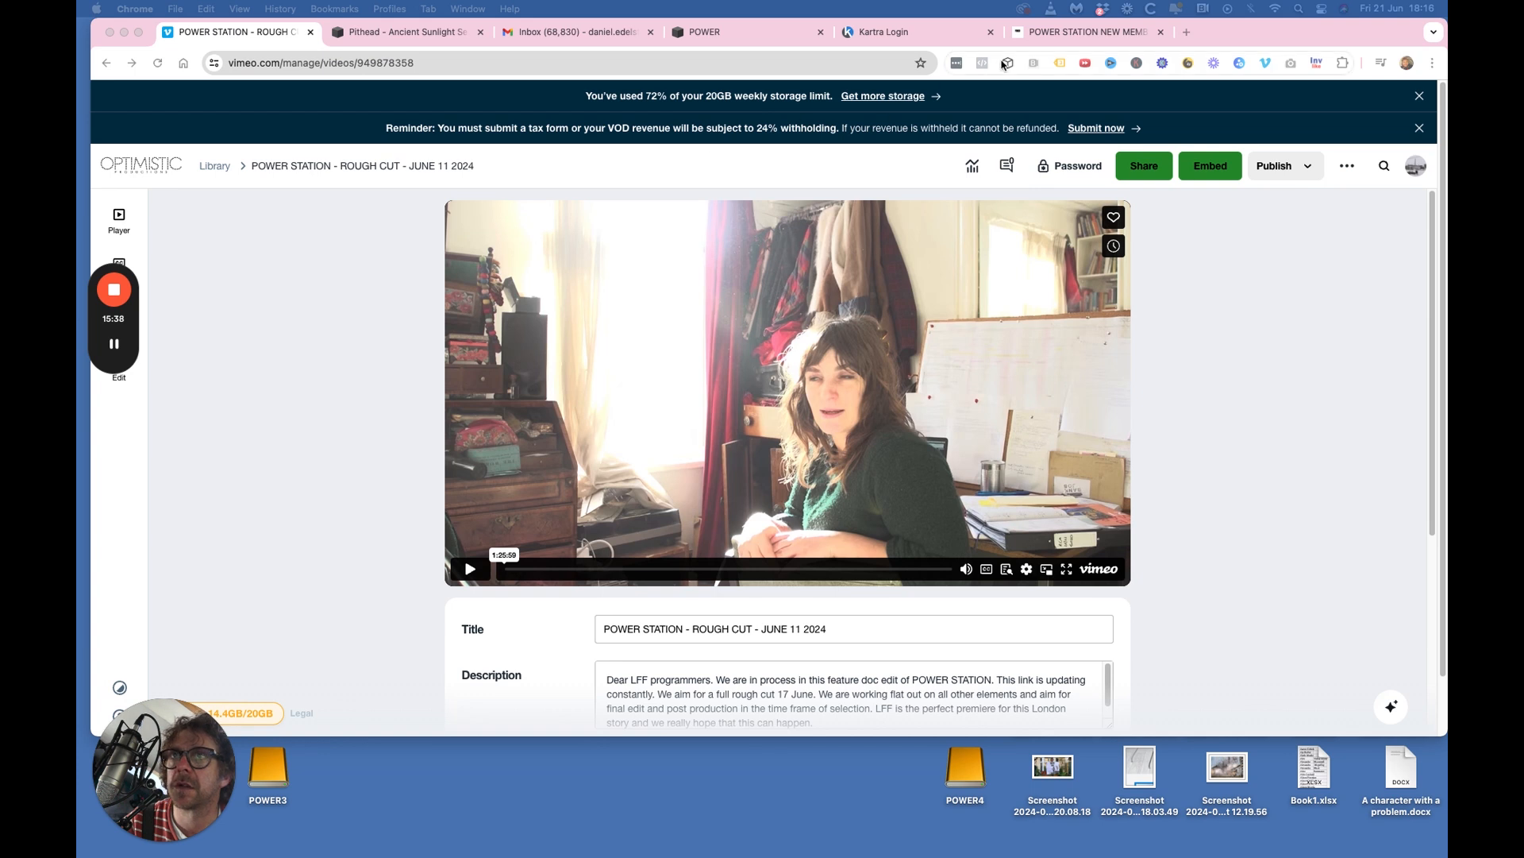
Reopen Ads Manager from the saved bookmark in a new browser tab and show the campaigns table.
left_click_drag(1208, 45, 1199, 134)
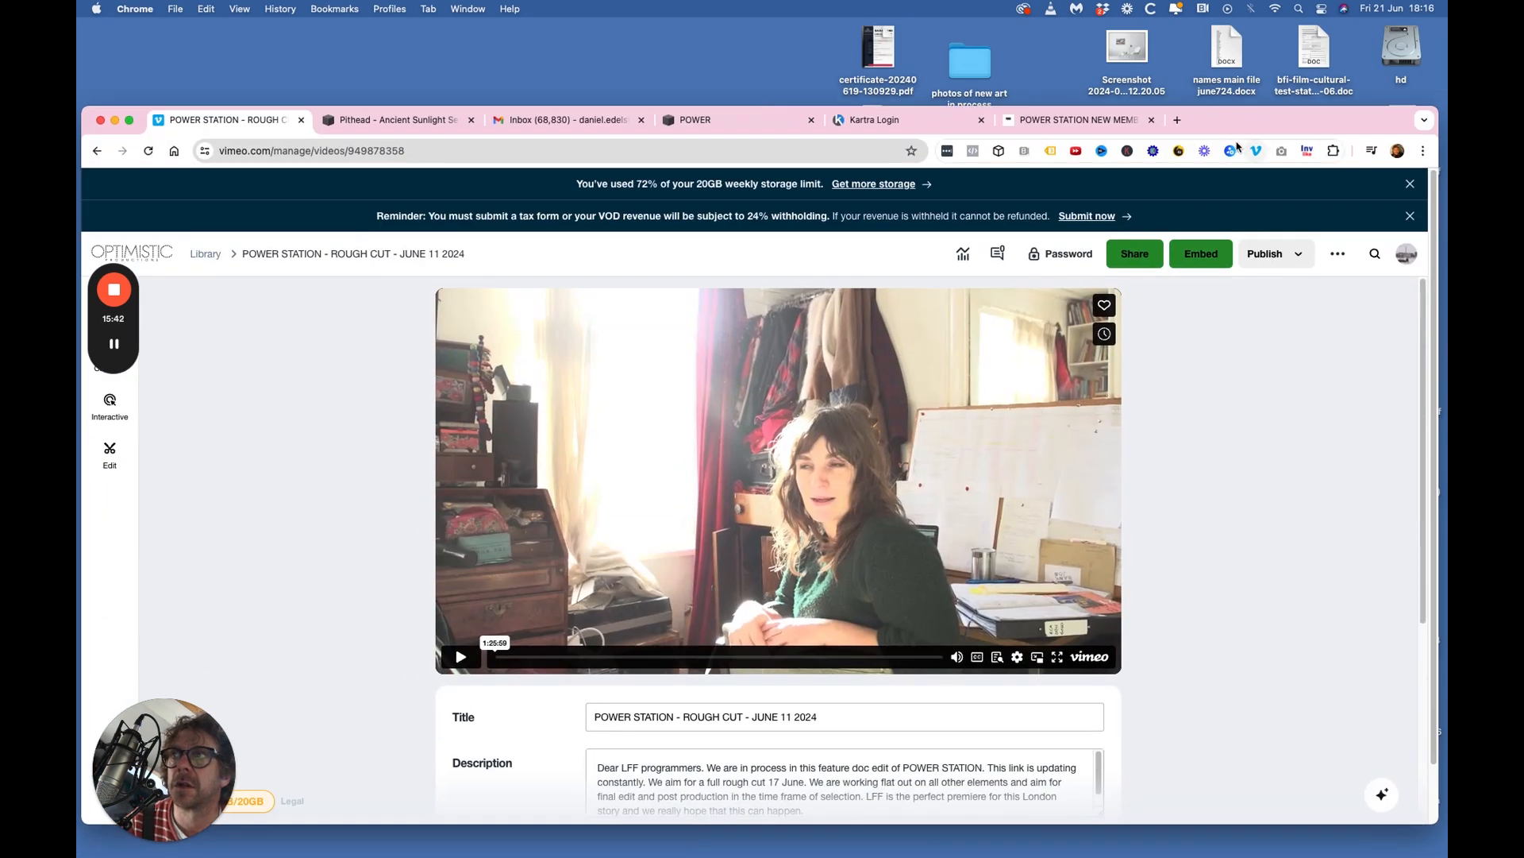
left_click(1178, 120)
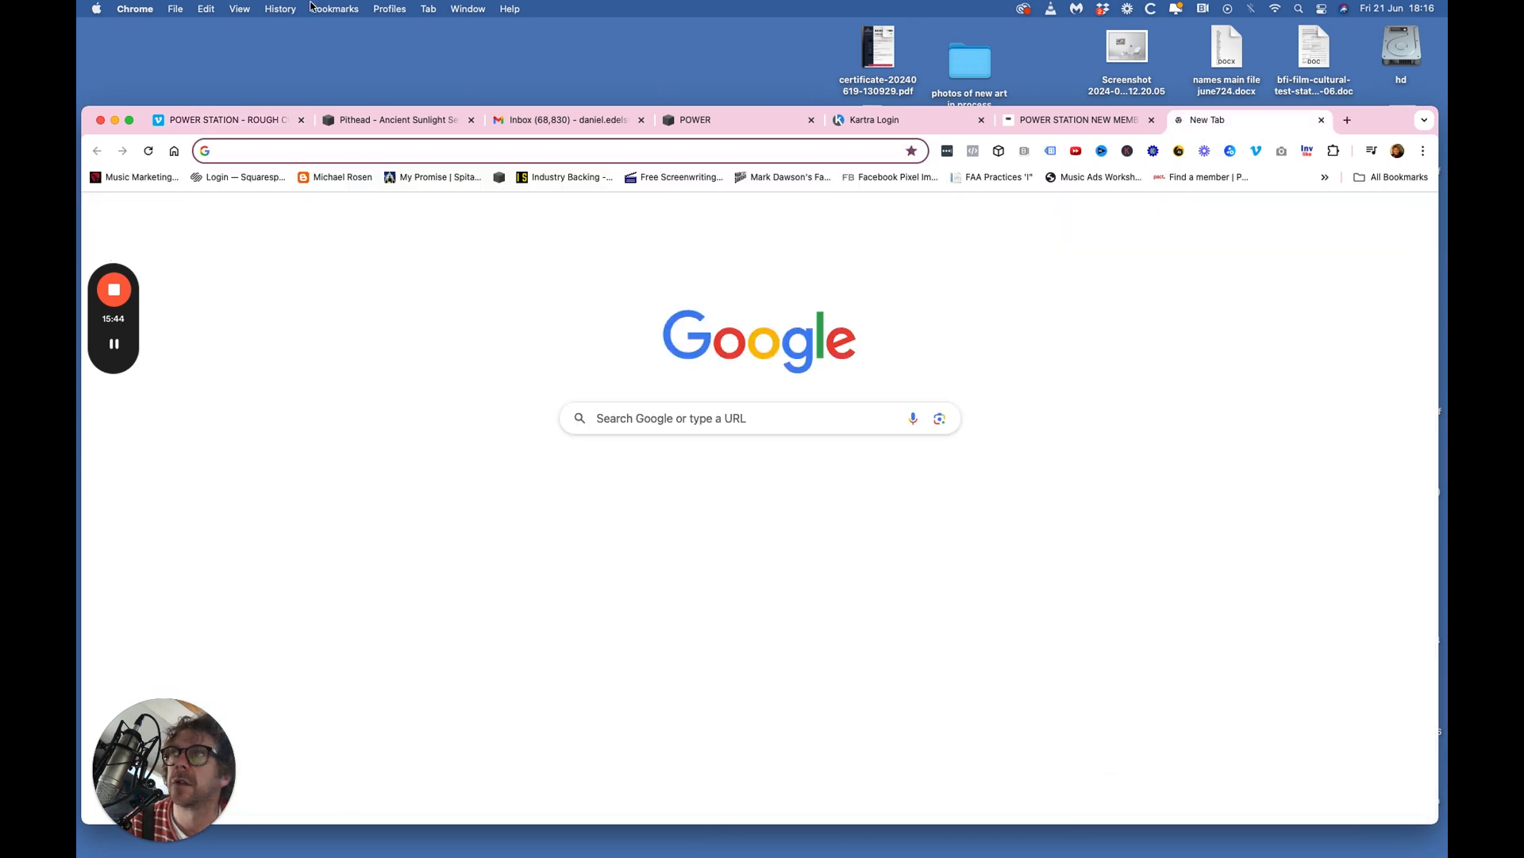
left_click(334, 9)
left_click(401, 792)
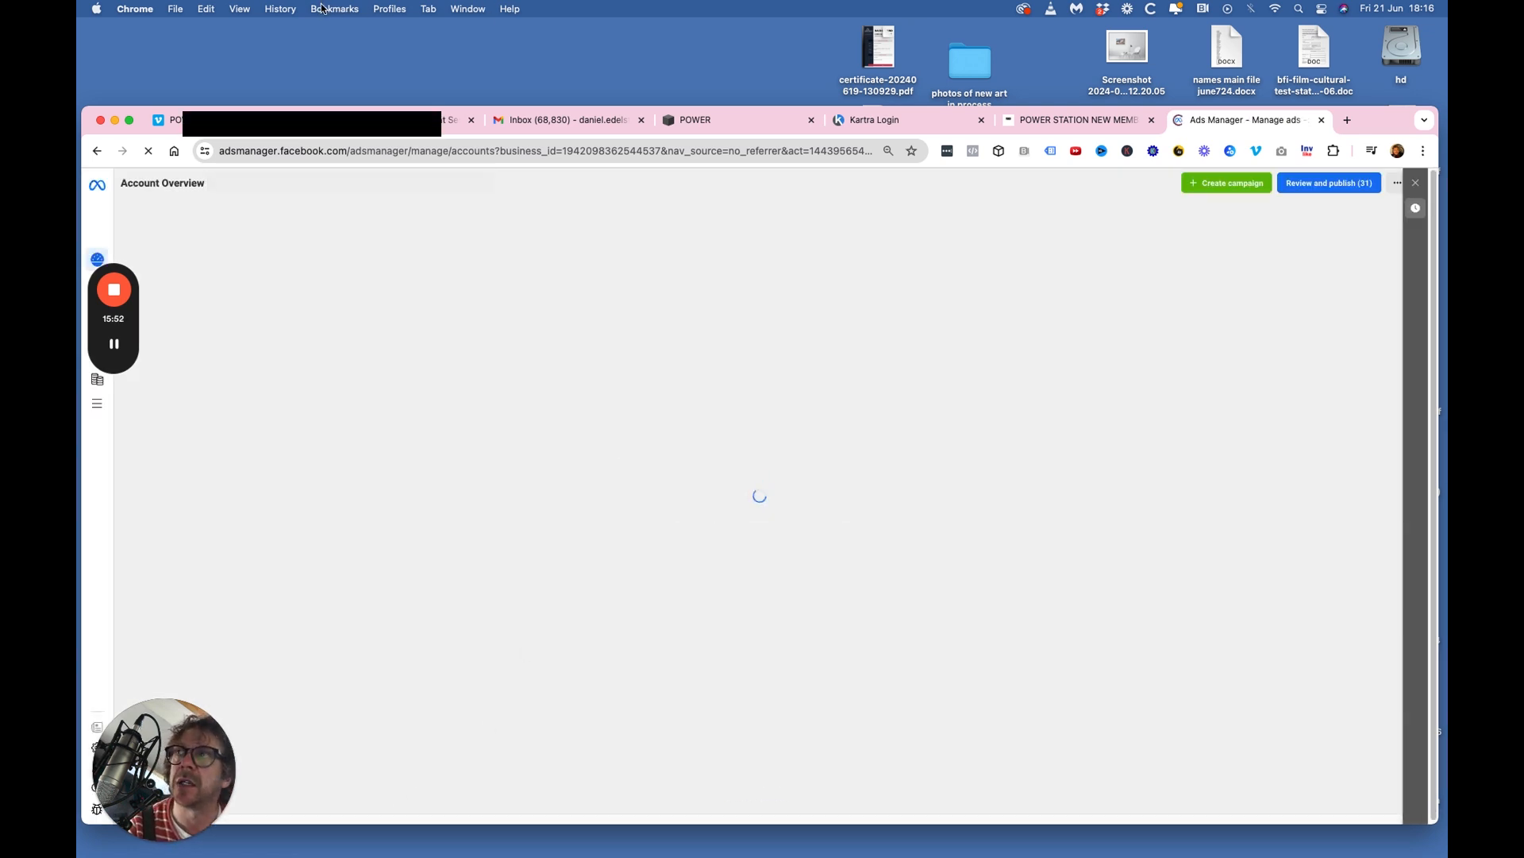
left_click_drag(1392, 120, 1402, 58)
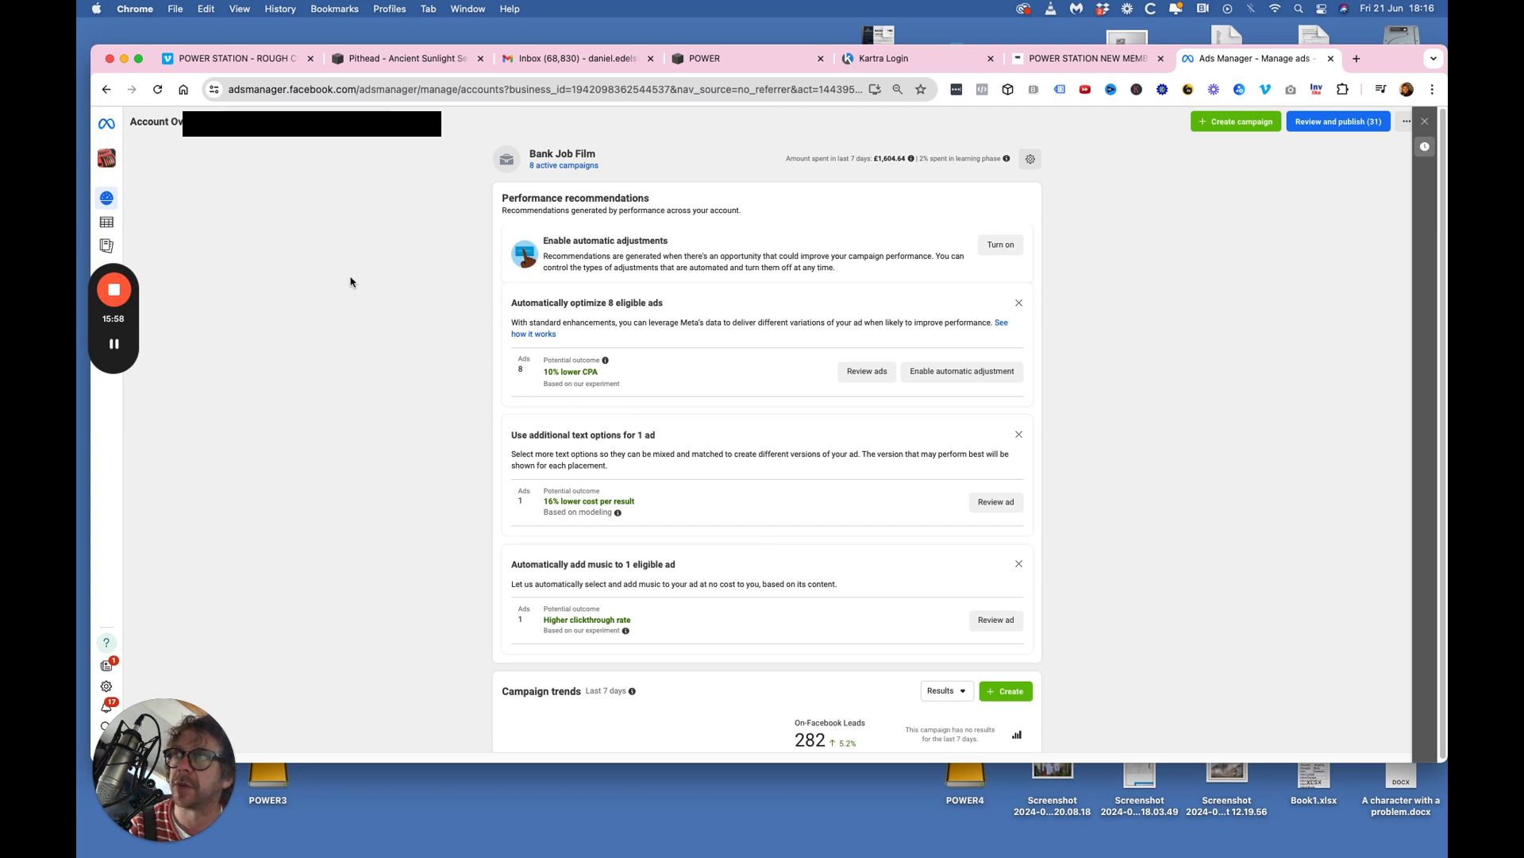
left_click(101, 221)
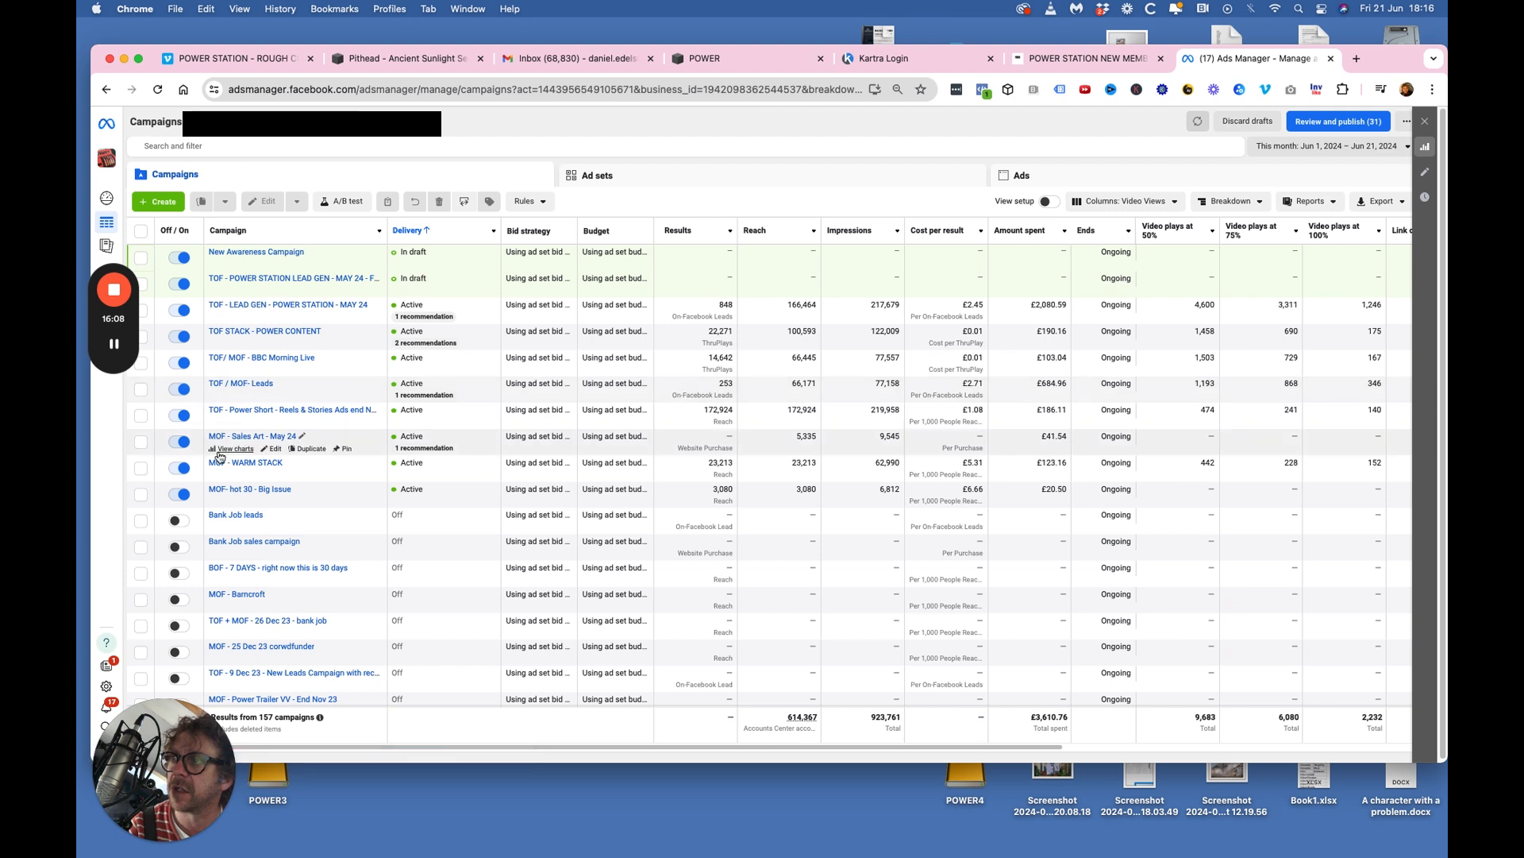
Look through the ad sets and ads of the MOF - WARM STACK campaign in its editor, closing it when done.
left_click(140, 468)
left_click(274, 476)
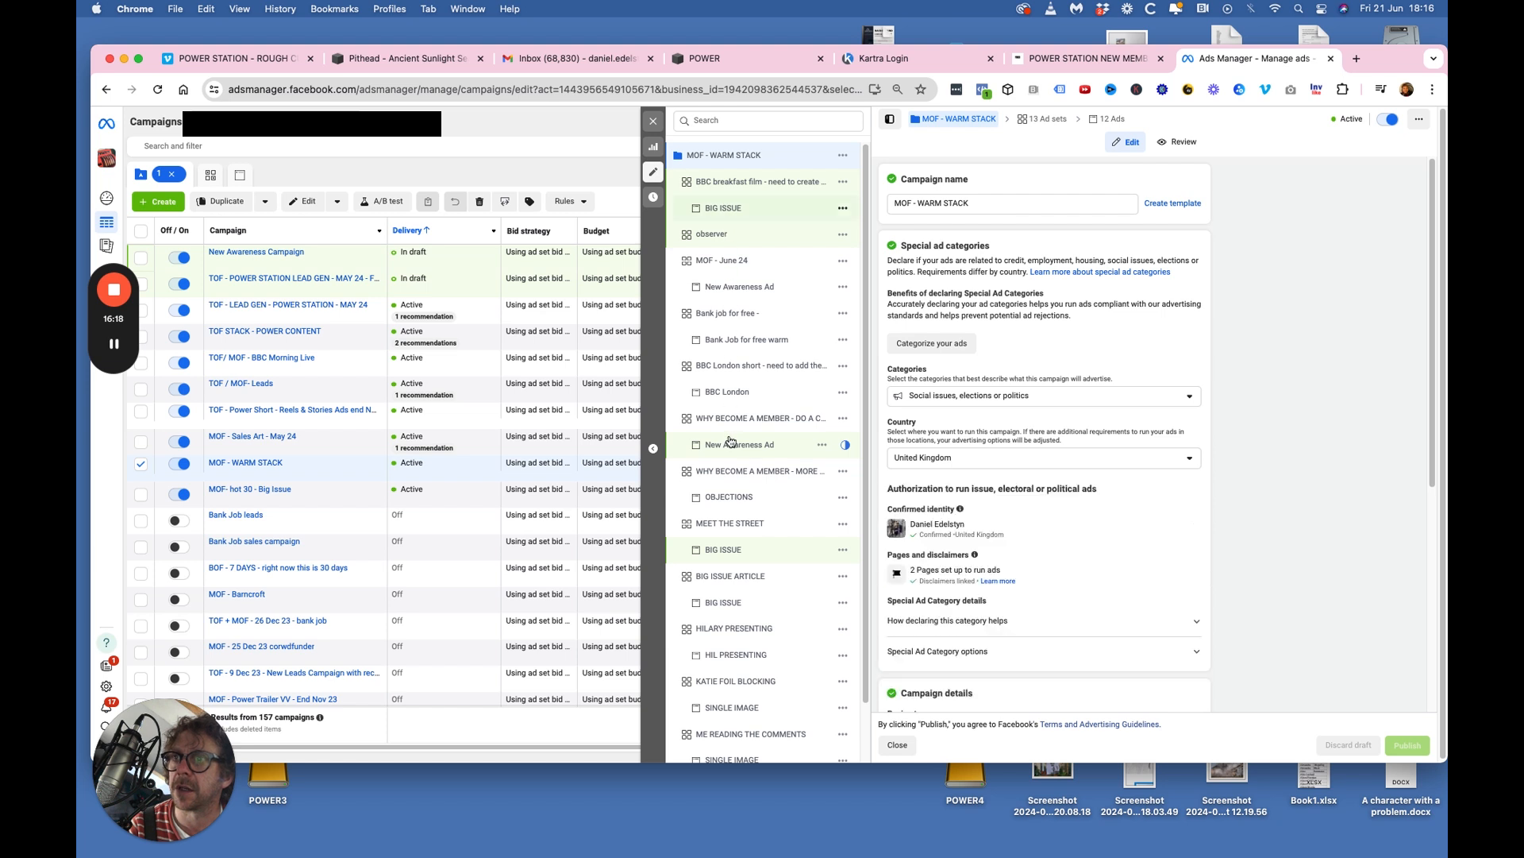
scroll(746, 485, "down", 2)
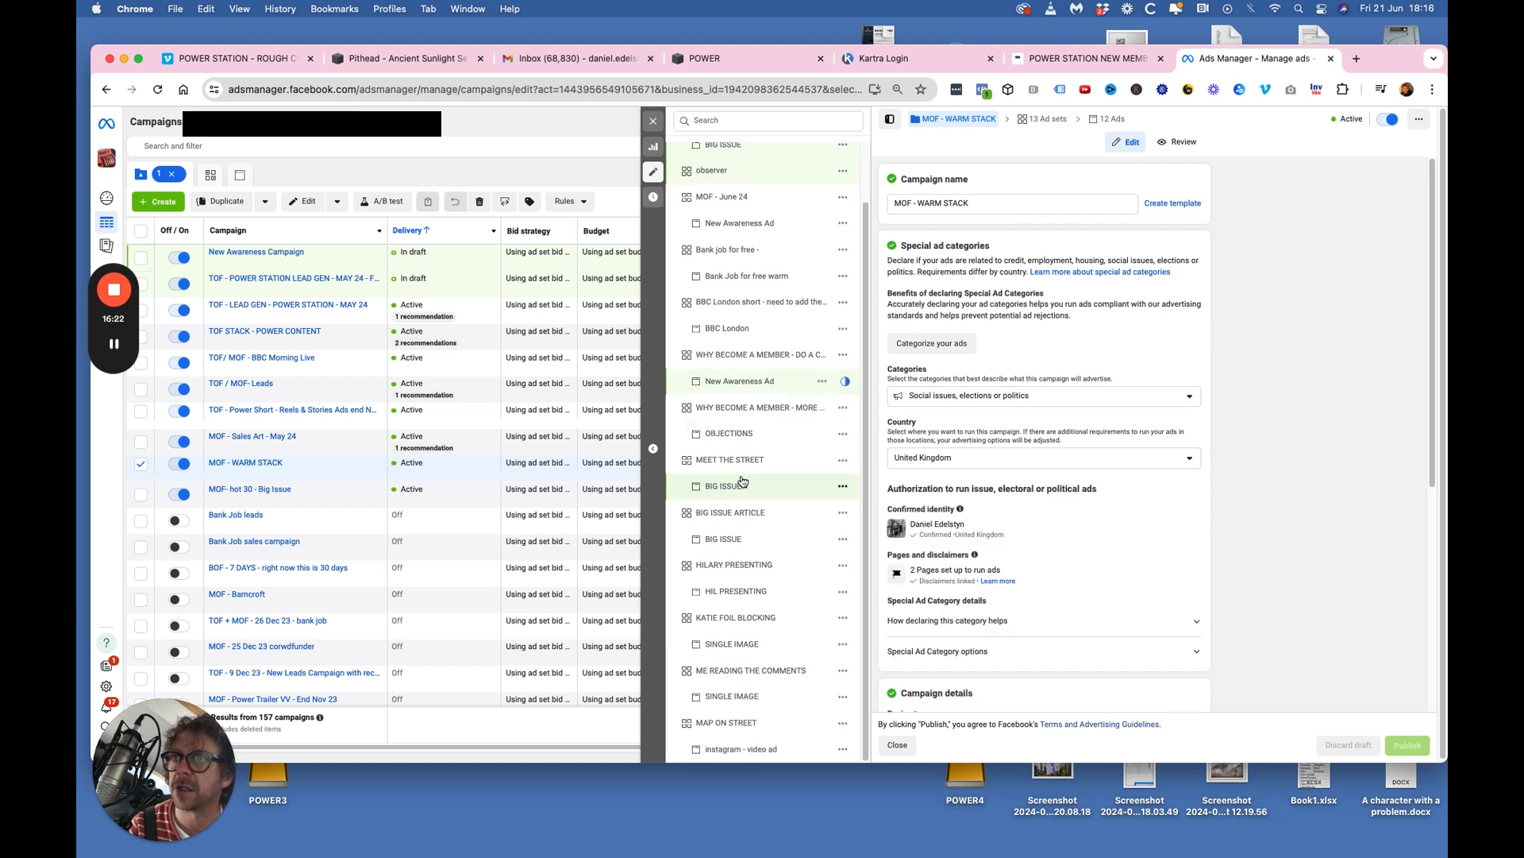
scroll(743, 481, "up", 2)
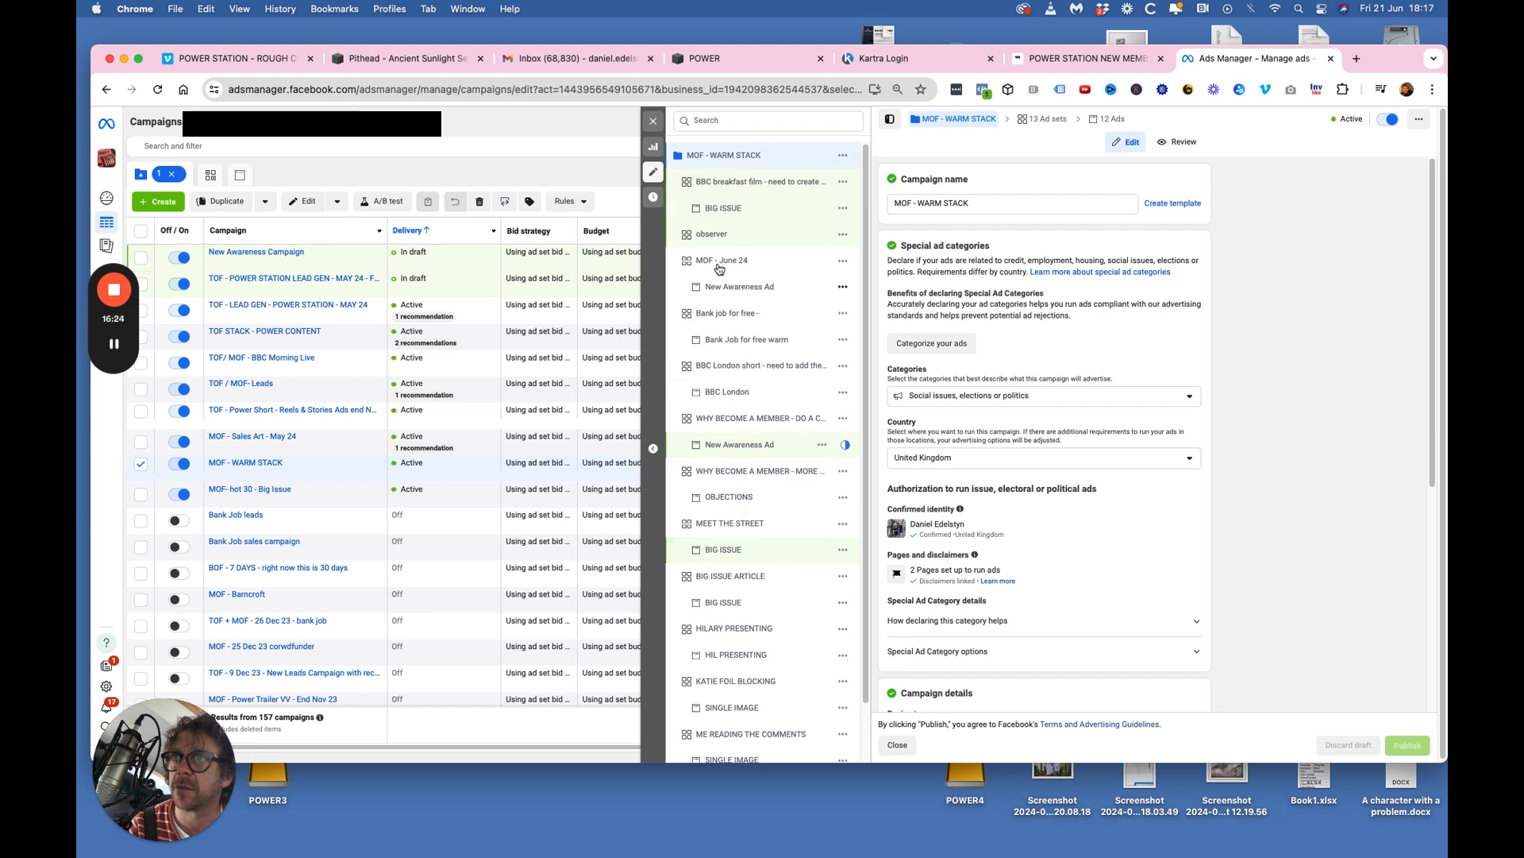
left_click(653, 120)
Open the MOF - June 24 ad set from the MOF - WARM STACK campaign and review its budget, audience and placement settings.
left_click(248, 463)
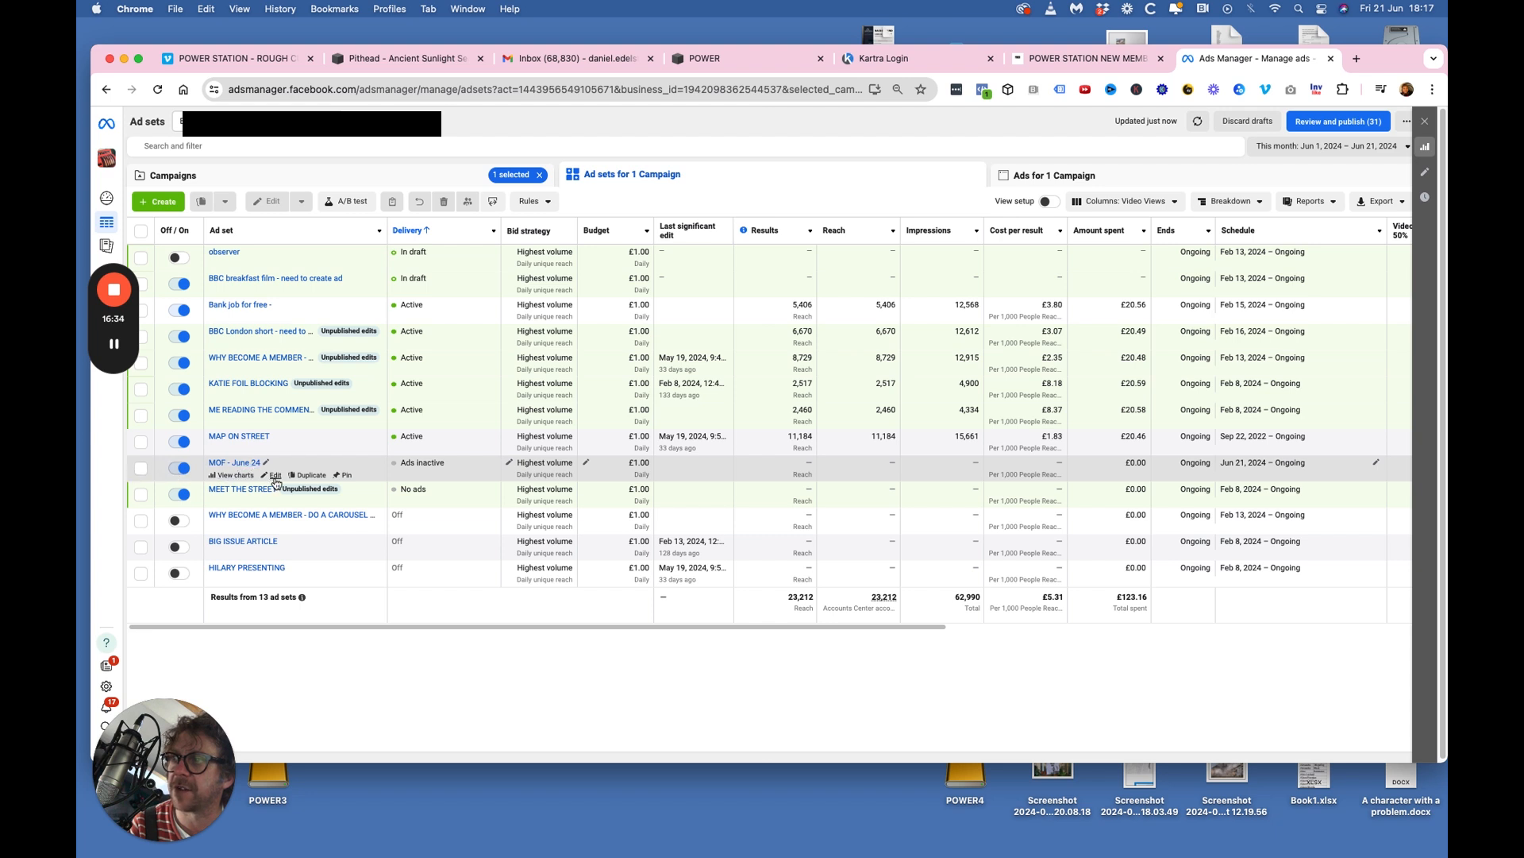
left_click(141, 468)
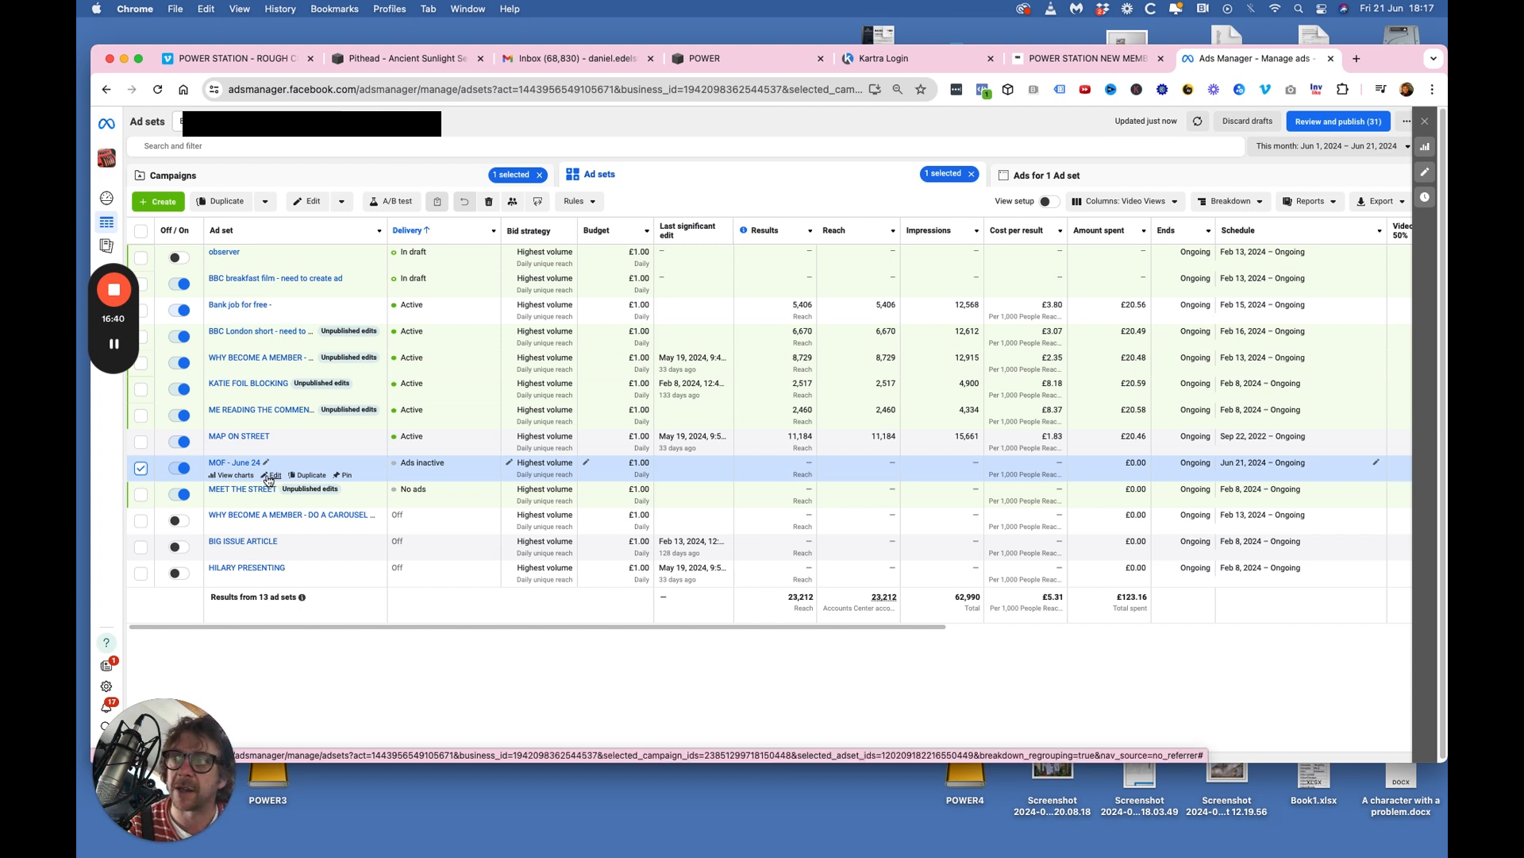
left_click(275, 476)
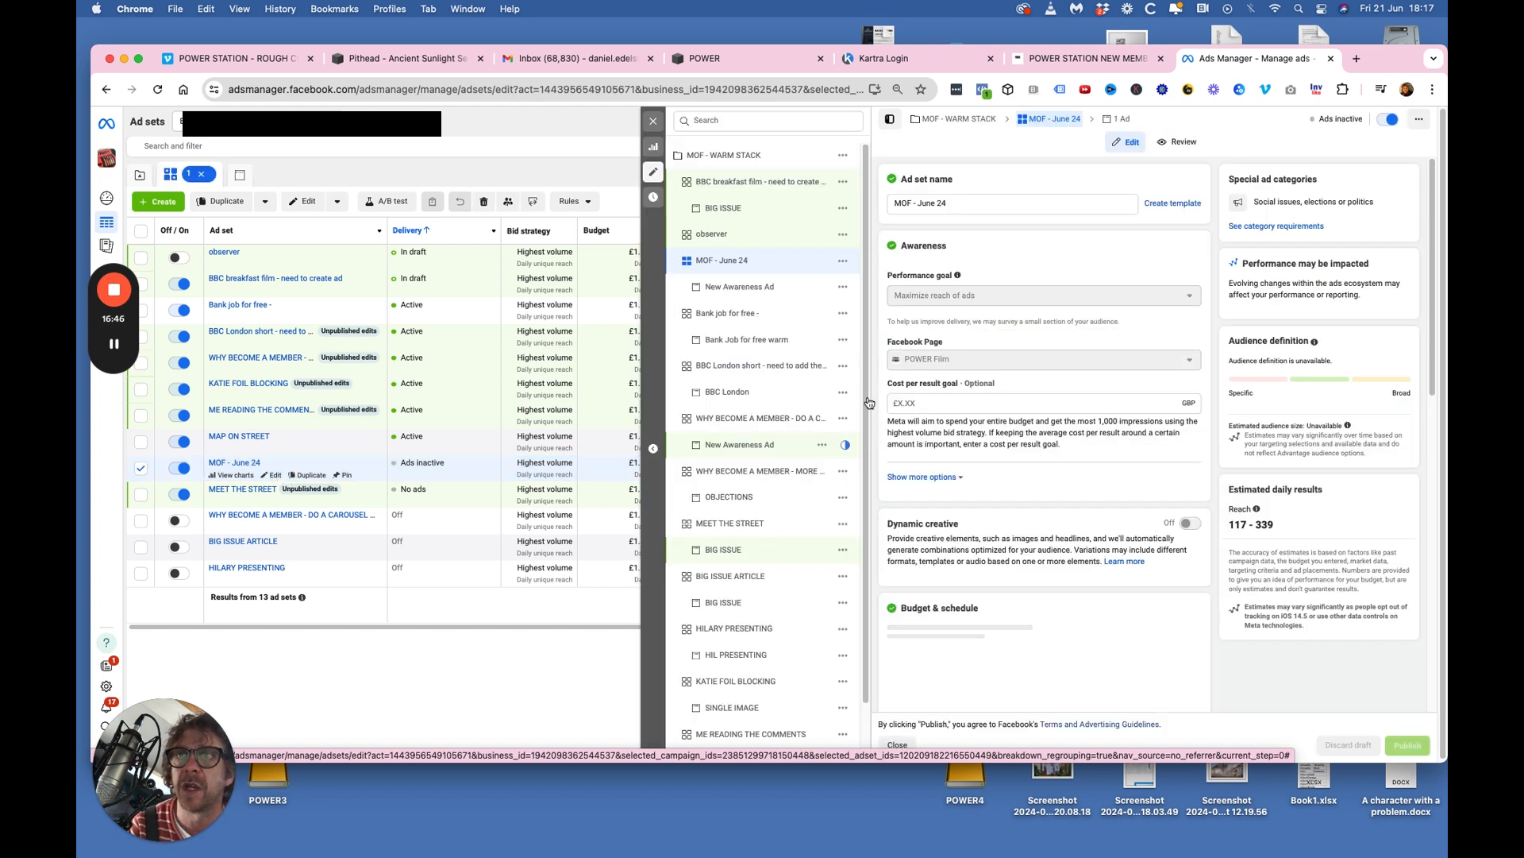
scroll(963, 444, "down", 2)
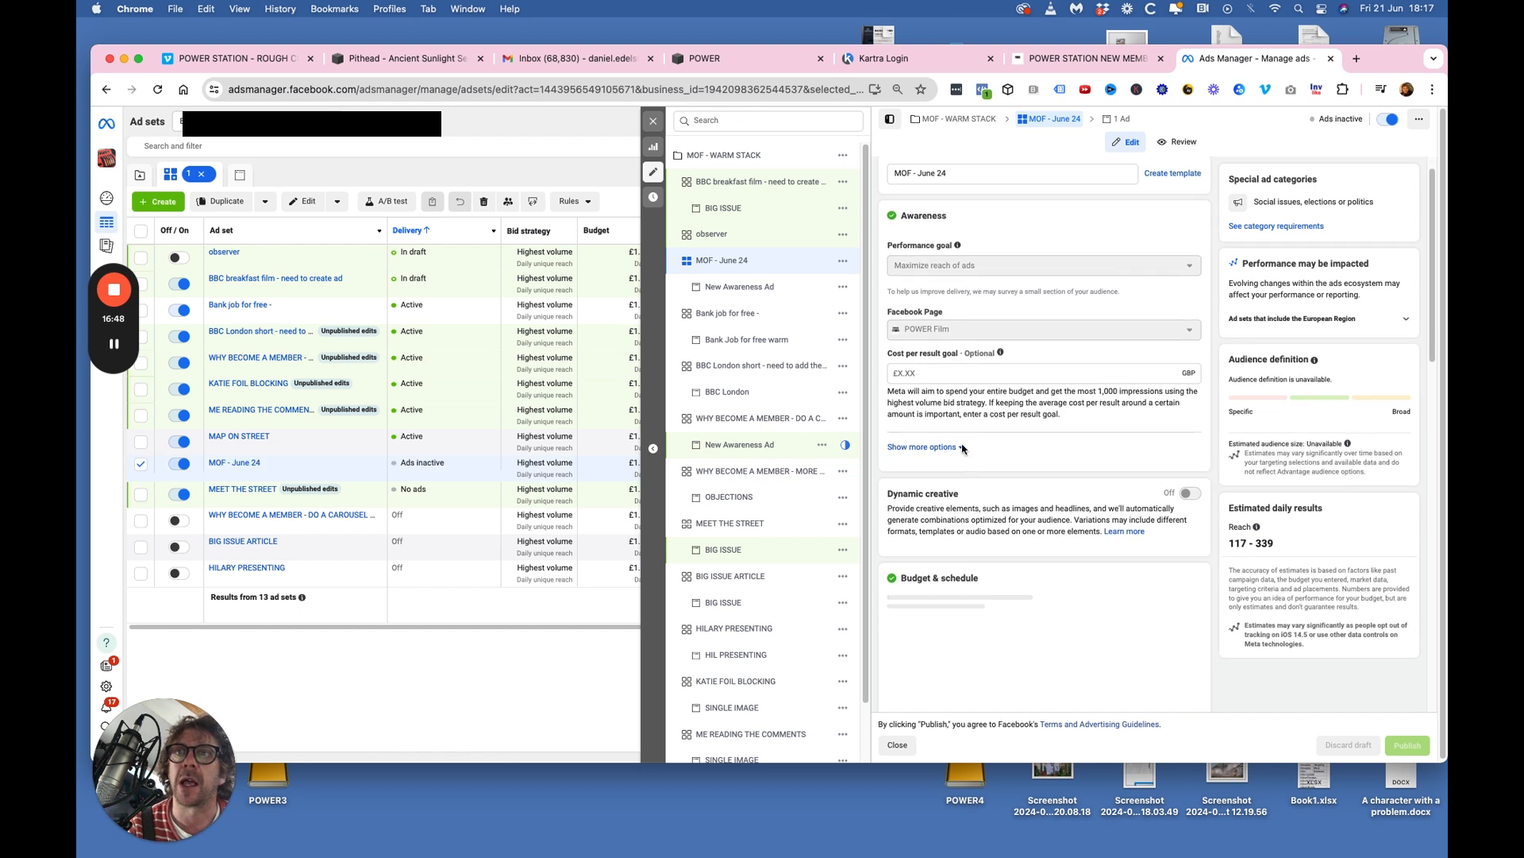
scroll(951, 438, "down", 10)
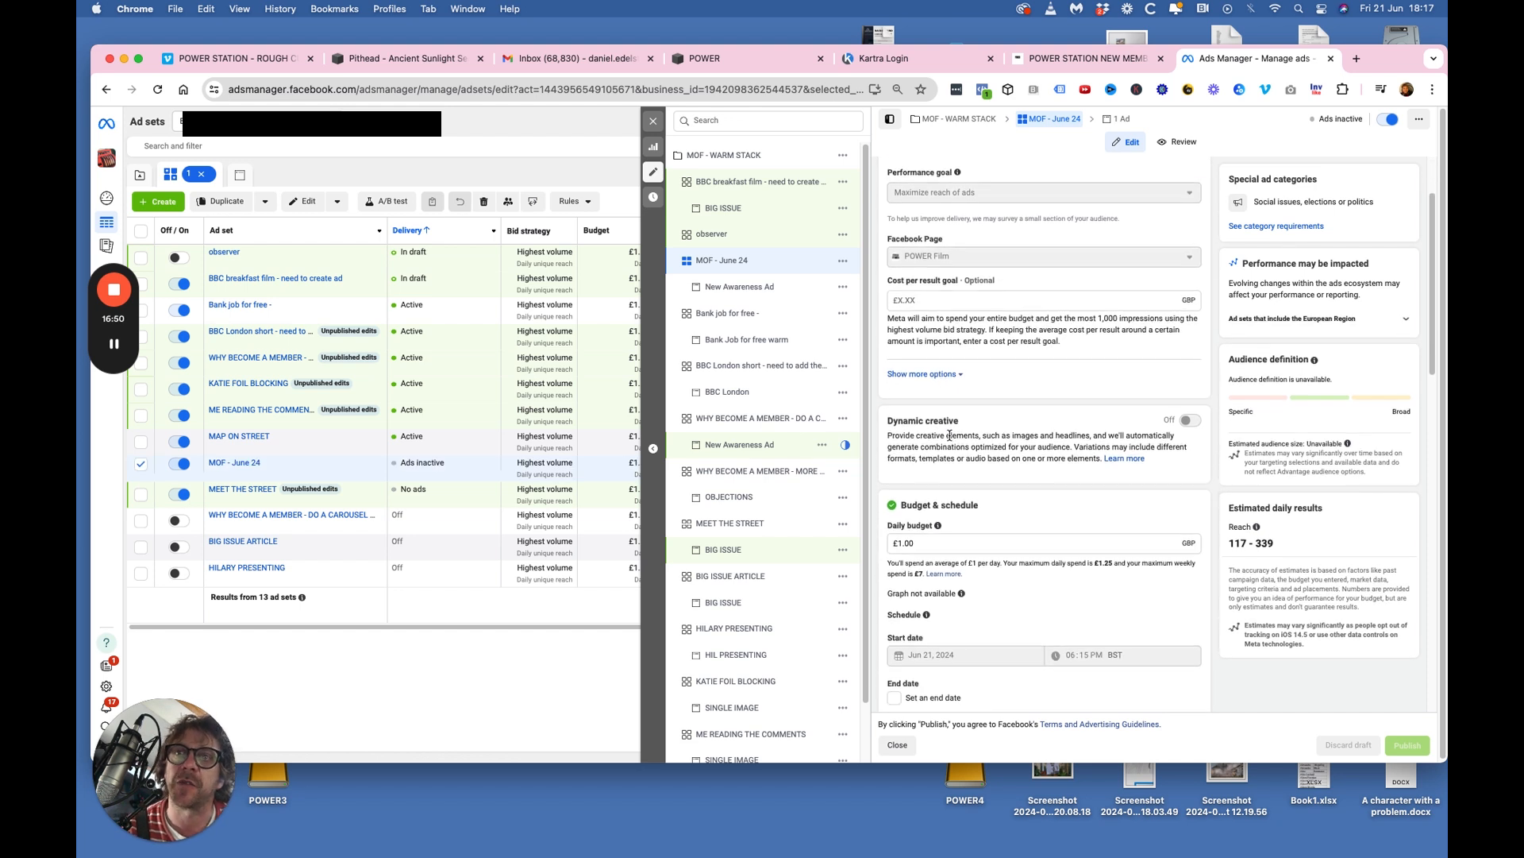
scroll(950, 441, "down", 20)
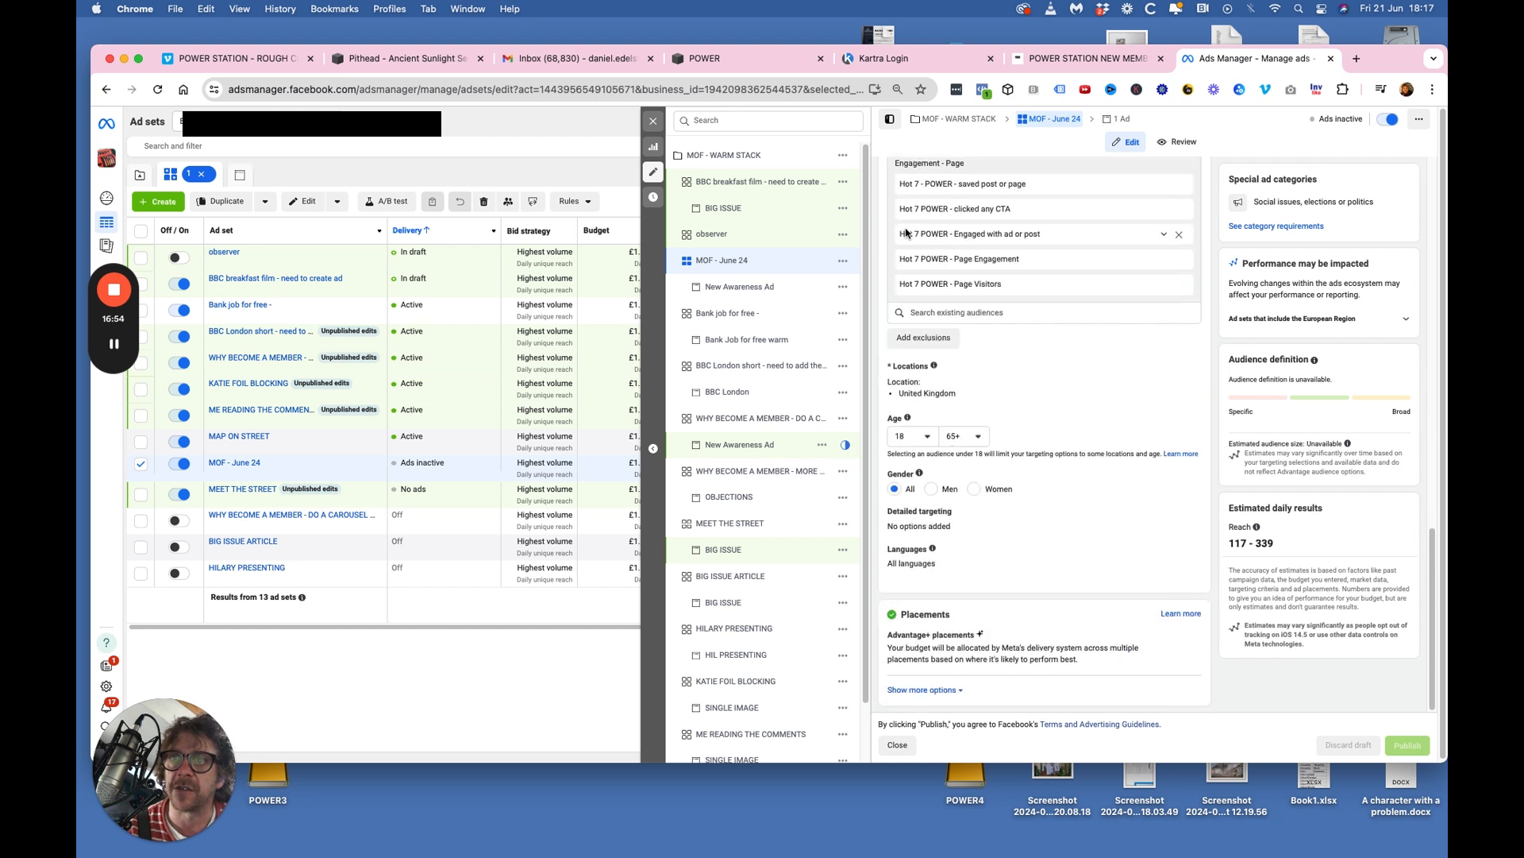
scroll(966, 312, "up", 10)
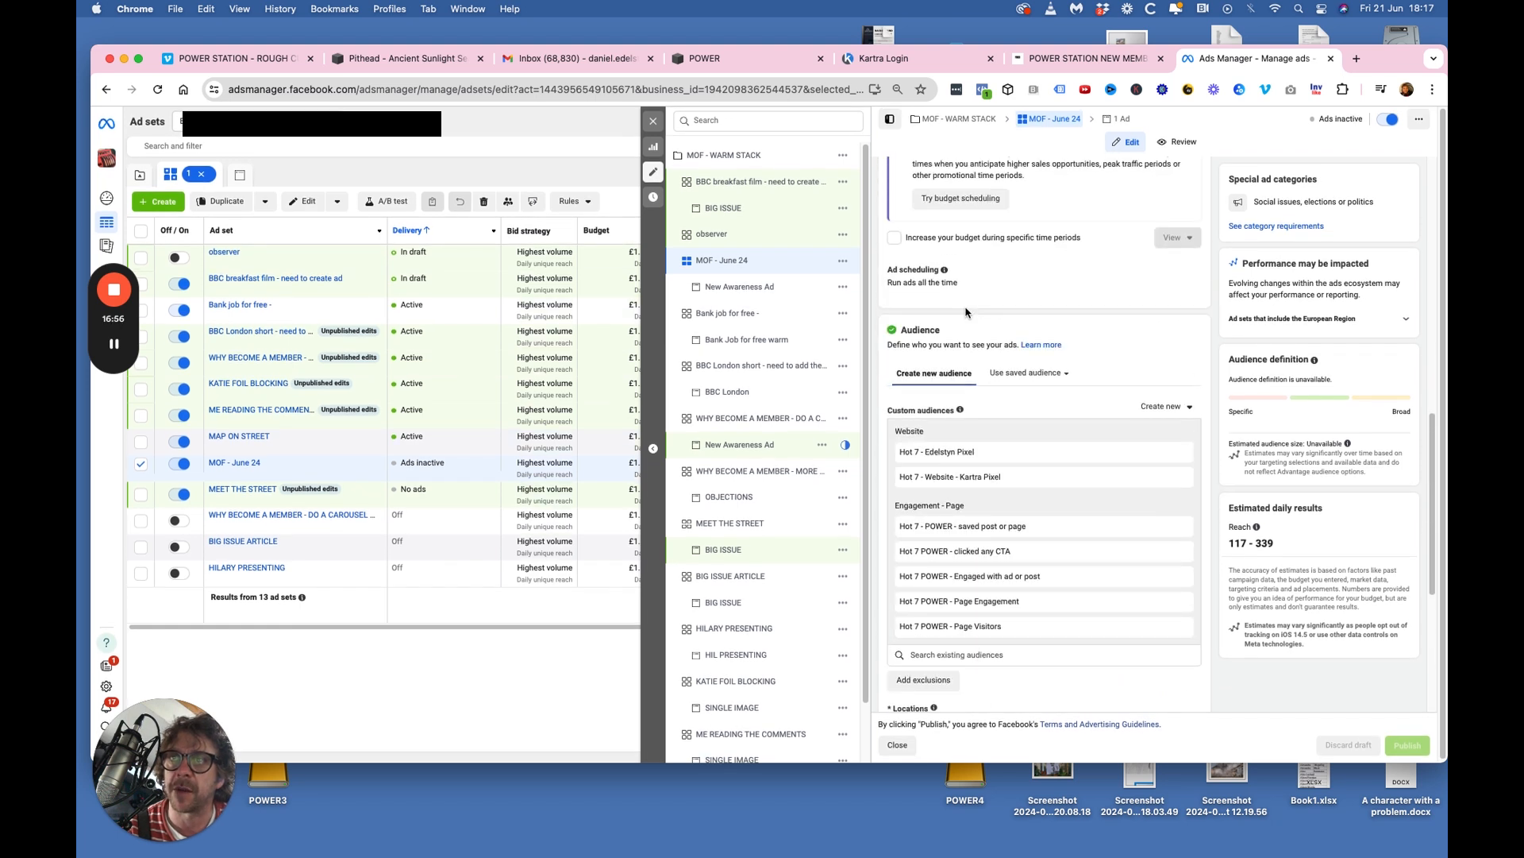
scroll(977, 552, "down", 10)
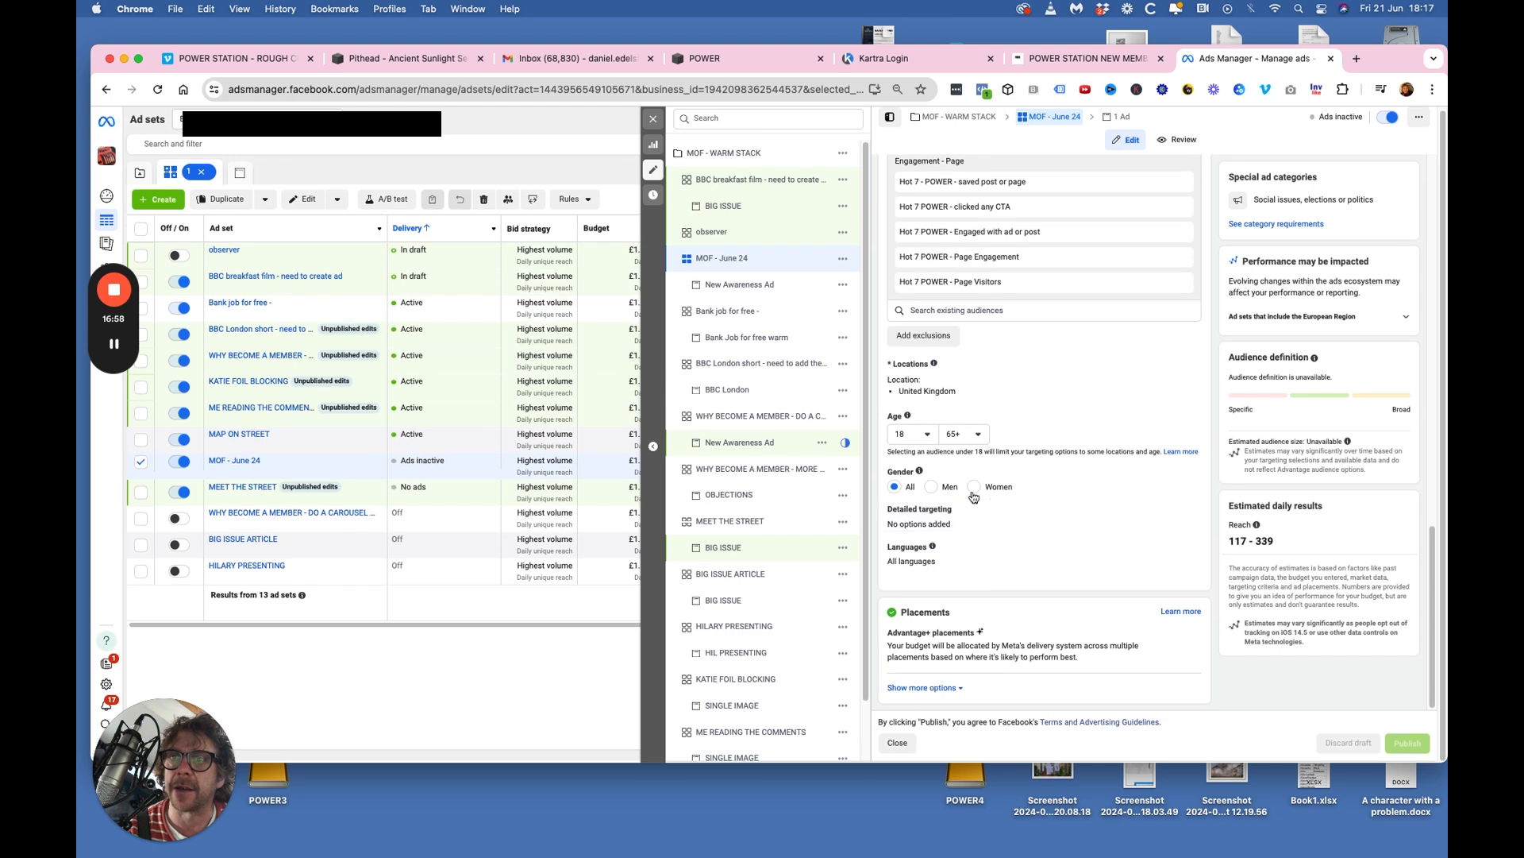
Close the ad set editor and open the New Awareness Ad of the MOF - June 24 ad set for editing.
left_click(653, 119)
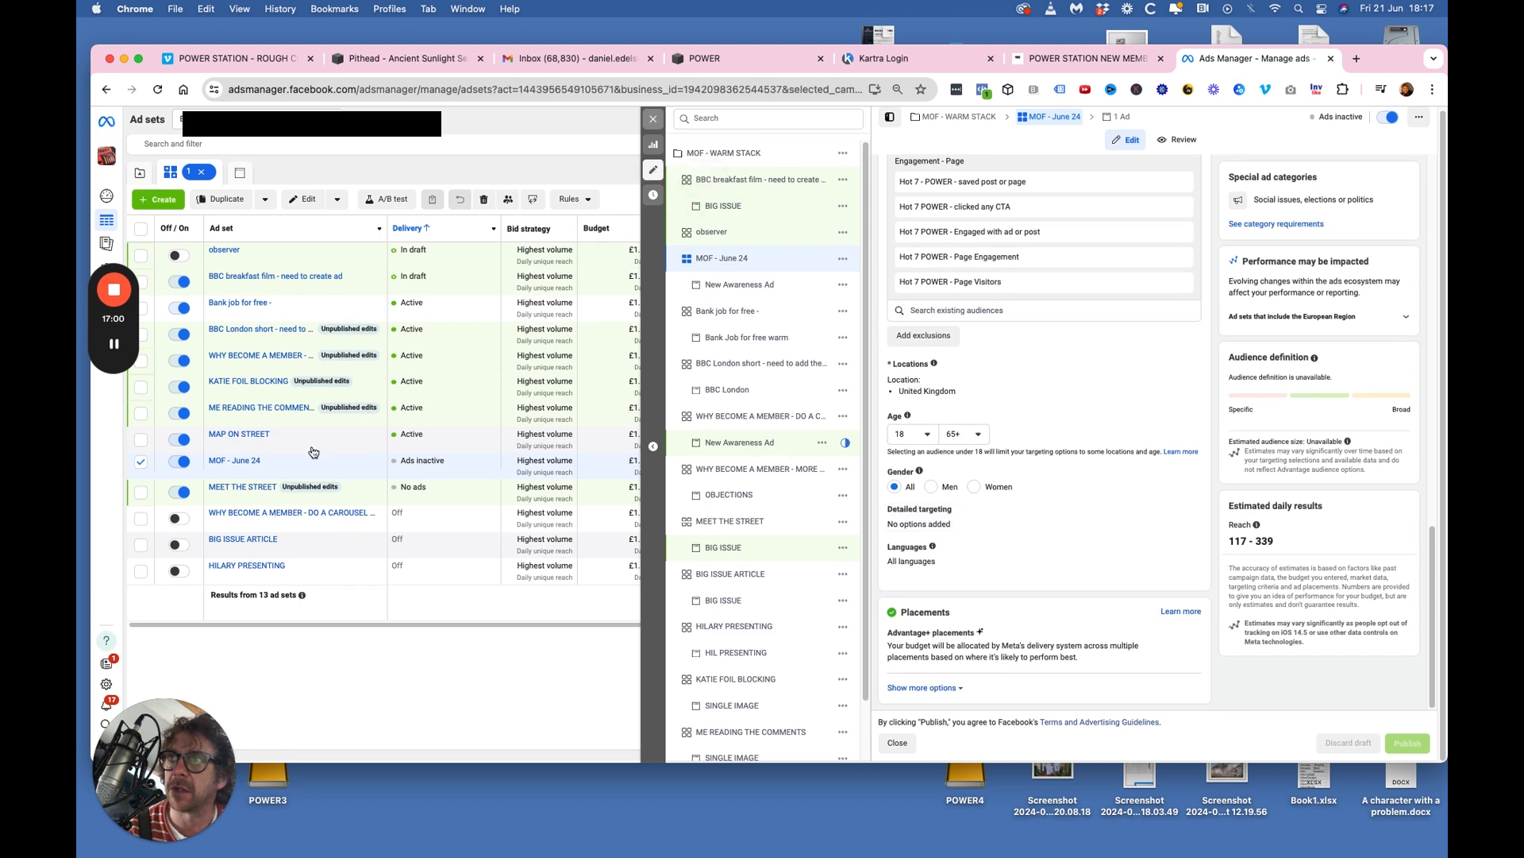
left_click(232, 460)
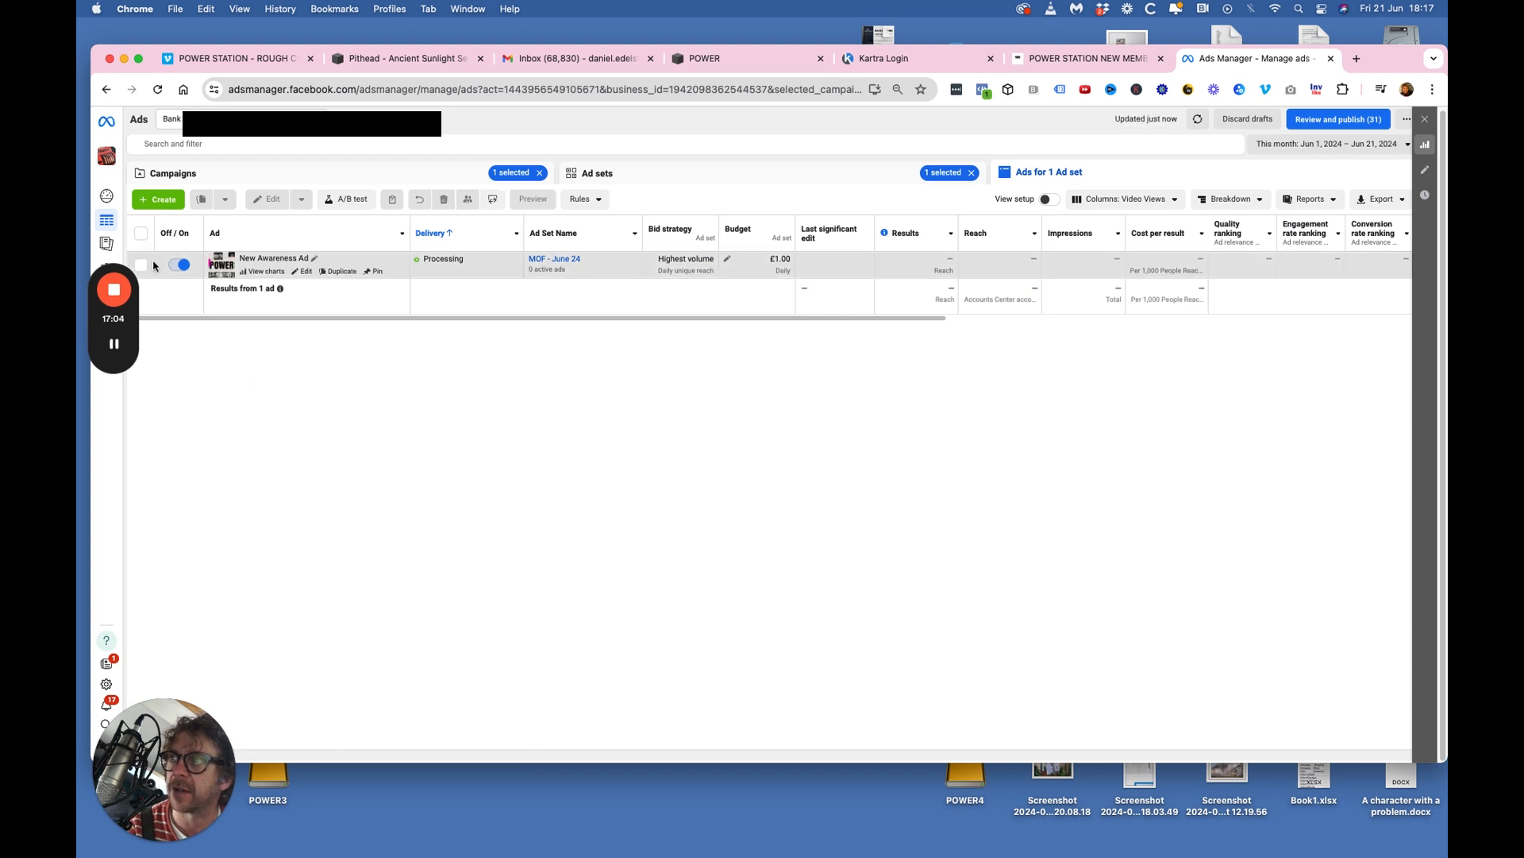
left_click(140, 264)
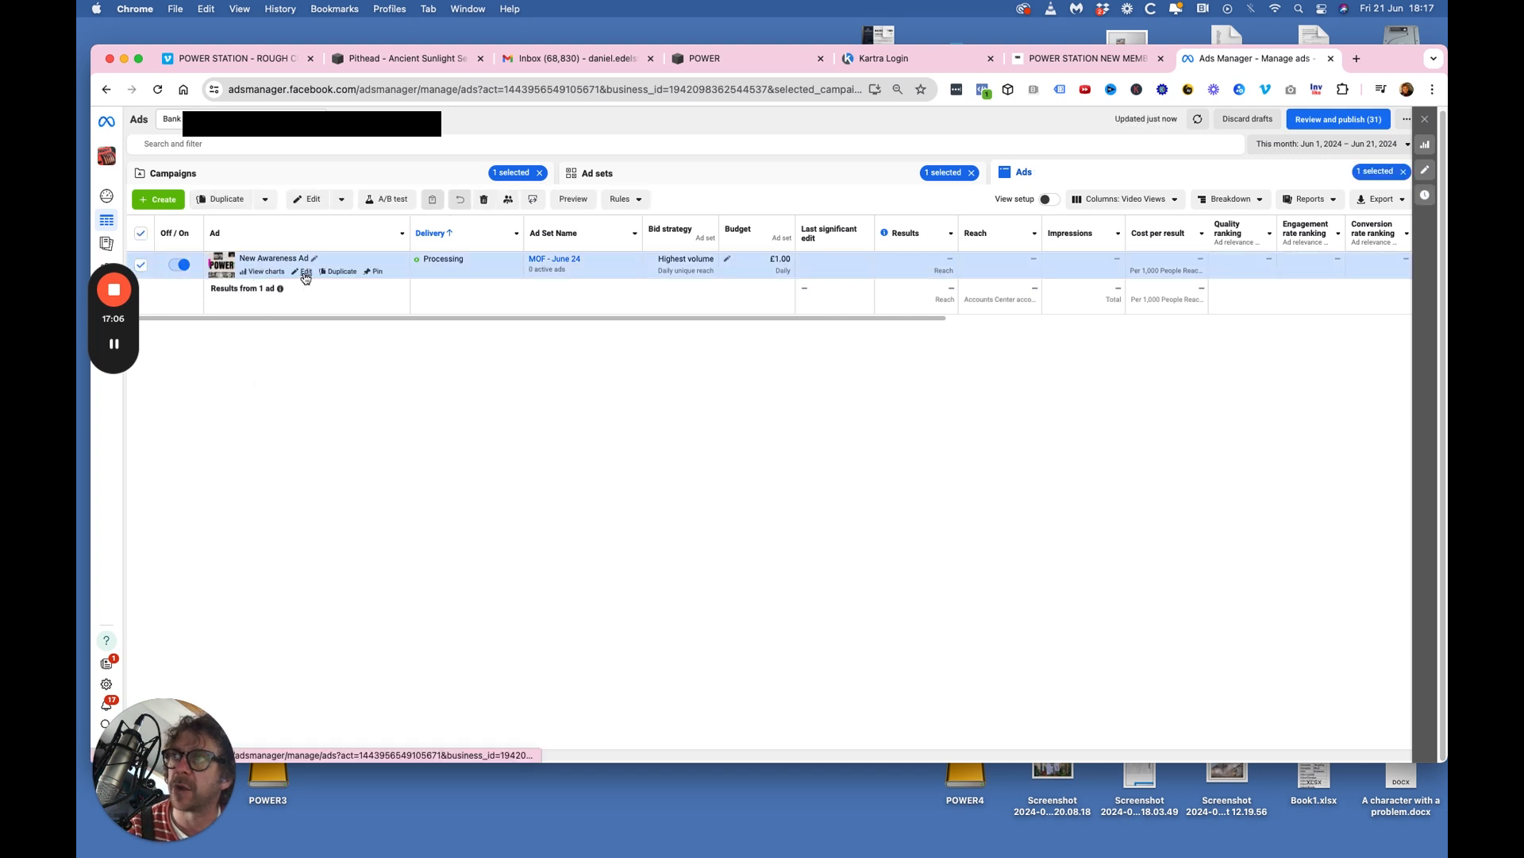
left_click(306, 272)
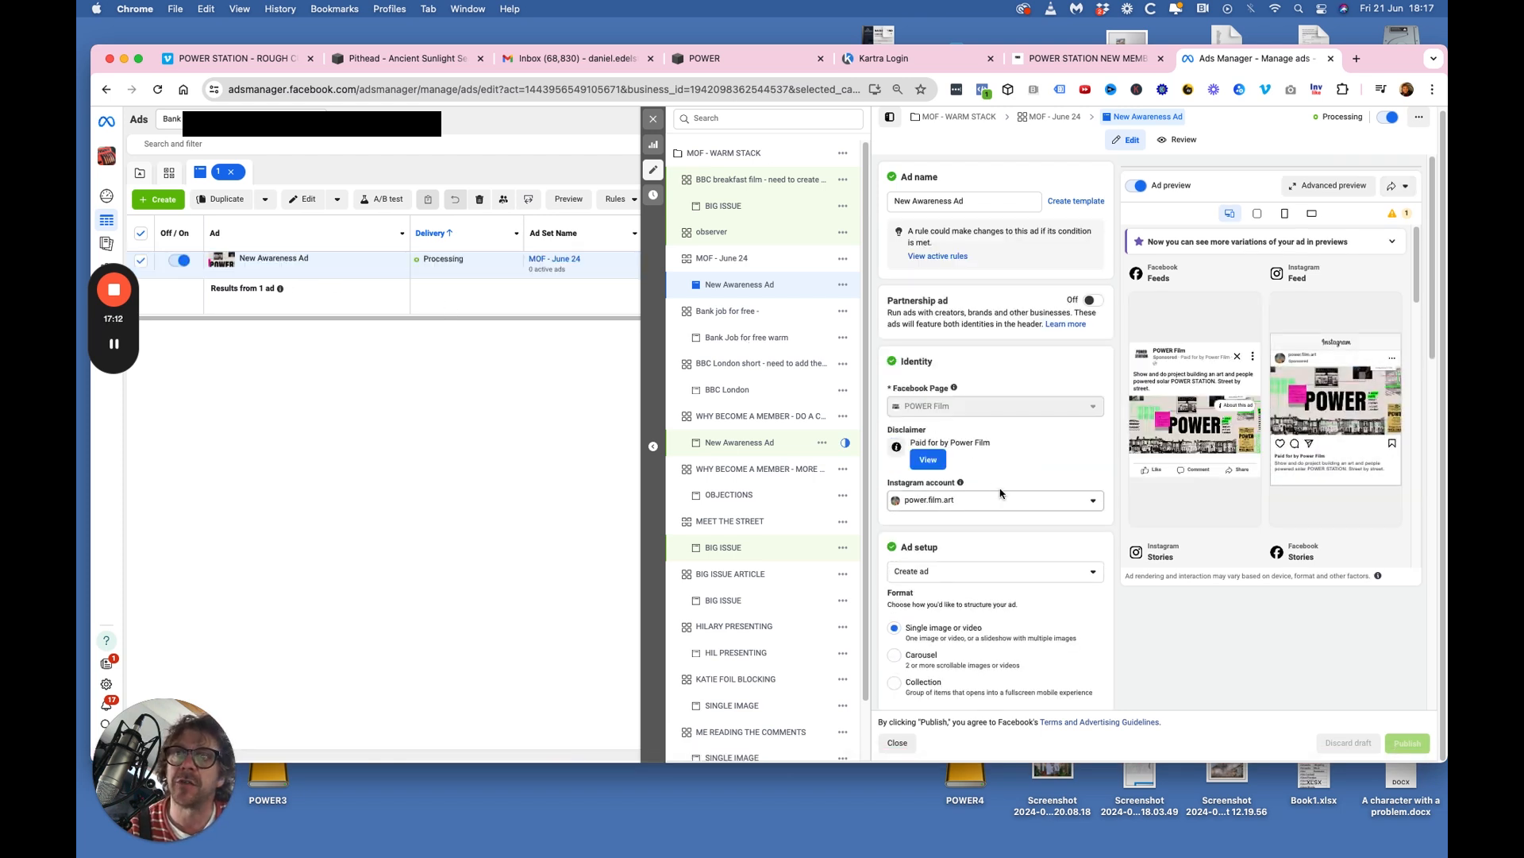
Rename the New Awareness Ad as "power welcome pack".
left_click_drag(973, 203, 868, 196)
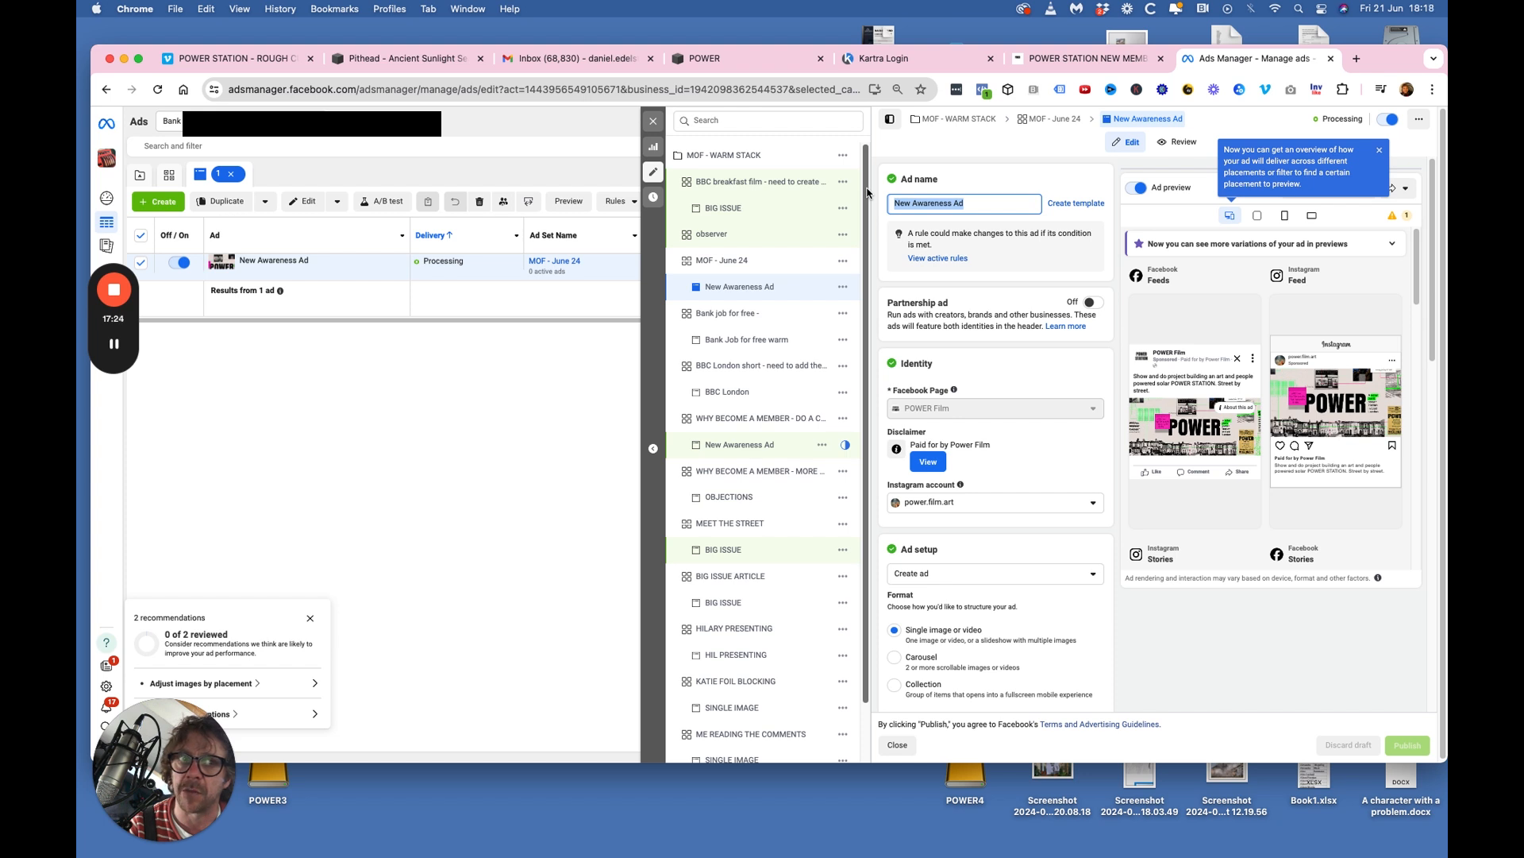
type("power welcome pack")
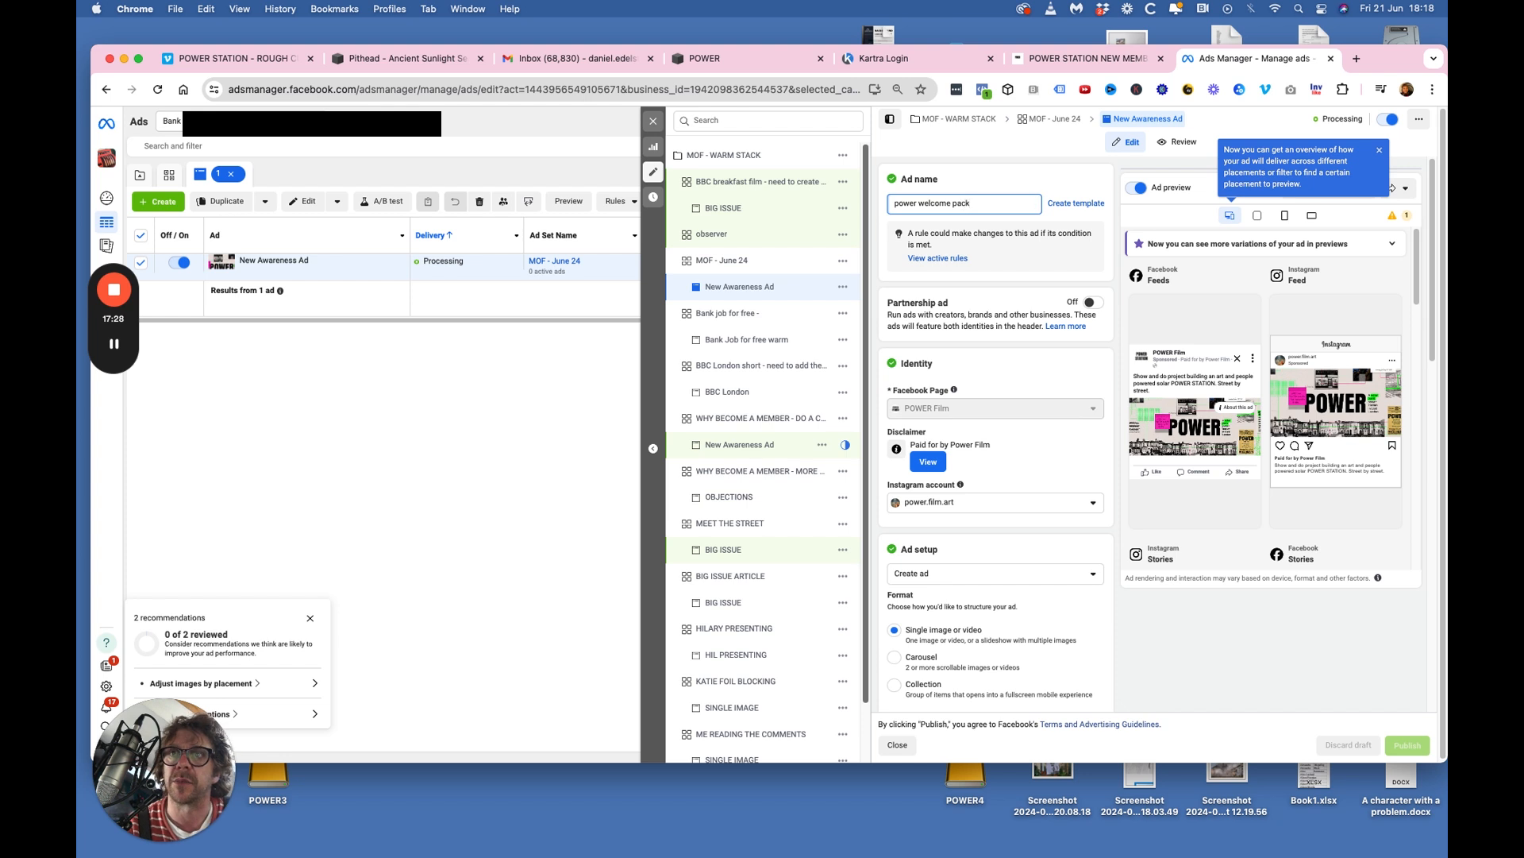
left_click(1026, 457)
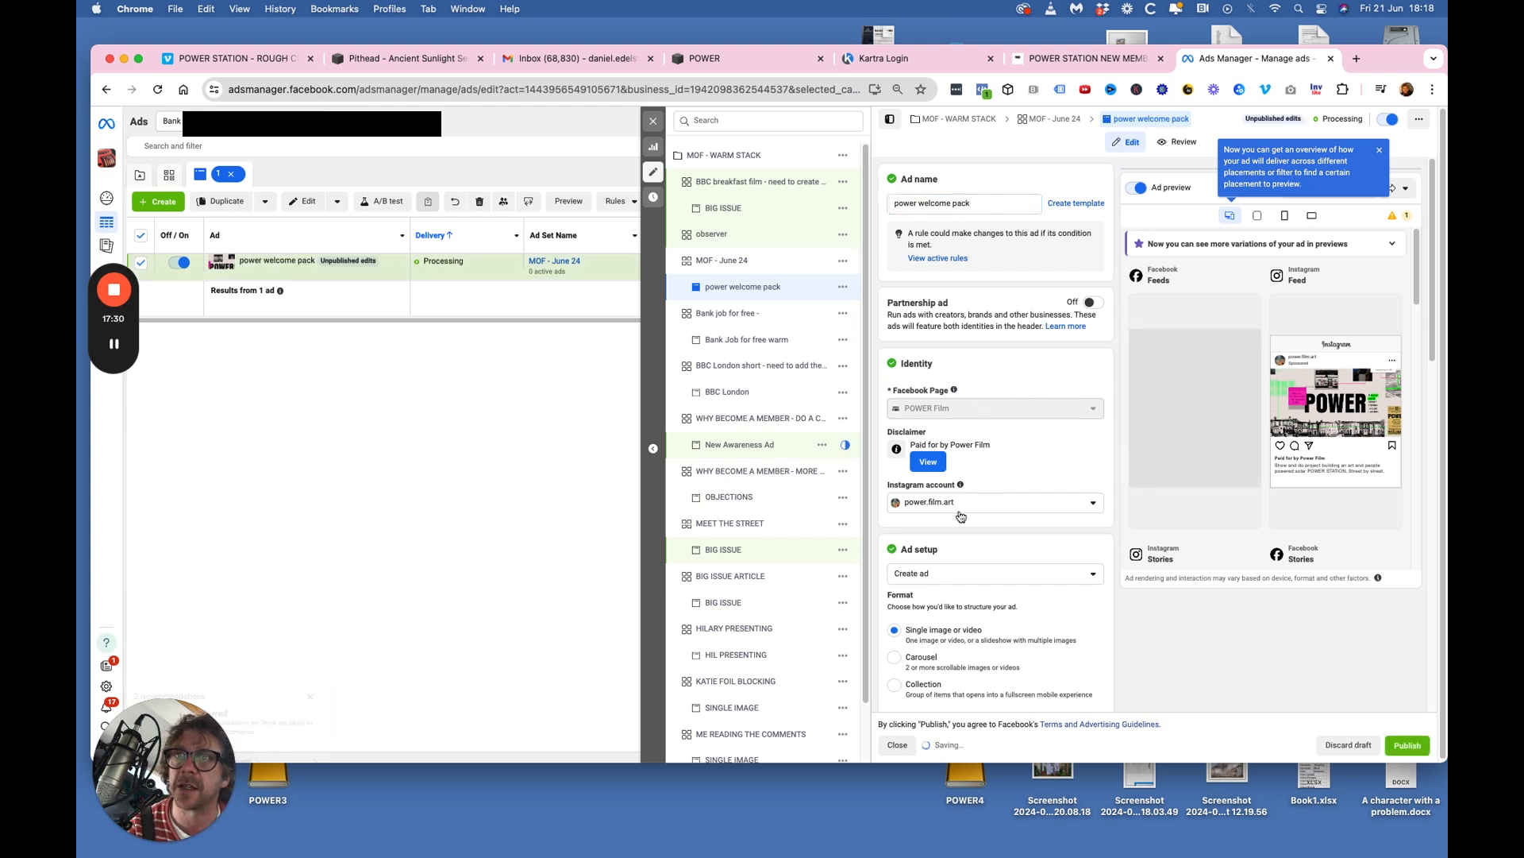
Switch the ad setup from creating an ad to Use existing post.
scroll(992, 500, "down", 5)
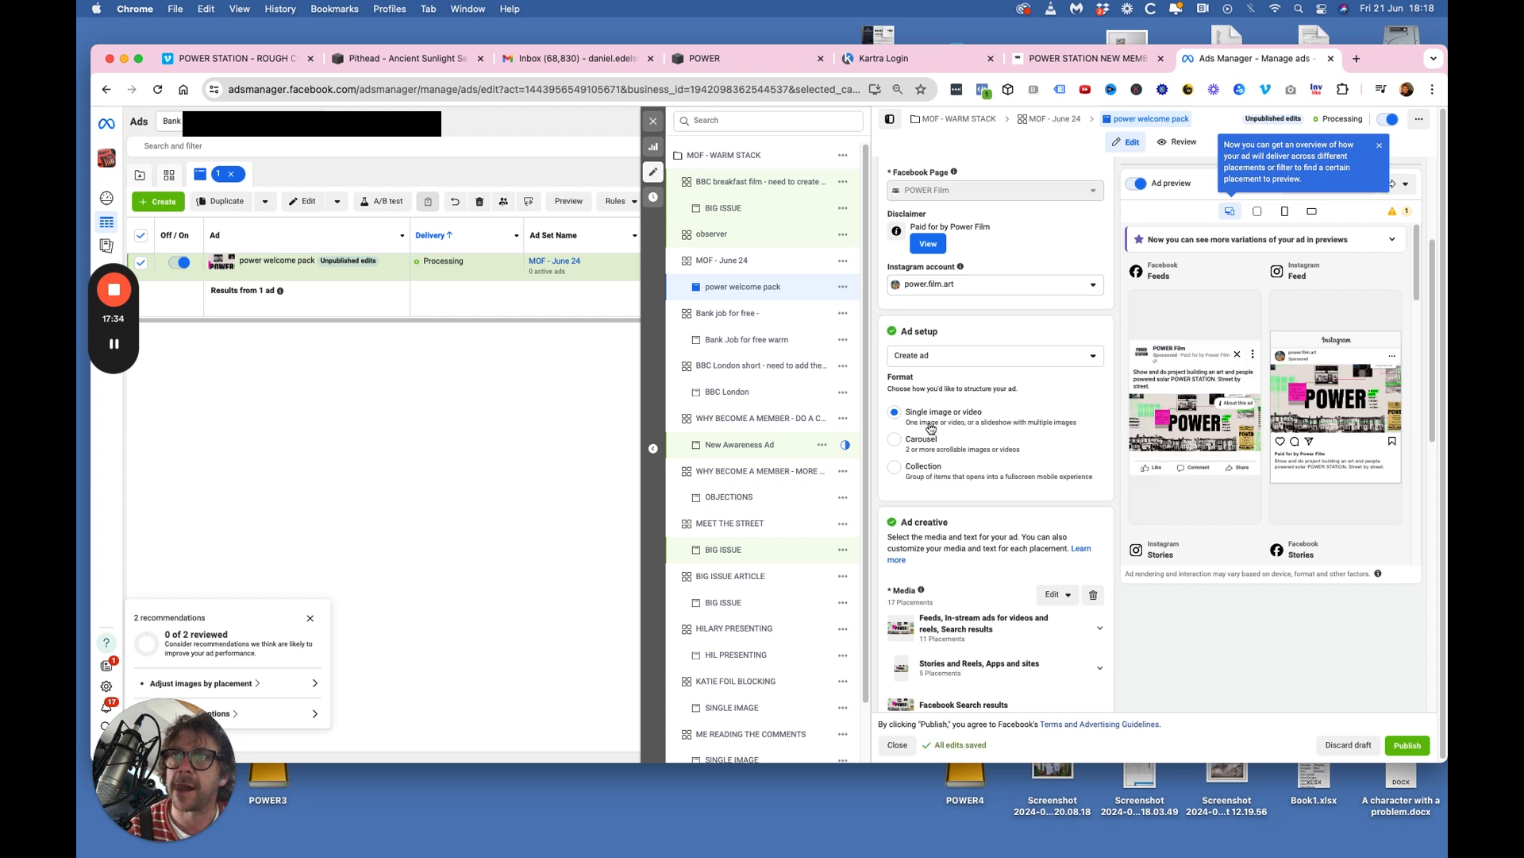
left_click(922, 364)
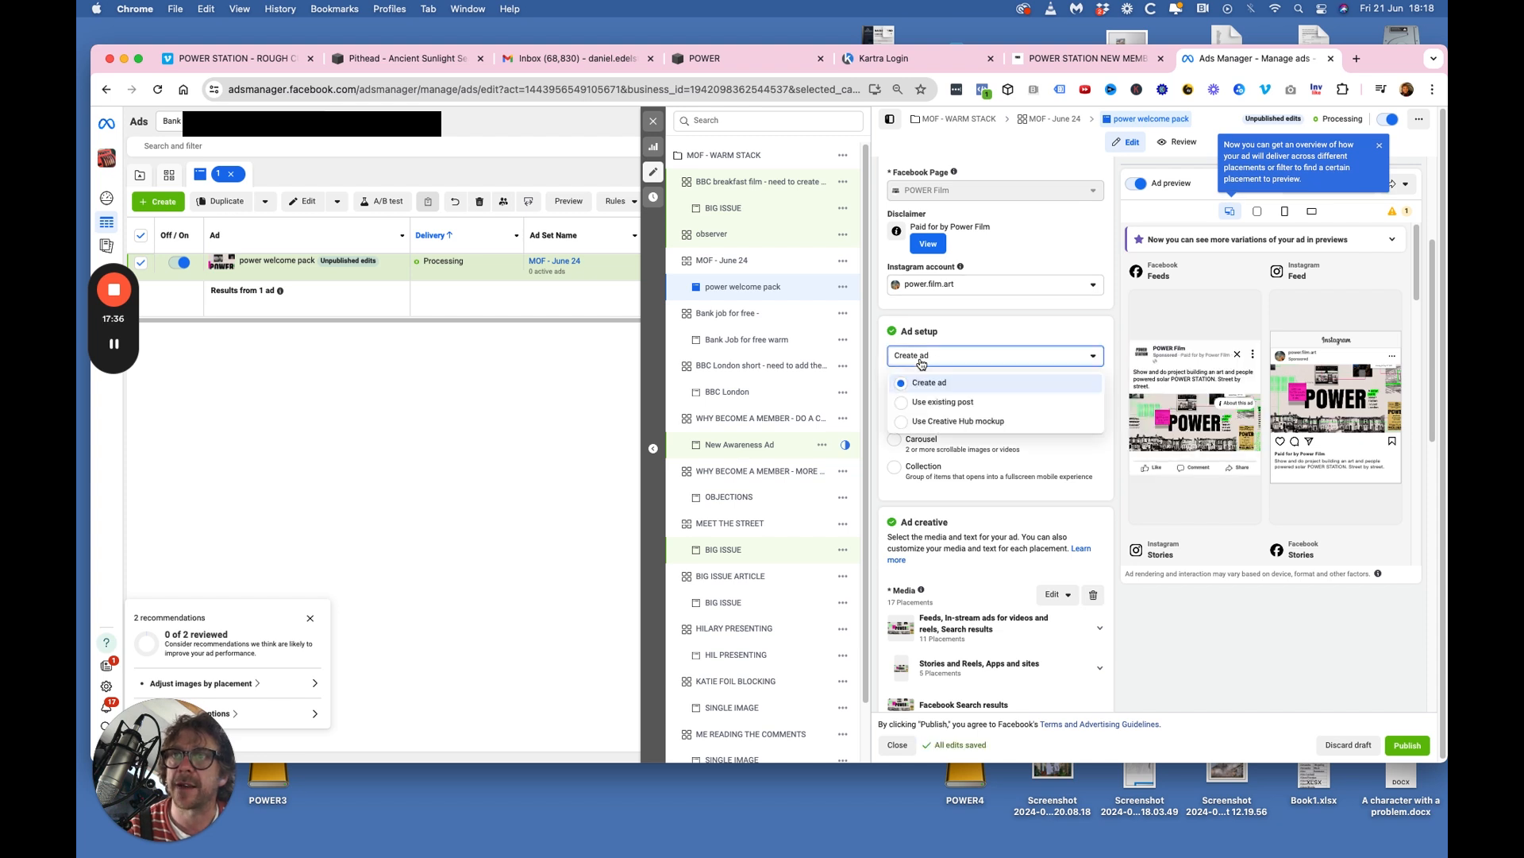
left_click(923, 403)
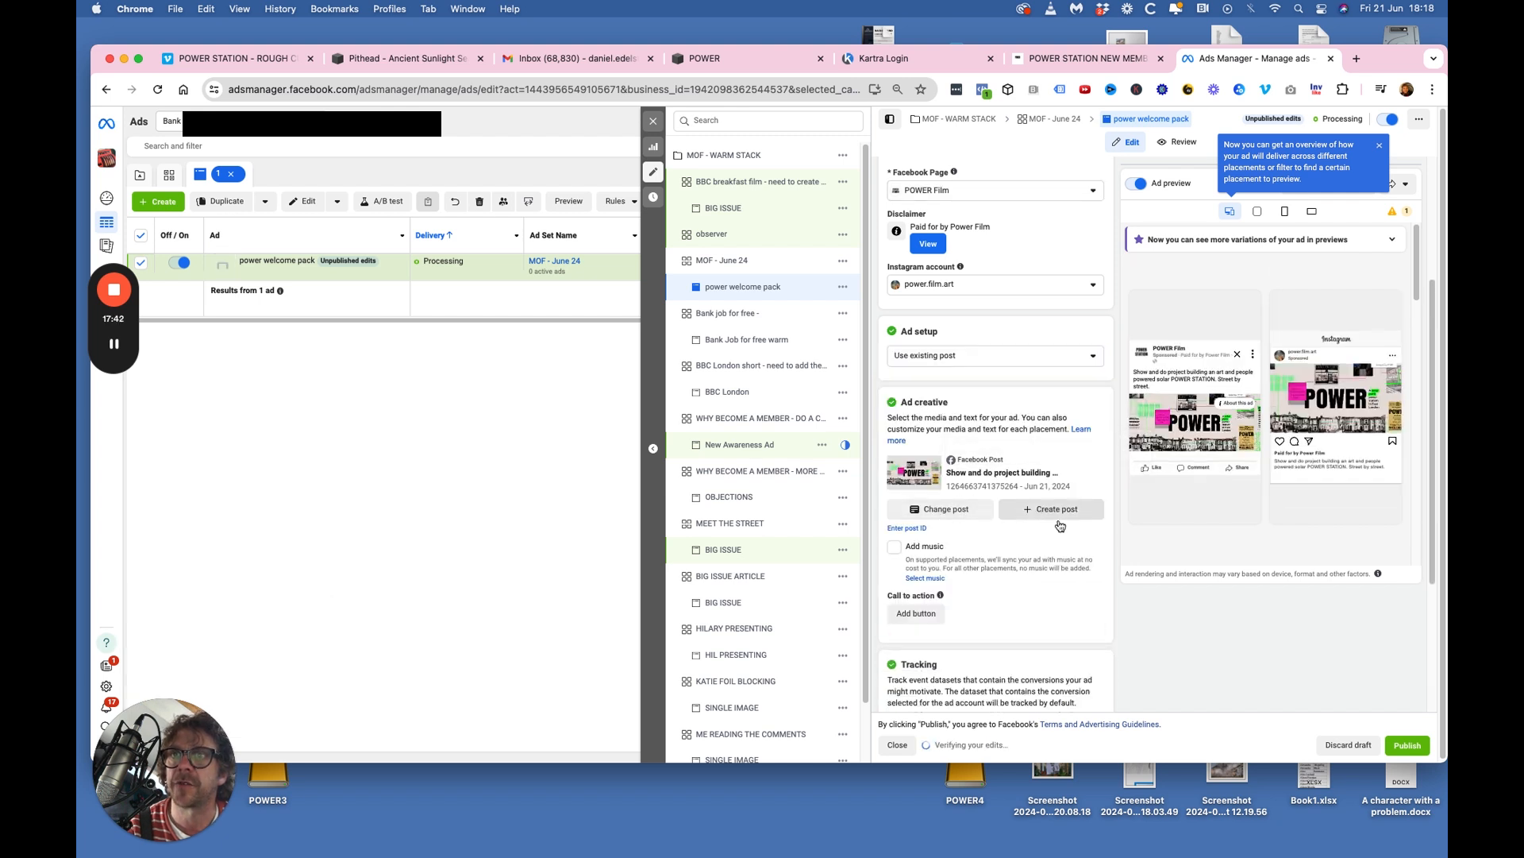
Replace the ad's post with the June 20 Instagram carousel about packing for new members of the power station.
left_click(957, 514)
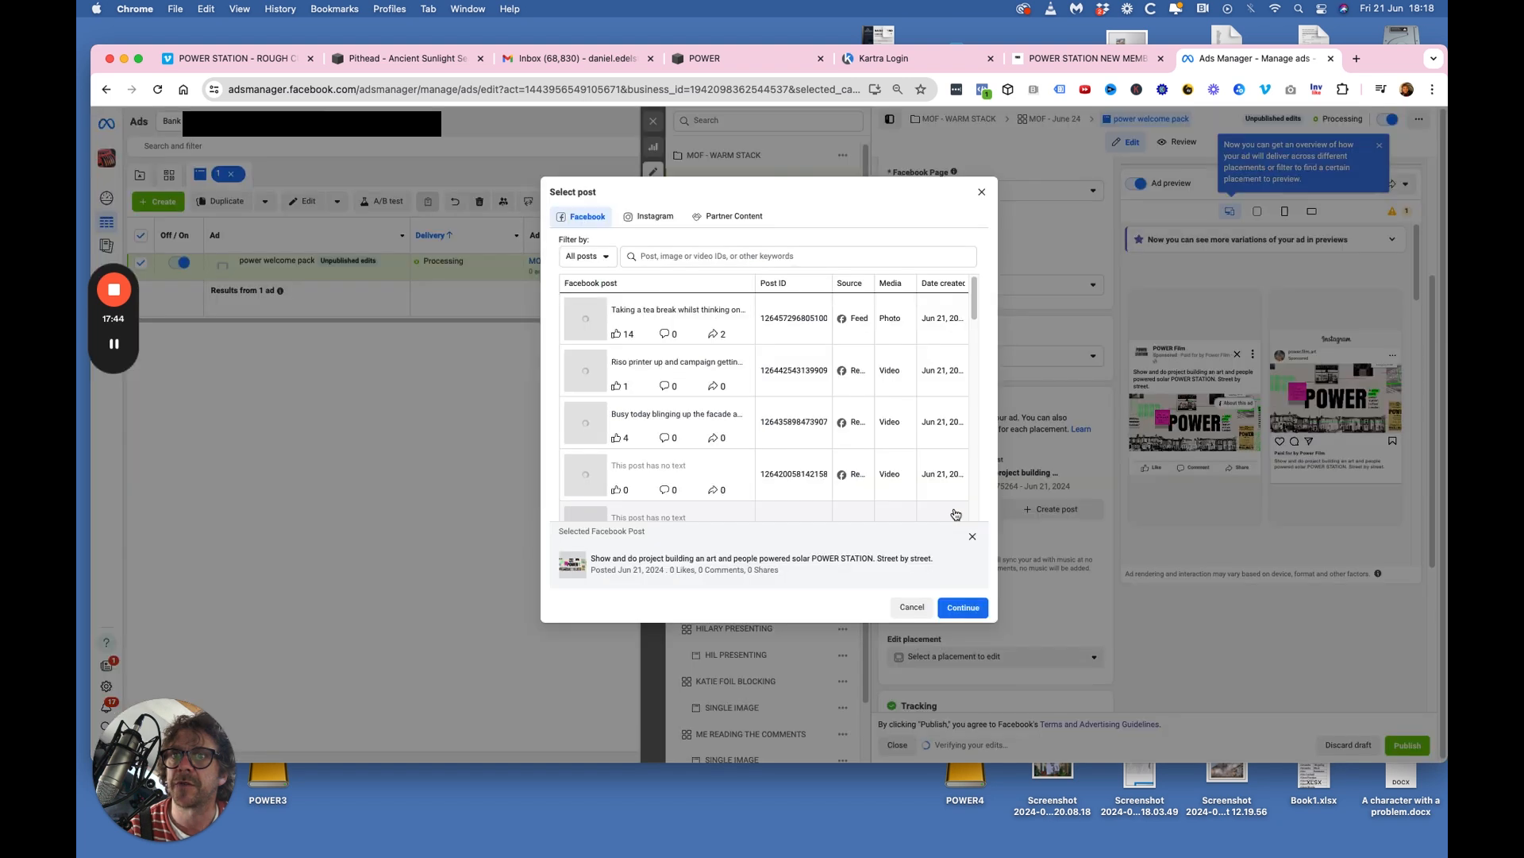
scroll(711, 393, "down", 2)
scroll(711, 400, "down", 3)
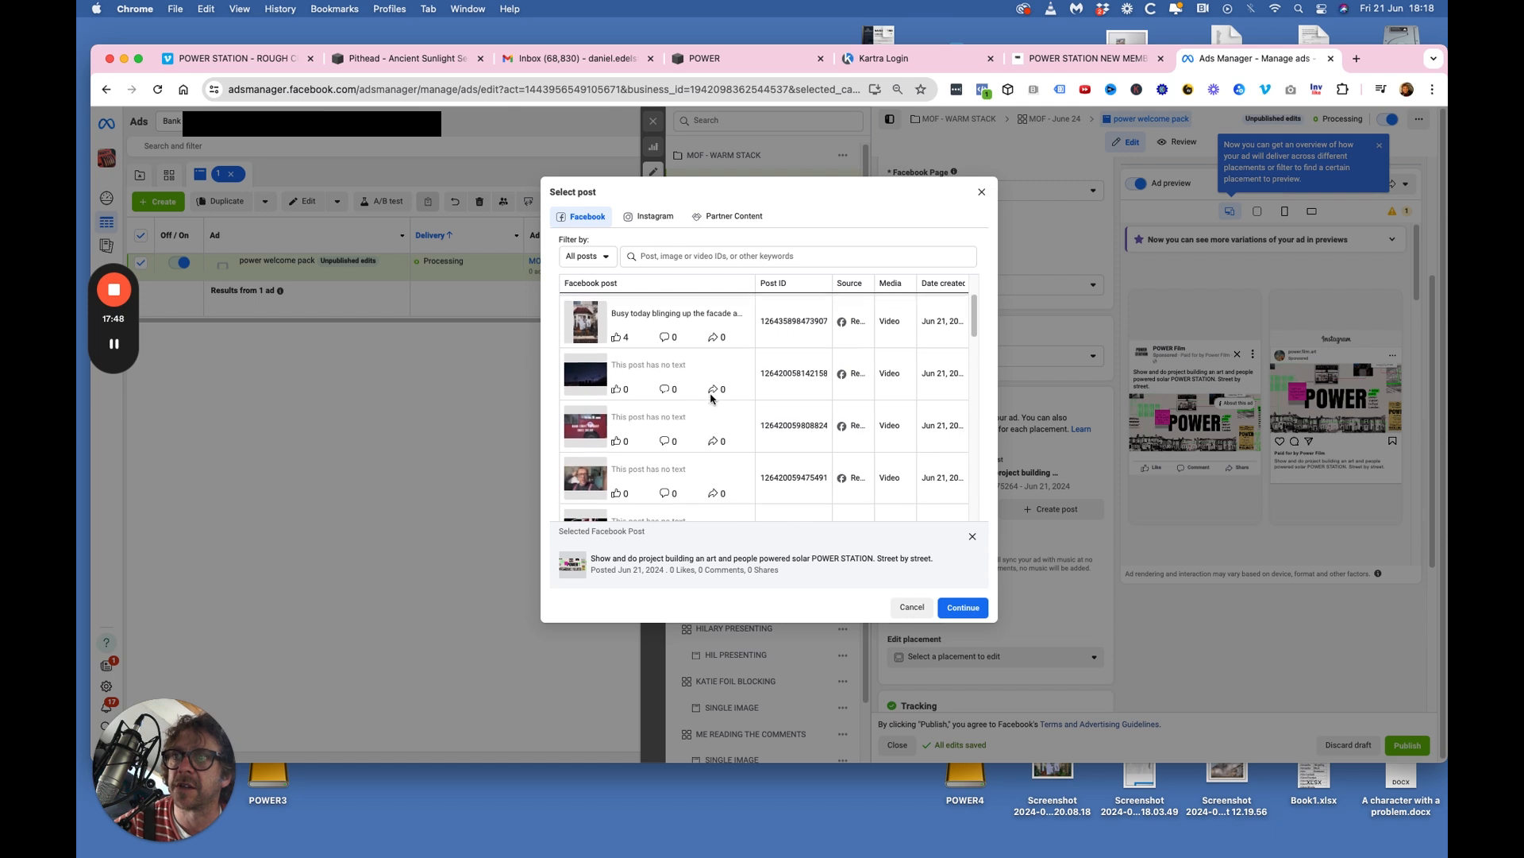
scroll(713, 397, "up", 5)
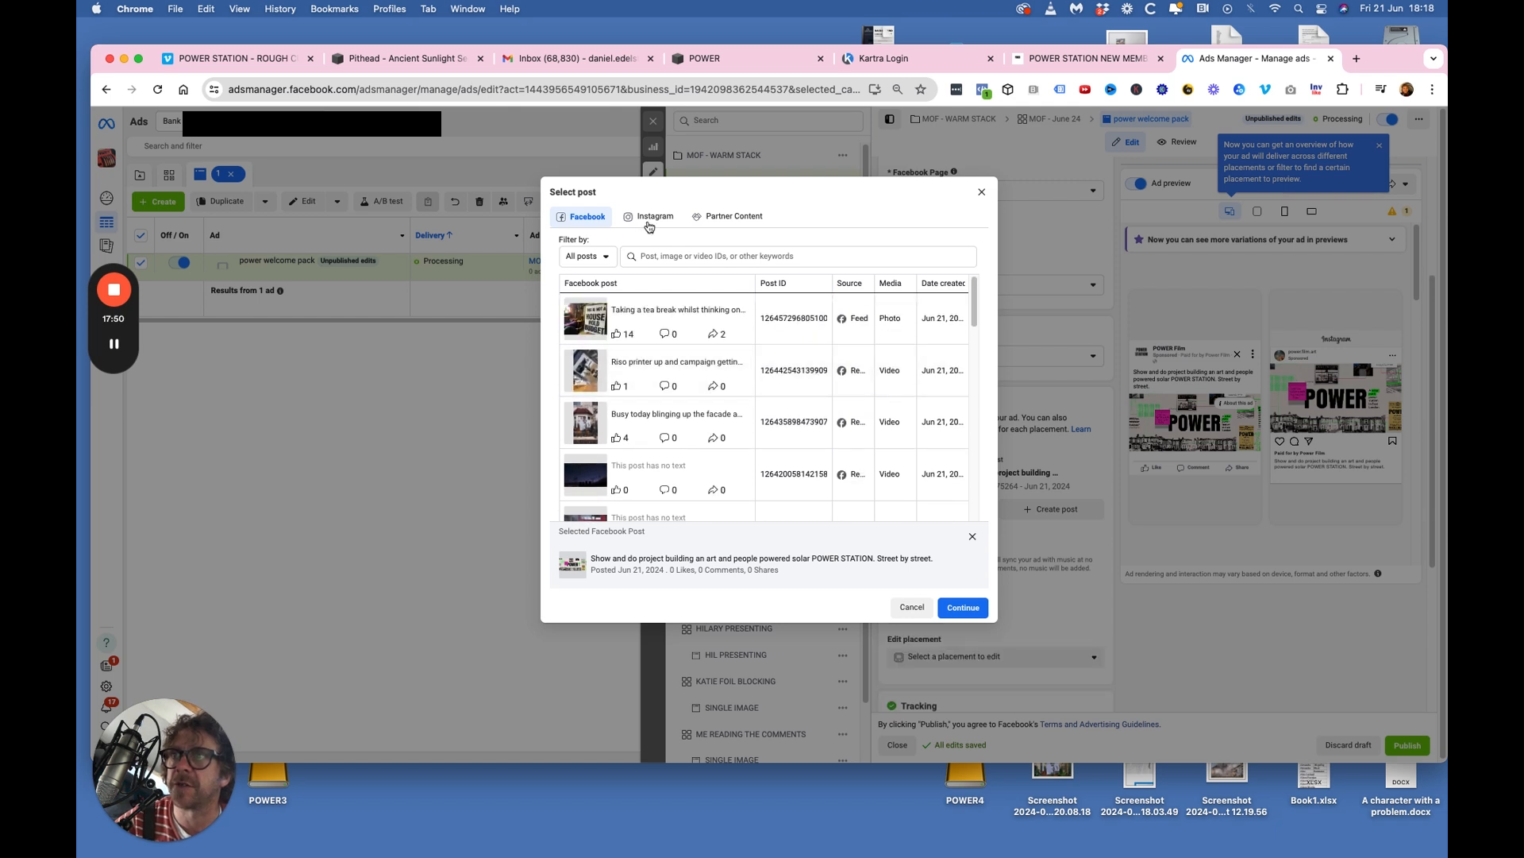
left_click(648, 216)
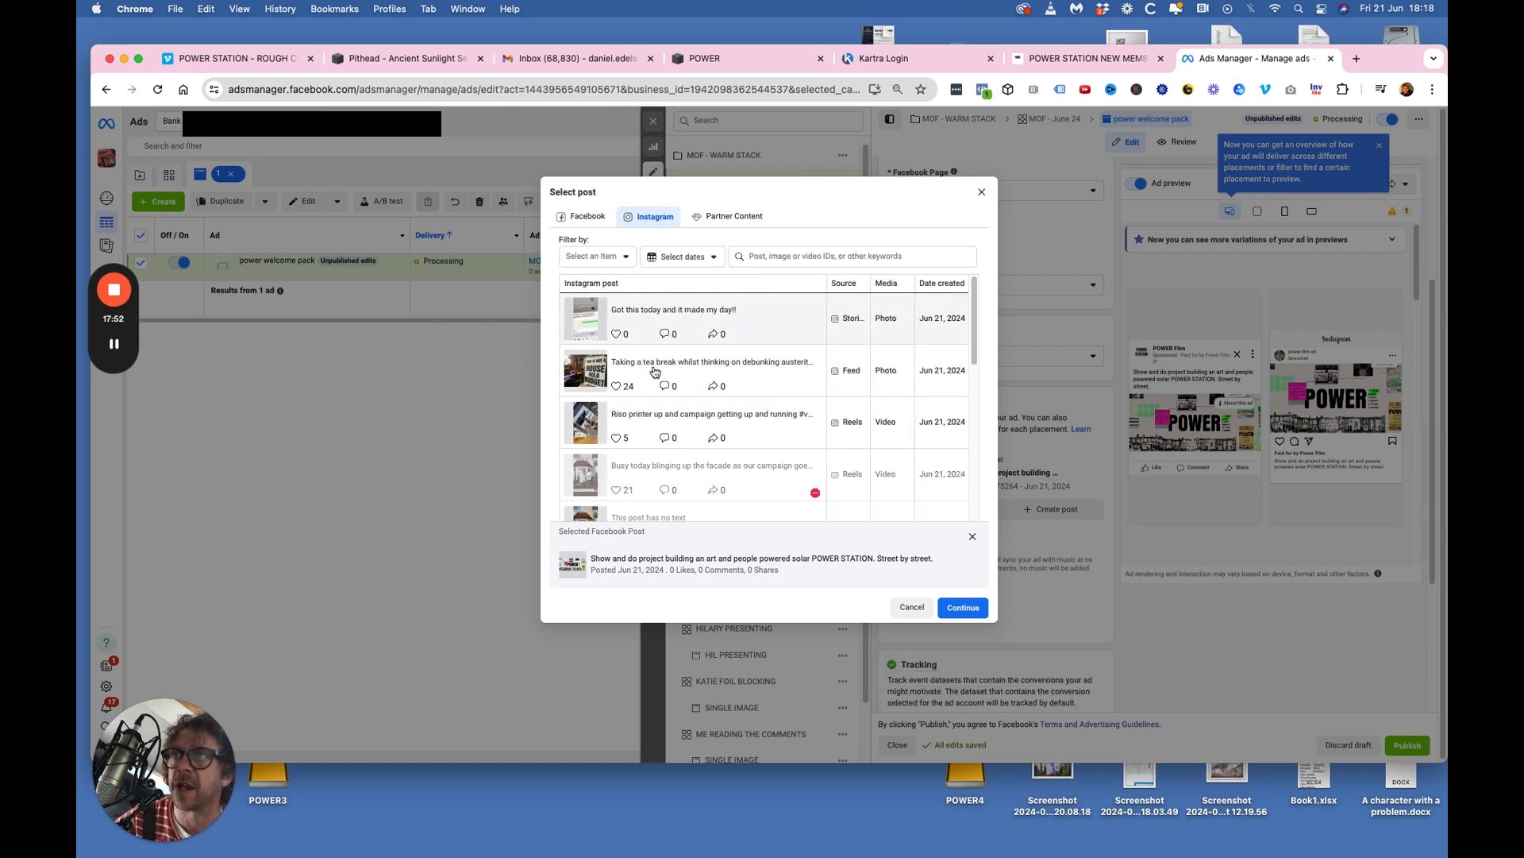
scroll(660, 439, "down", 3)
scroll(660, 439, "down", 1)
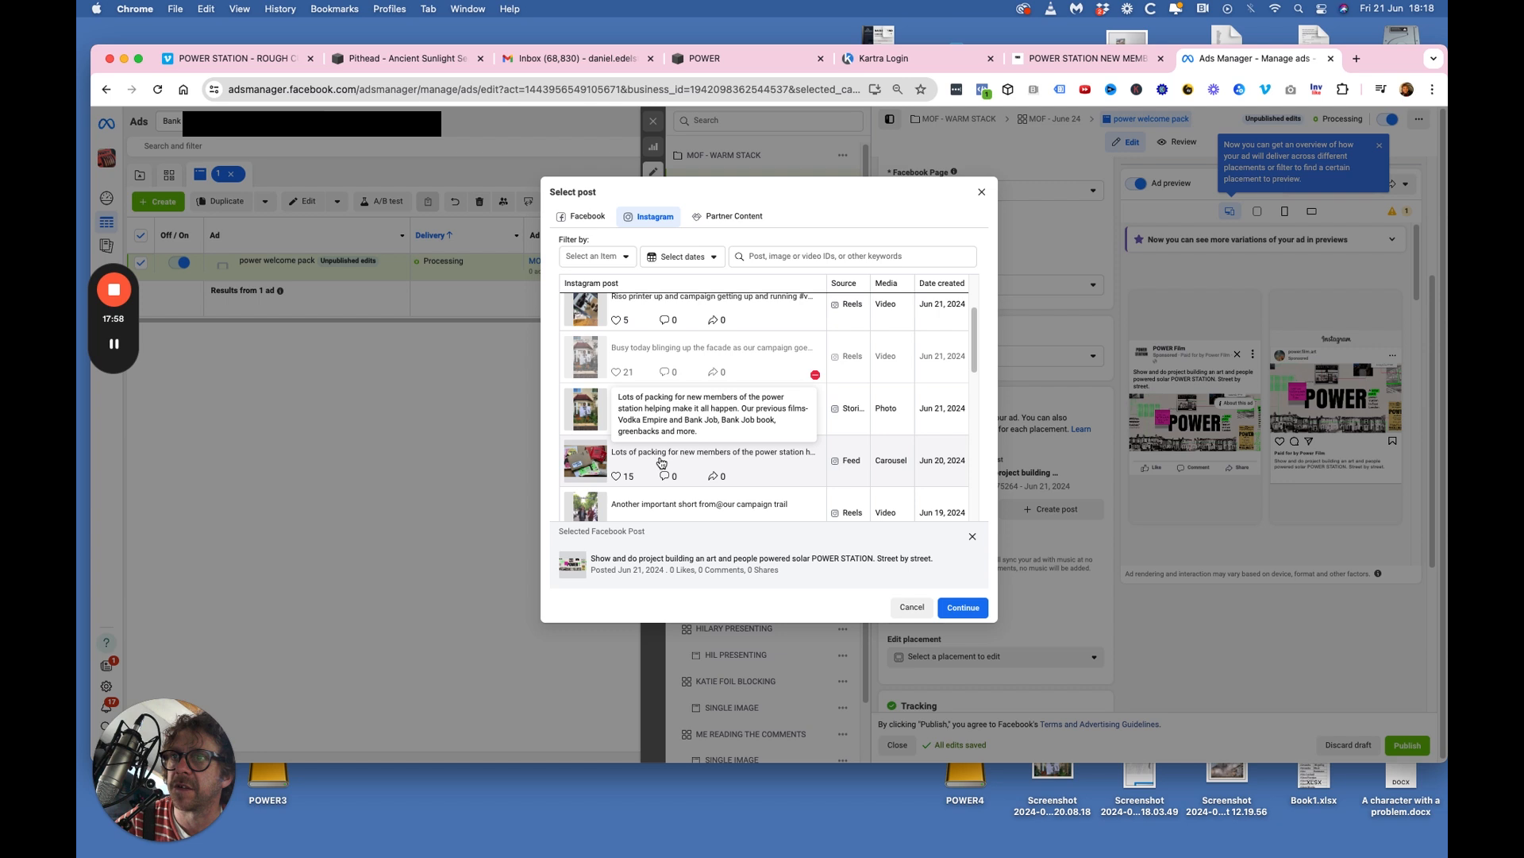
left_click(660, 462)
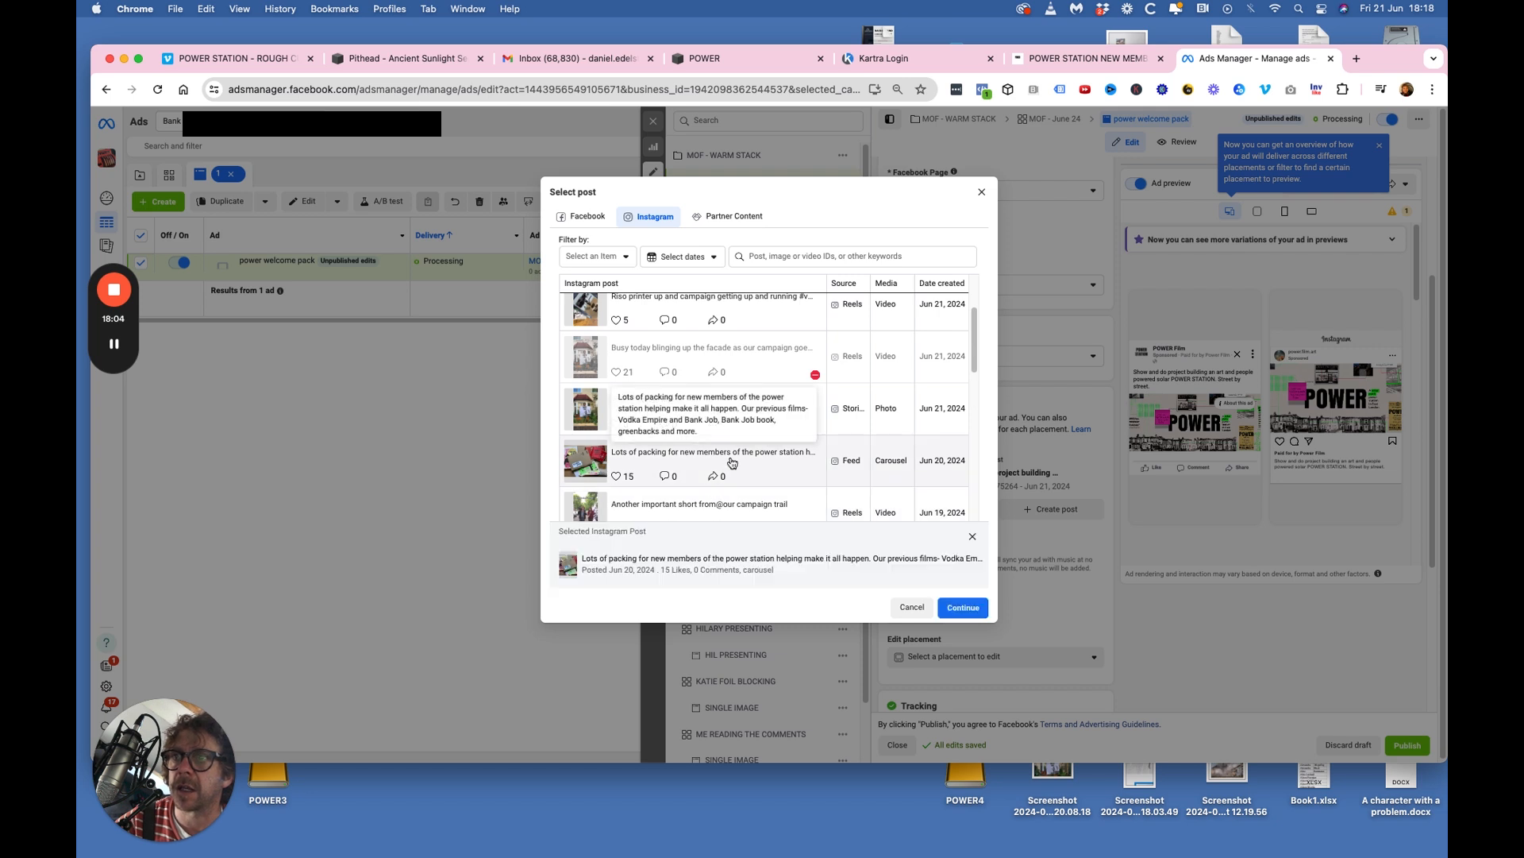
left_click(958, 608)
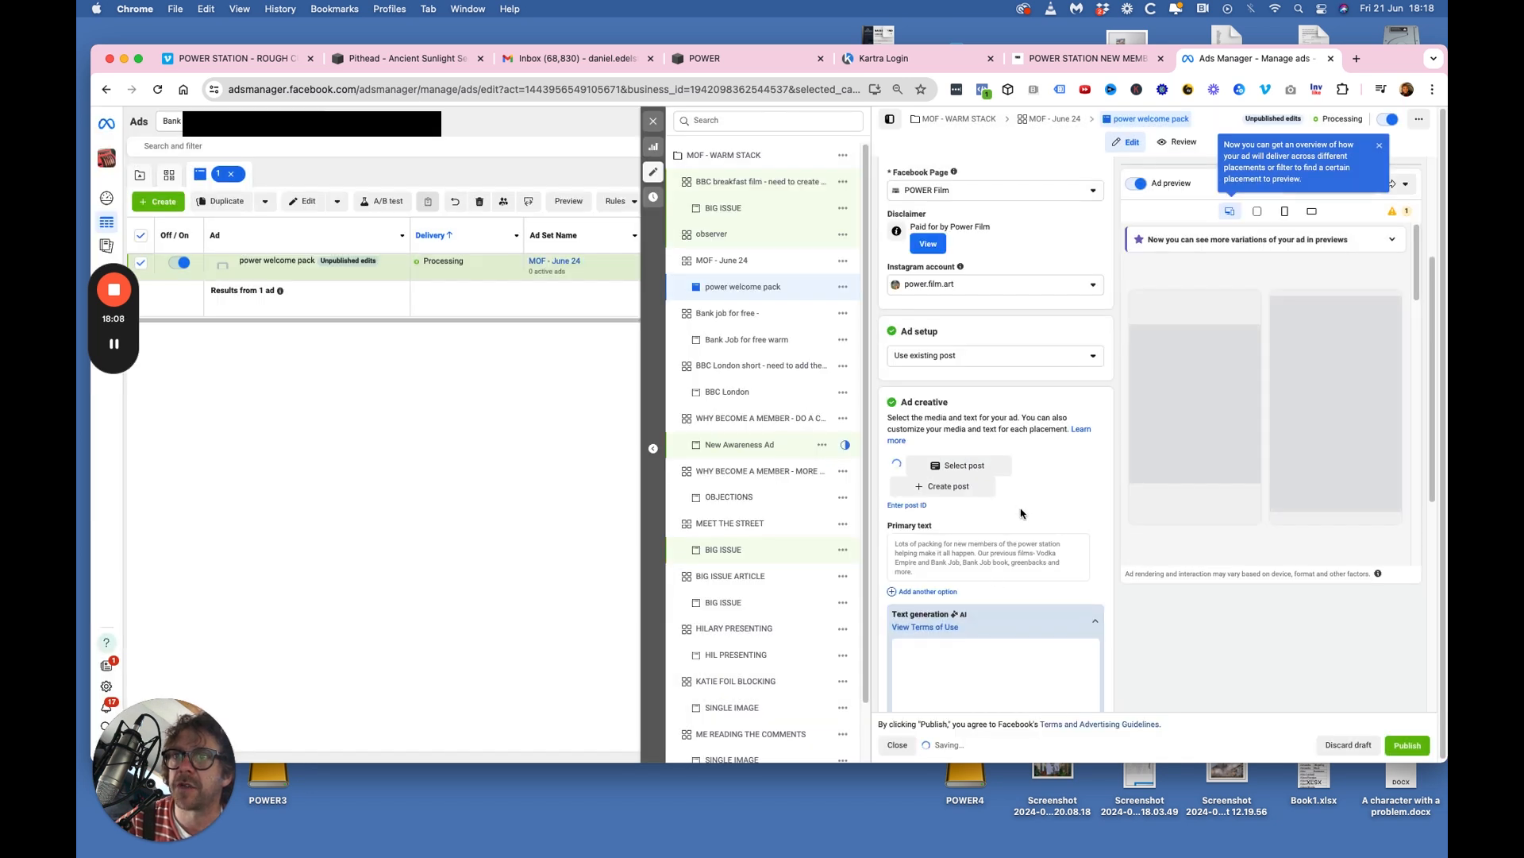
Set the ad's call to action to Order now and turn on website events tracking.
scroll(973, 484, "down", 5)
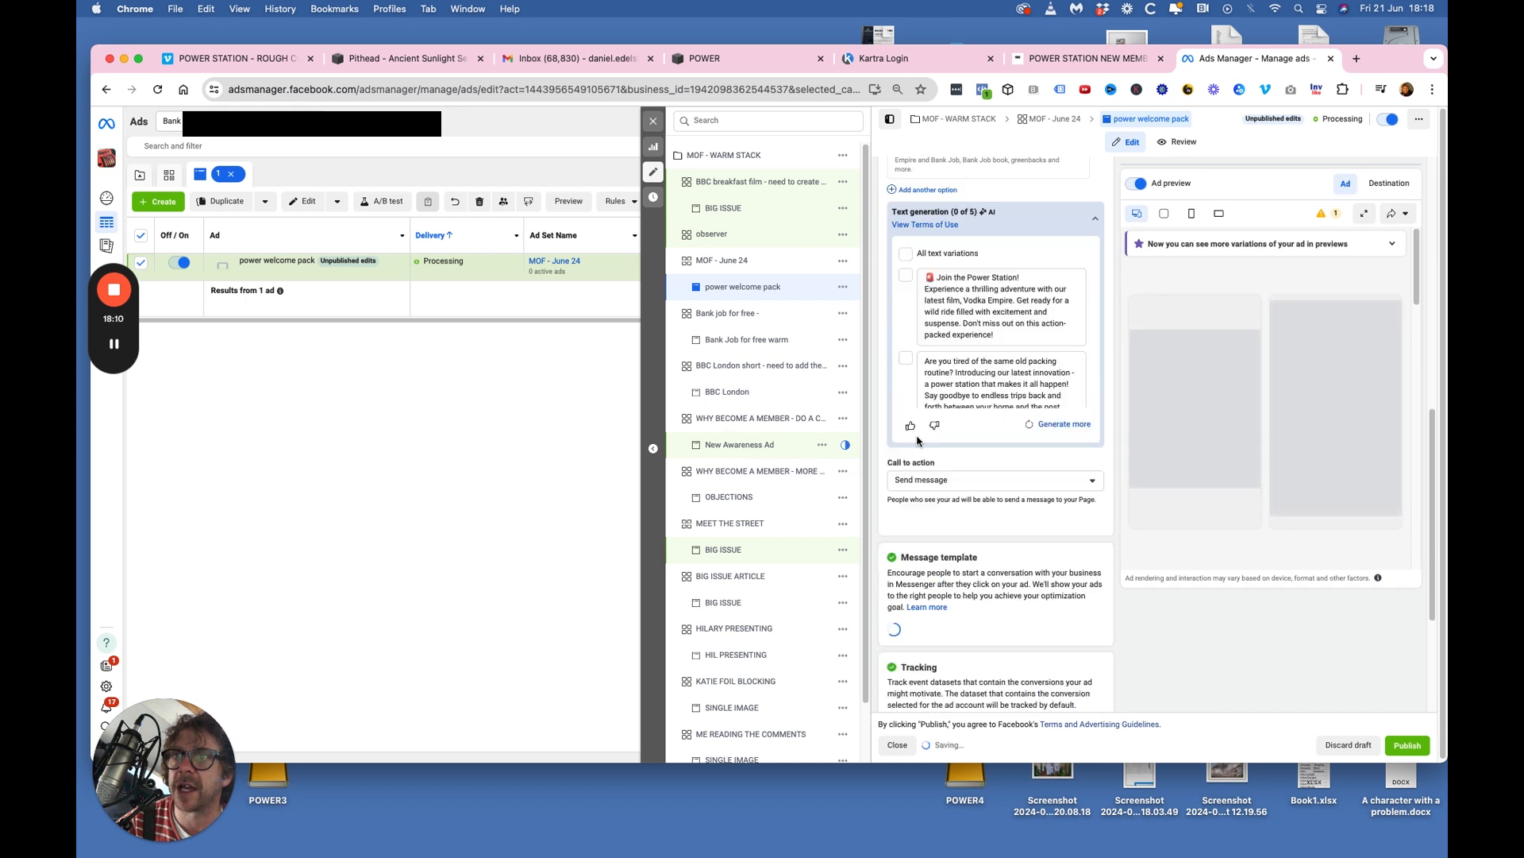
left_click(933, 487)
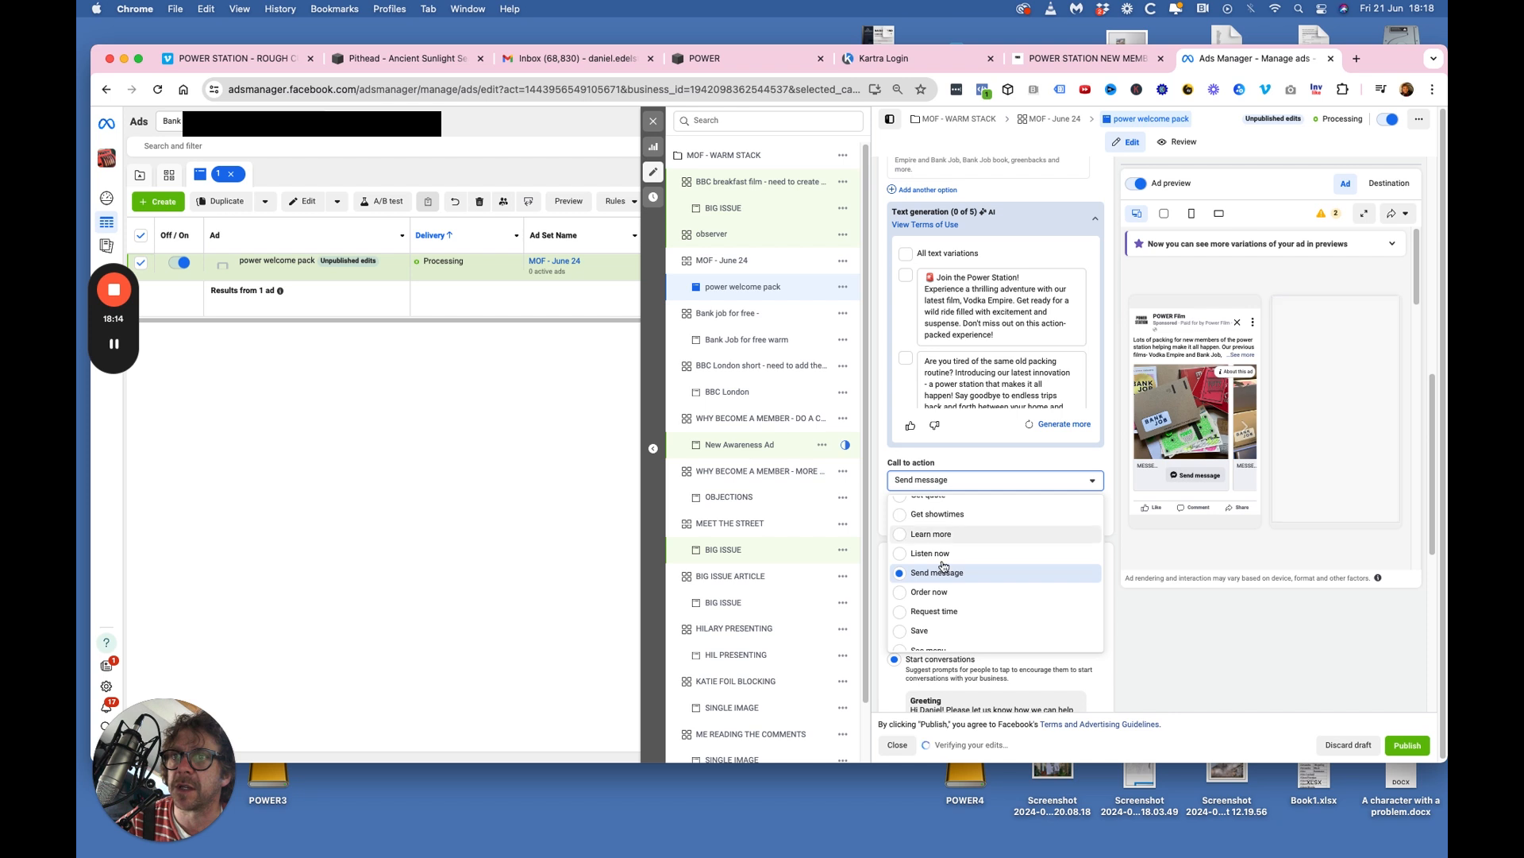
scroll(947, 579, "up", 3)
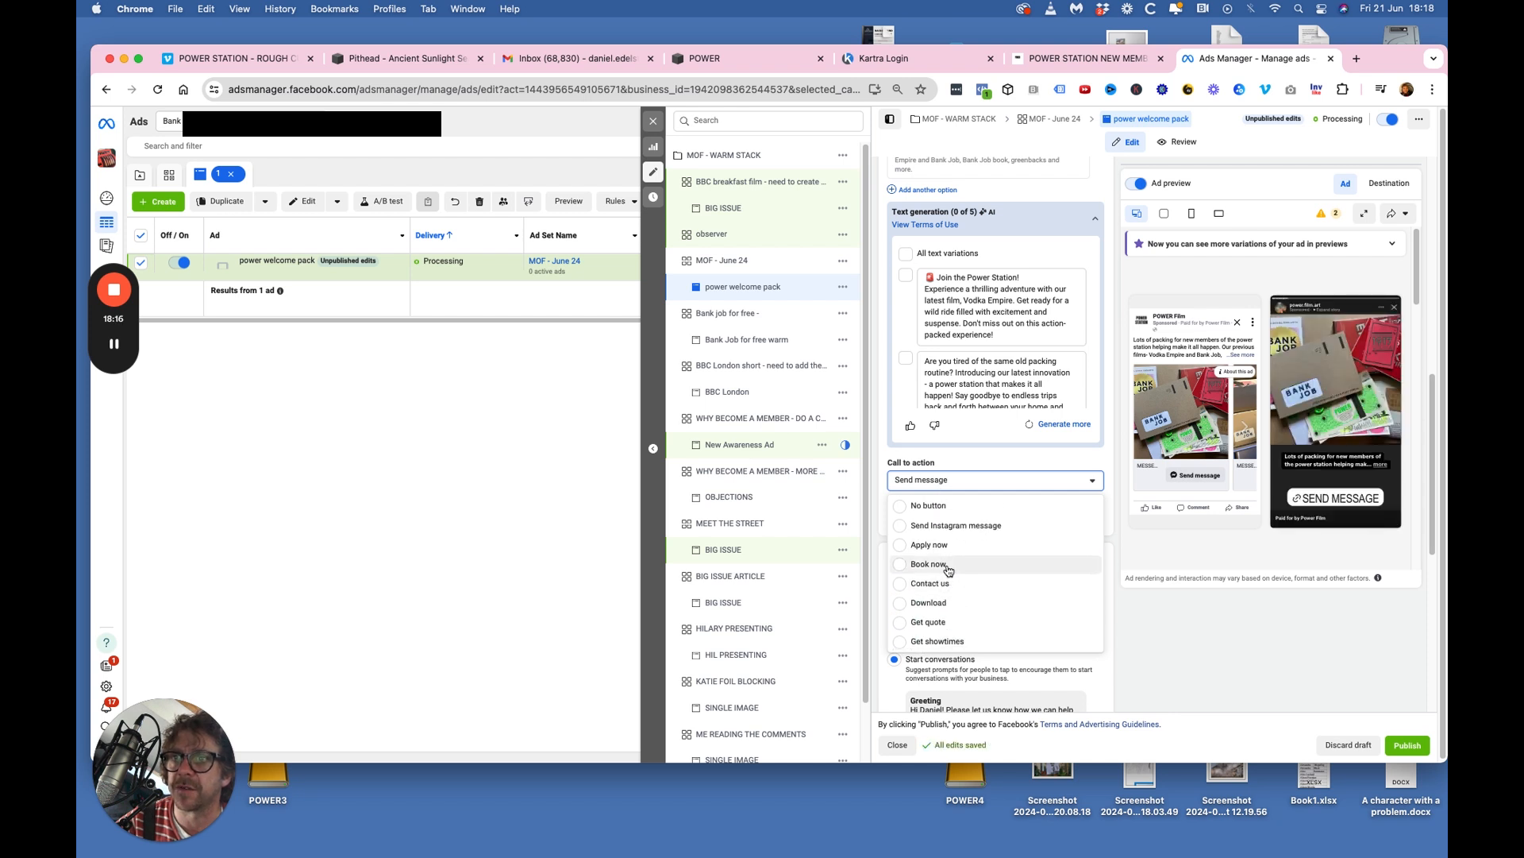
scroll(965, 559, "down", 1)
scroll(970, 556, "down", 3)
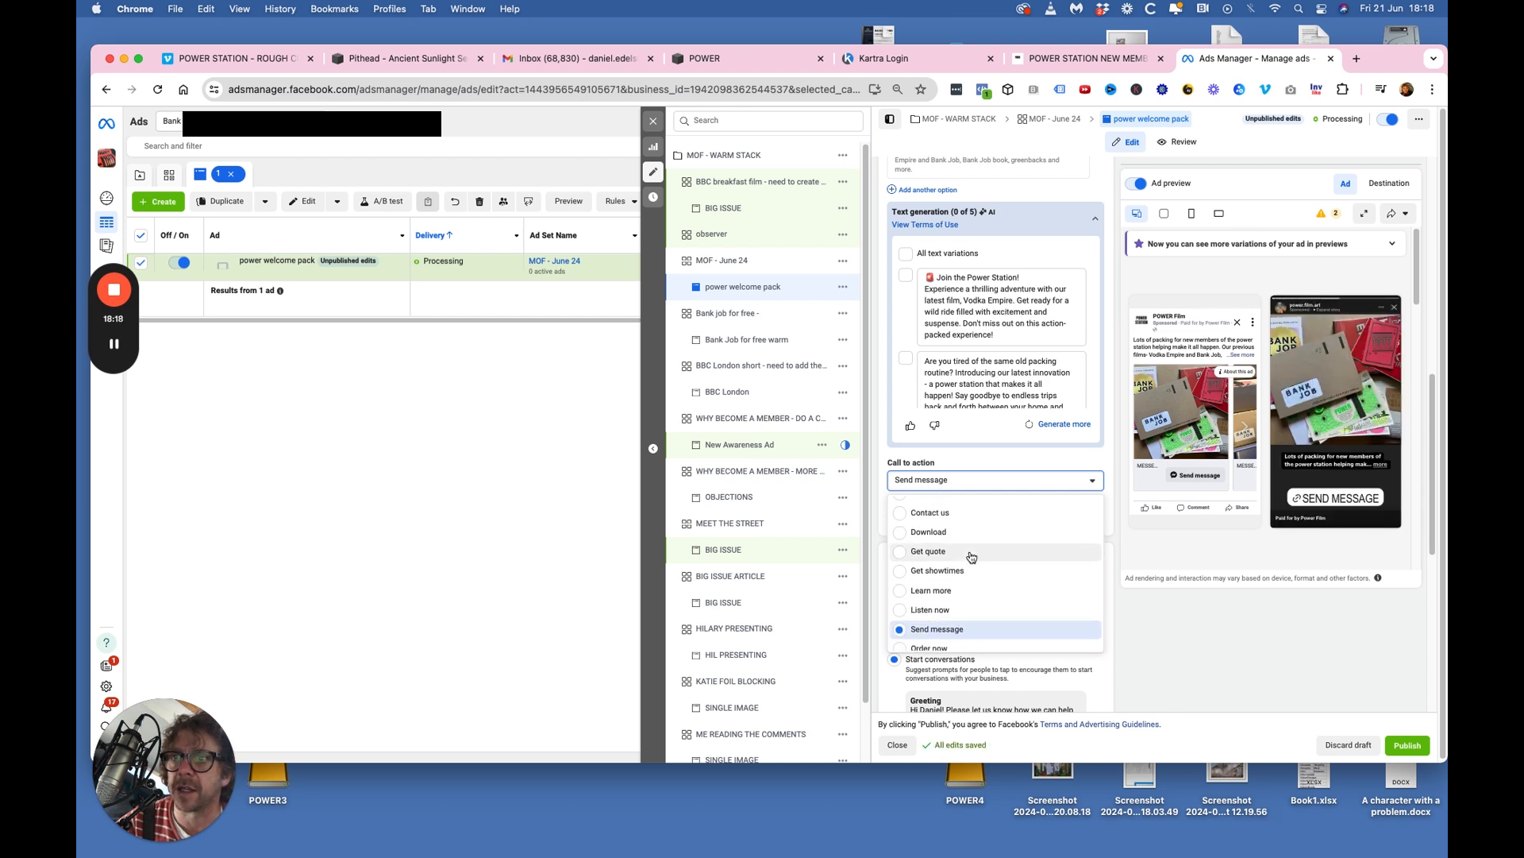
left_click(905, 591)
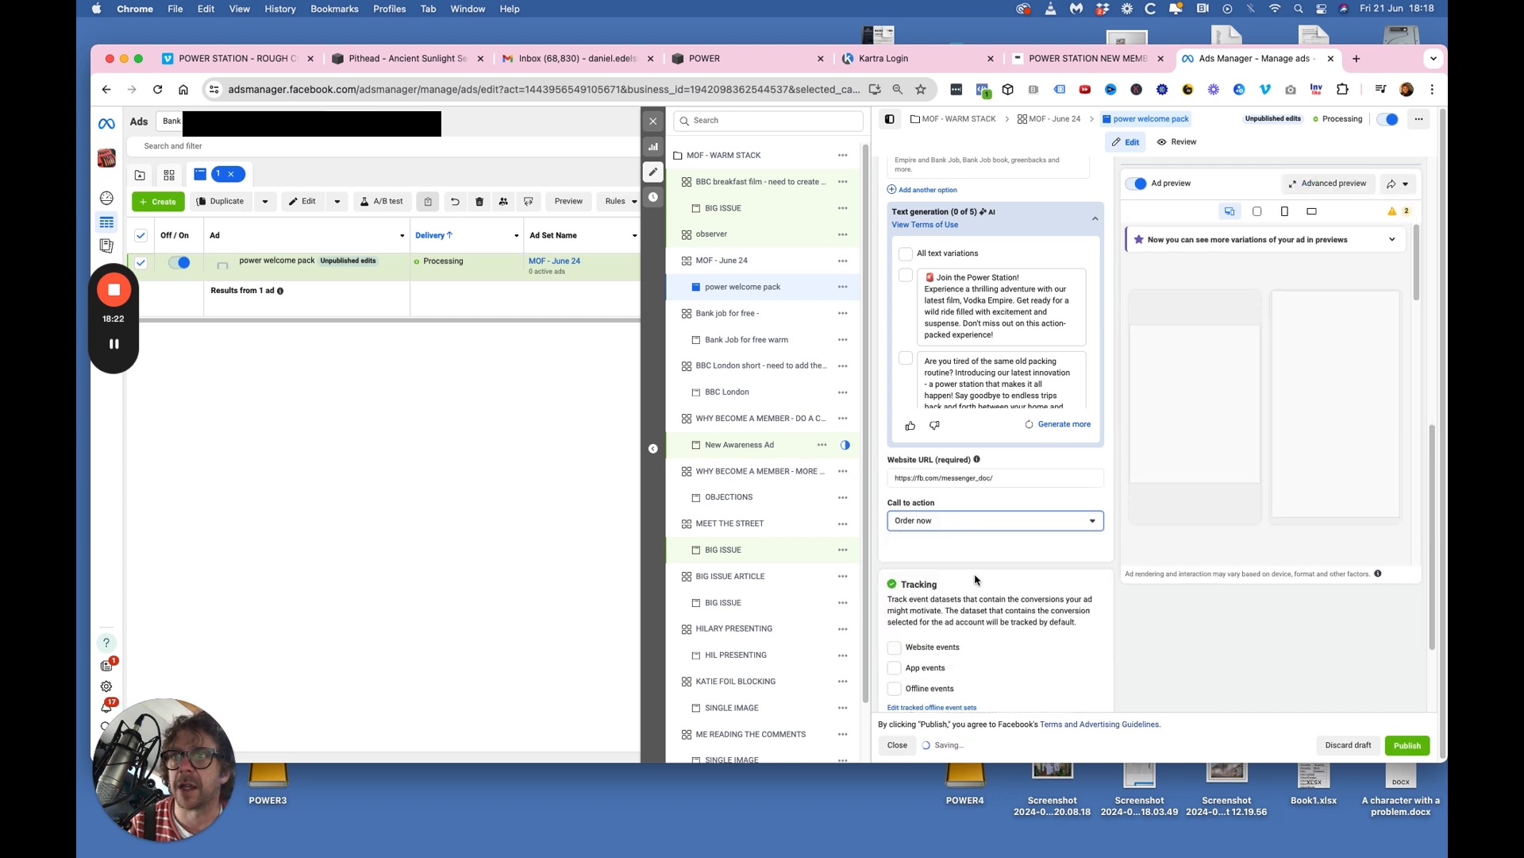
scroll(970, 556, "down", 3)
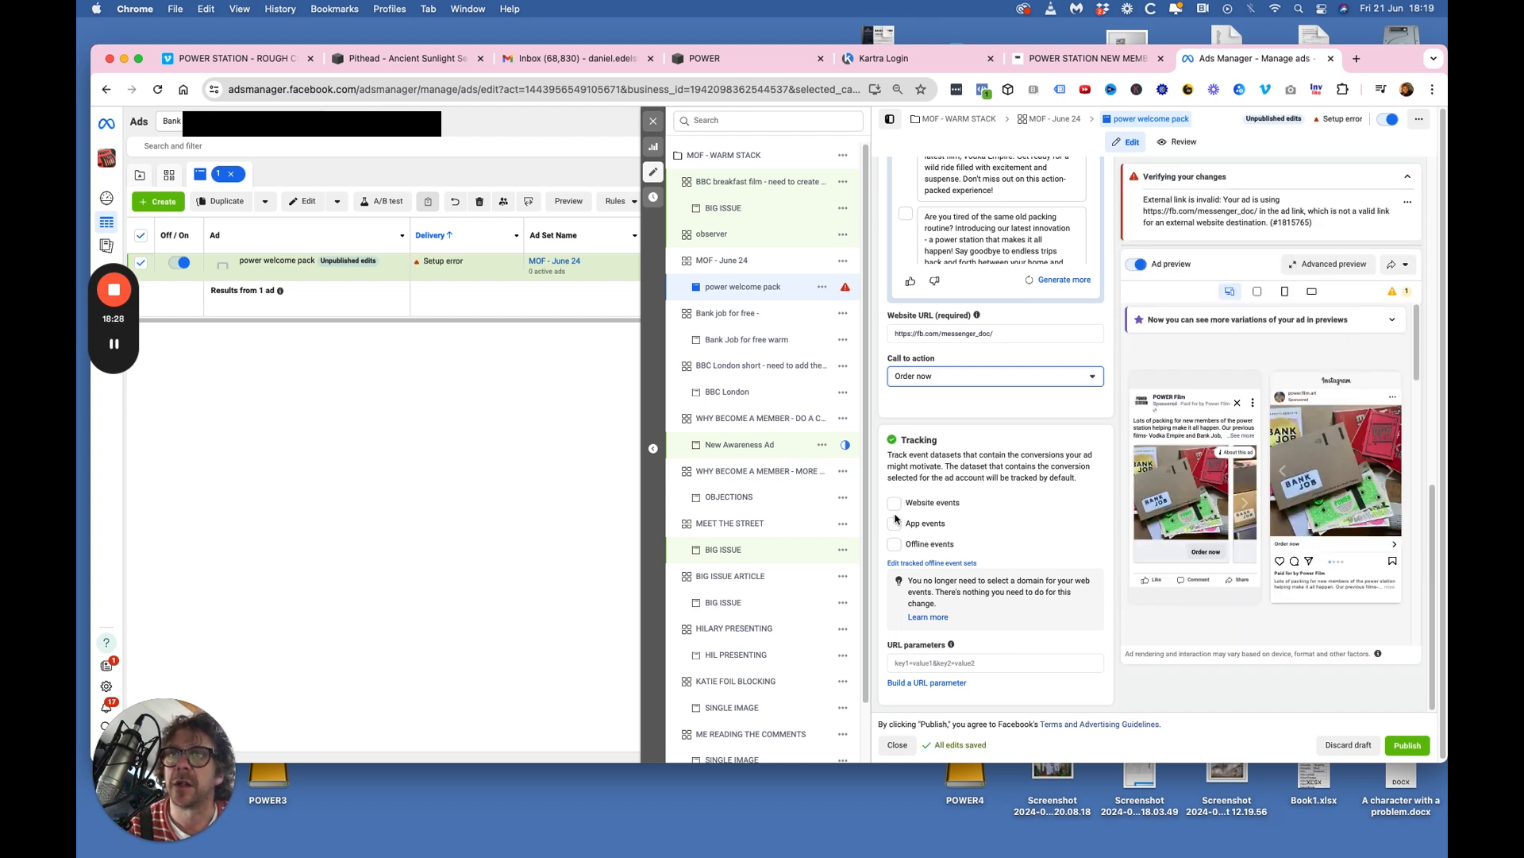
left_click(895, 505)
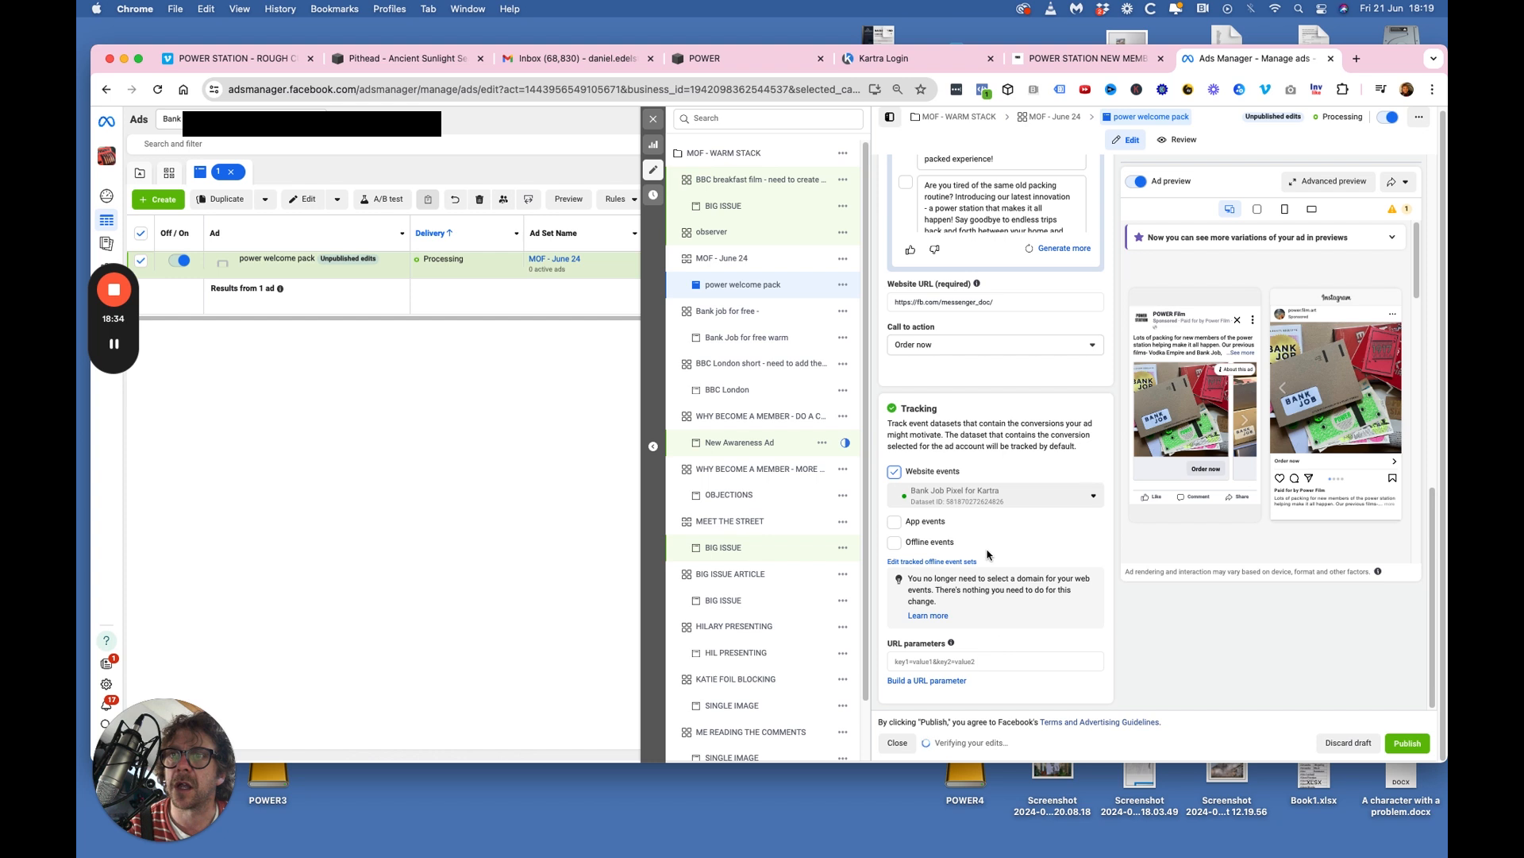
scroll(988, 556, "up", 5)
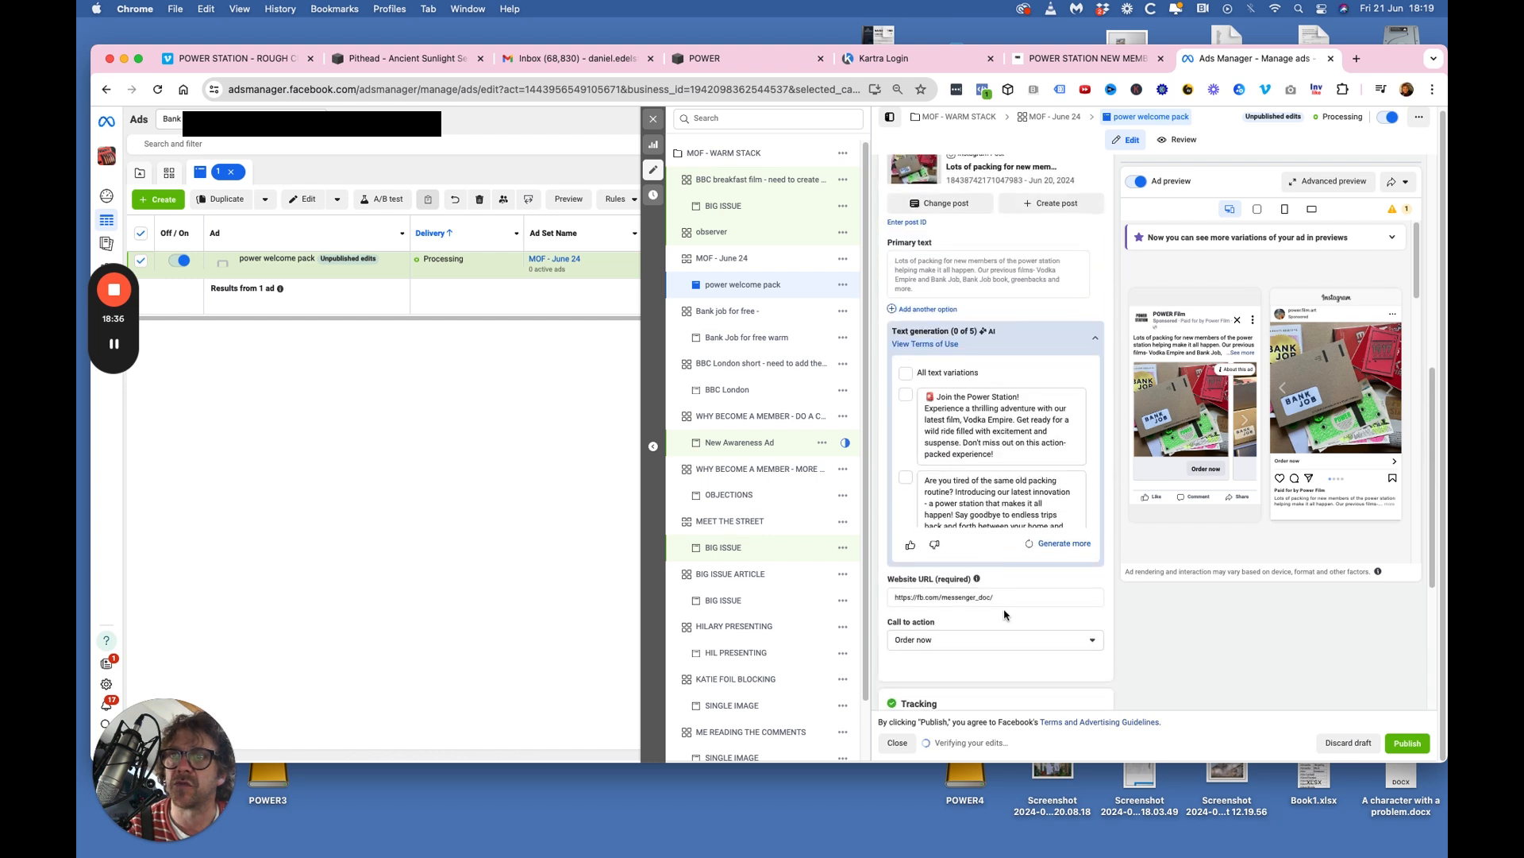
left_click(1007, 600)
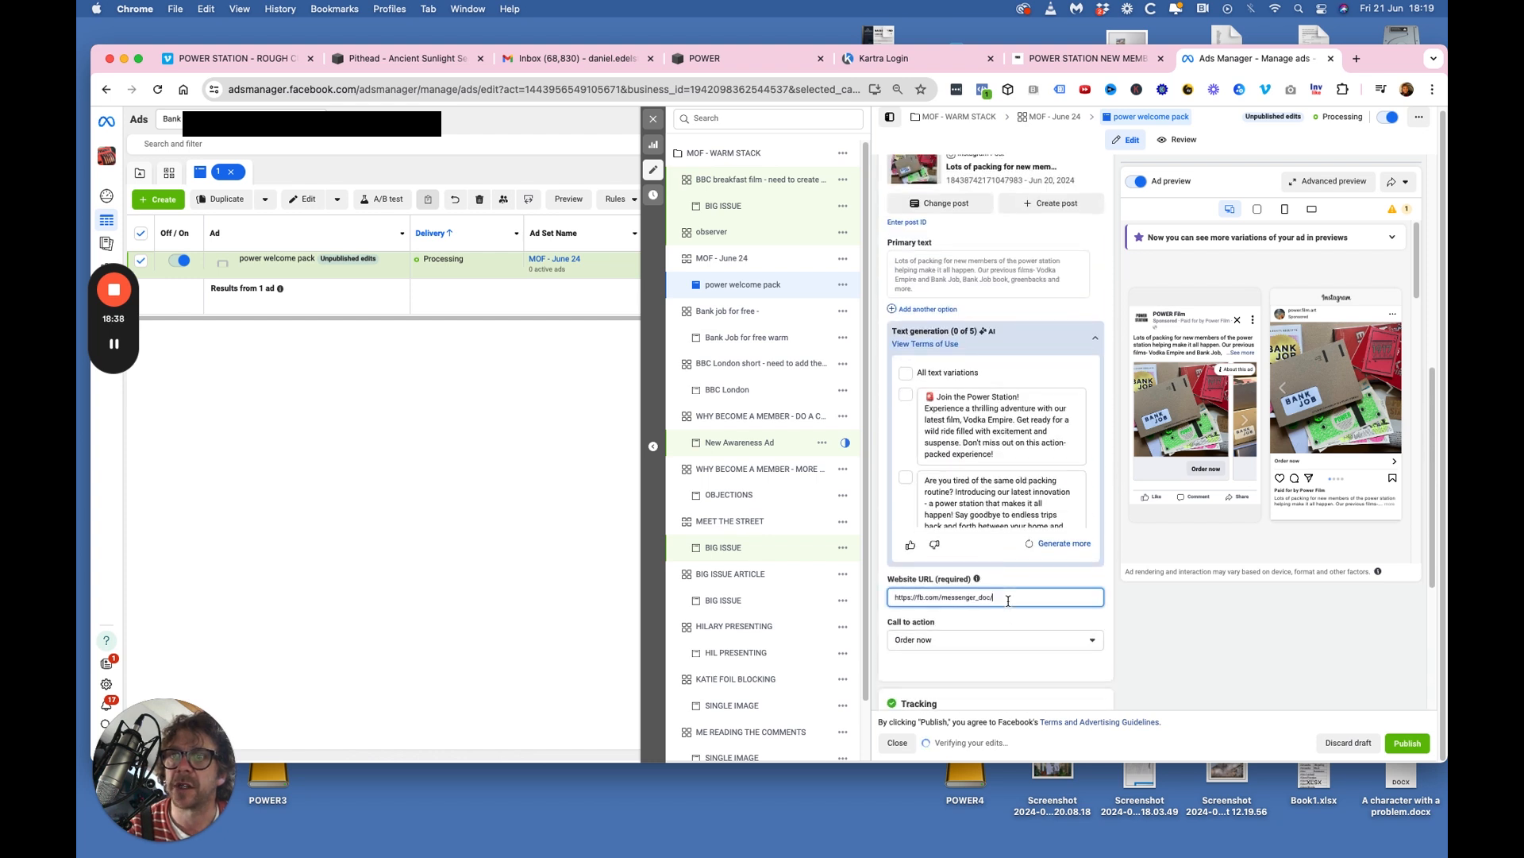
key("super+a")
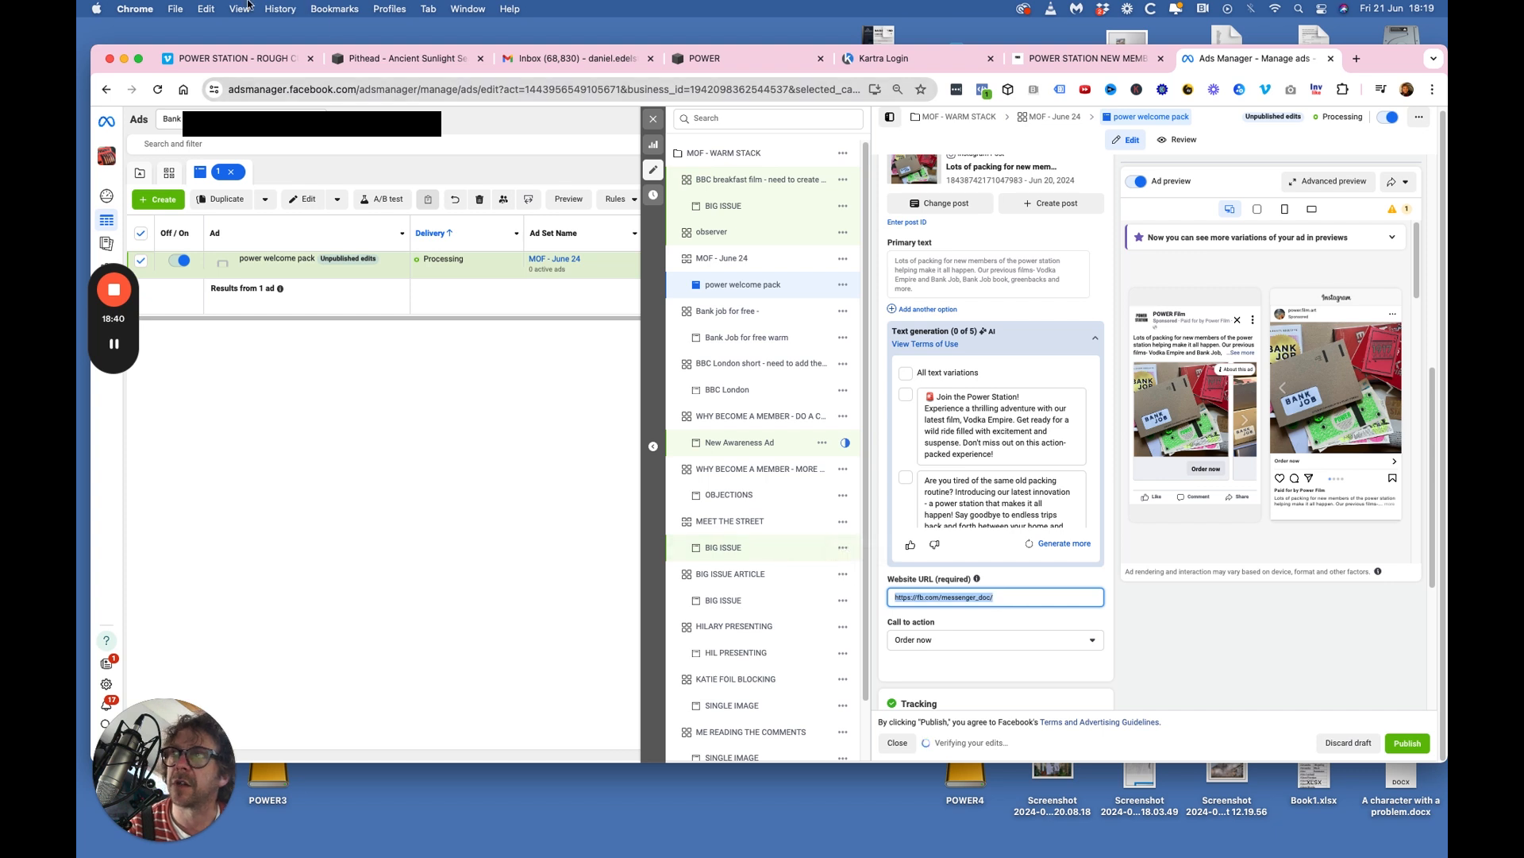
left_click(172, 8)
left_click(195, 46)
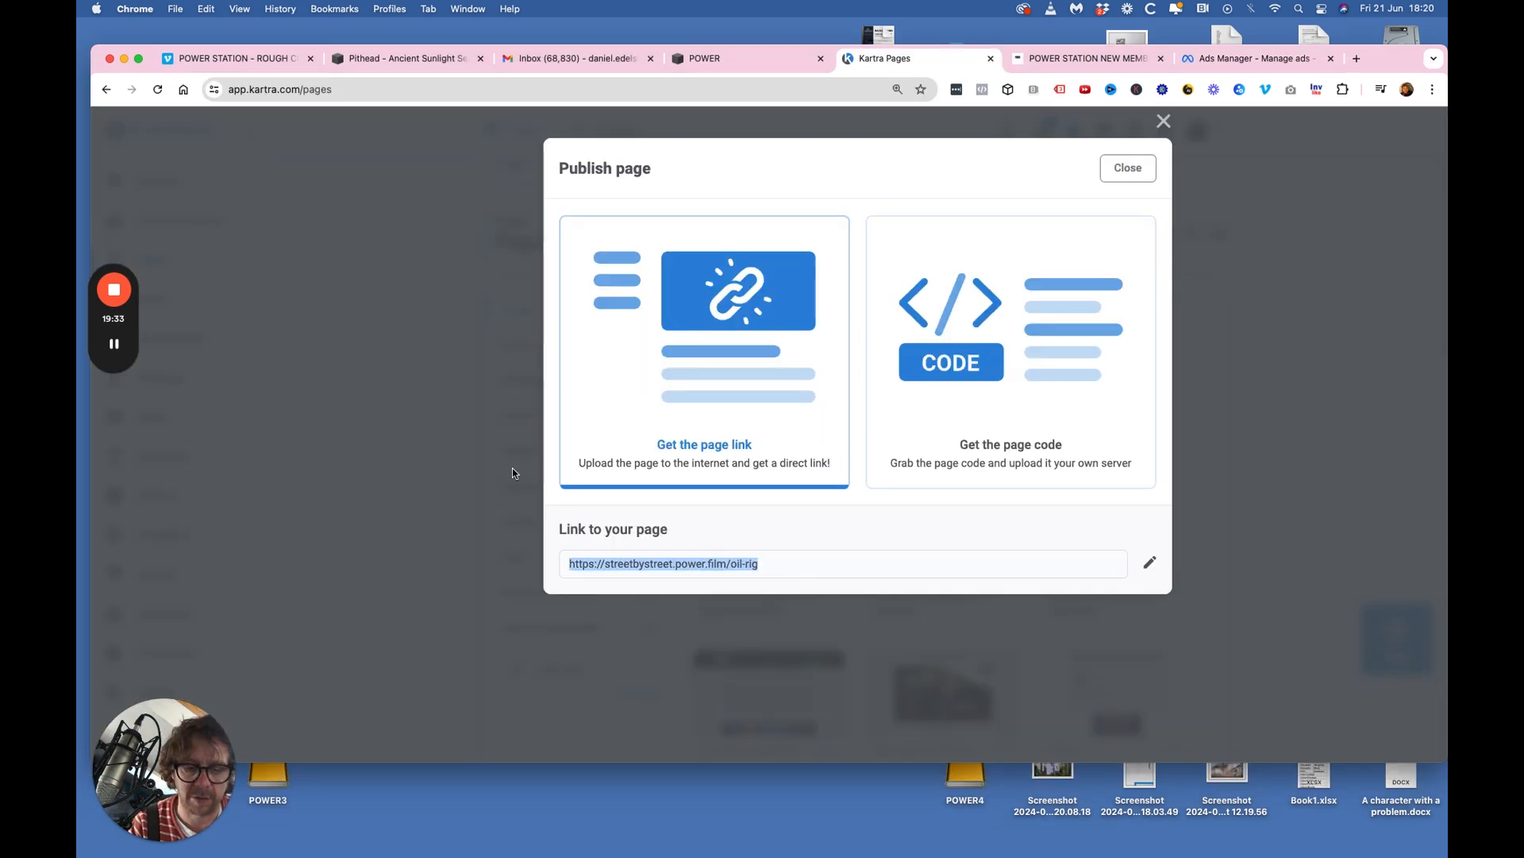
left_click(1227, 60)
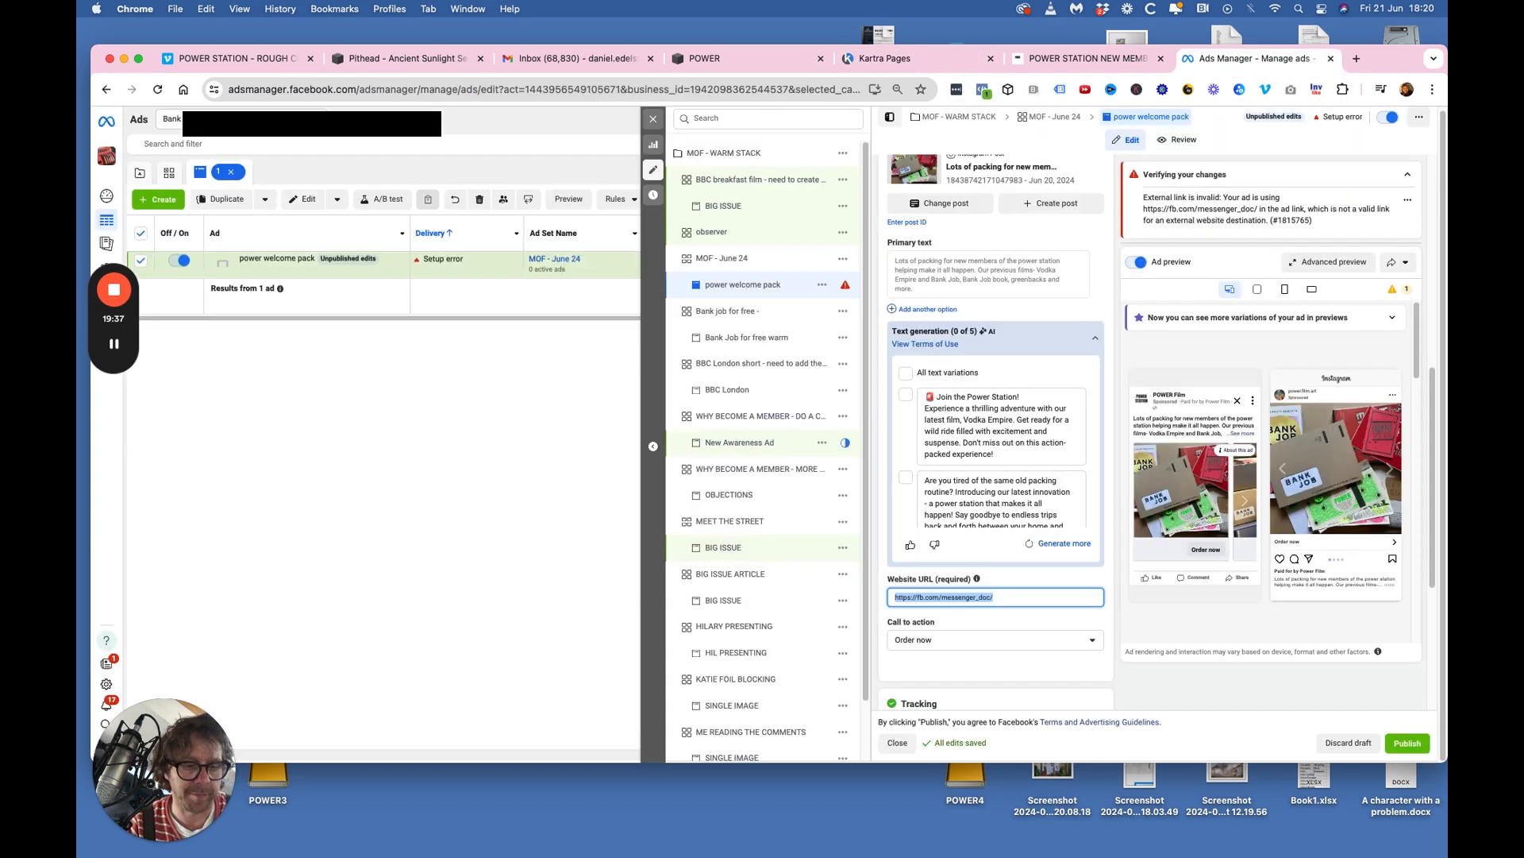
type("https://streetbystreet.power.film/oil-rig")
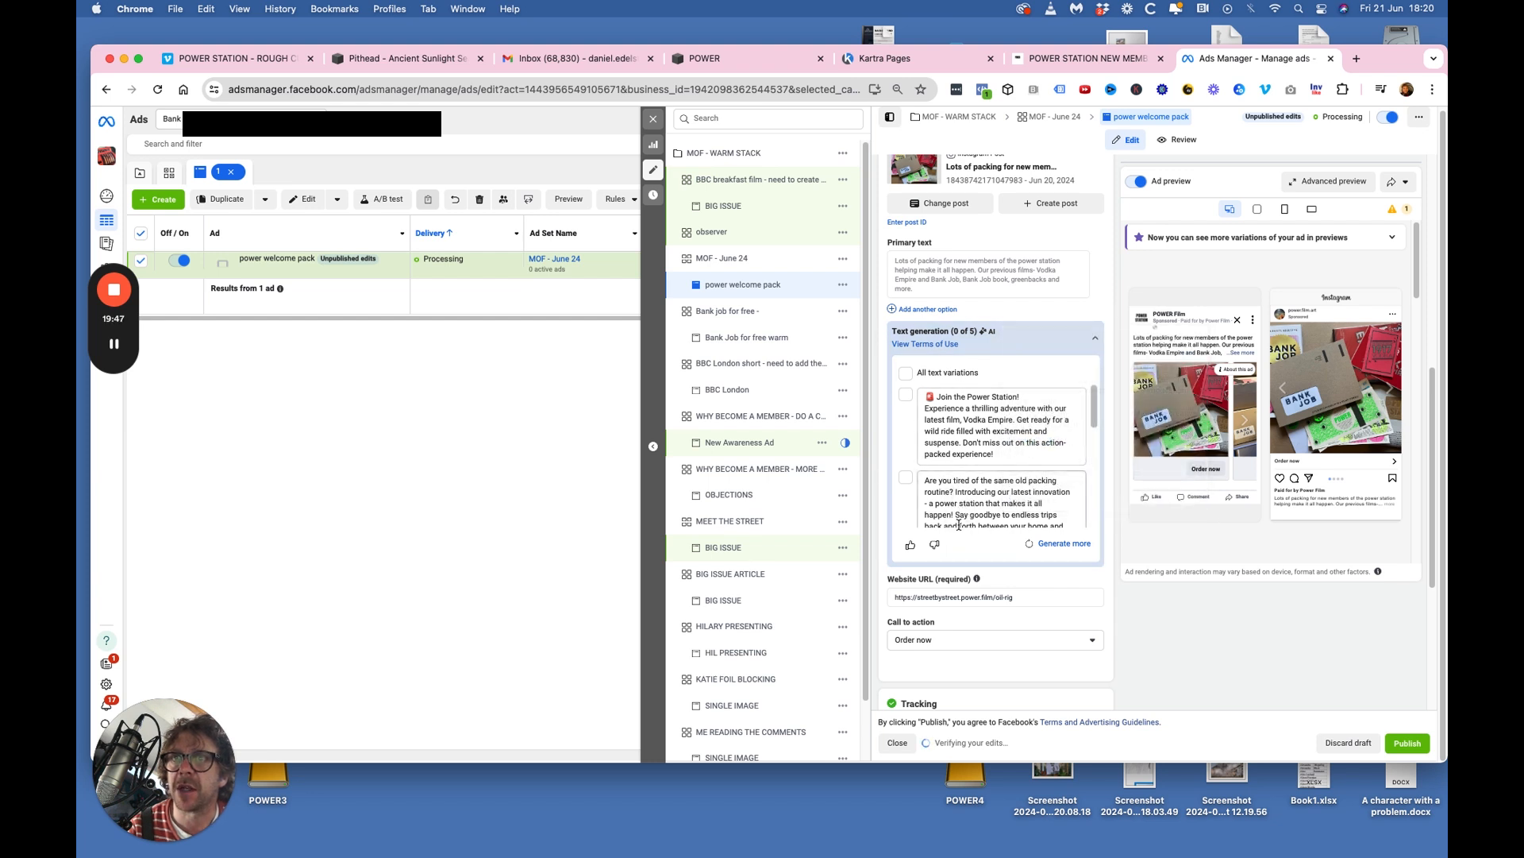
Look over the suggested text variations, publish the power welcome pack ad's changes and close the editor.
scroll(1012, 476, "down", 5)
scroll(1001, 419, "up", 5)
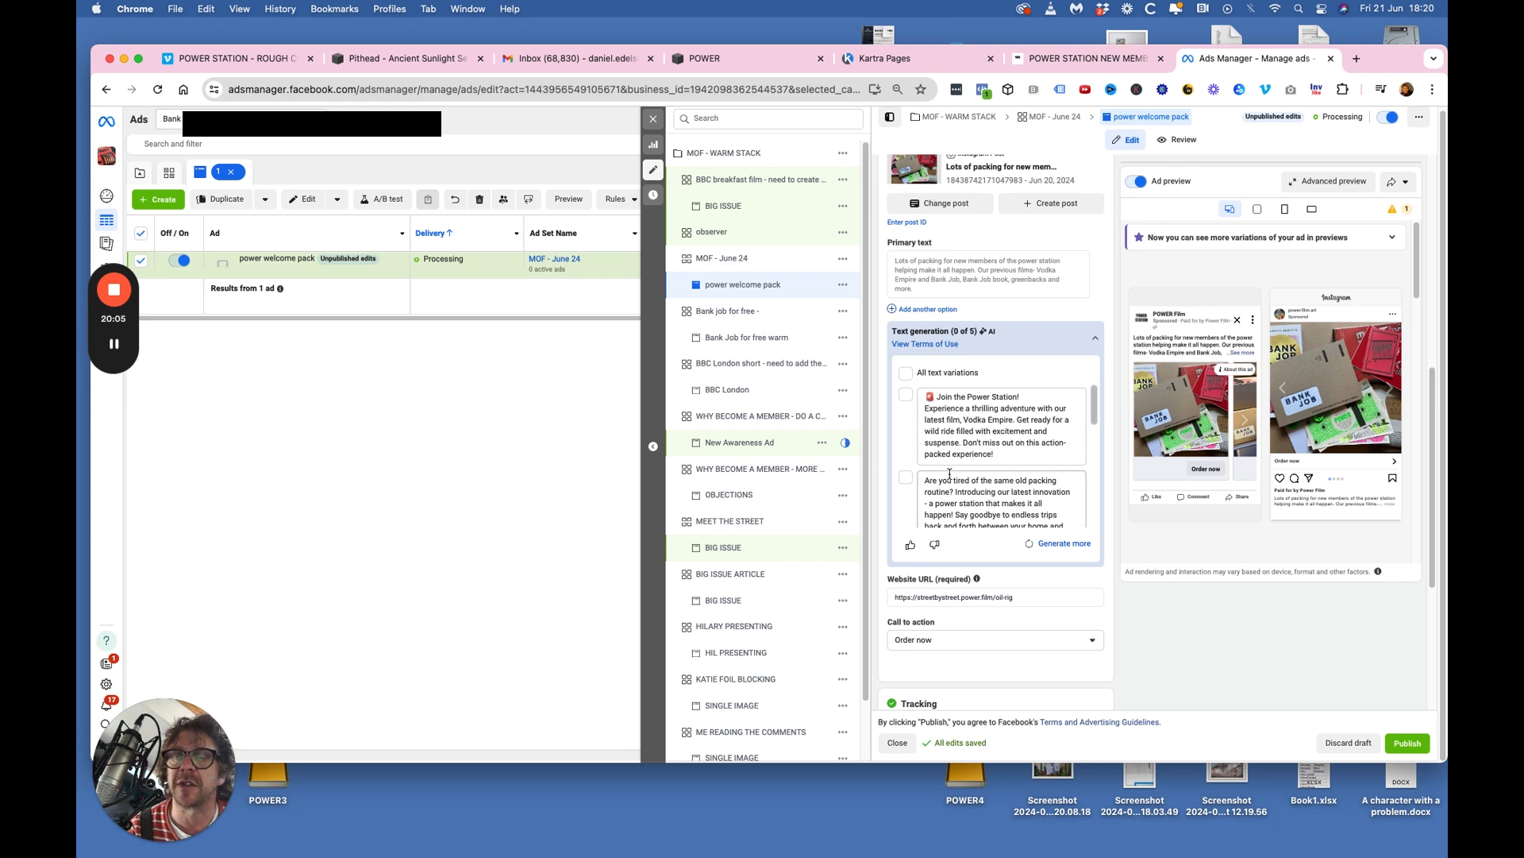
scroll(949, 474, "down", 5)
scroll(953, 474, "up", 5)
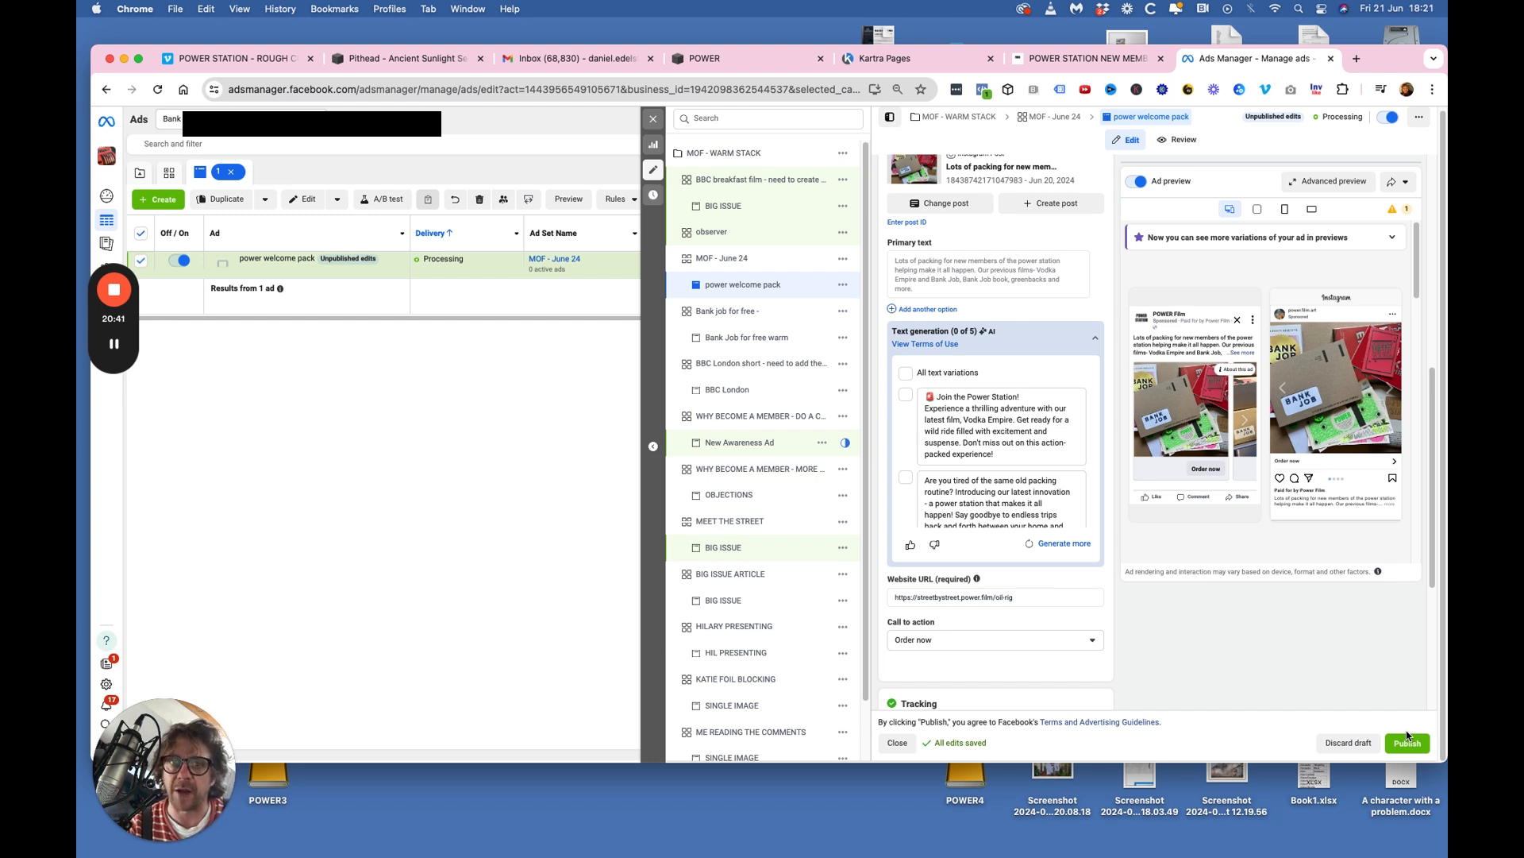
left_click(1418, 746)
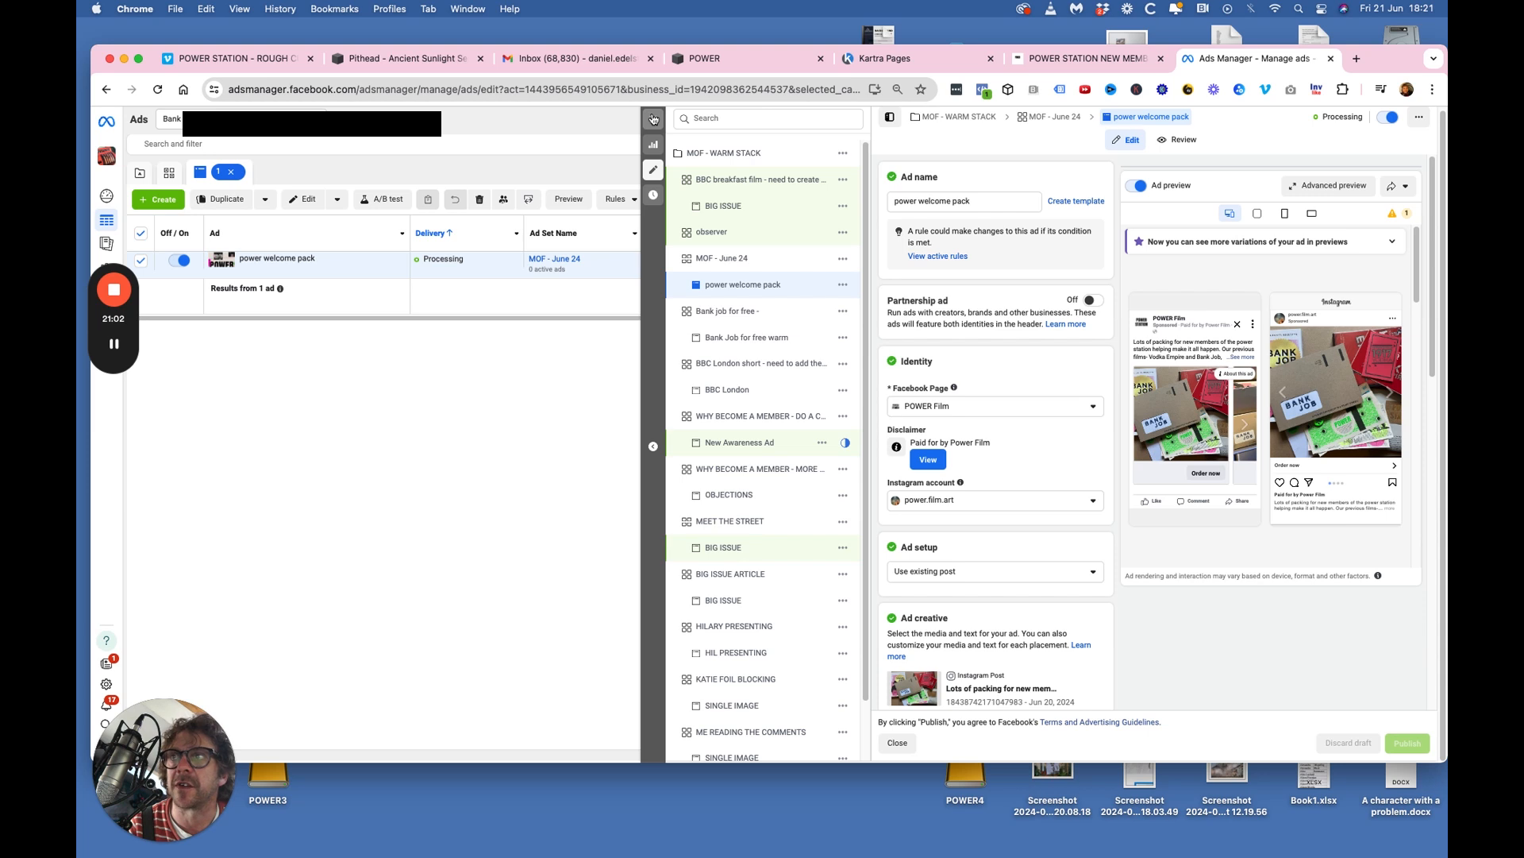
left_click(653, 119)
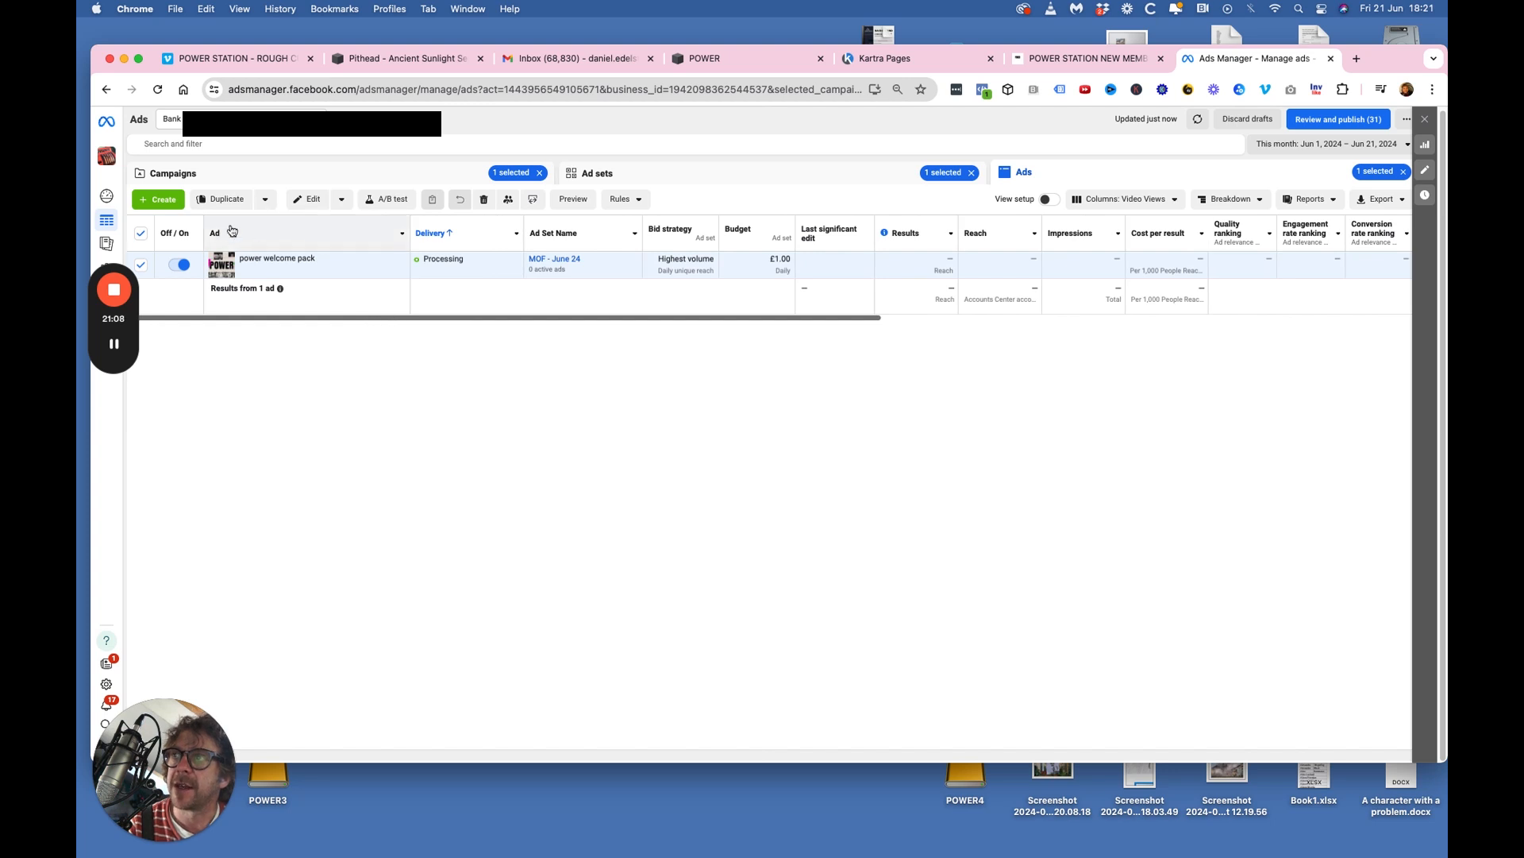
Quick duplicate the power welcome pack ad and rename the copy as power election ad.
left_click(265, 199)
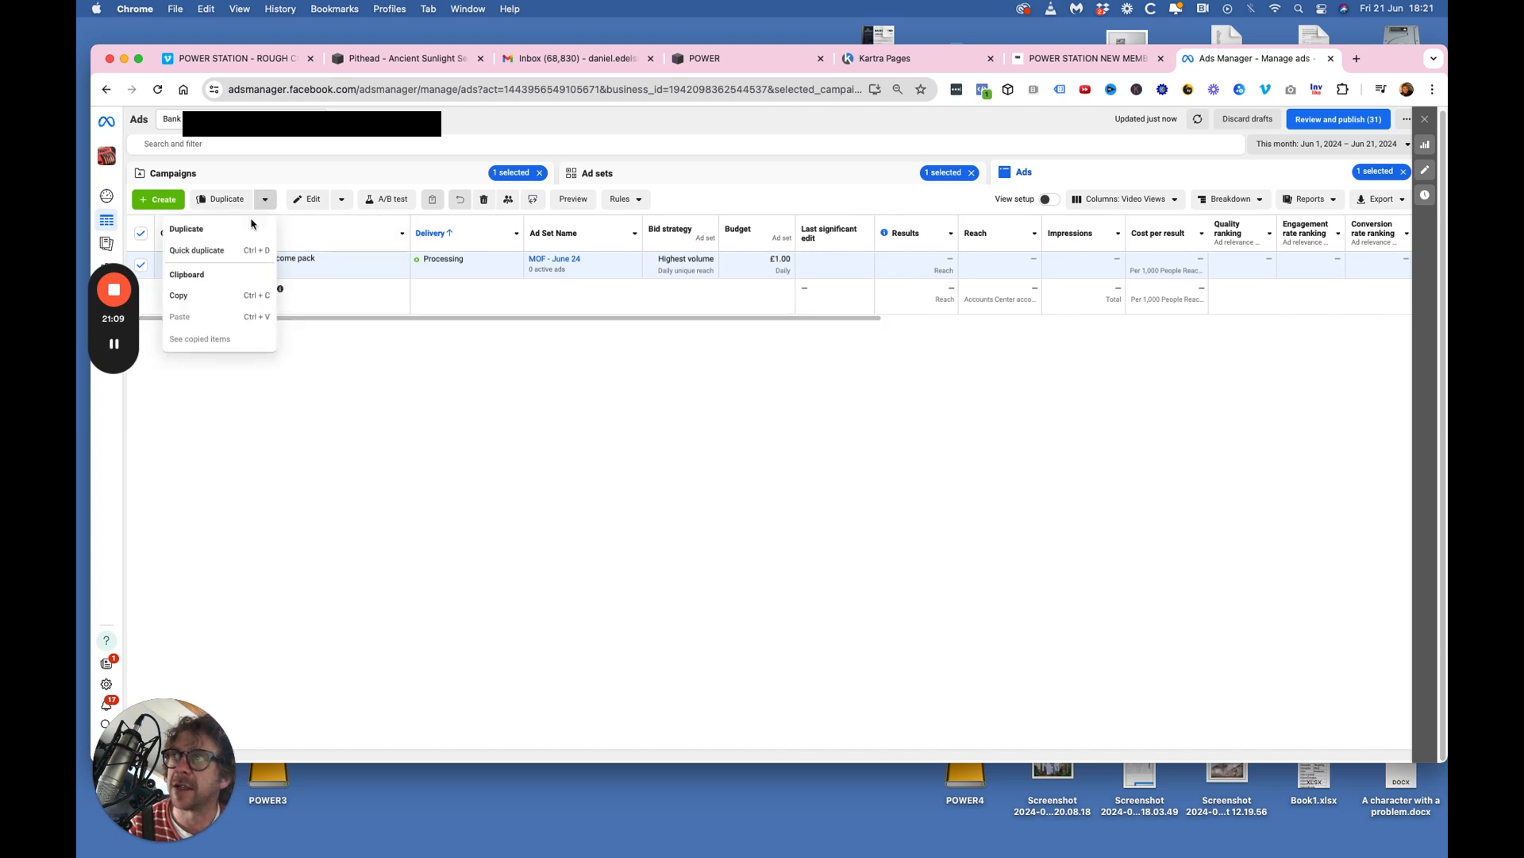
left_click(211, 254)
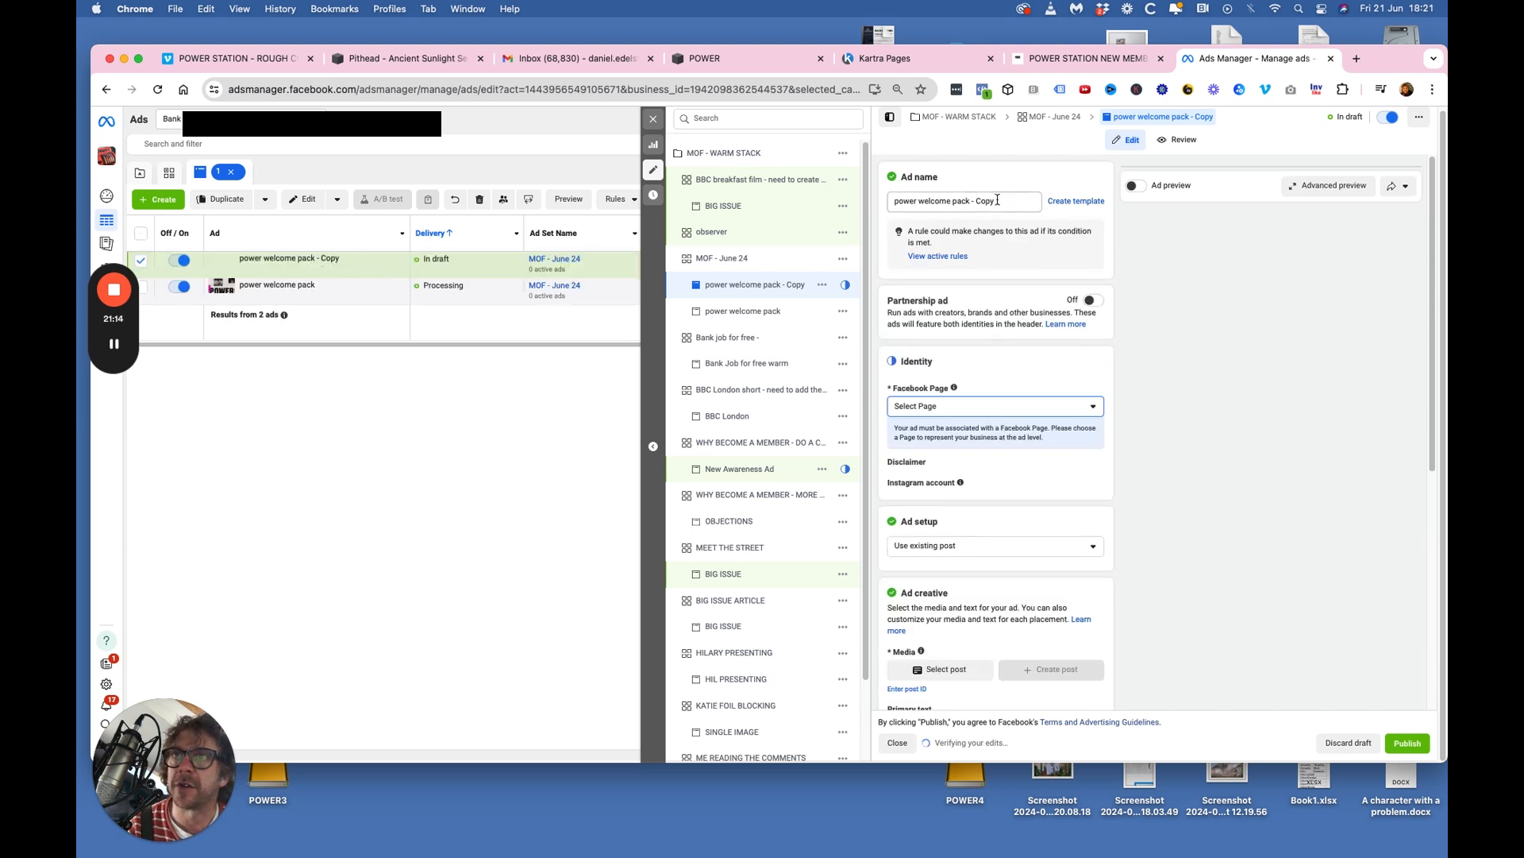
triple_click(1030, 200)
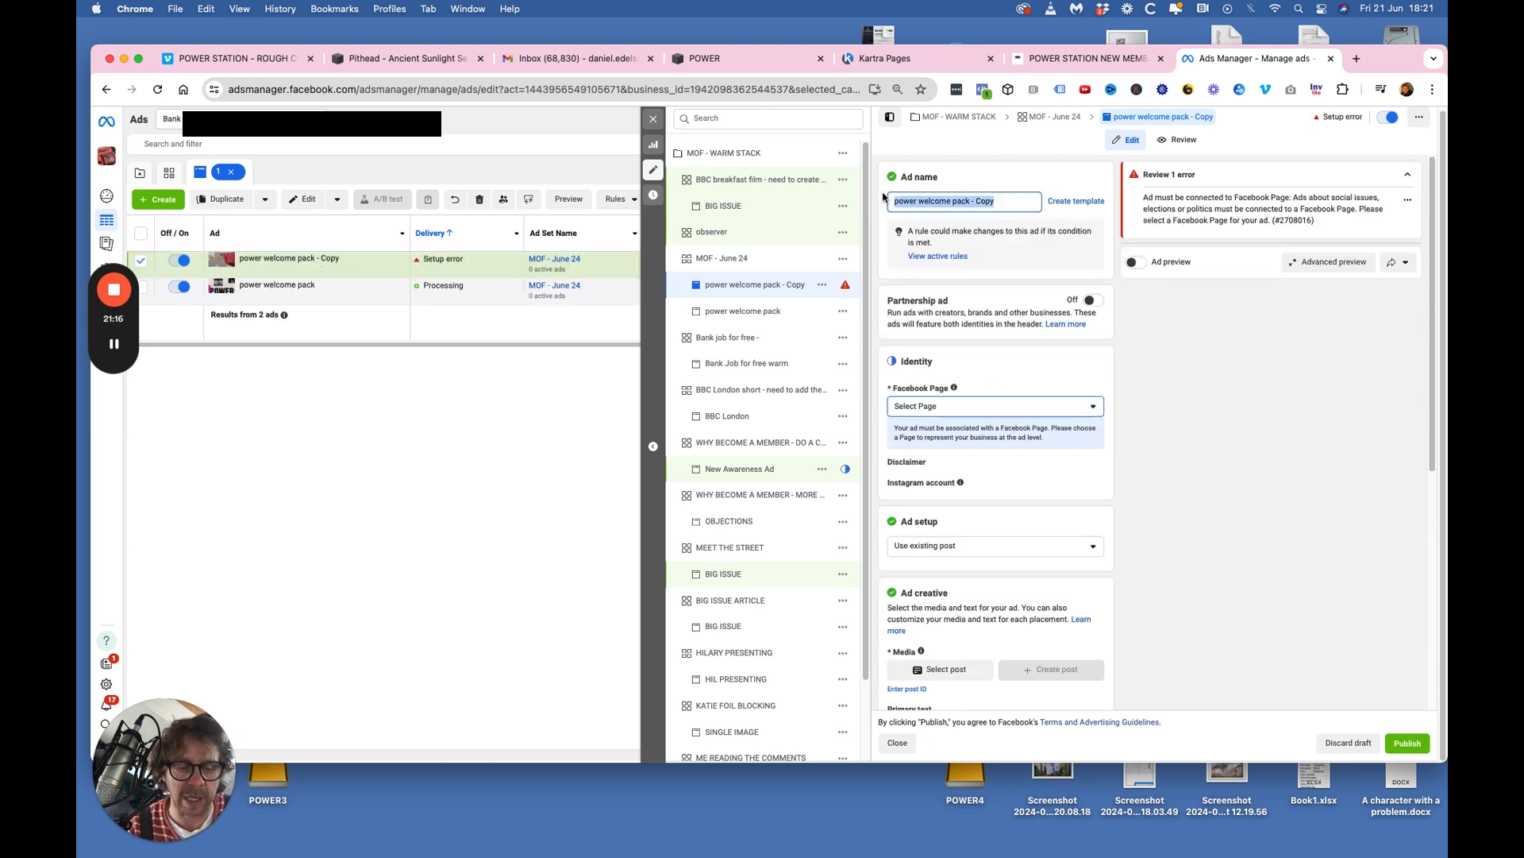
type("power election")
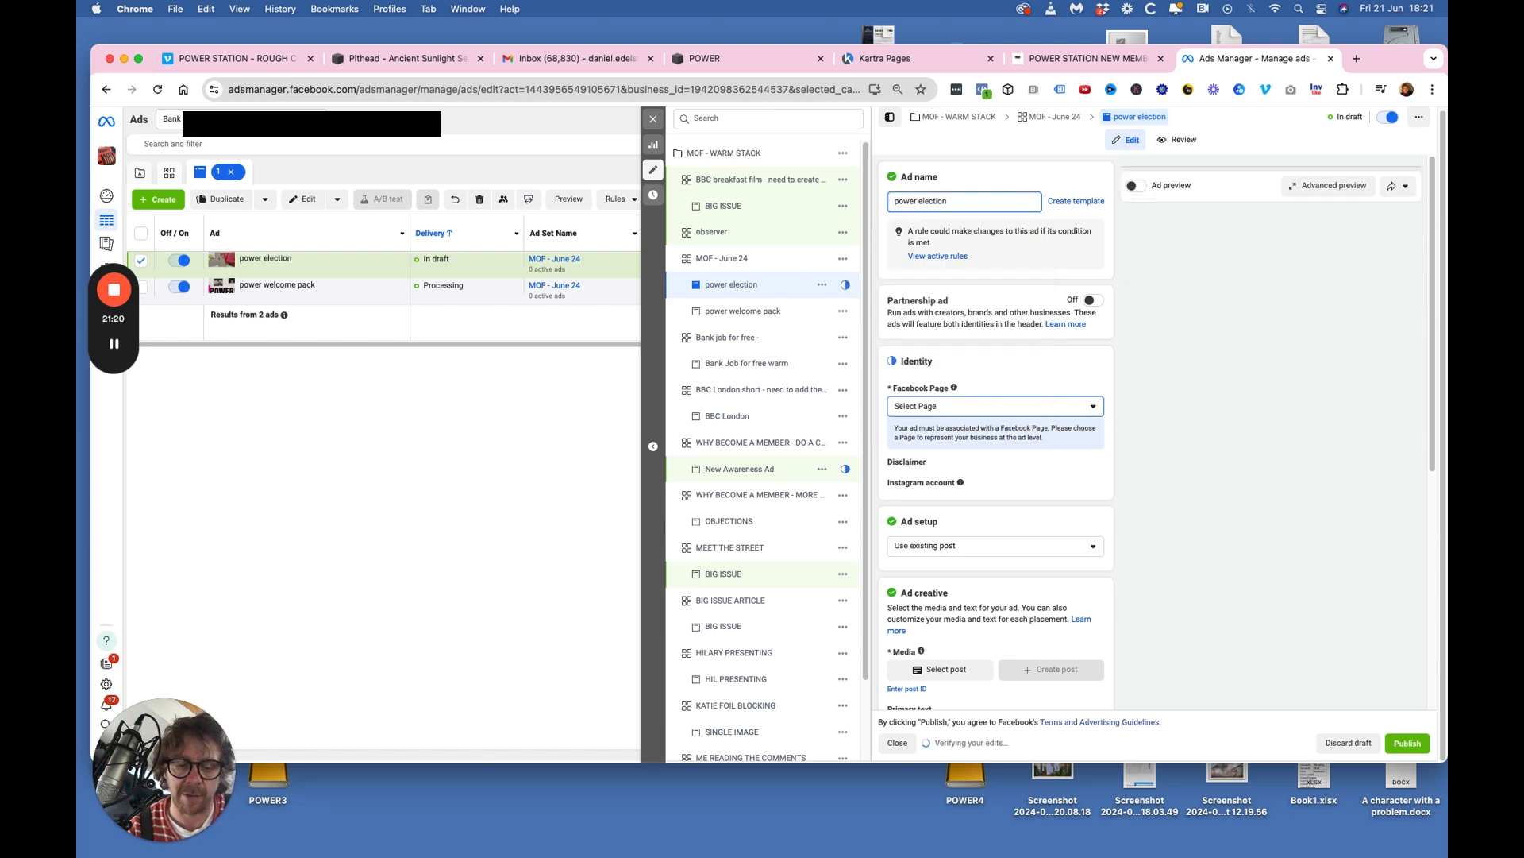
type(" ad")
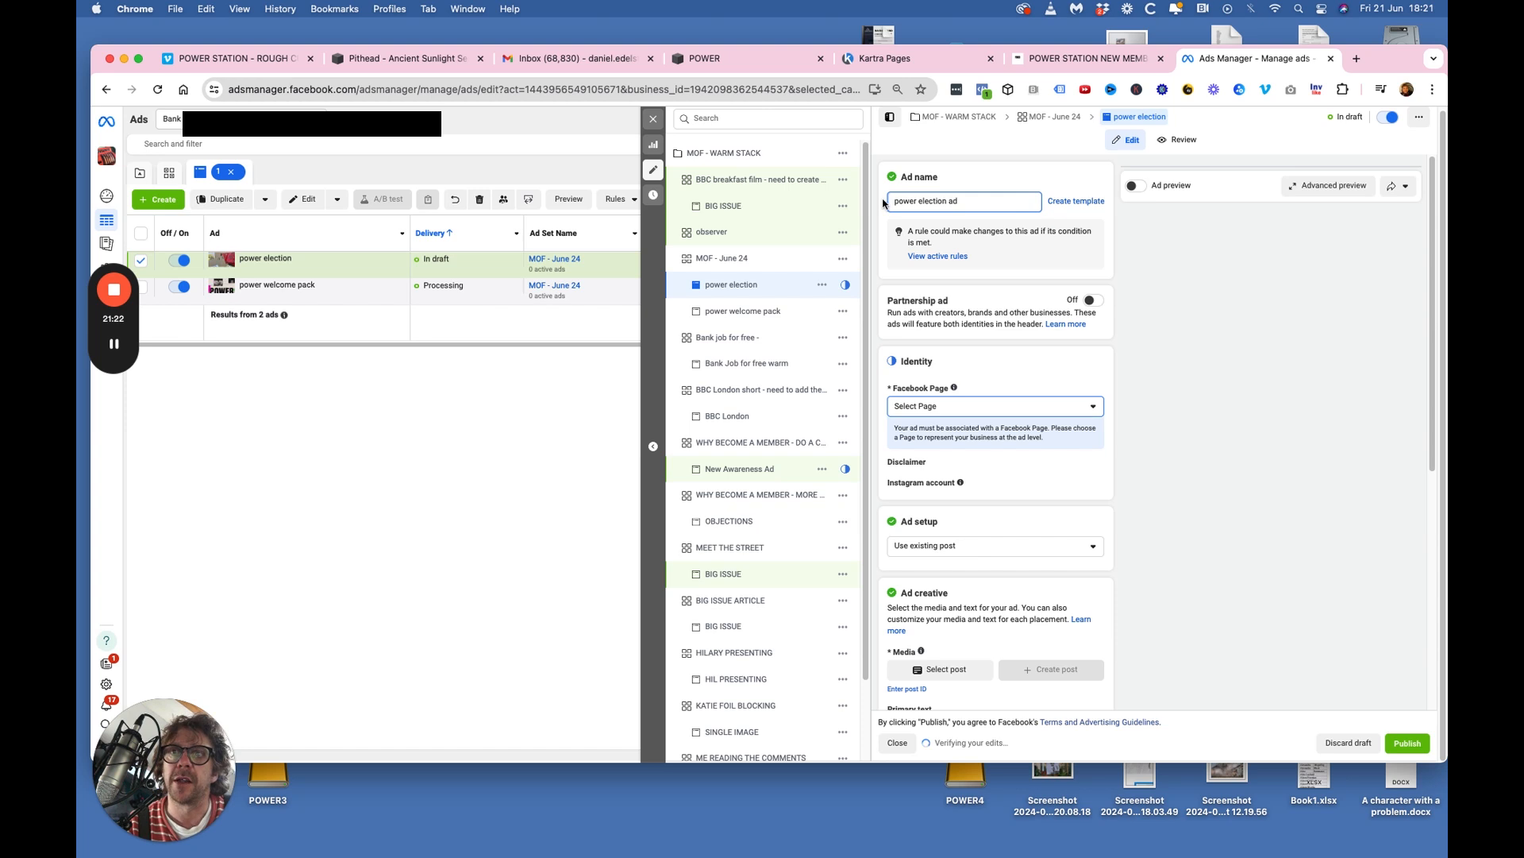
Set the duplicated ad's Facebook Page to POWER Film.
left_click(974, 409)
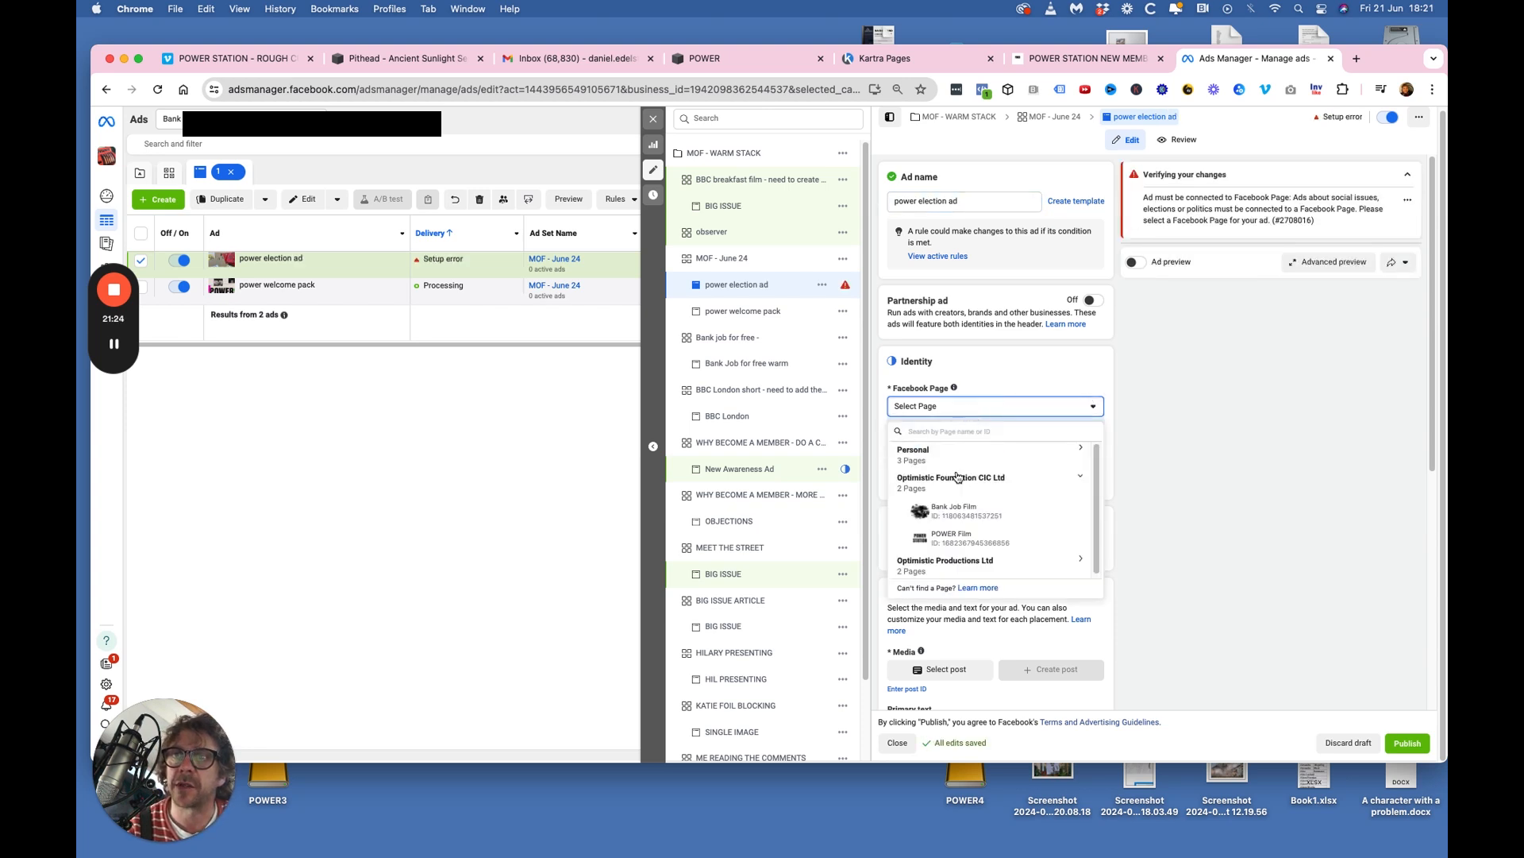
left_click(955, 540)
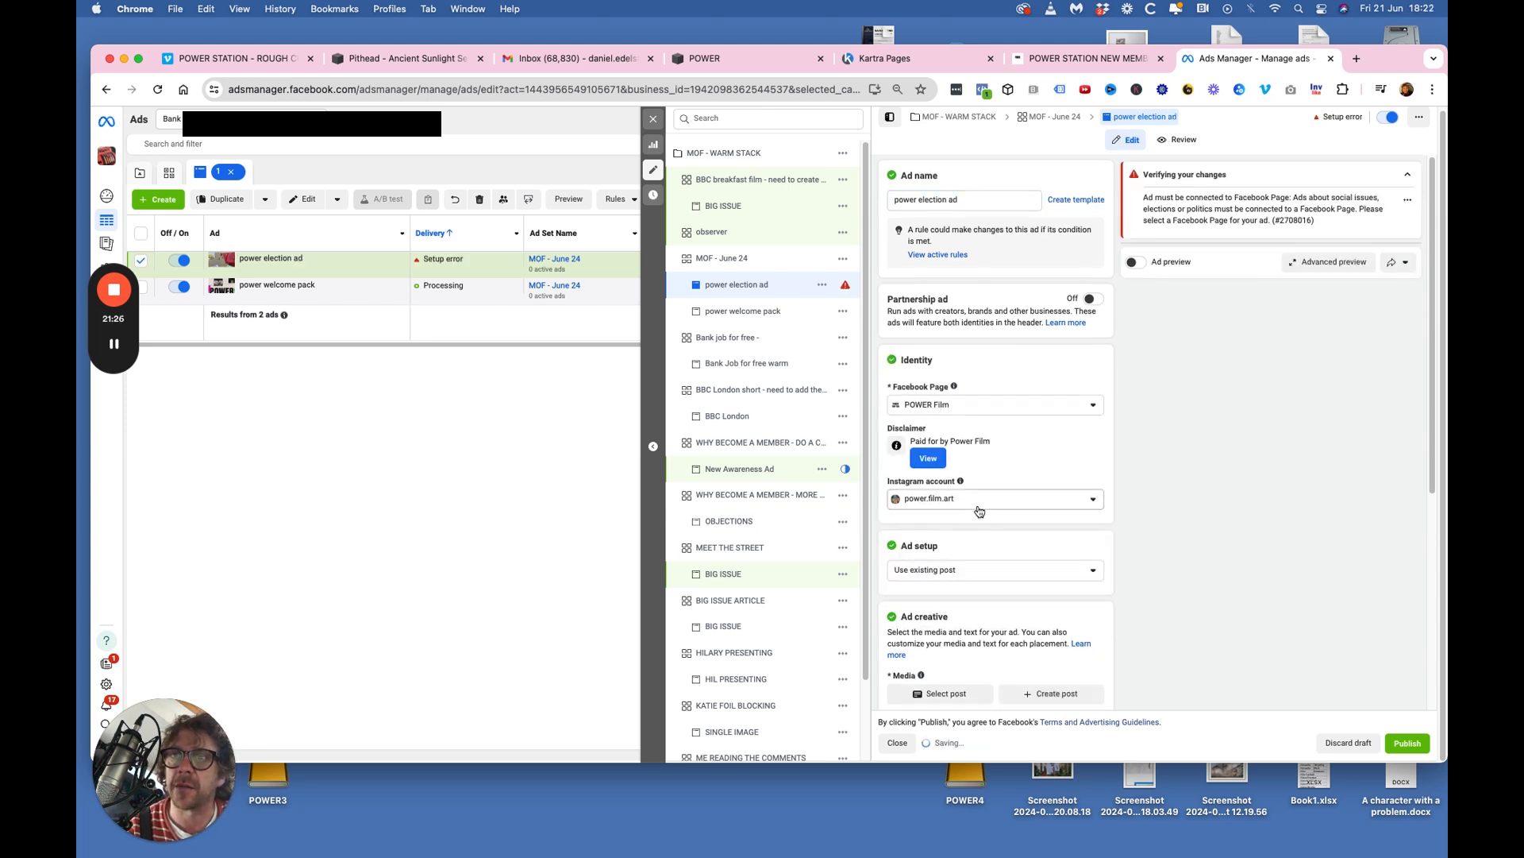
Use the June 19 Instagram reel "Another important short from@our campaign trail" as the ad's existing post.
scroll(949, 476, "down", 3)
left_click(944, 443)
left_click(944, 444)
scroll(966, 476, "down", 4)
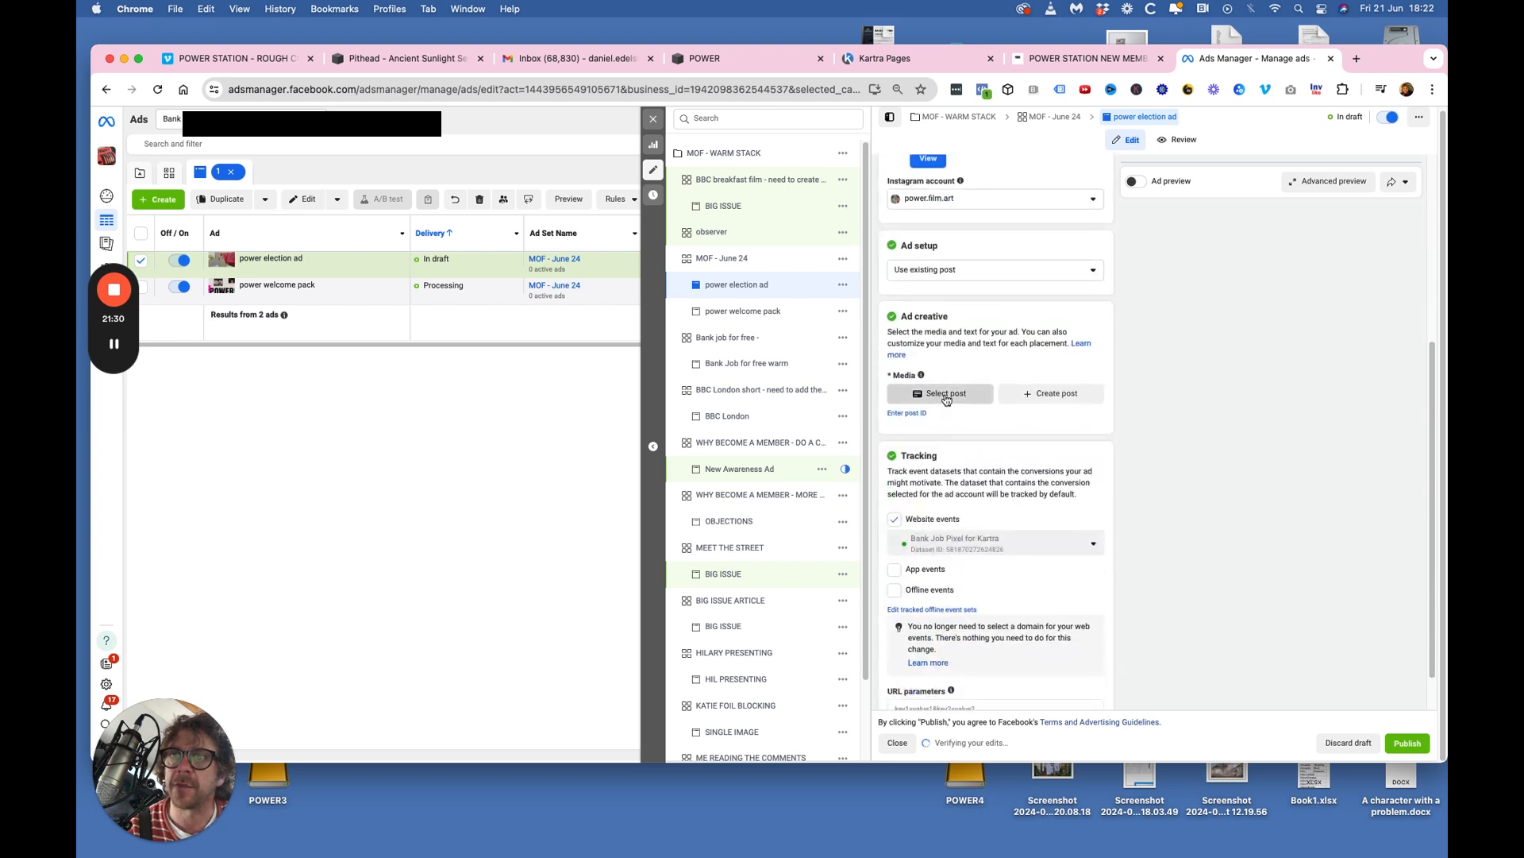
left_click(945, 394)
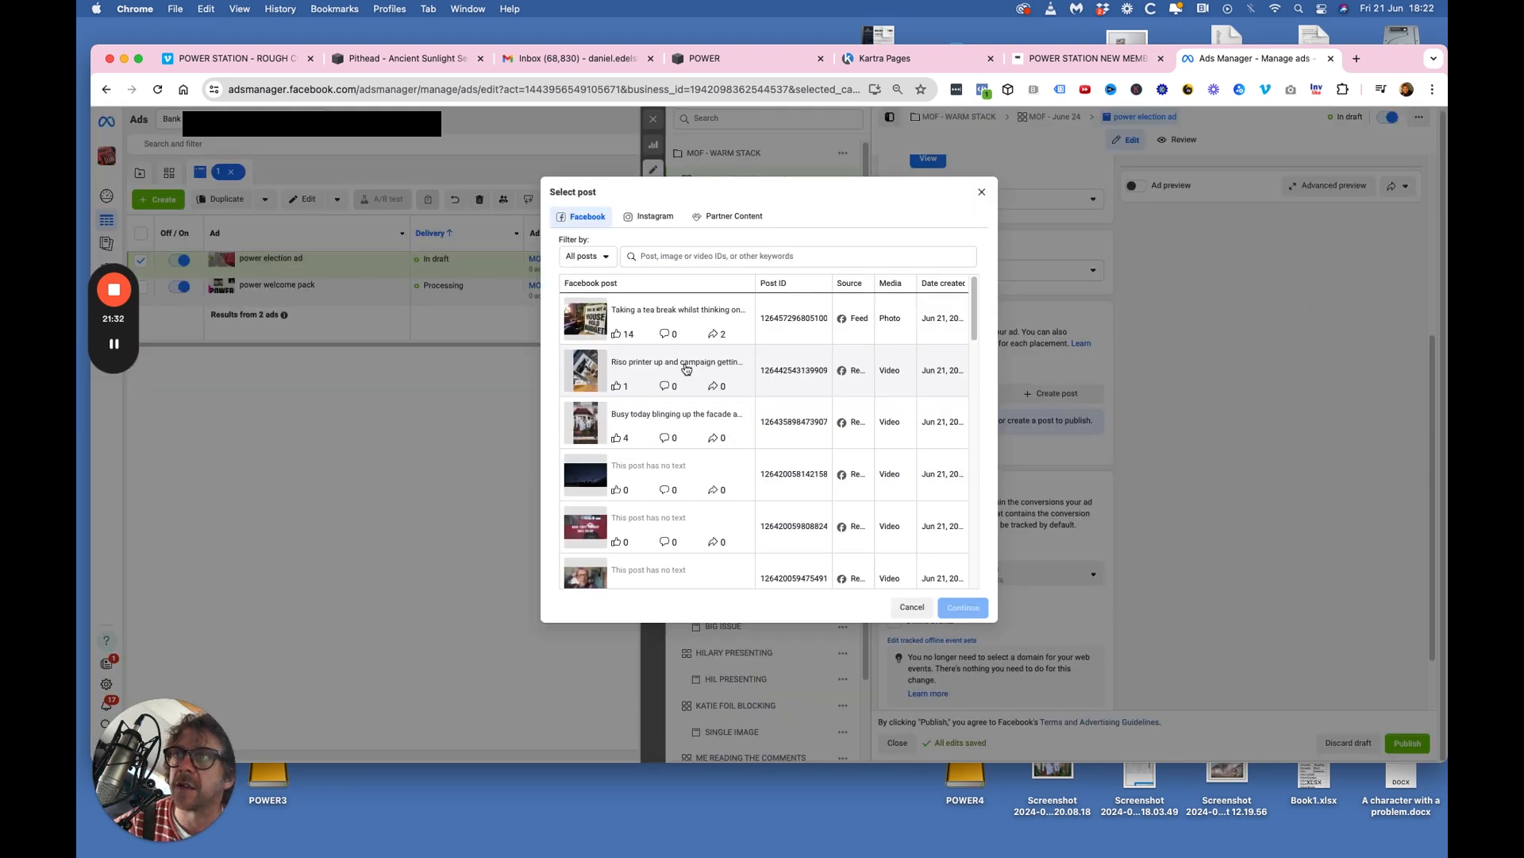
scroll(774, 441, "down", 3)
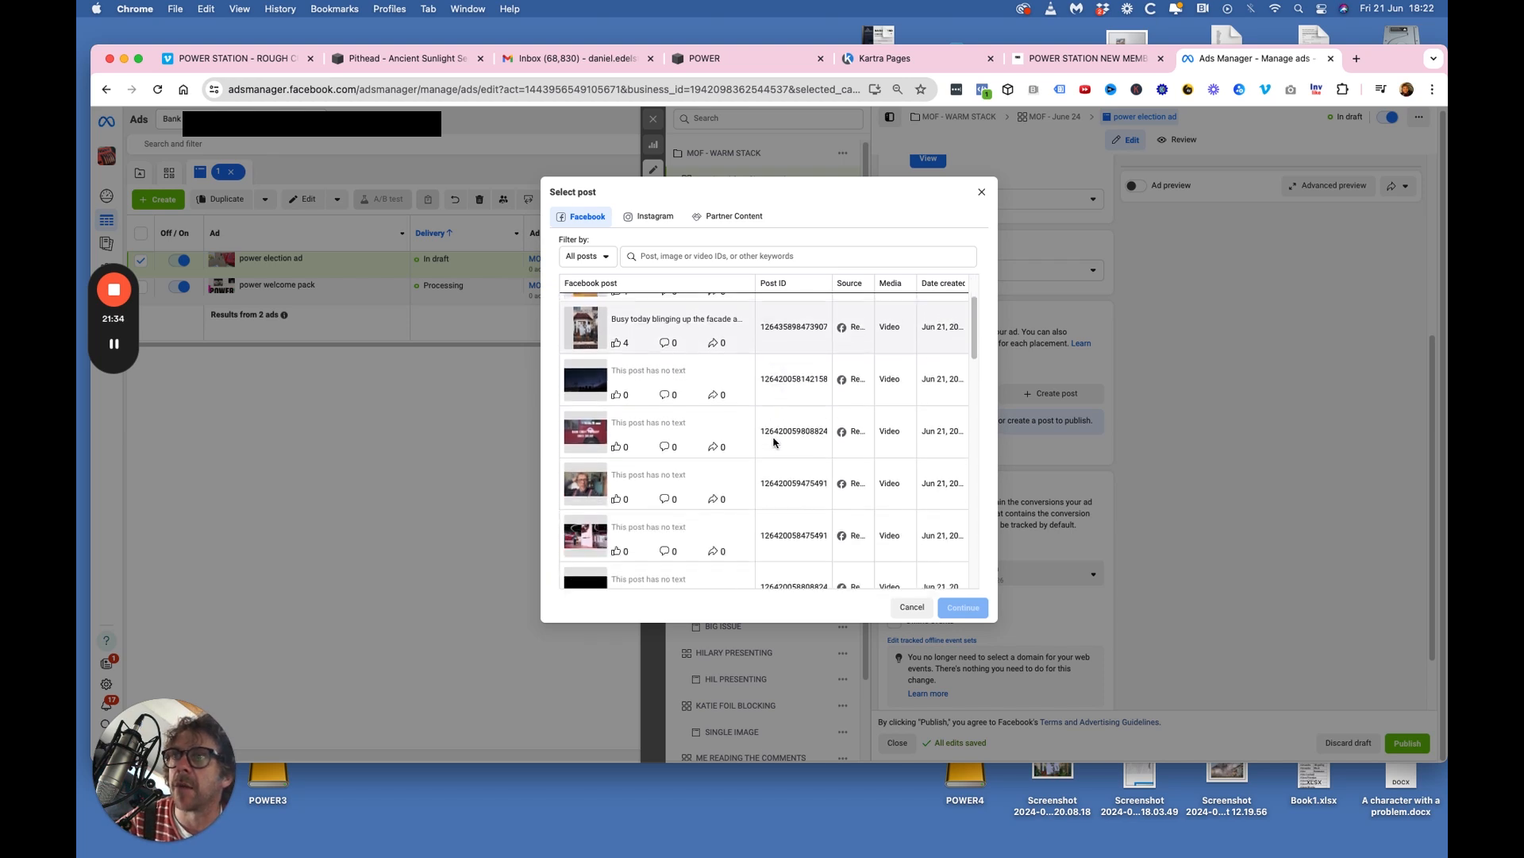
scroll(774, 442, "up", 3)
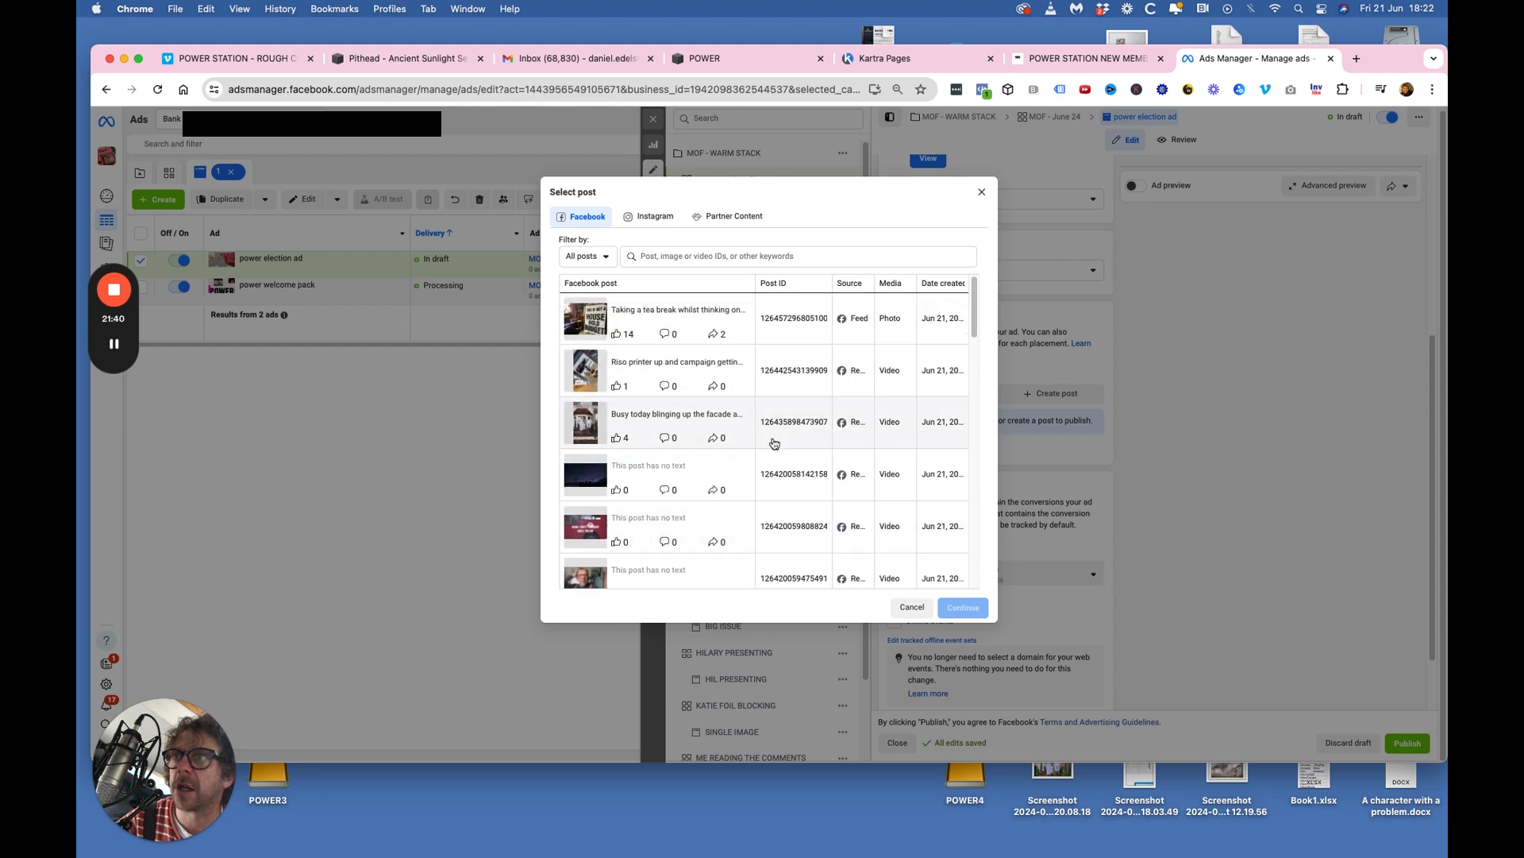
left_click(646, 218)
scroll(710, 443, "down", 5)
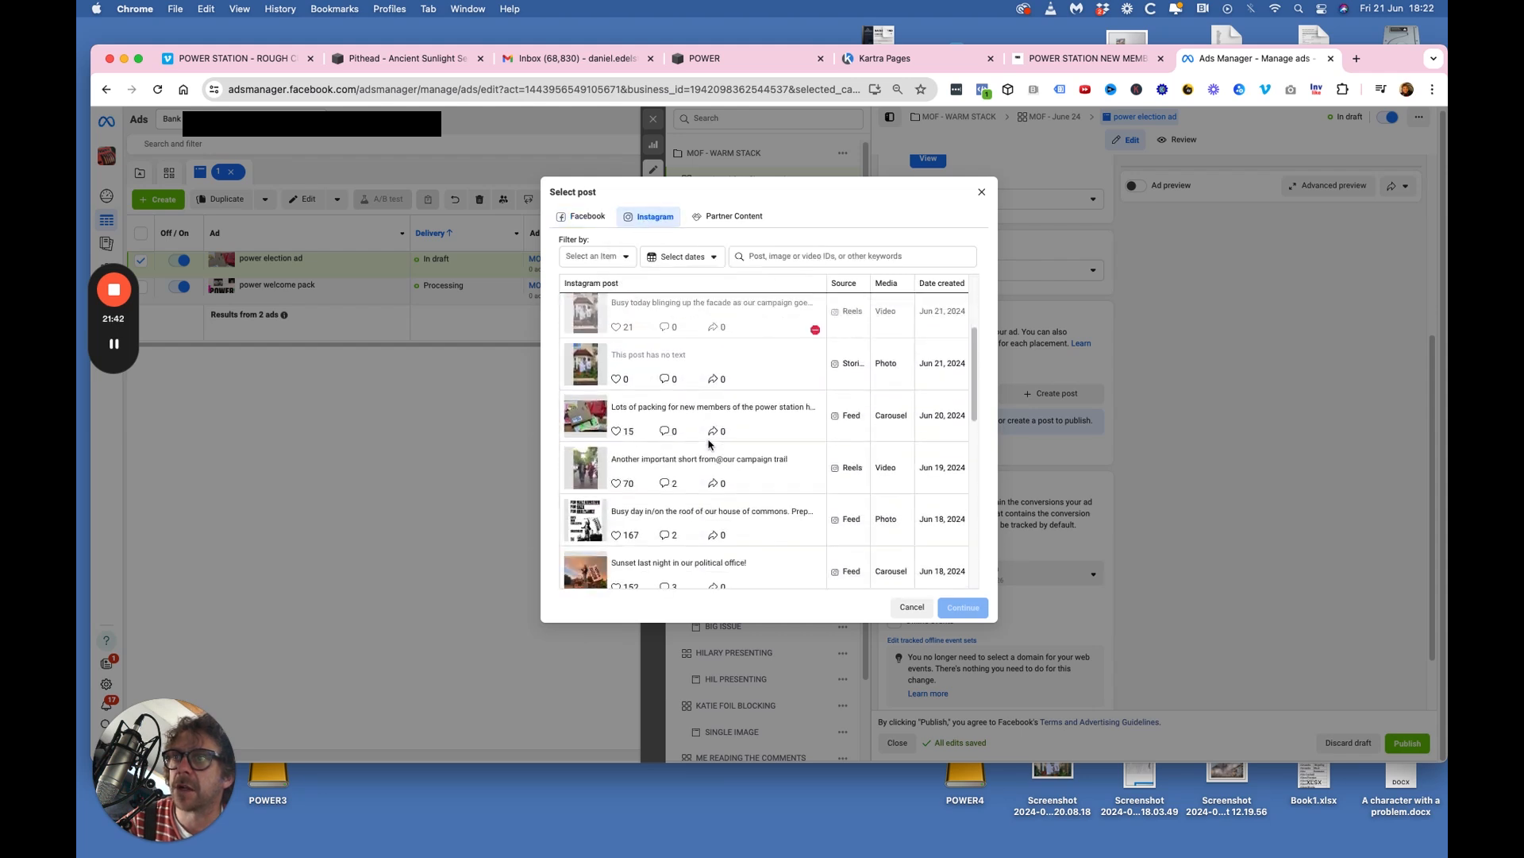
scroll(710, 443, "down", 1)
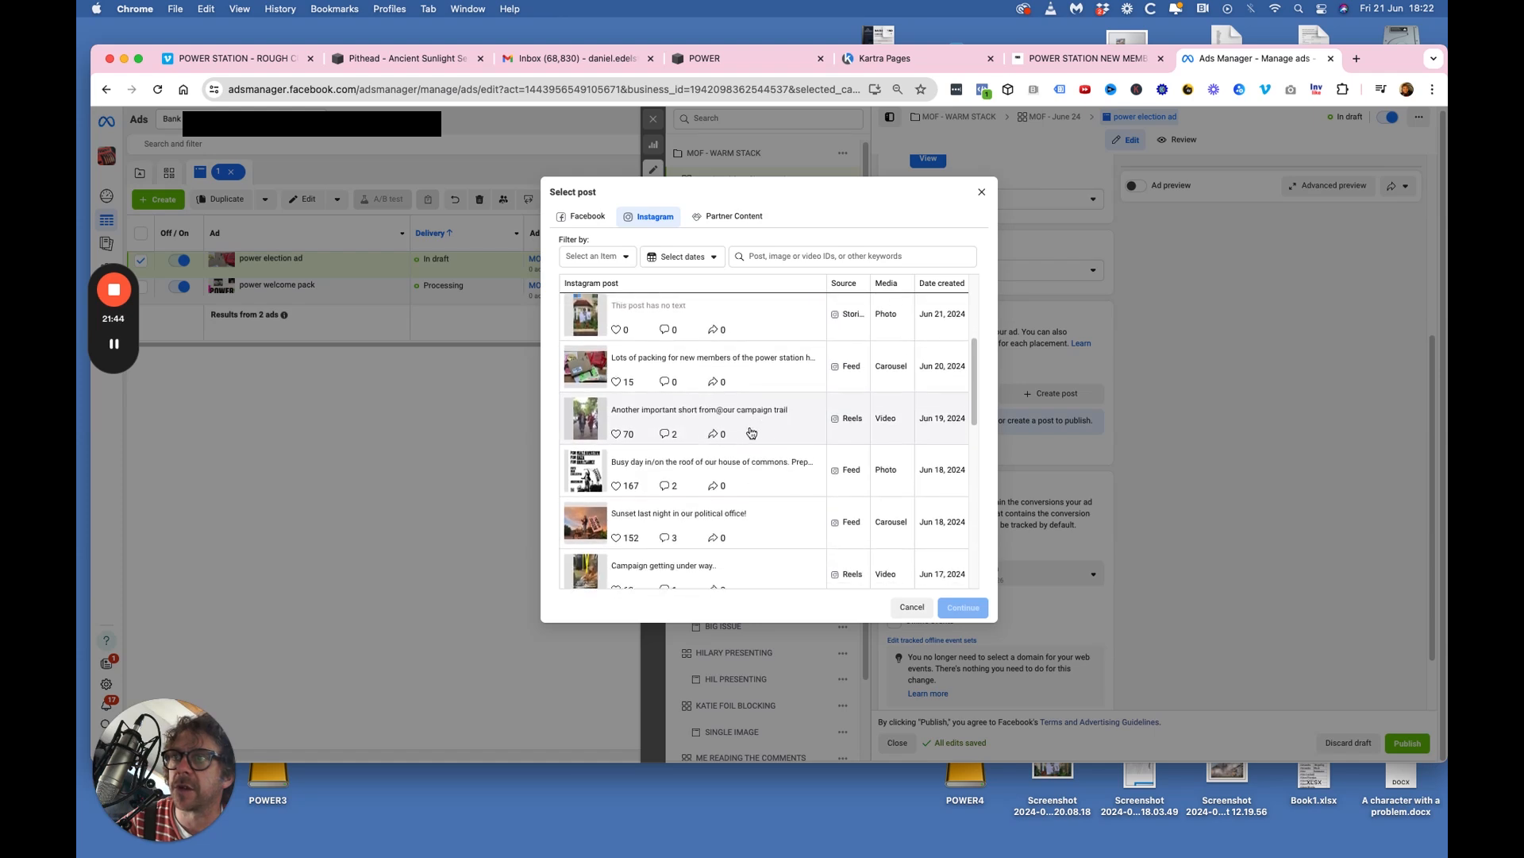
left_click(645, 418)
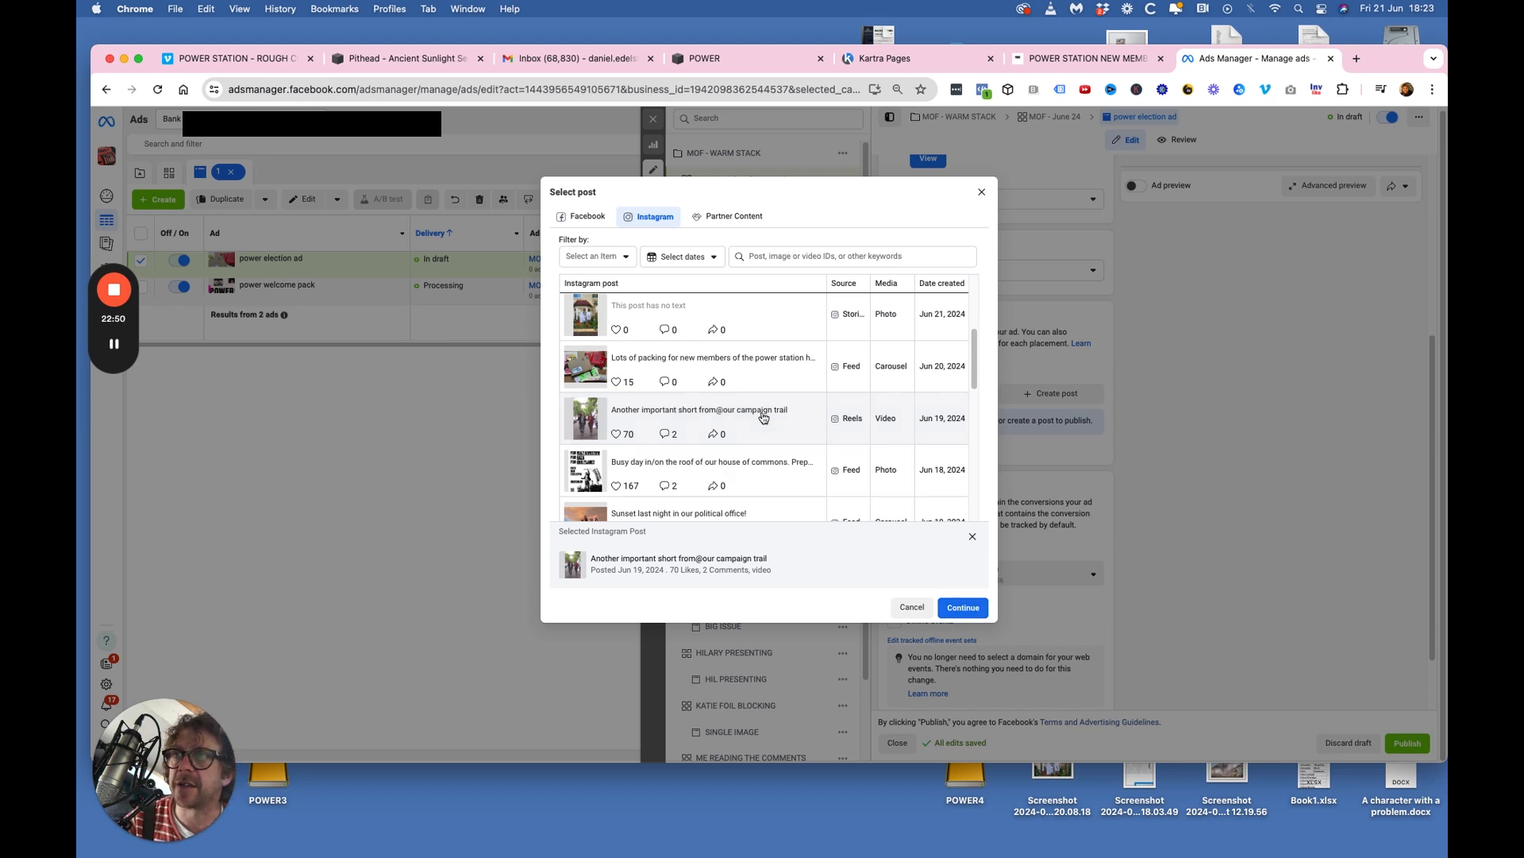
left_click(674, 418)
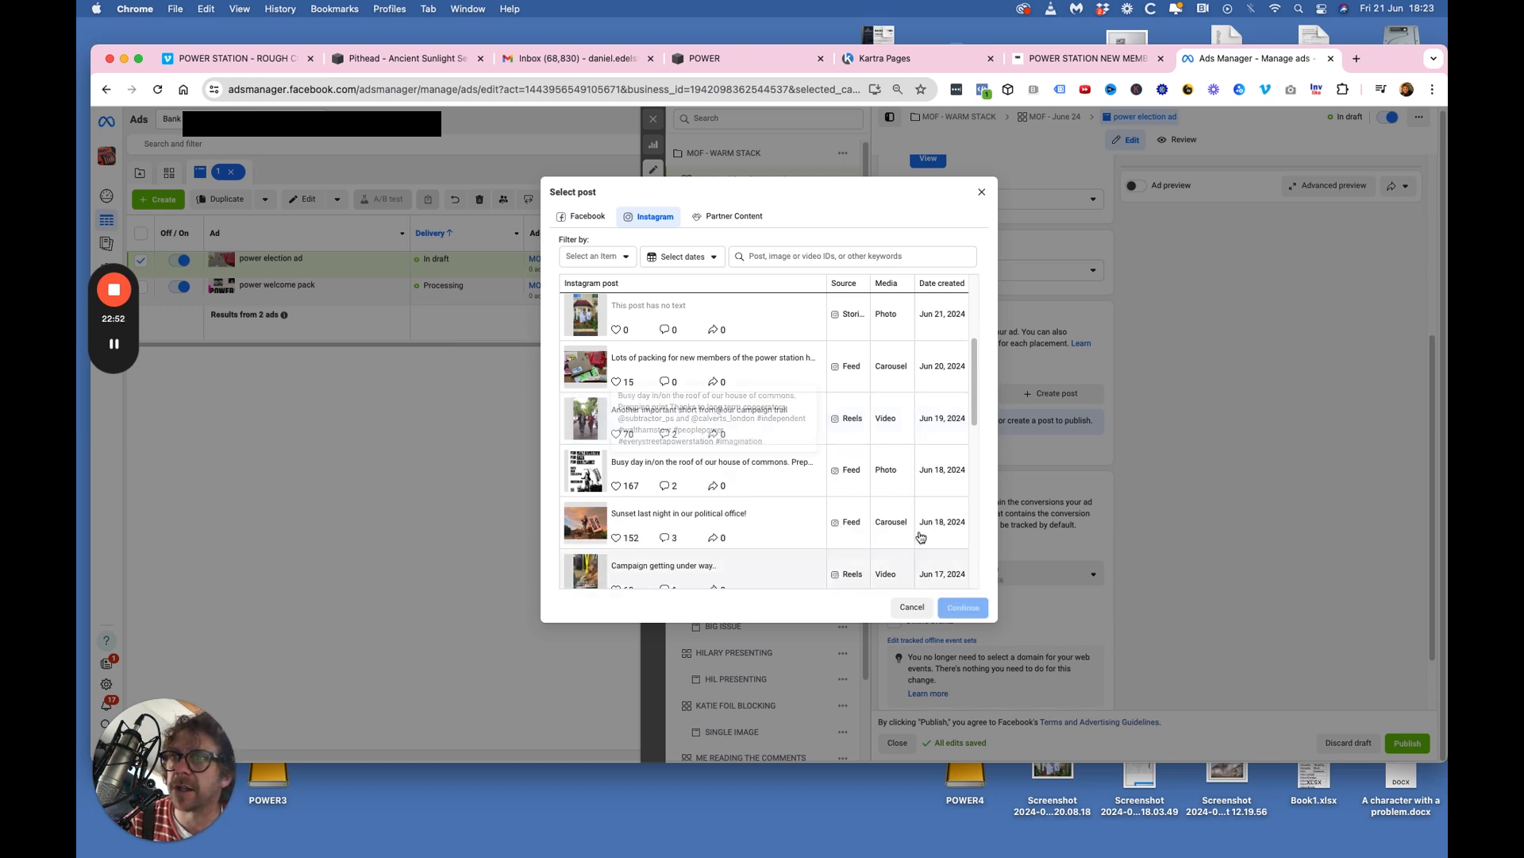
left_click(697, 420)
left_click(964, 608)
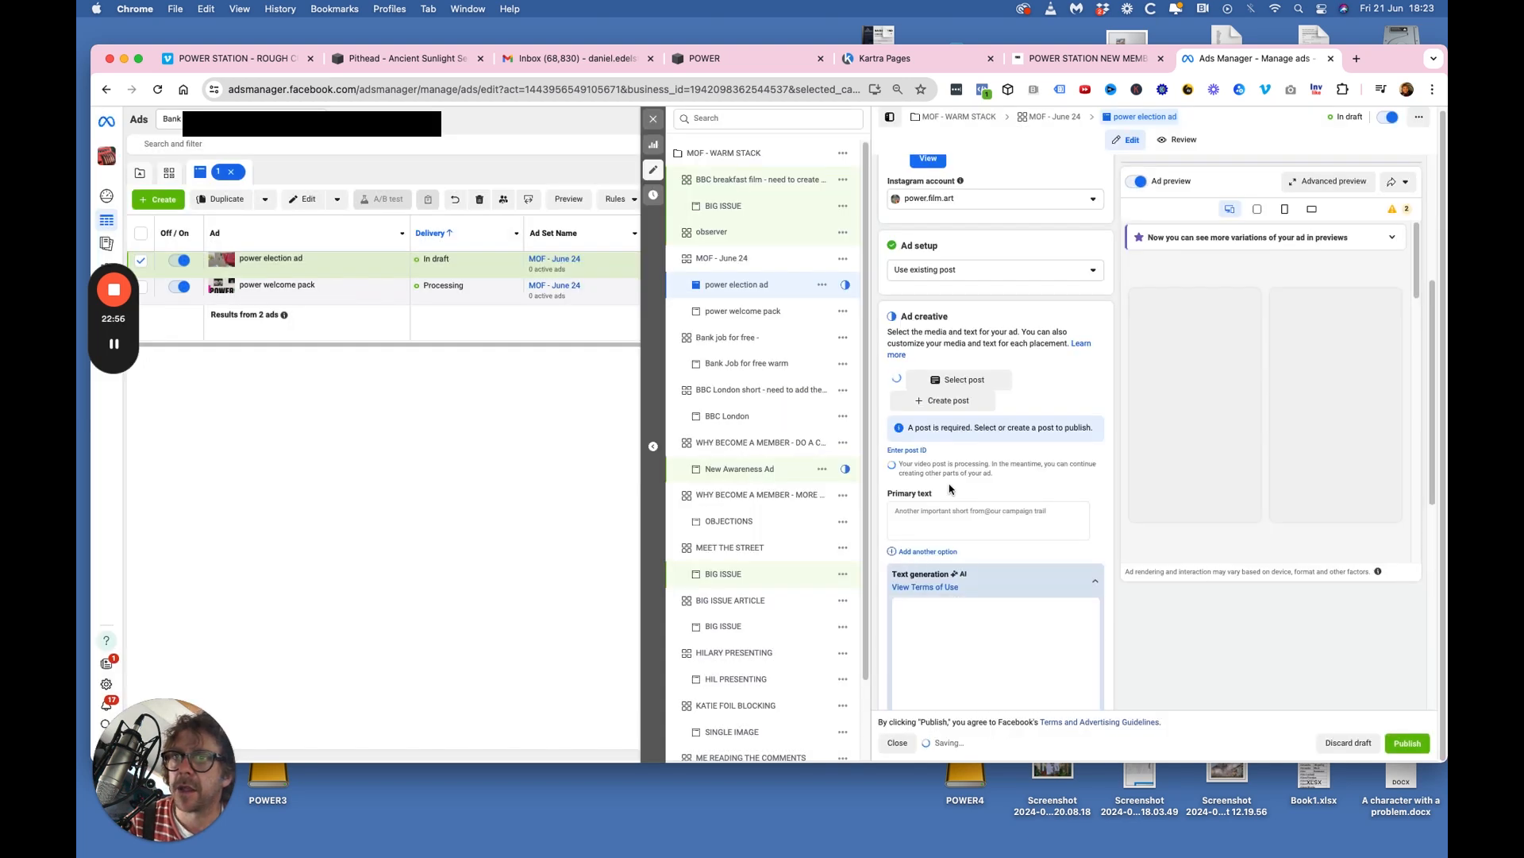
Set the power election ad's call to action to Order now.
scroll(976, 530, "down", 2)
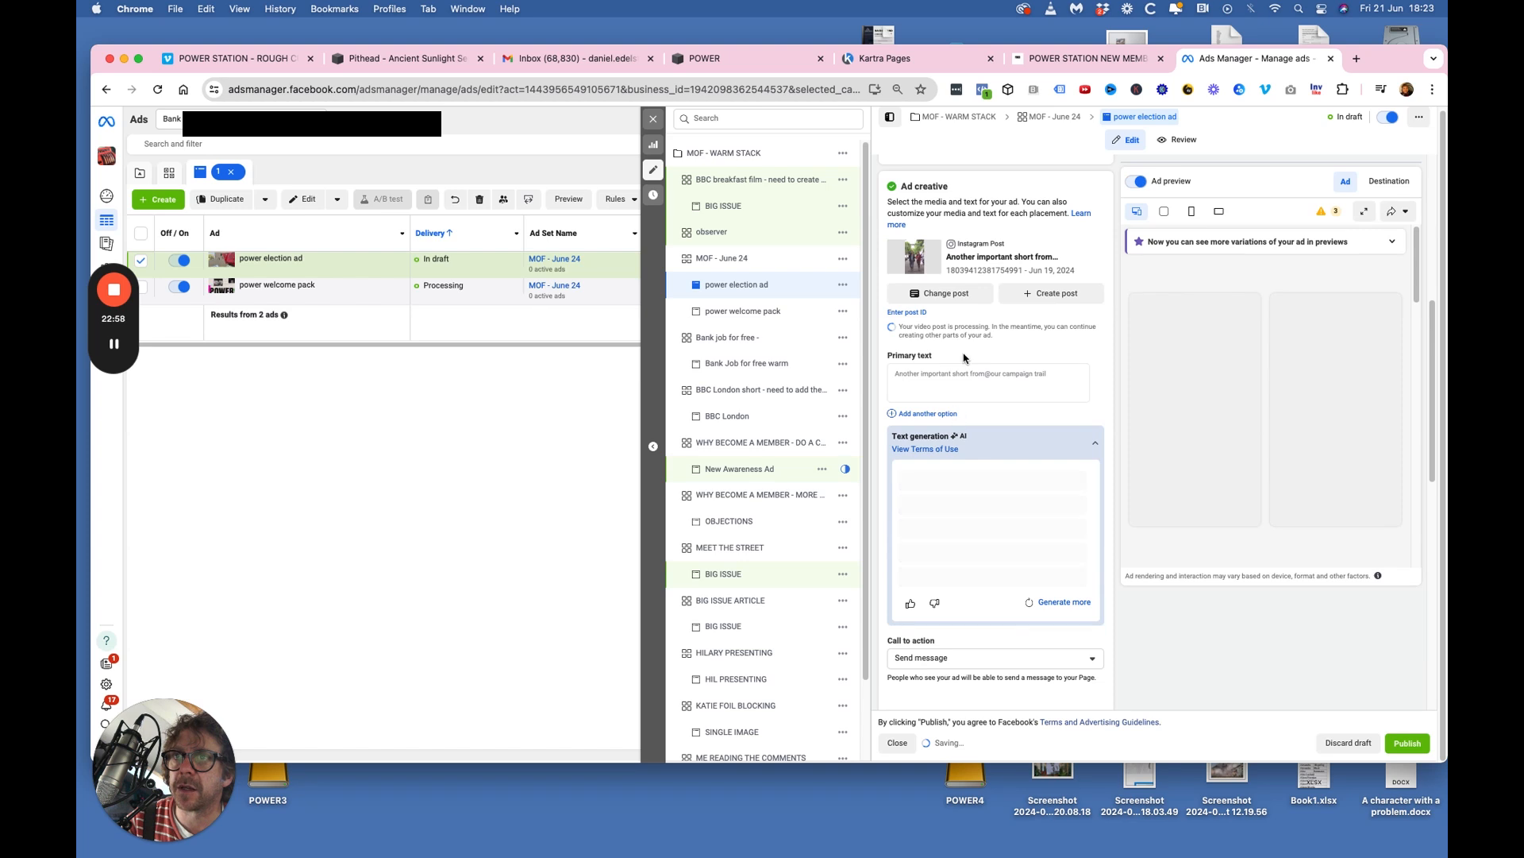
scroll(964, 357, "up", 2)
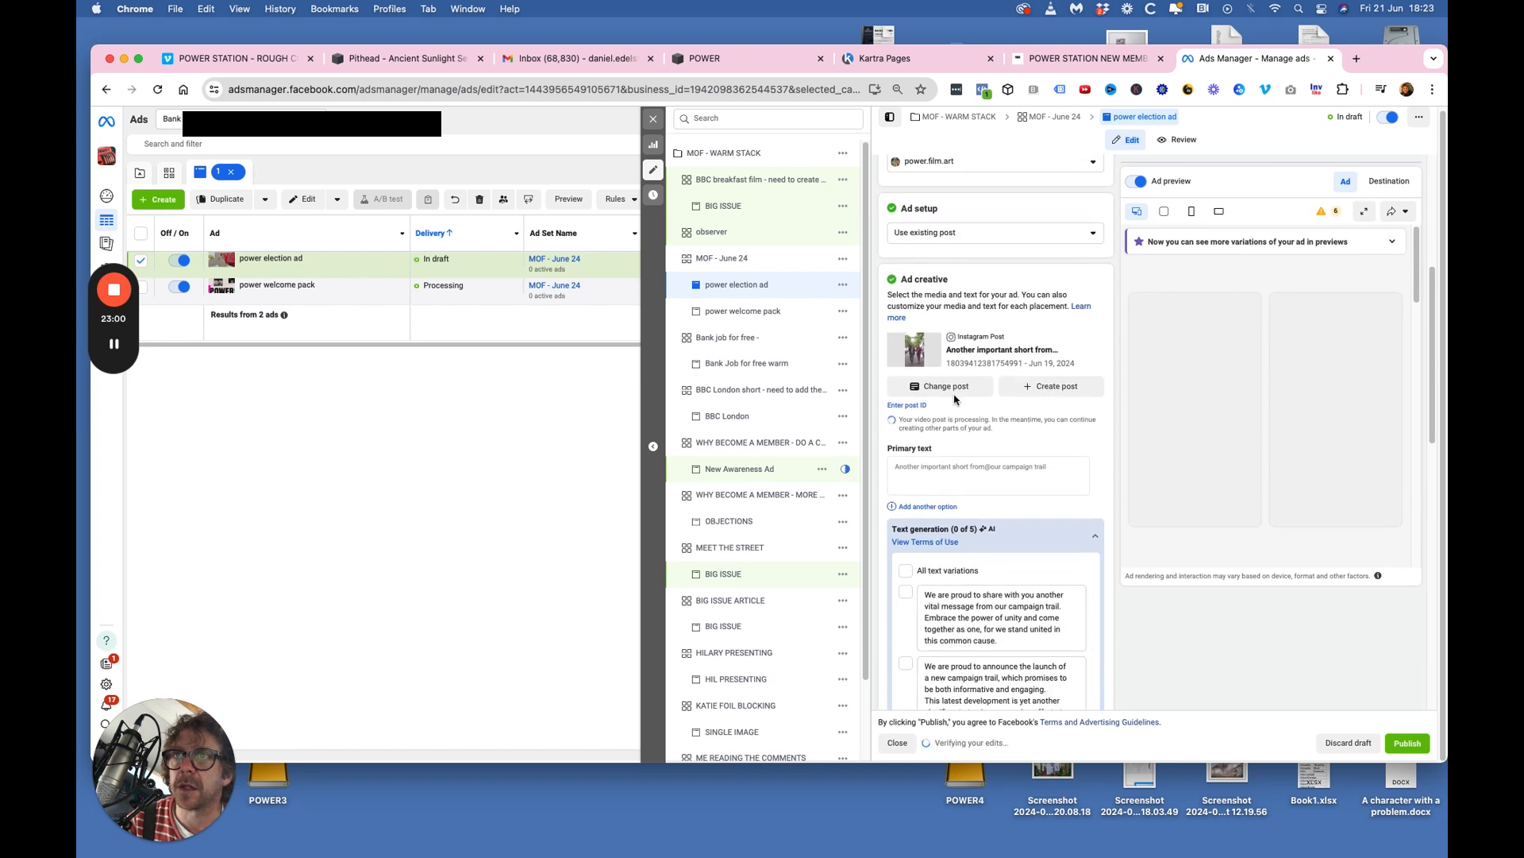
scroll(970, 453, "down", 3)
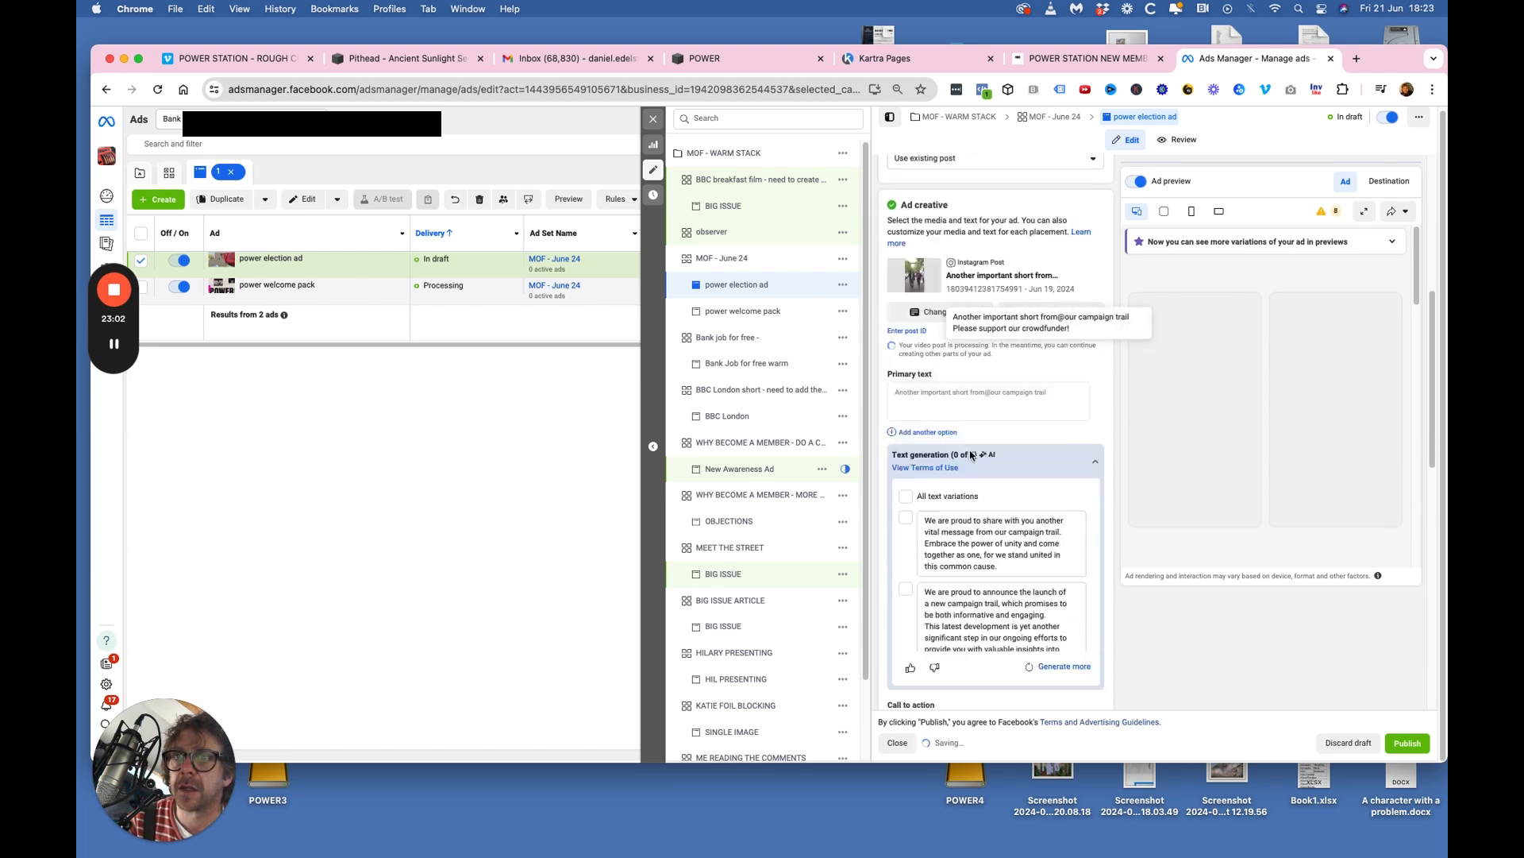
scroll(970, 455, "down", 6)
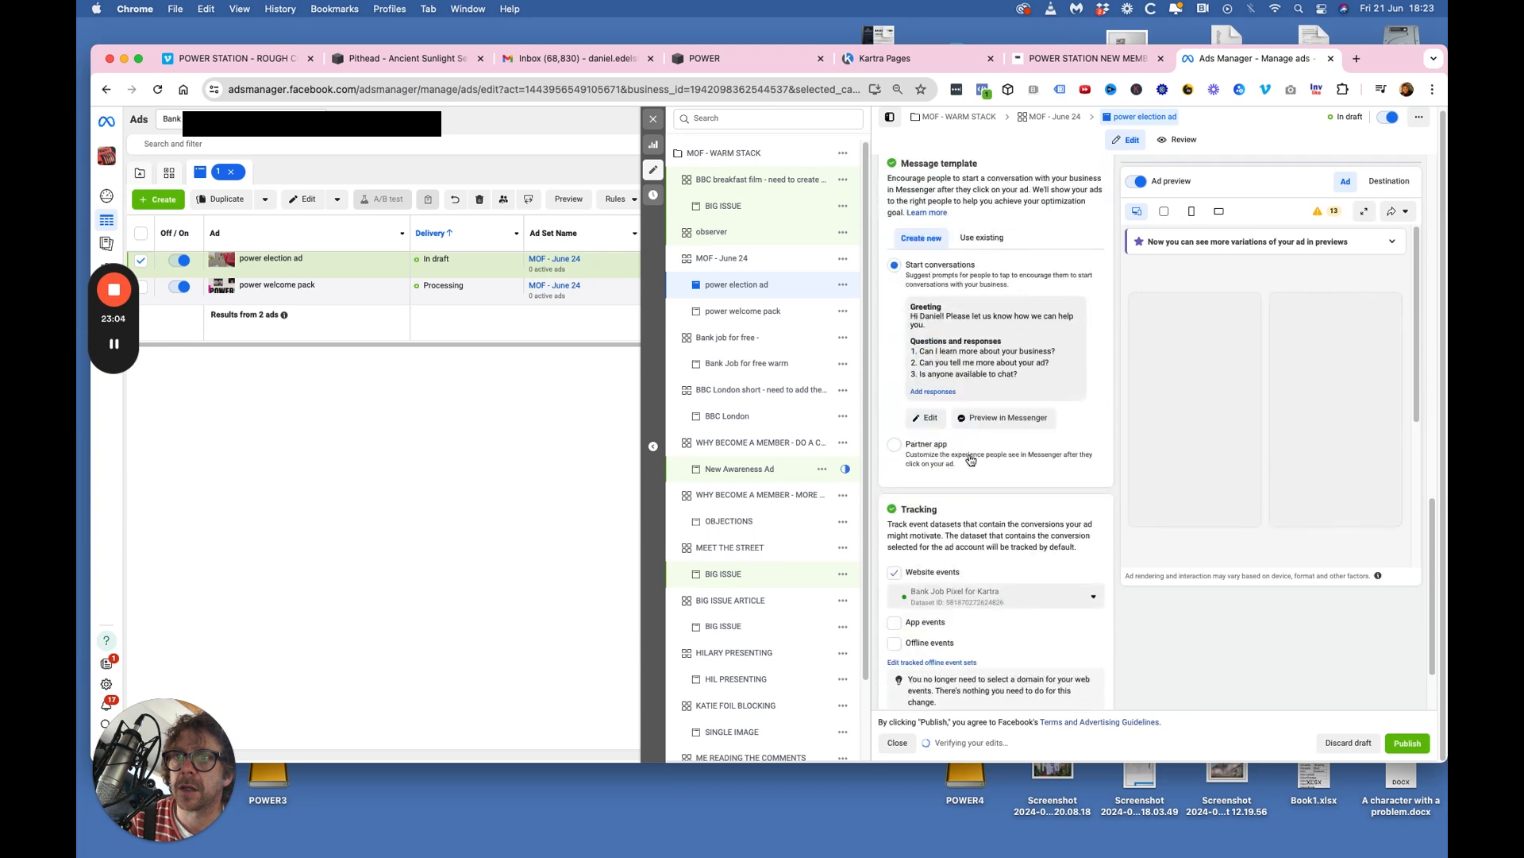
scroll(970, 458, "up", 5)
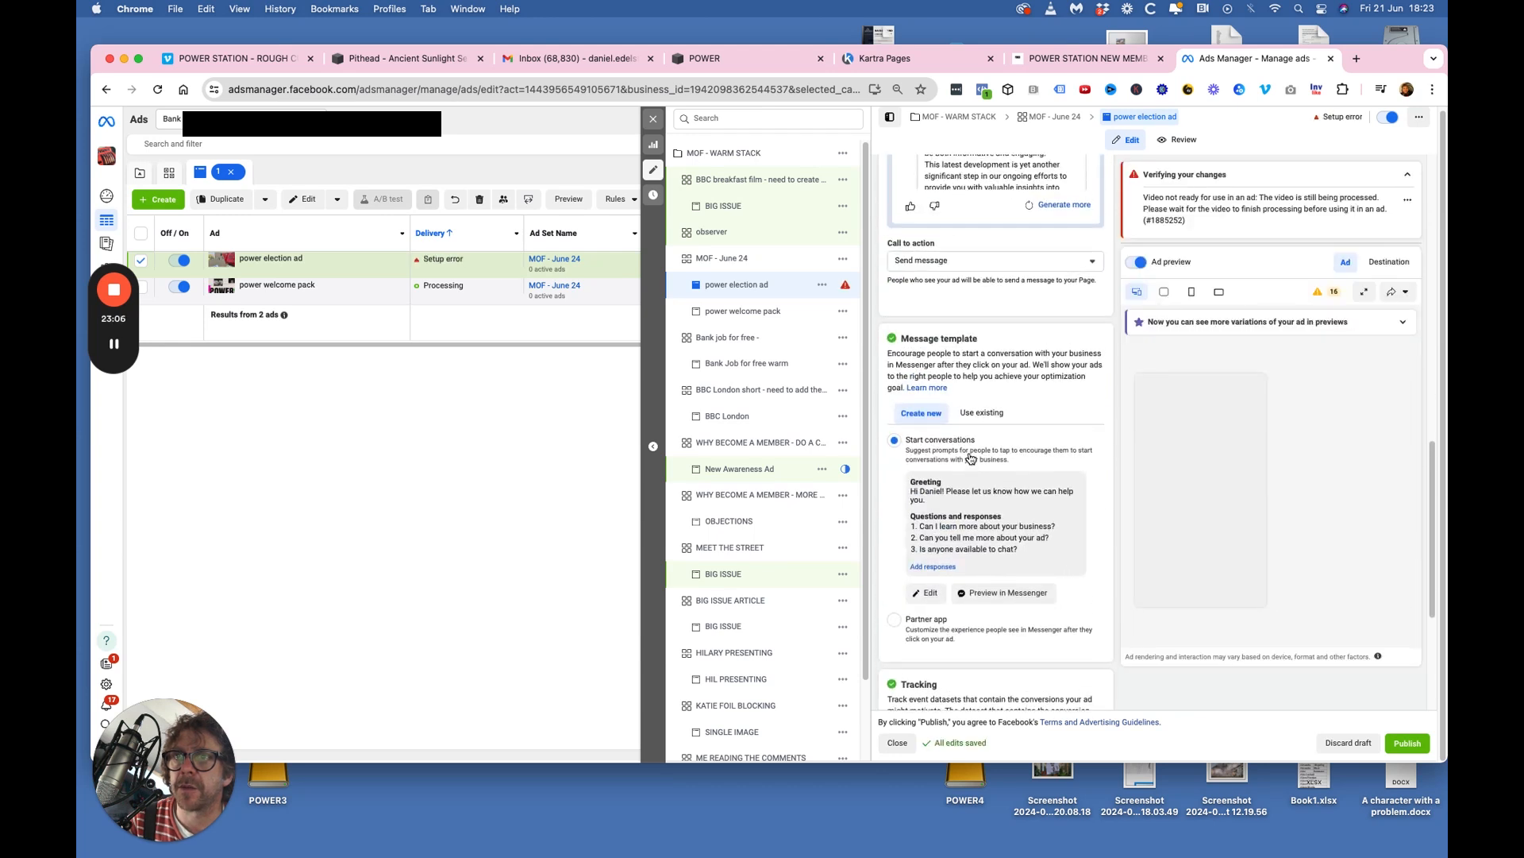
left_click(941, 414)
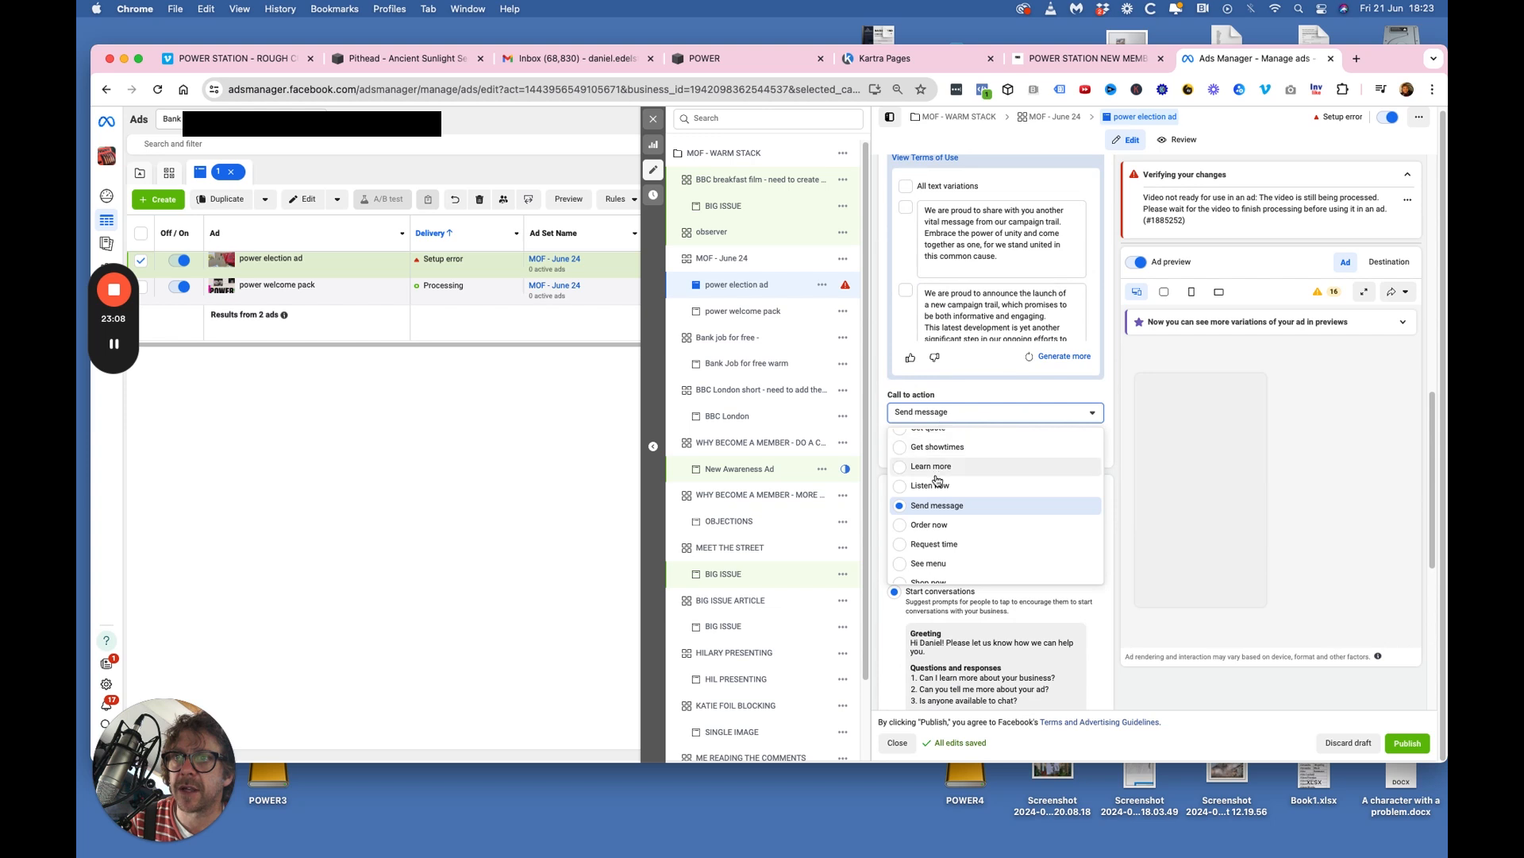
scroll(934, 508, "up", 3)
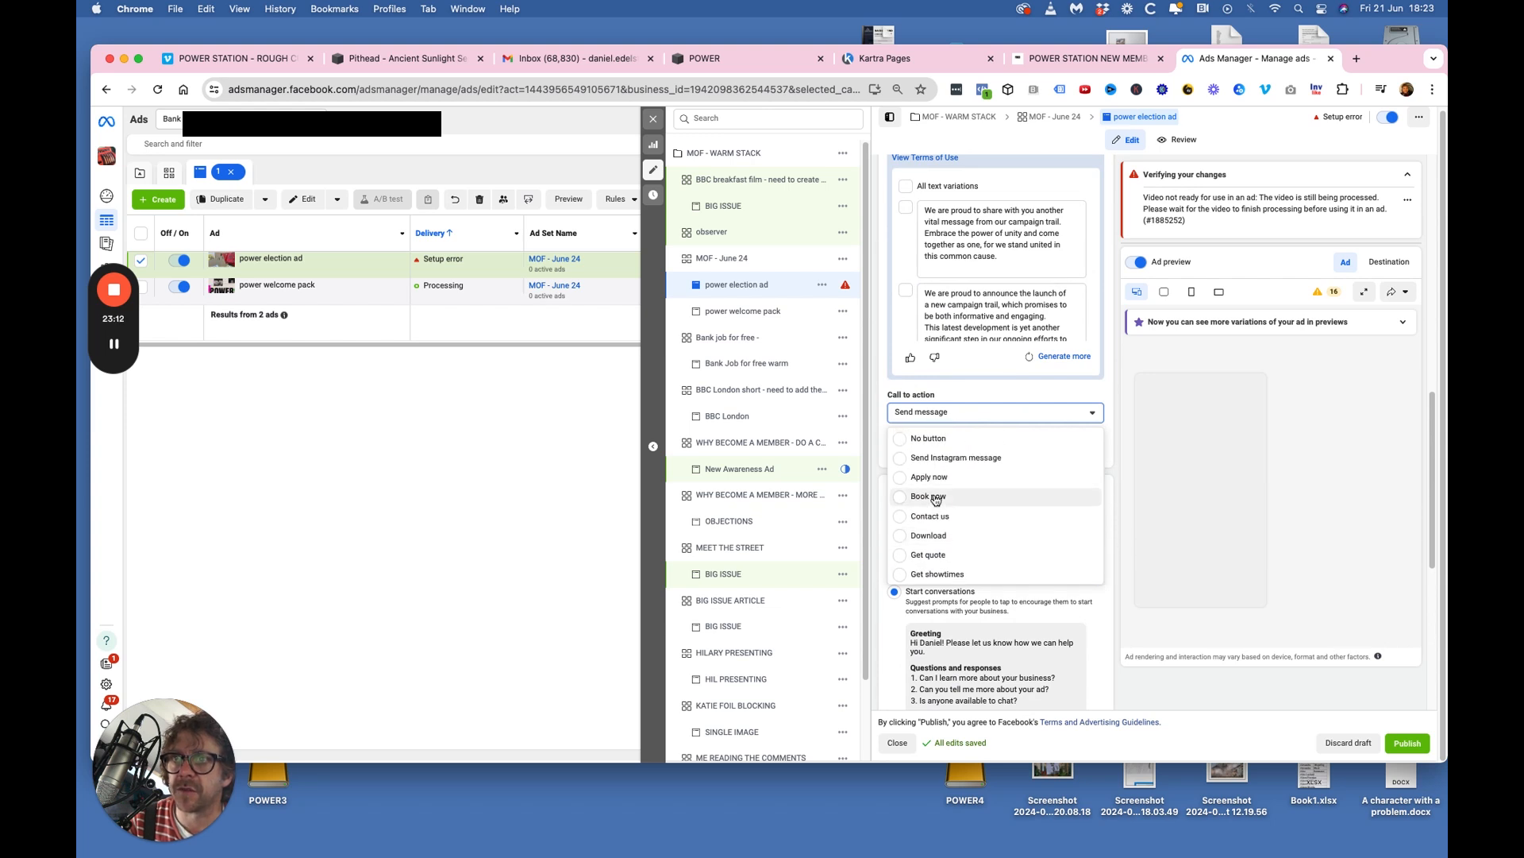
scroll(937, 500, "down", 3)
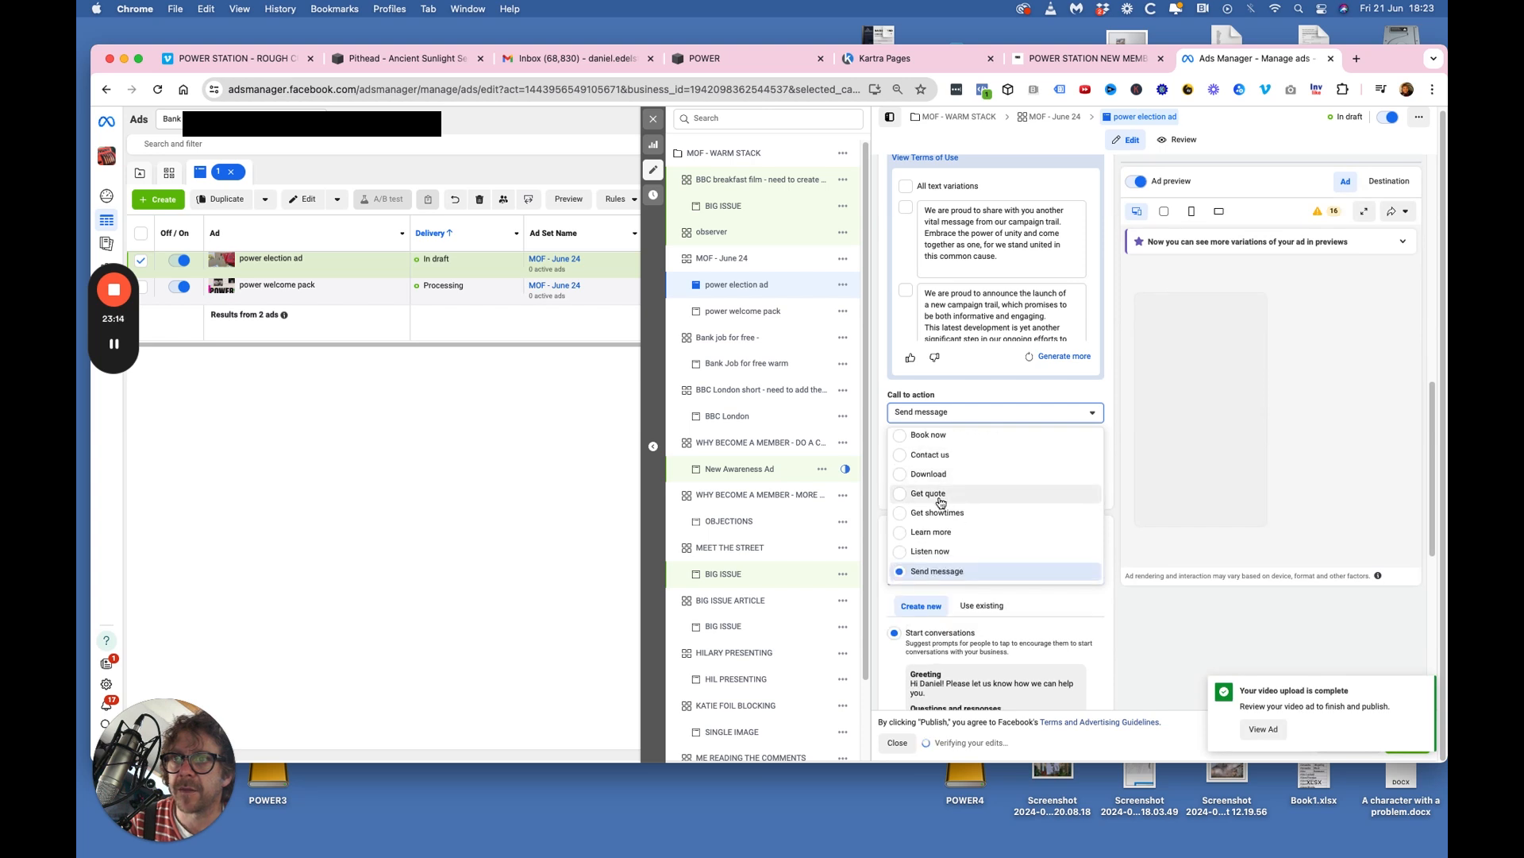
scroll(940, 501, "down", 3)
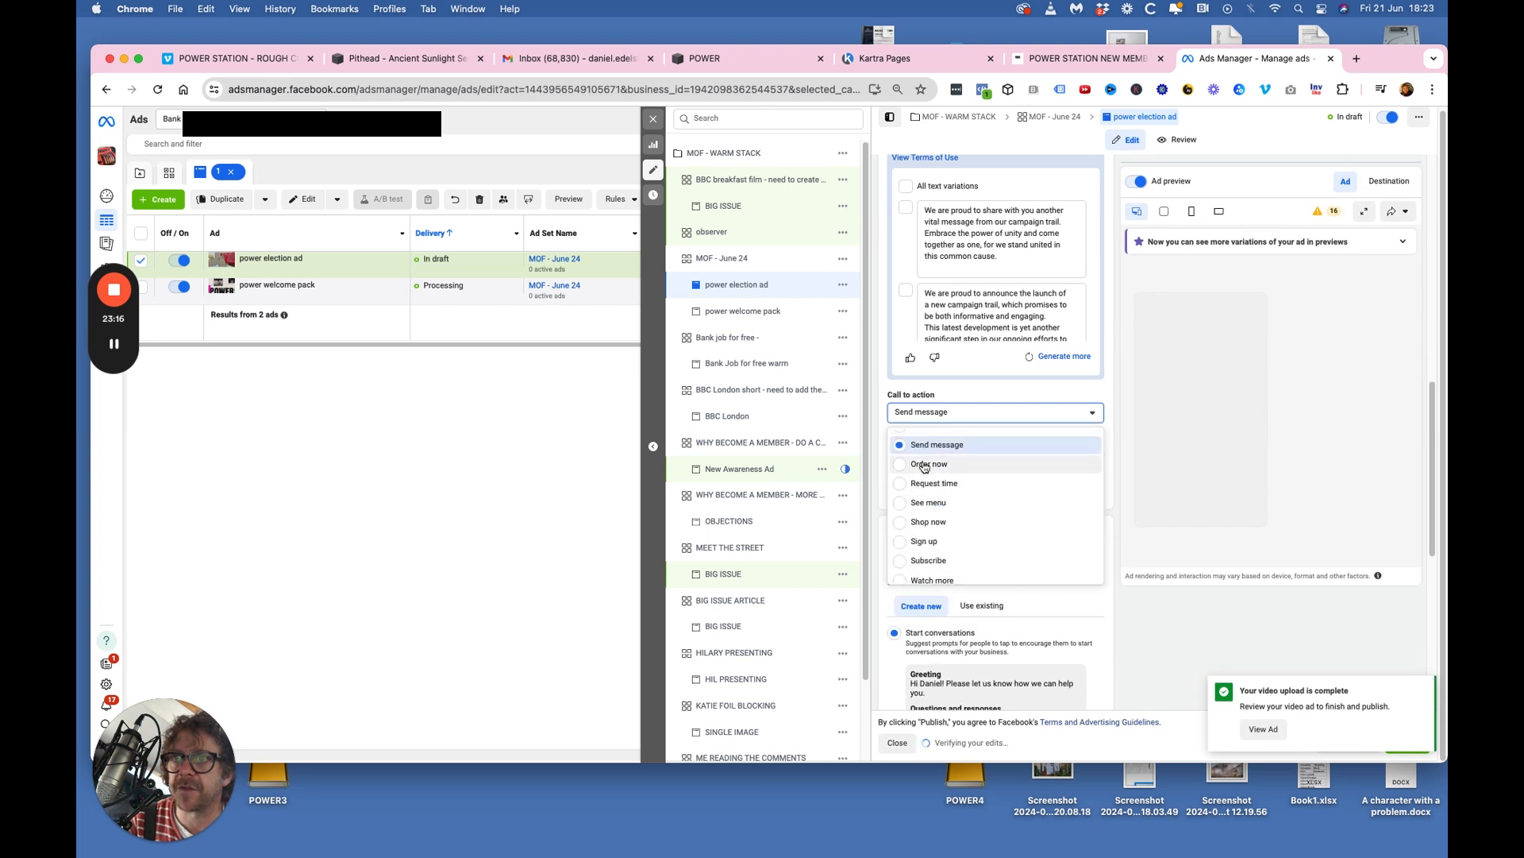
left_click(924, 466)
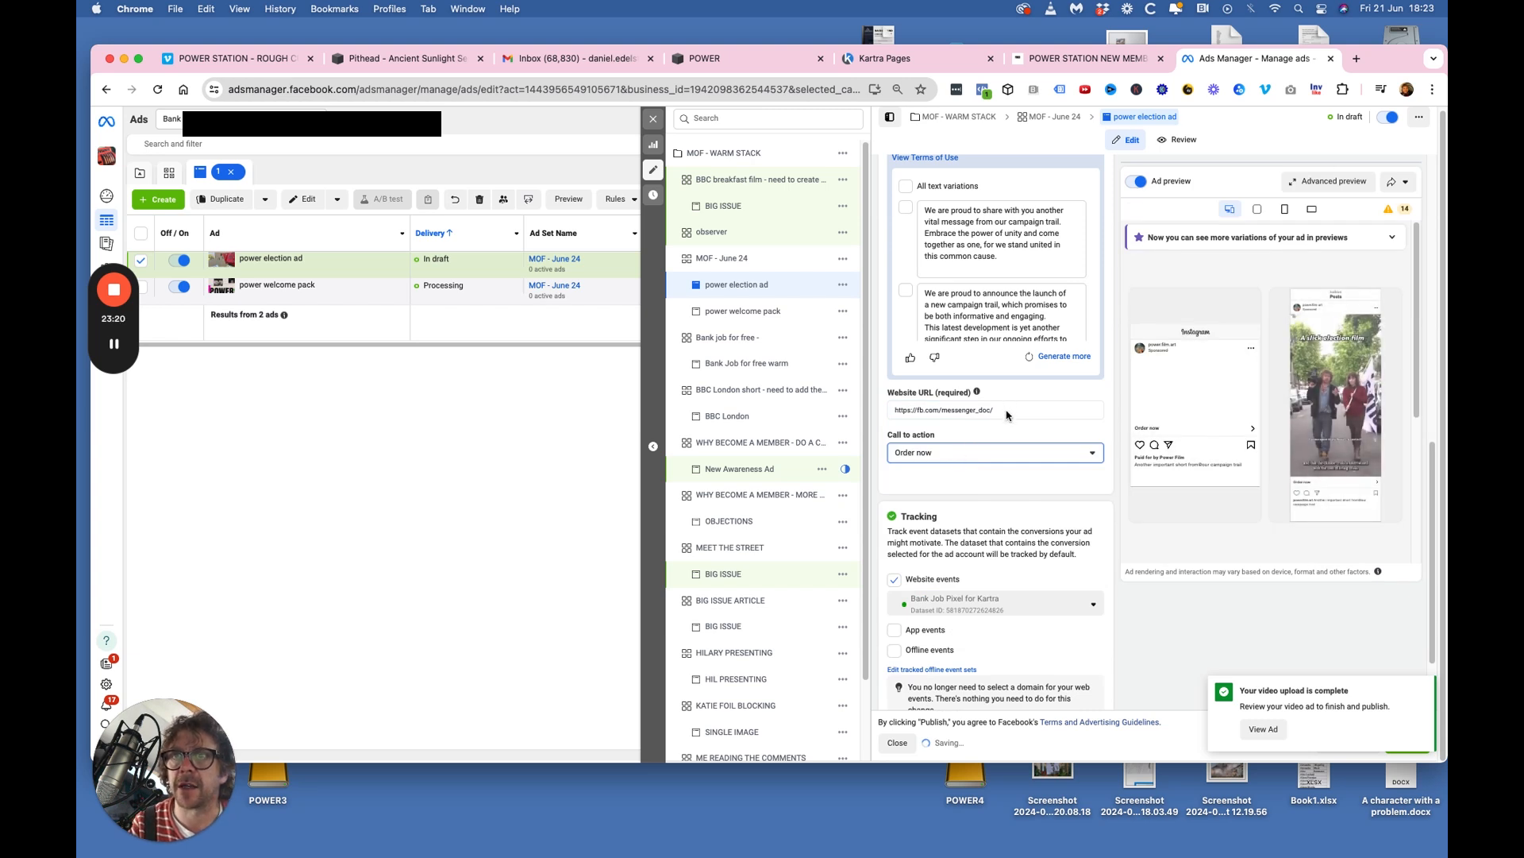
Select the ad's website URL for replacement and open the Crowdfunder page power-station-from-walthamstow-to-westminster in a new browser window.
left_click_drag(1002, 408, 711, 411)
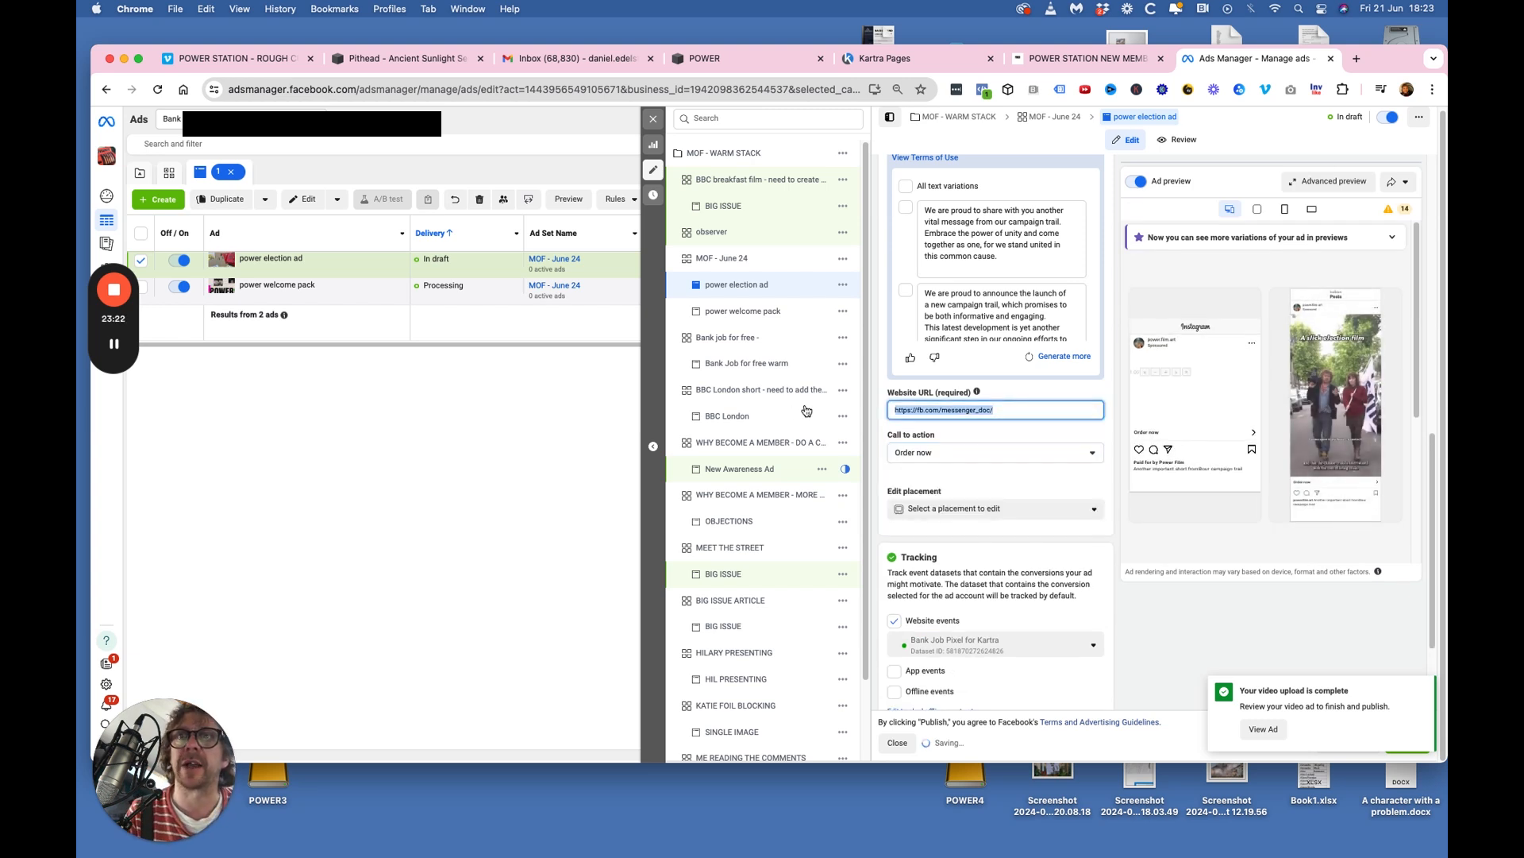
left_click(189, 8)
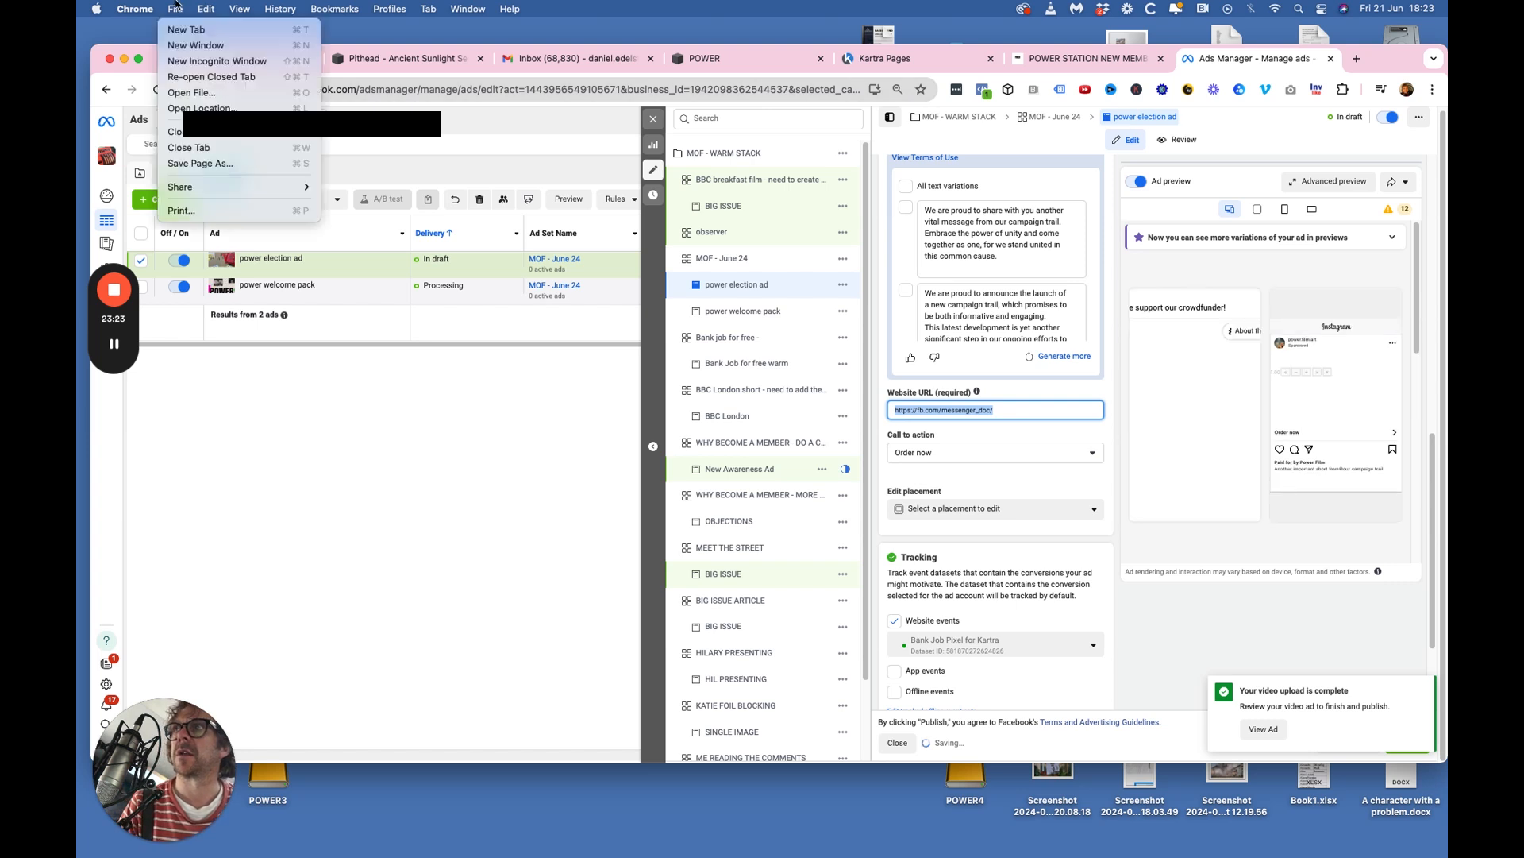
left_click(188, 46)
type("crowdfunder.co.uk")
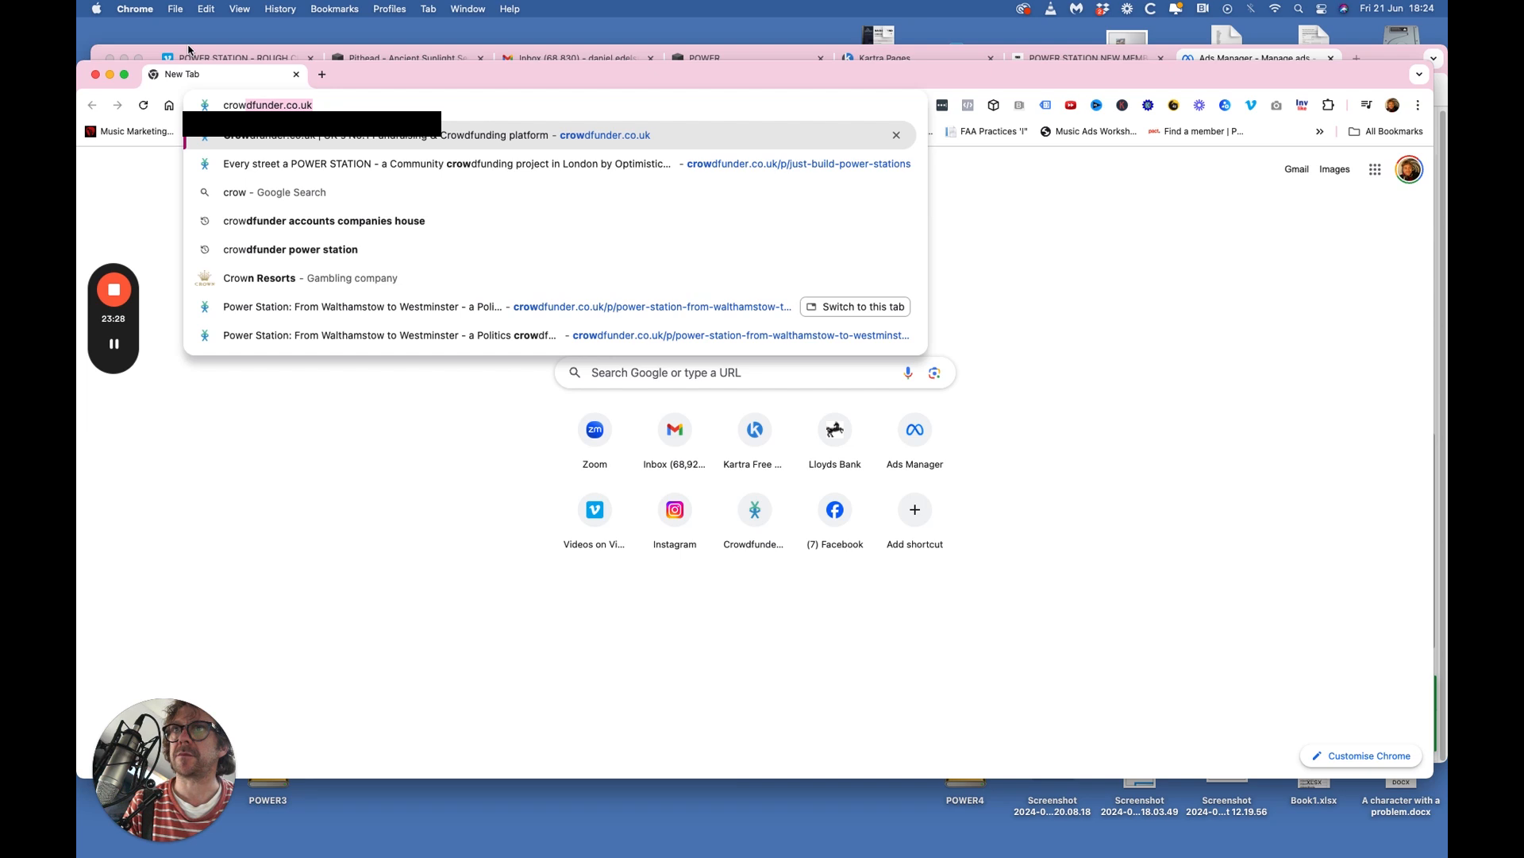
key("Down")
key("Down")
key("Down")
key("Down")
key("Down")
key("Down")
key("Down")
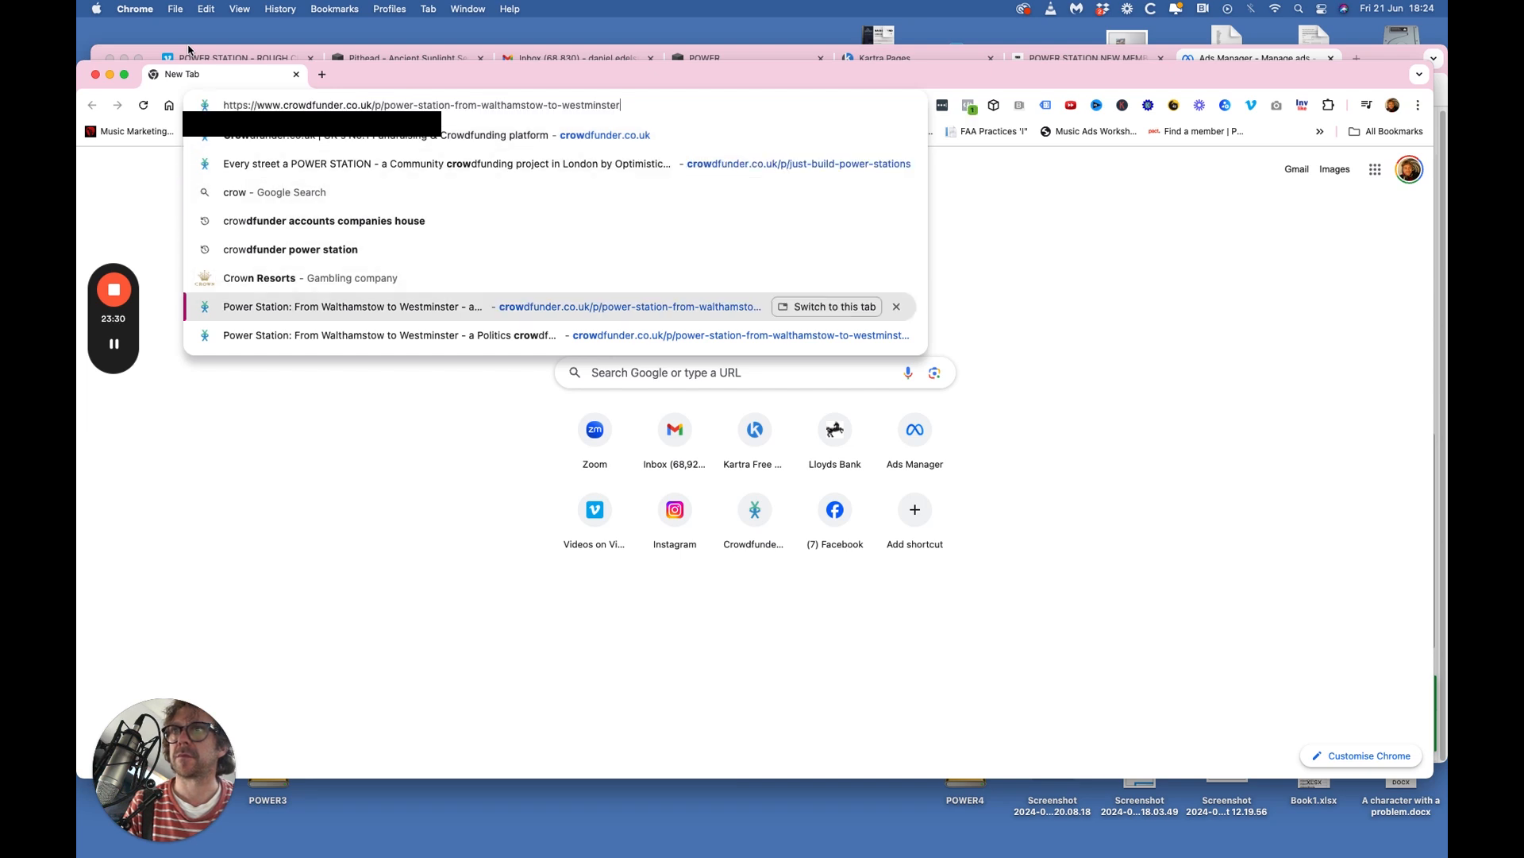
key("Return")
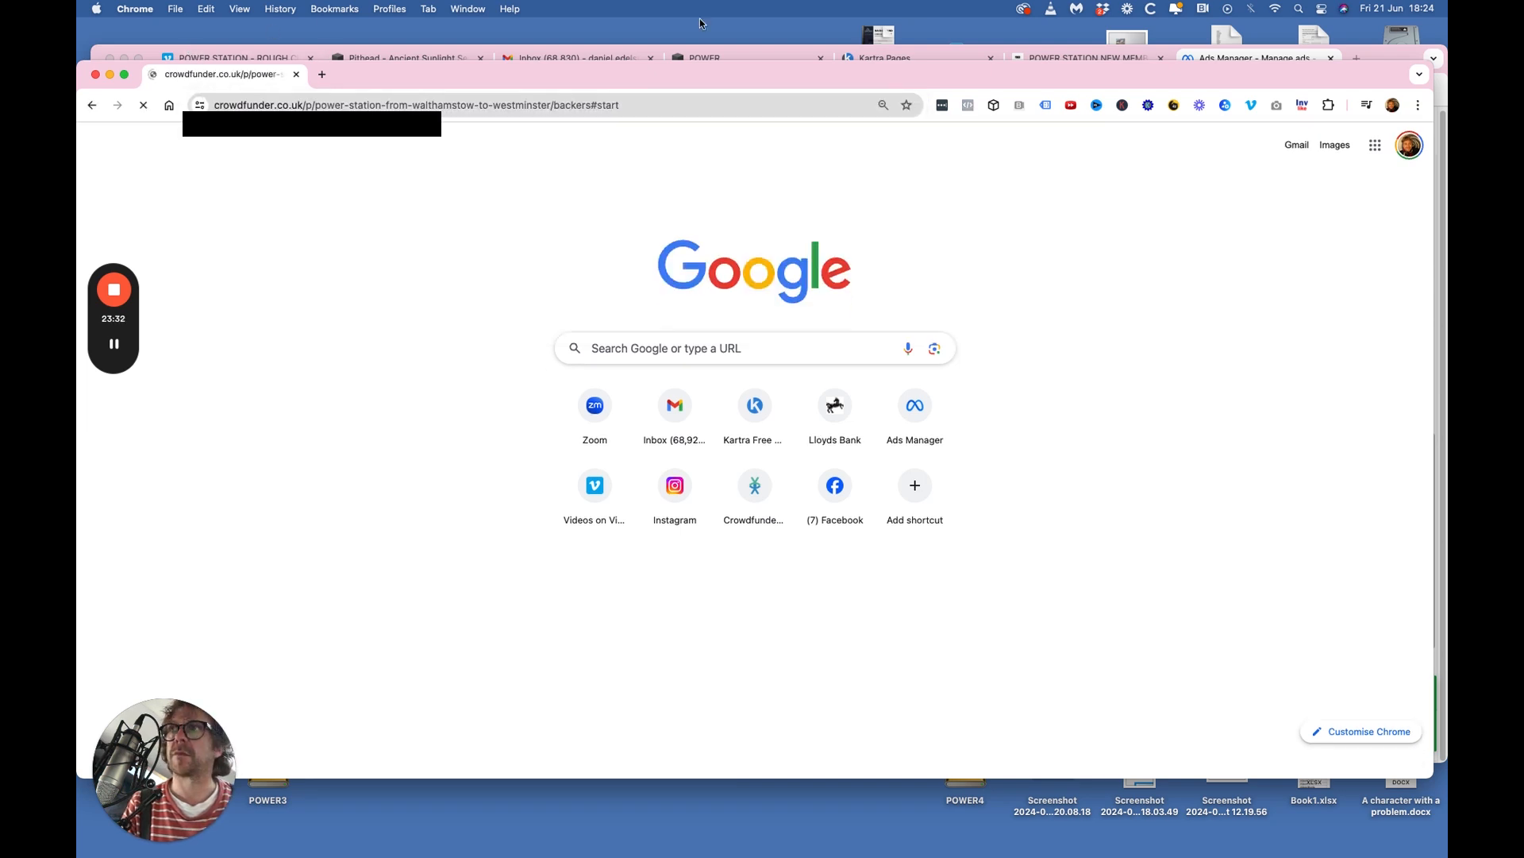
Remove /backers#start from the Crowdfunder address, load the project's main page, copy its URL and move the window off the ad editor.
left_click_drag(551, 107, 642, 92)
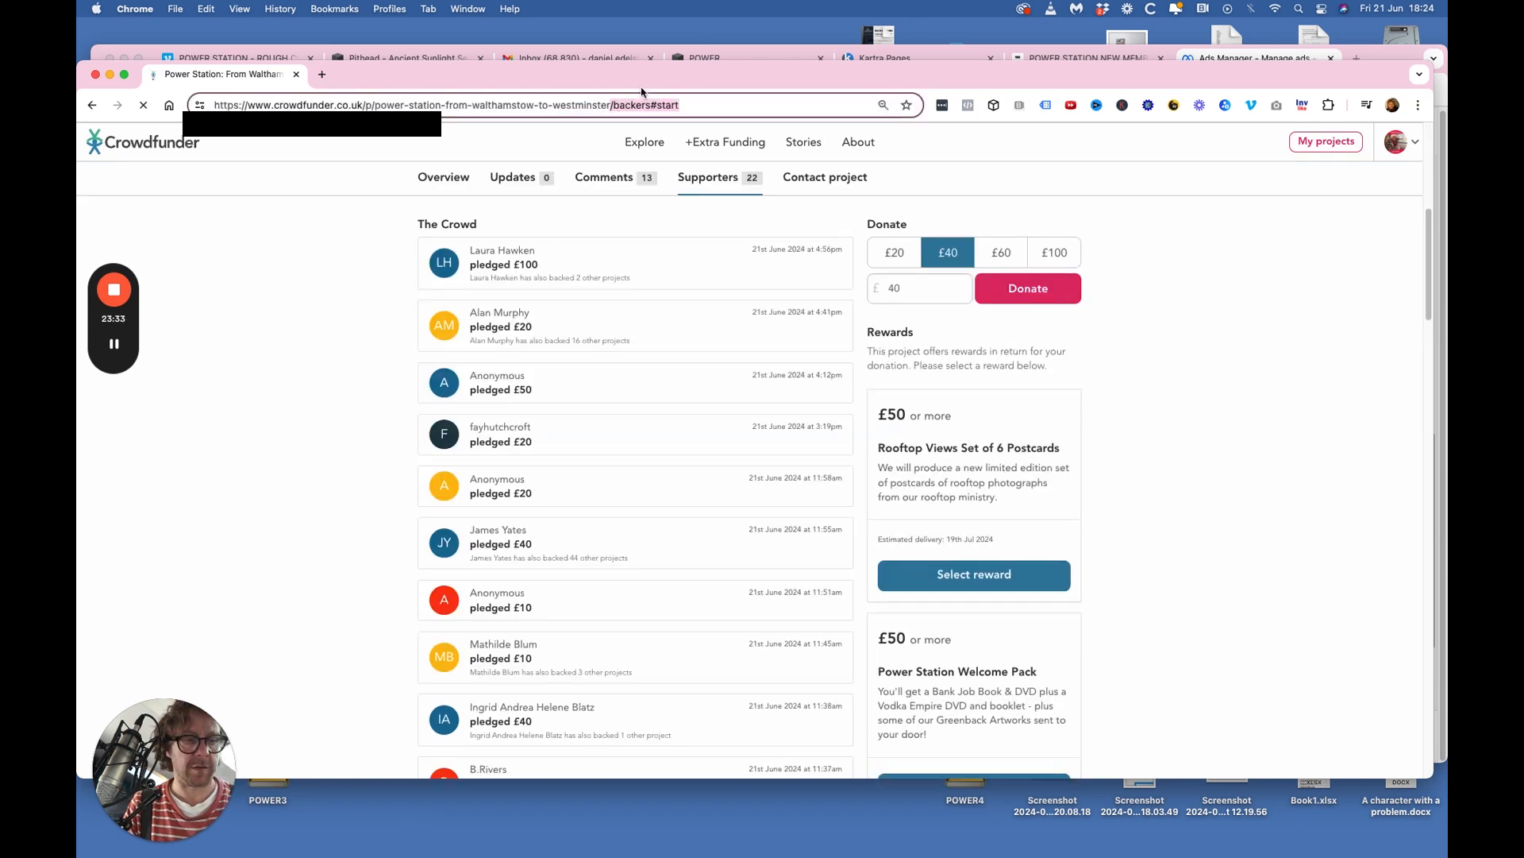
key("BackSpace")
key("Return")
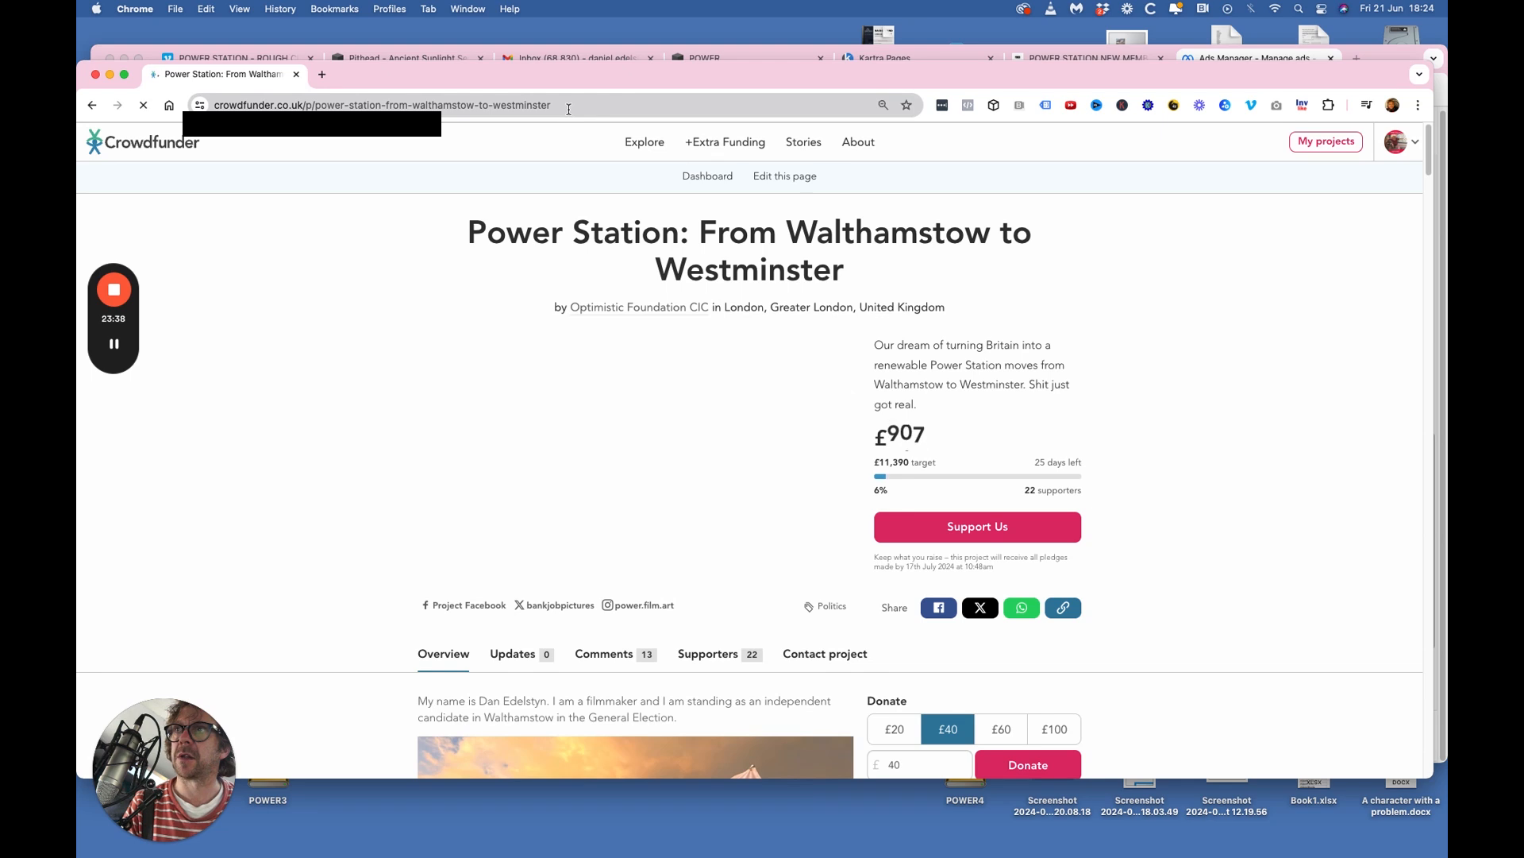
left_click(567, 111)
key("super+c")
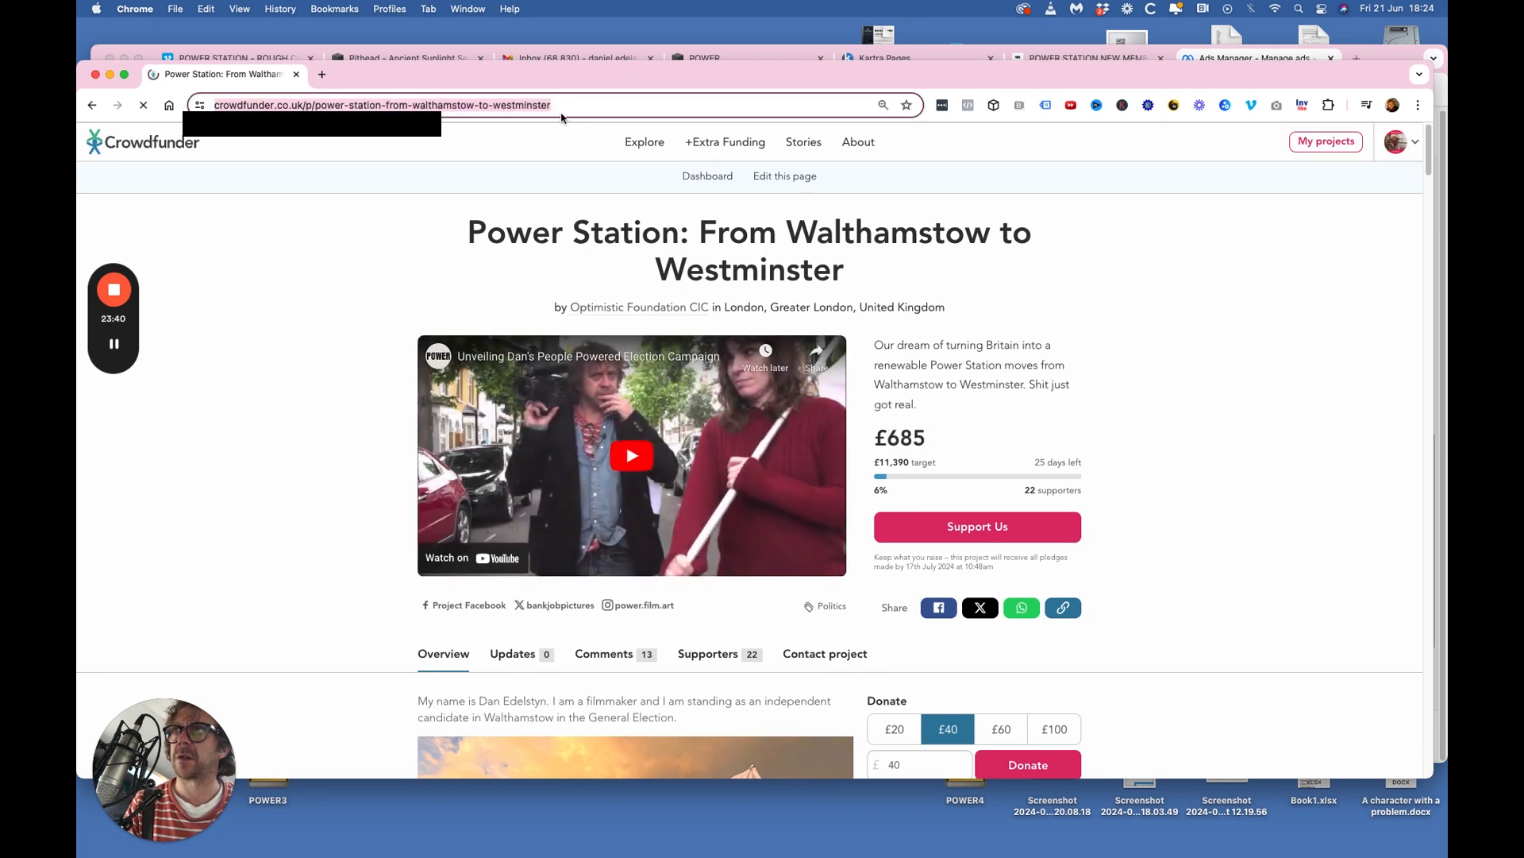
left_click_drag(475, 73, 983, 584)
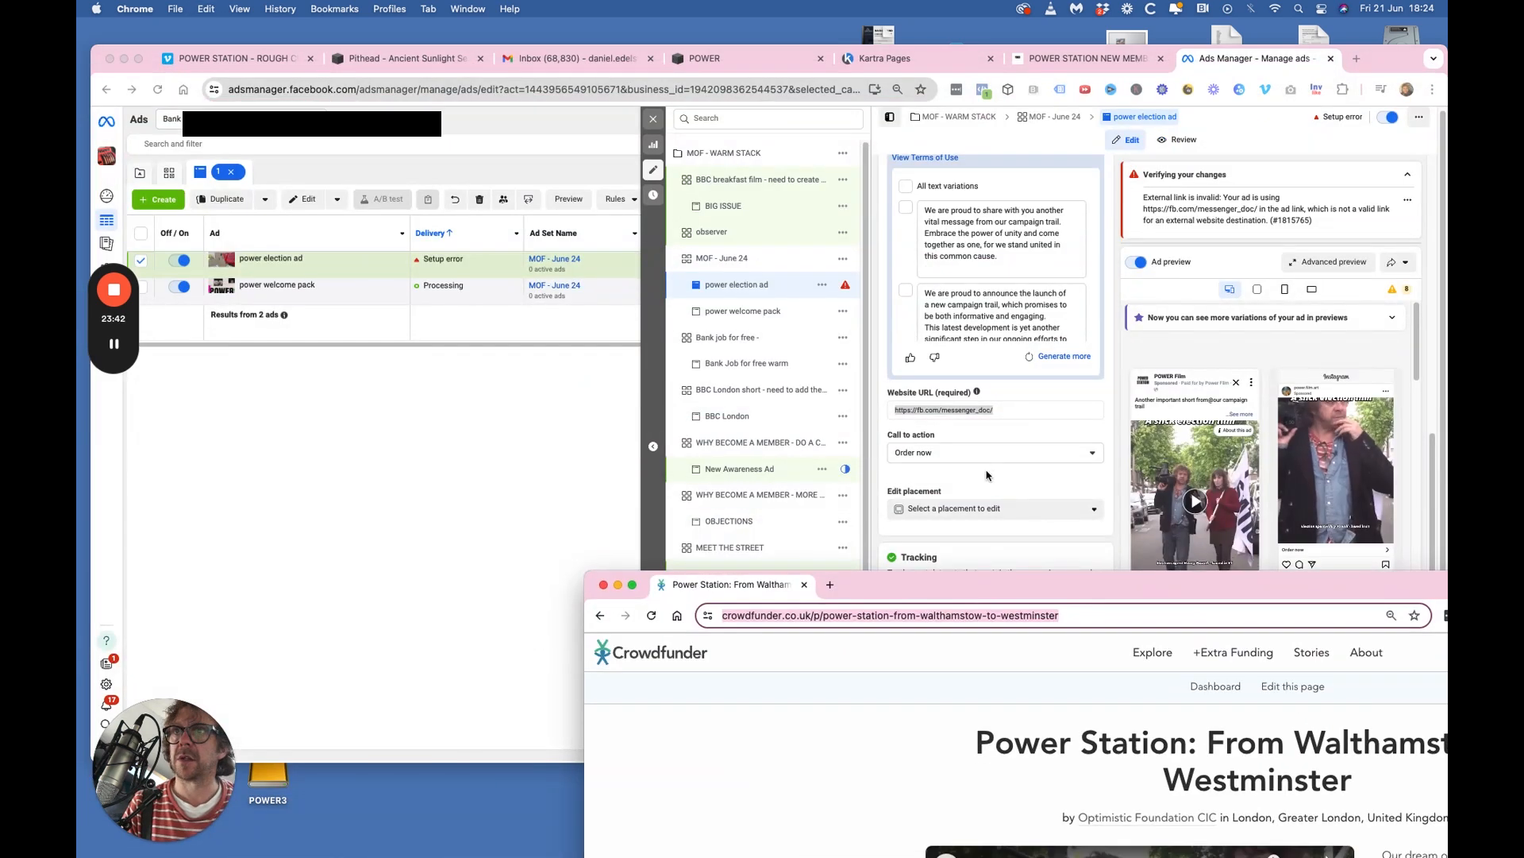
left_click(987, 475)
left_click(949, 409)
key("super+a")
key("BackSpace")
key("super+v")
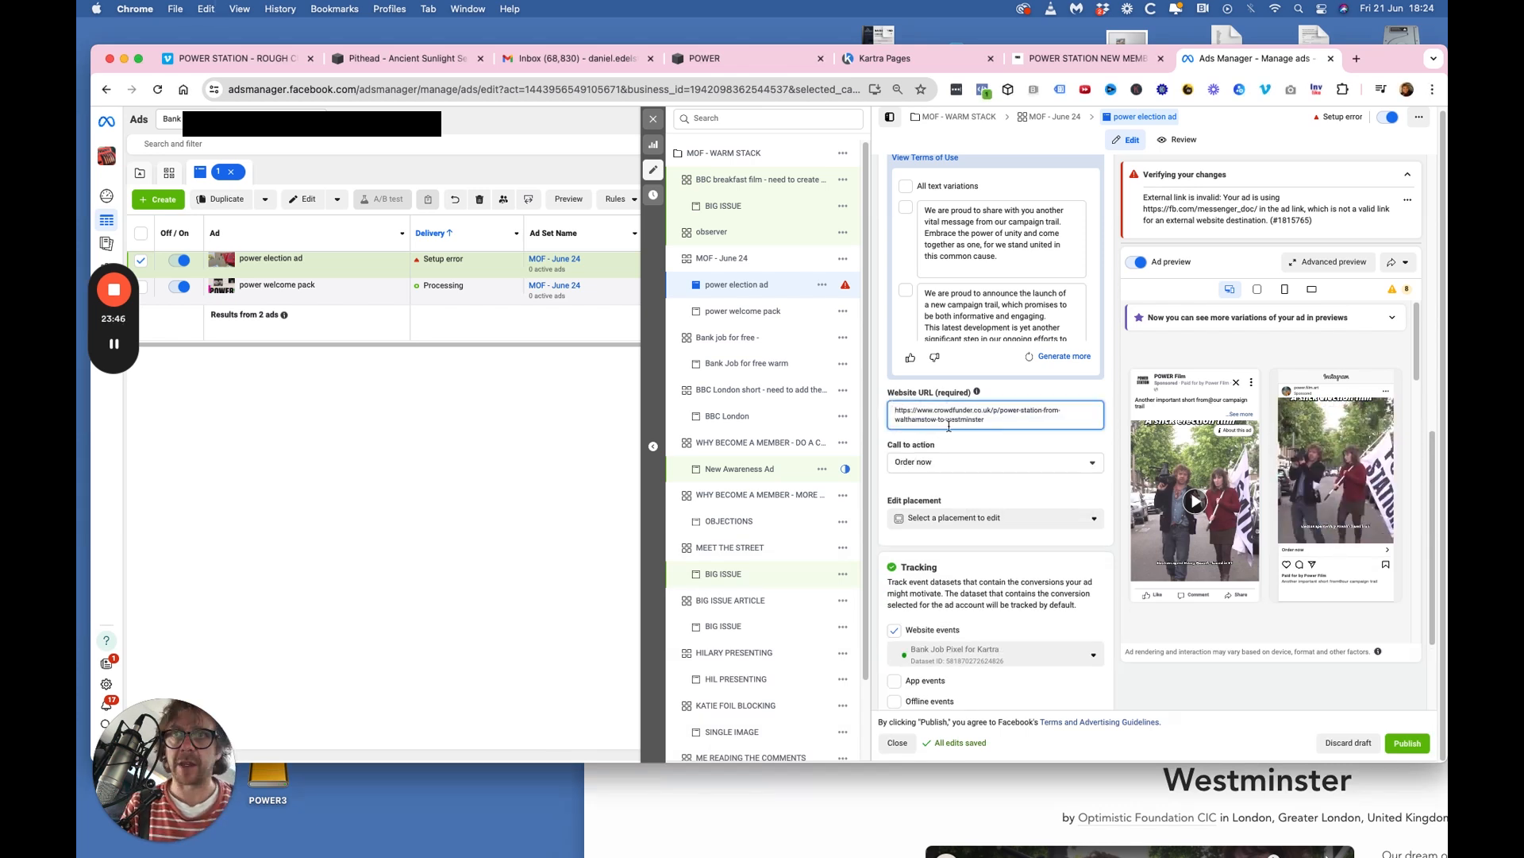
left_click(882, 397)
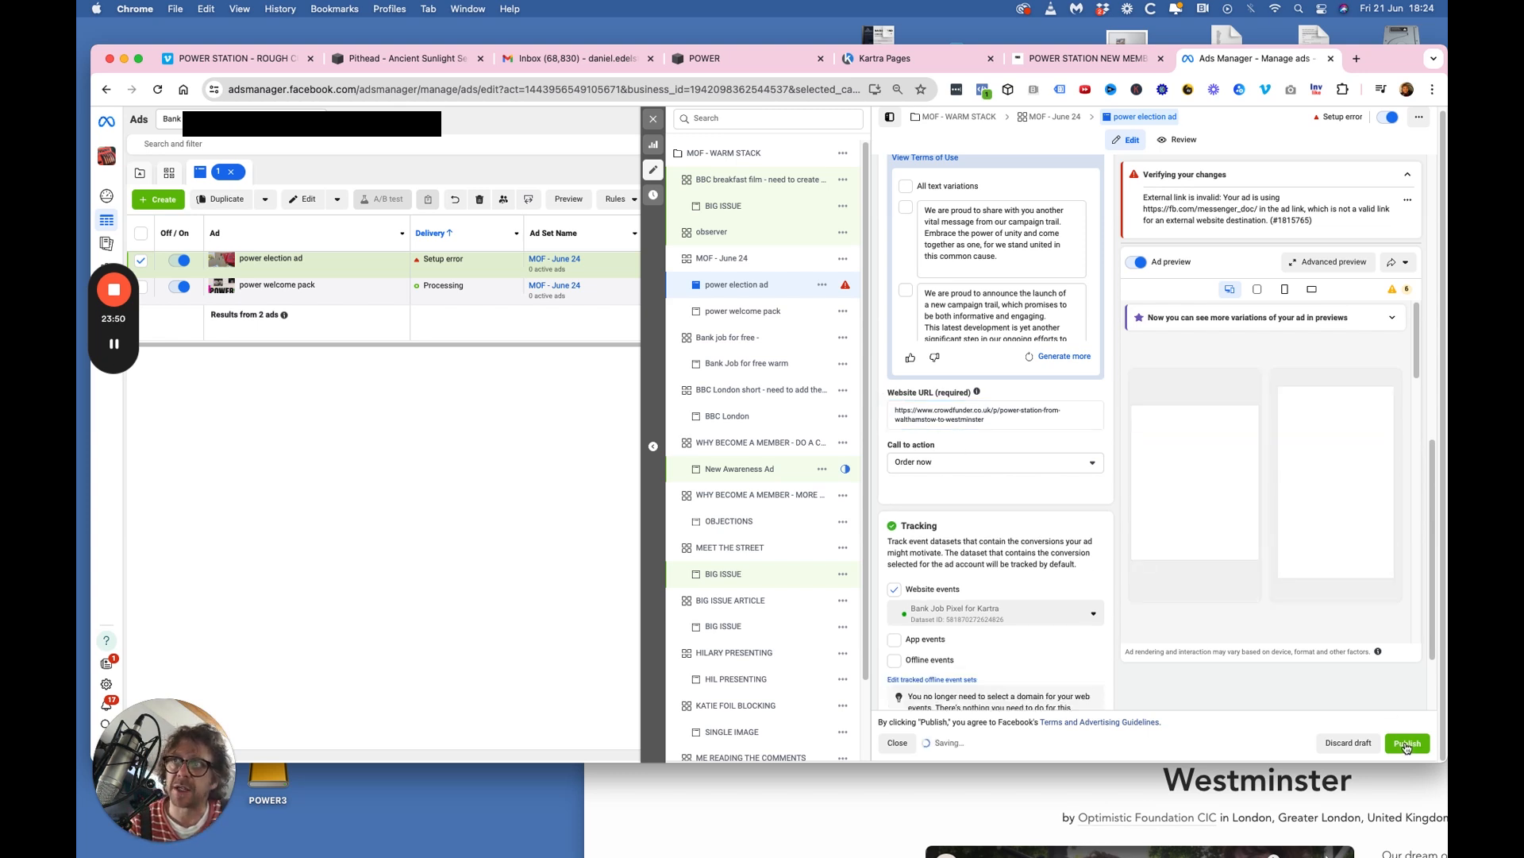
left_click(654, 121)
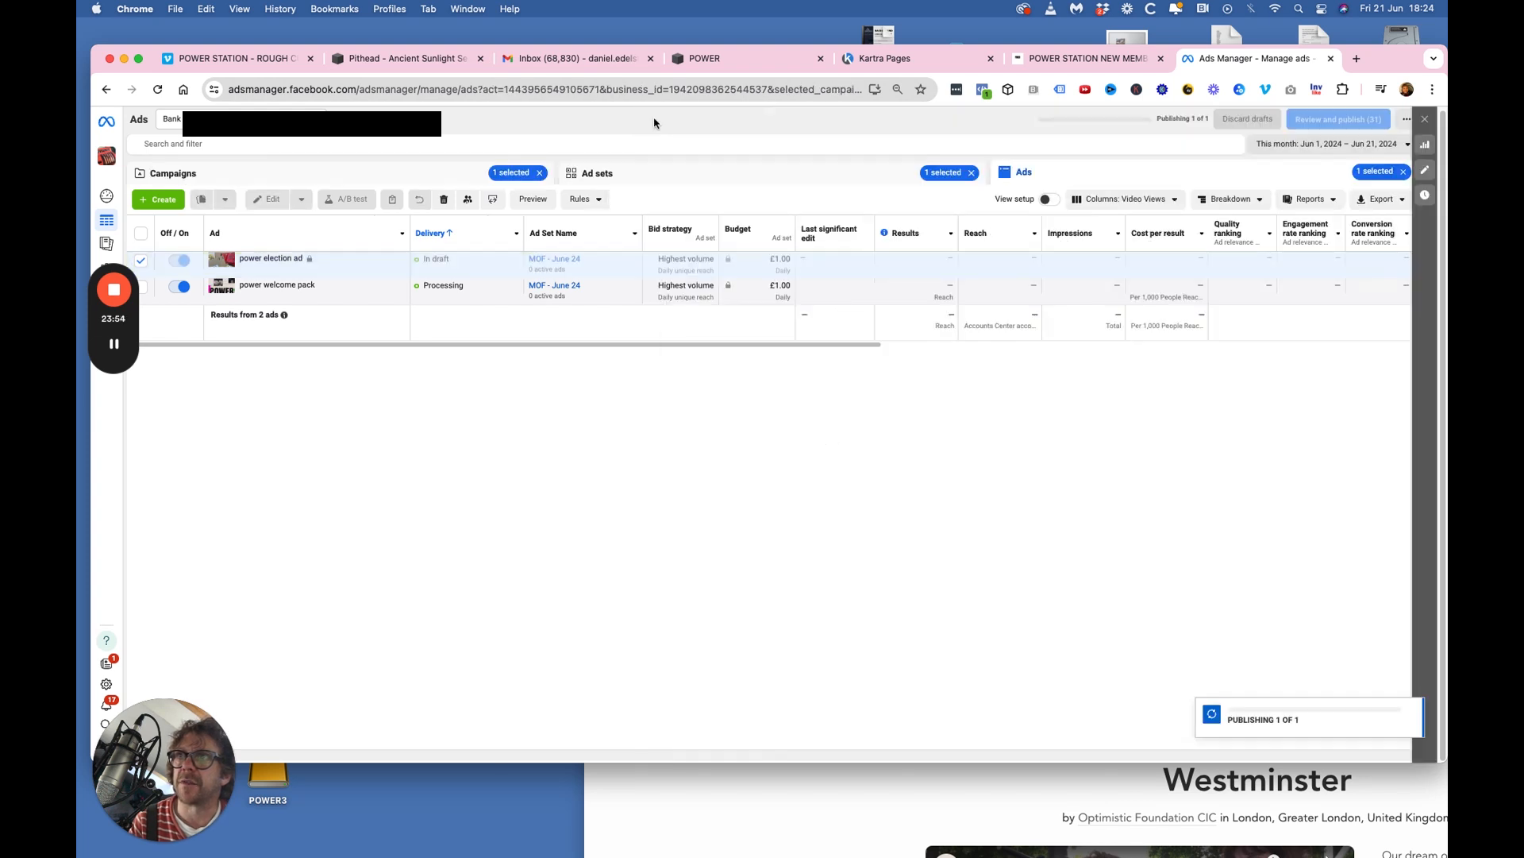
Rename the ad set MOF - June 24 as MOF - Hot 7 Election related June 24 and publish the new name.
left_click(772, 185)
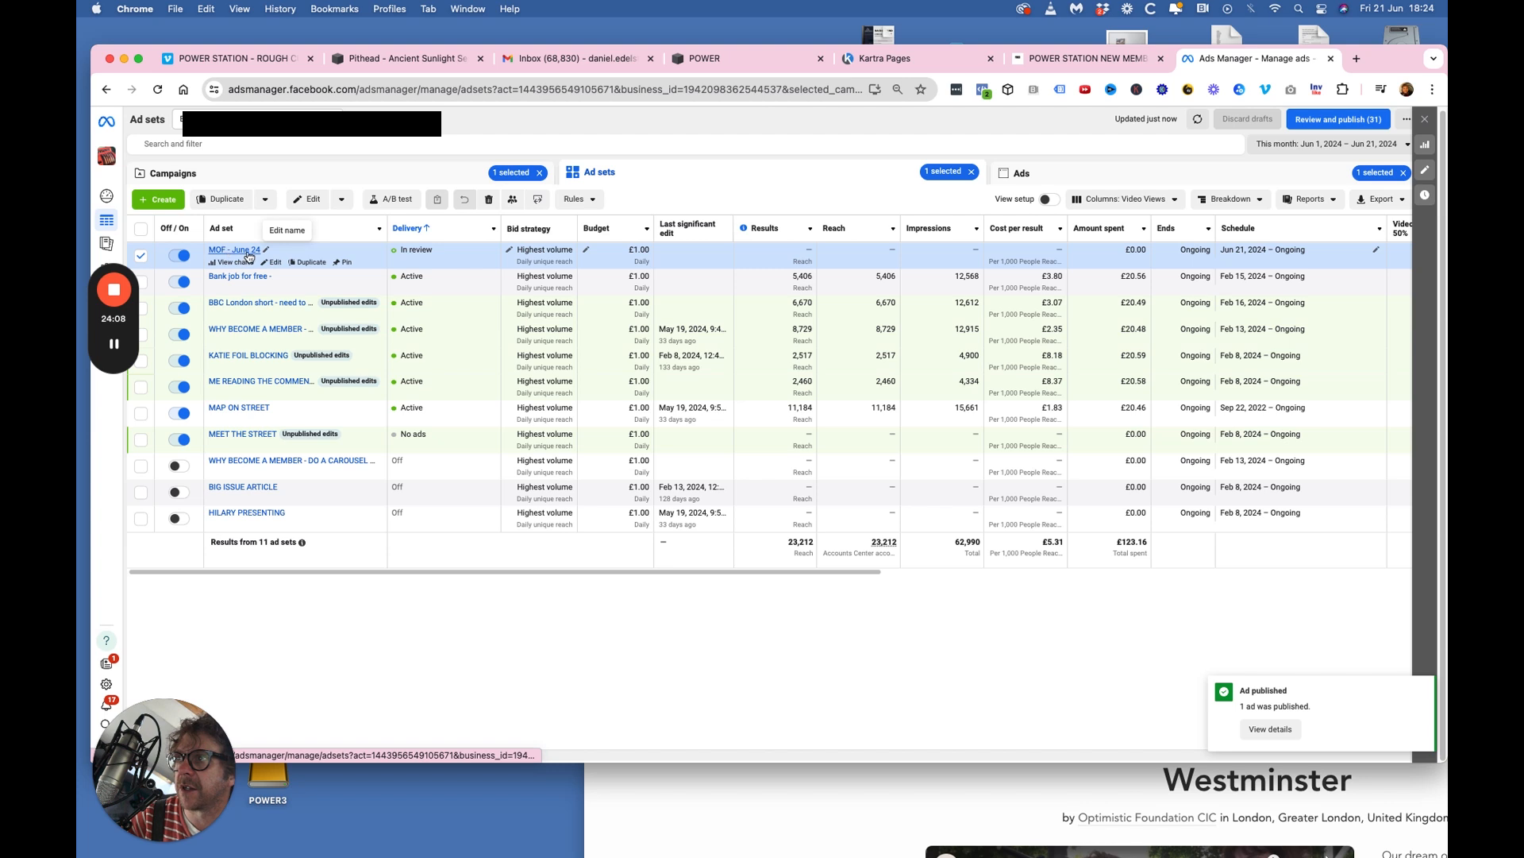
left_click(268, 251)
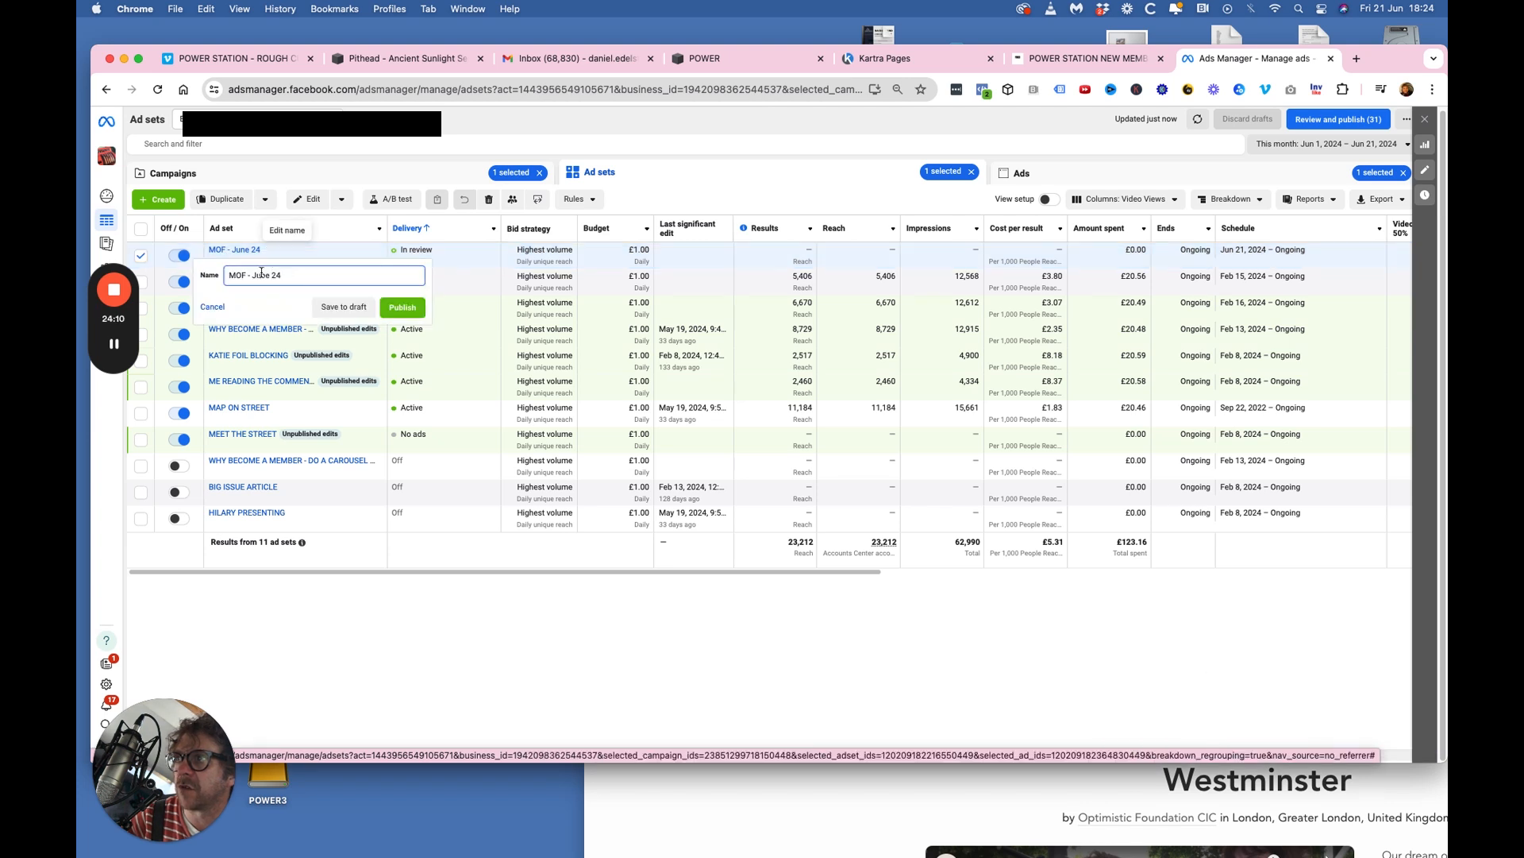
left_click(252, 274)
type("Hot 7")
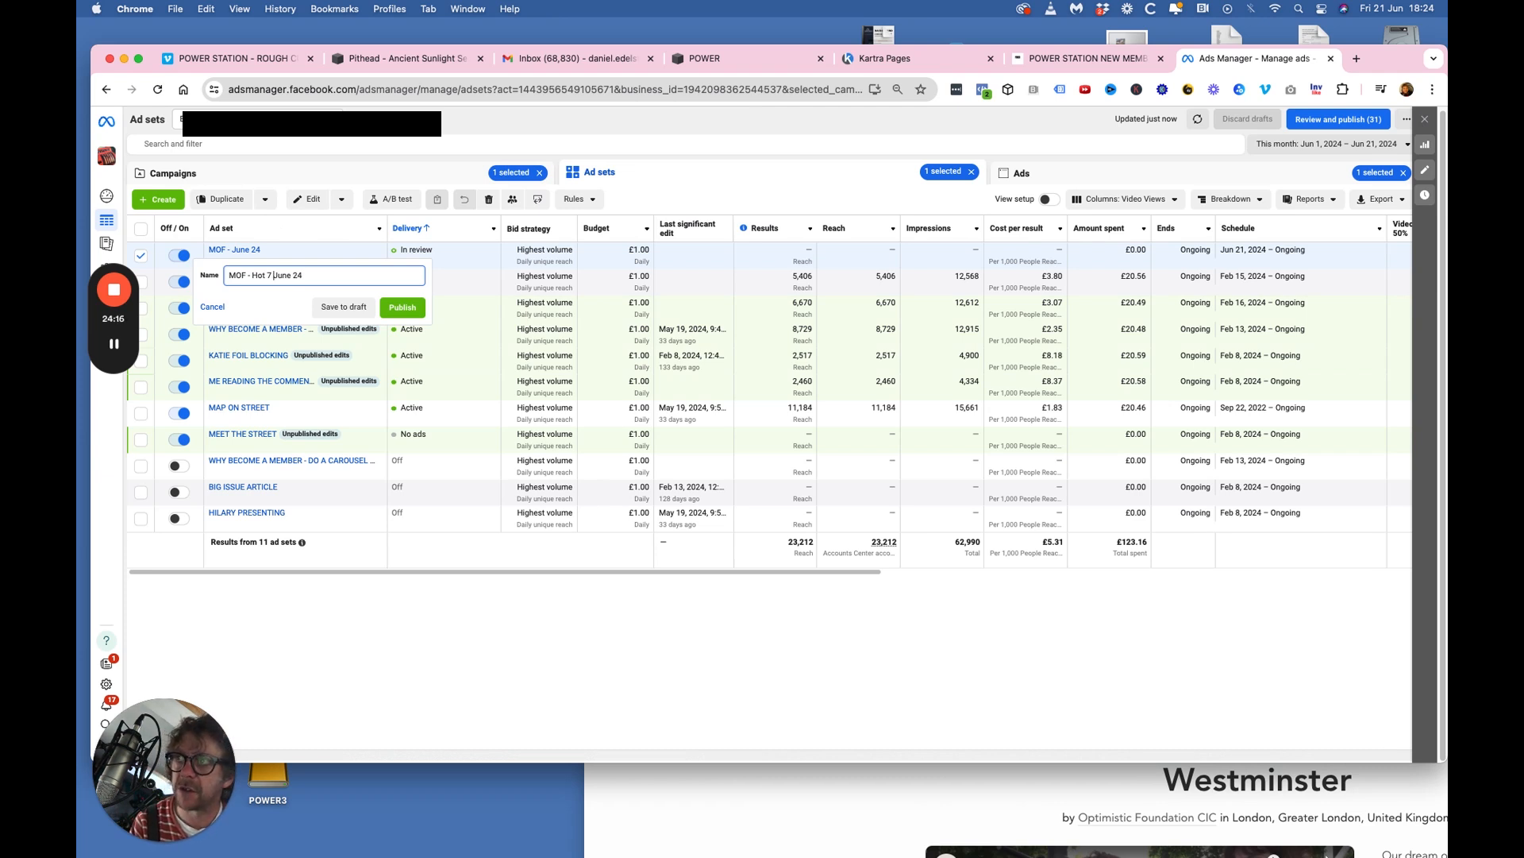
type("Election related")
left_click(413, 308)
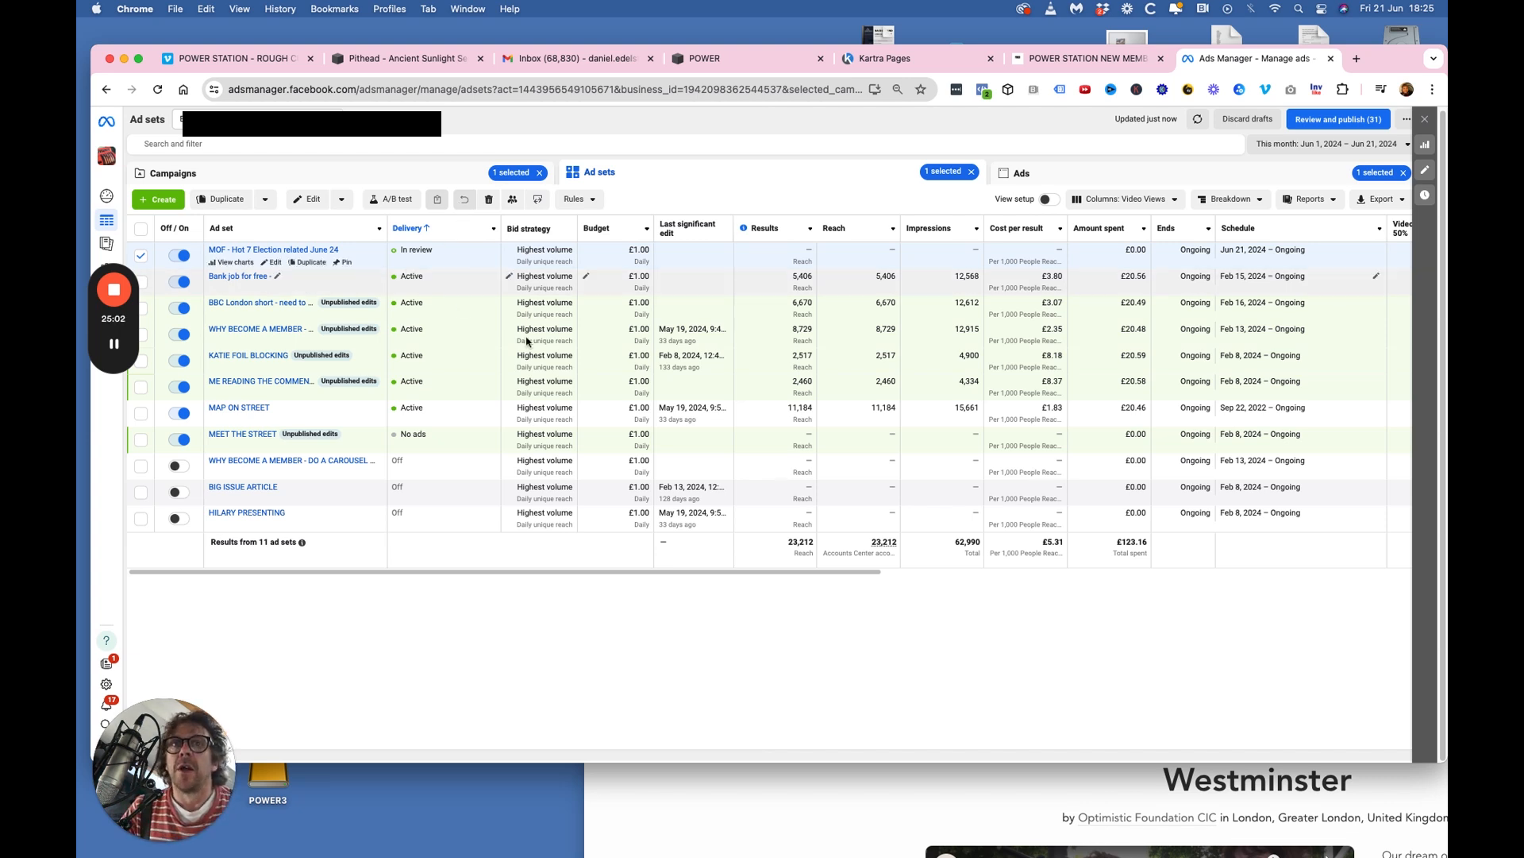
scroll(877, 637, "up", 1)
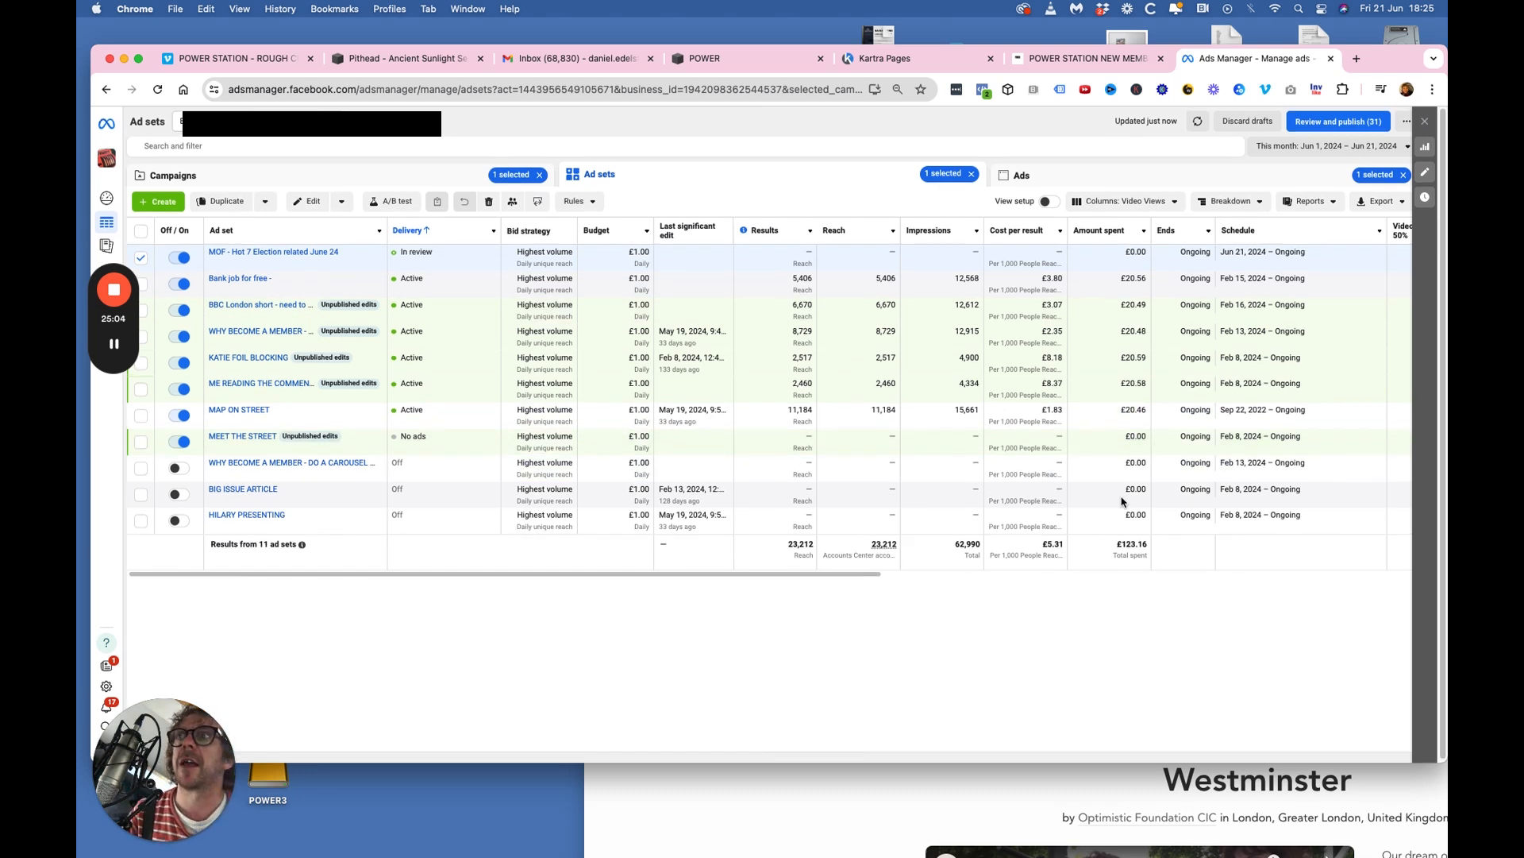